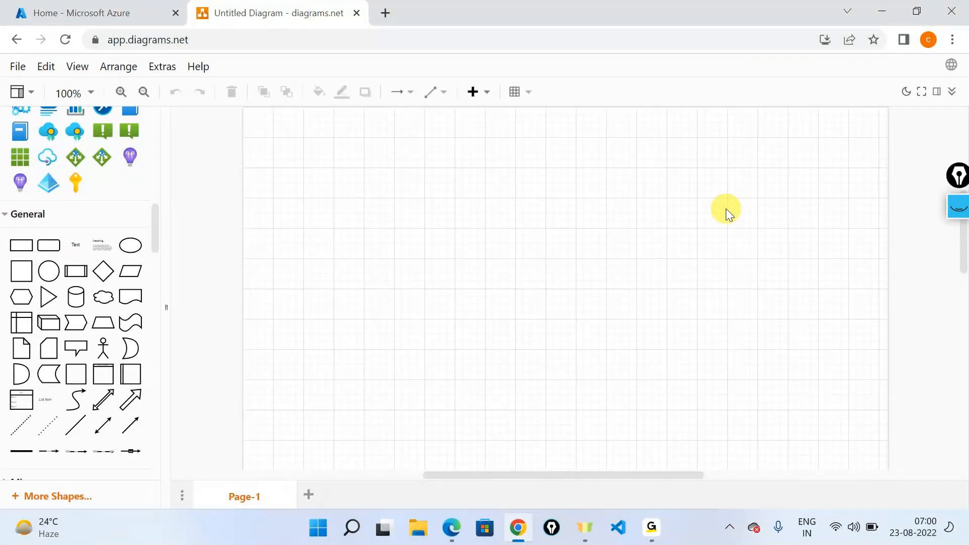
pyautogui.hotkey('alt', 'Tab')
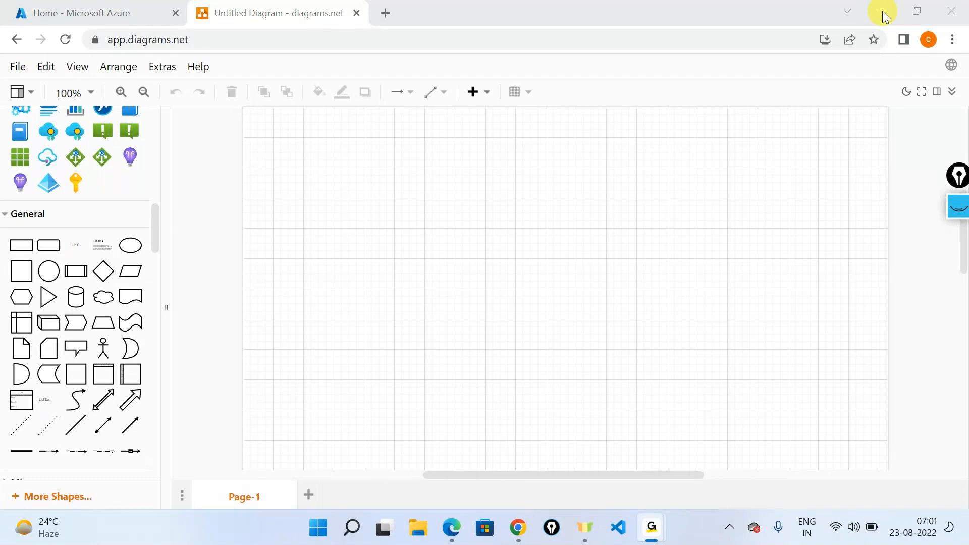
pyautogui.click(764, 17)
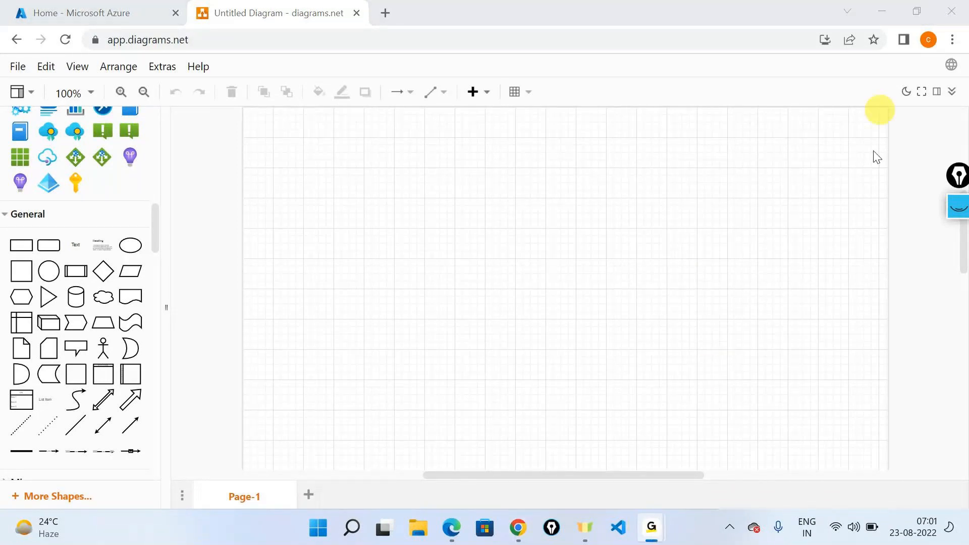
pyautogui.moveTo(667, 535)
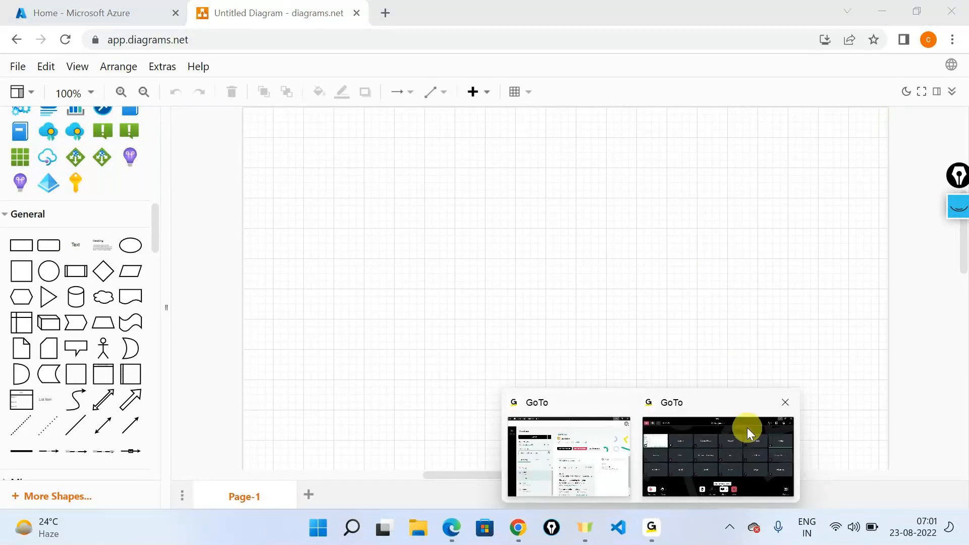
pyautogui.click(747, 428)
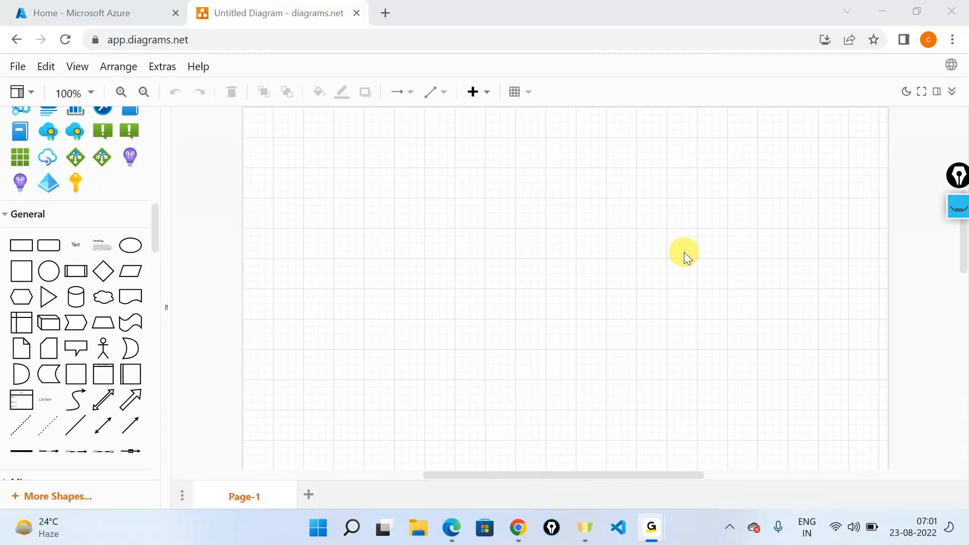
pyautogui.click(758, 404)
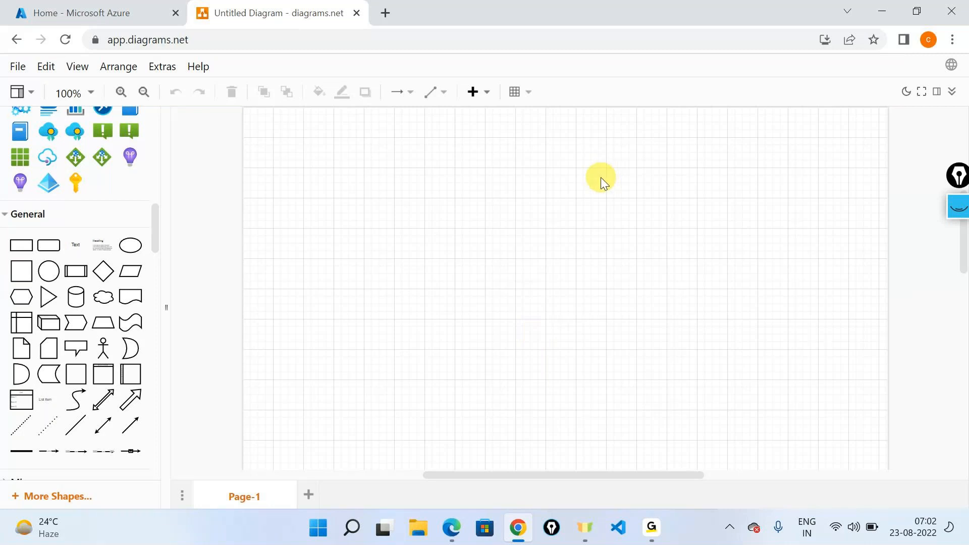
# Step: Place the Azure Active Directory pyramid icon in the upper middle of the blank canvas
pyautogui.moveTo(64, 184); pyautogui.dragTo(518, 175)
pyautogui.click(650, 286)
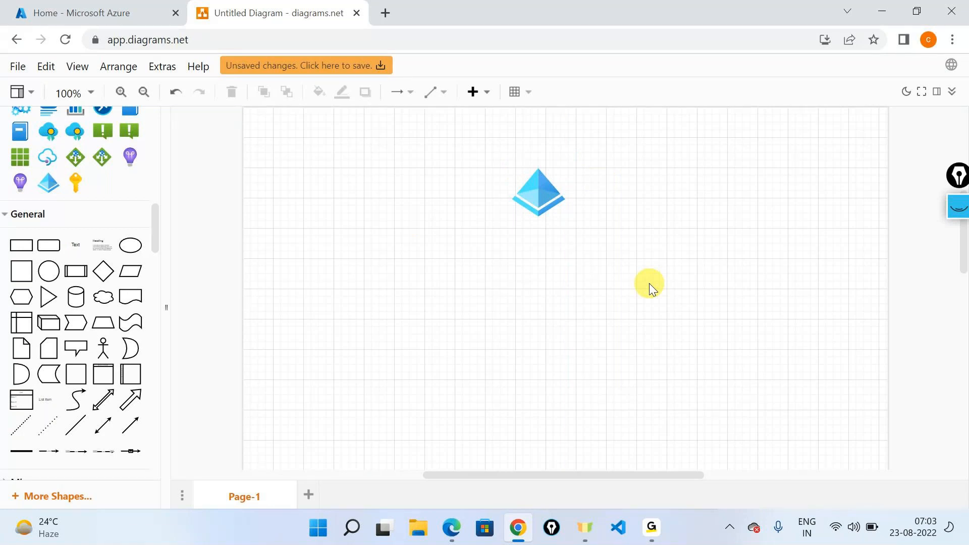
# Step: Highlight the tenant ID on the Default Directory overview in the Azure portal, and return to the diagram
pyautogui.click(64, 6)
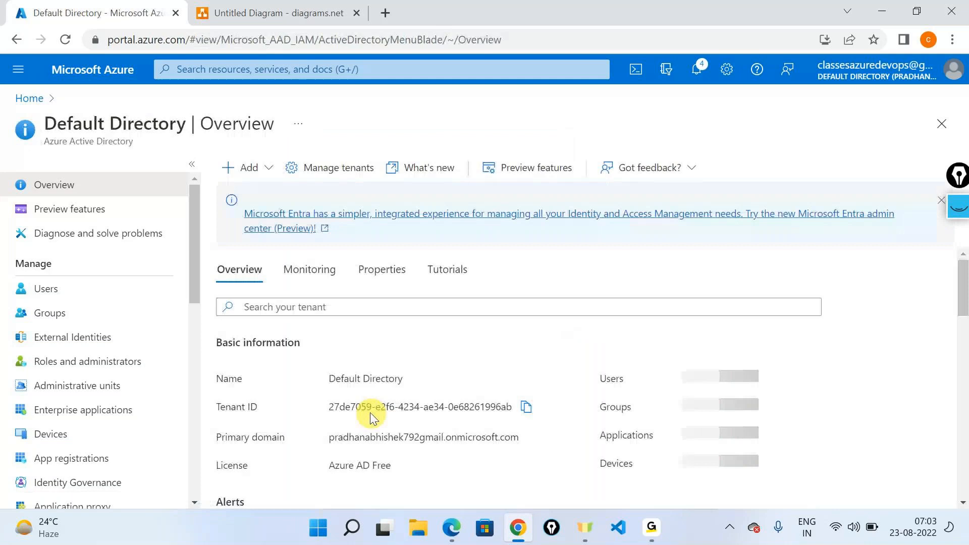
pyautogui.tripleClick(366, 406)
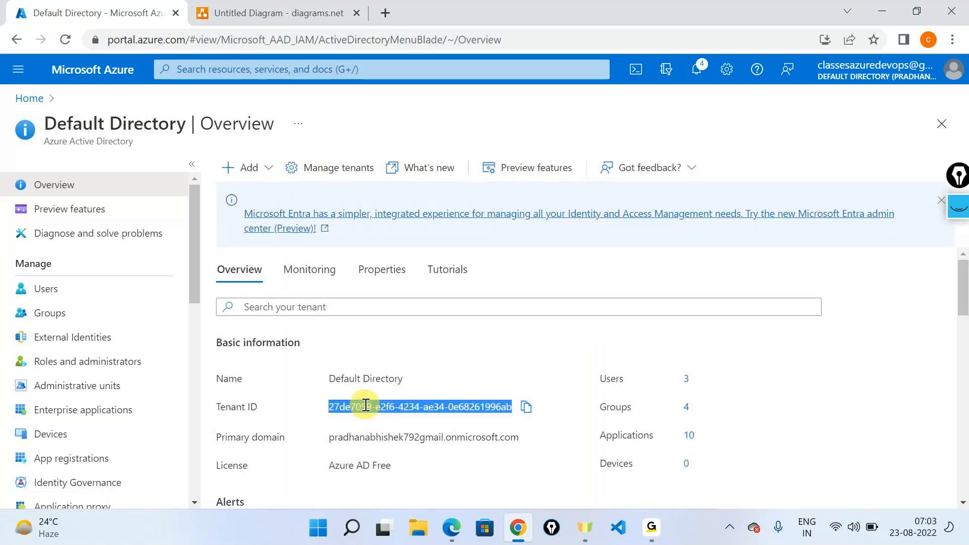
pyautogui.click(278, 12)
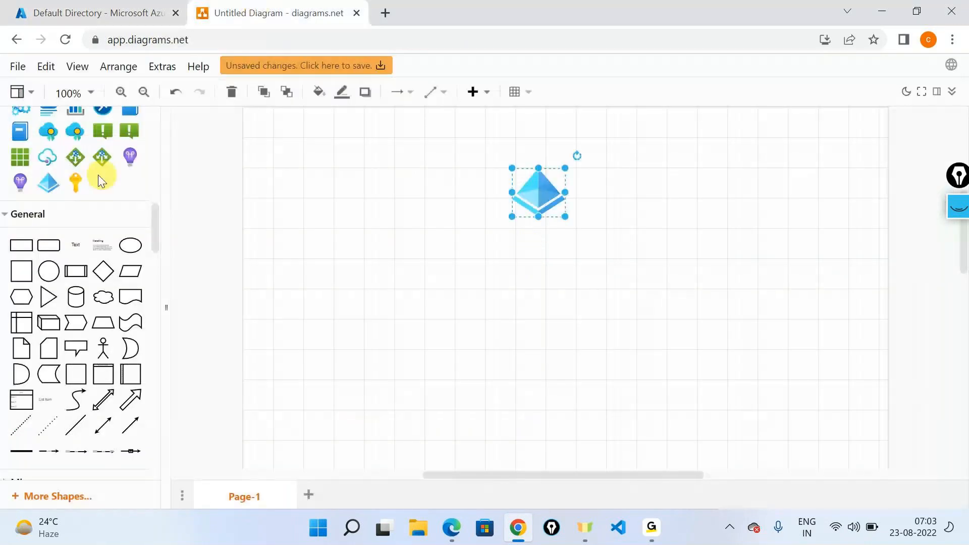
# Step: Place a key icon below the Azure Active Directory icon and connect an arrow from the directory to the key
pyautogui.moveTo(78, 180); pyautogui.dragTo(536, 361)
pyautogui.moveTo(537, 236); pyautogui.dragTo(539, 336)
pyautogui.click(426, 237)
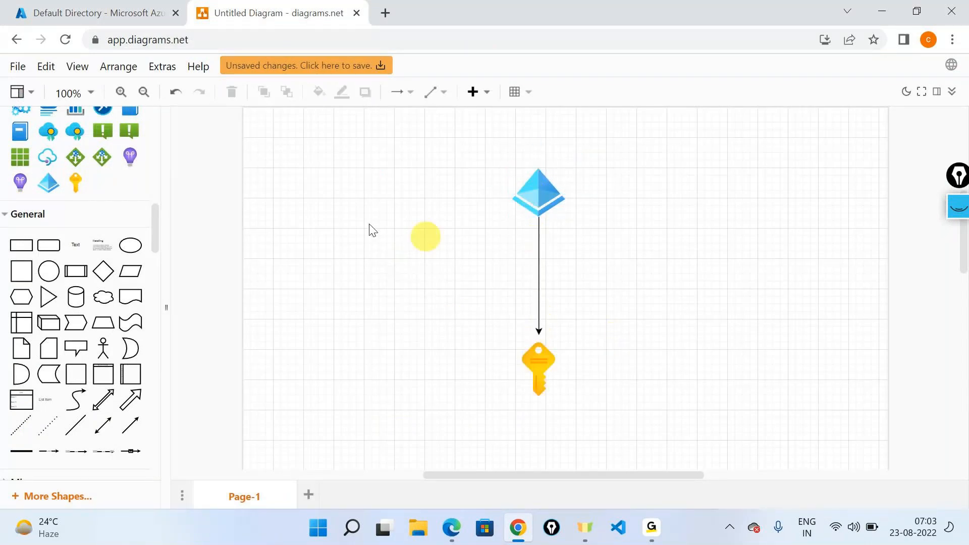
# Step: Add a resource group icon below and to the left of the key, and reduce its size
pyautogui.scroll(2, 95, 190)
pyautogui.scroll(3, 95, 190)
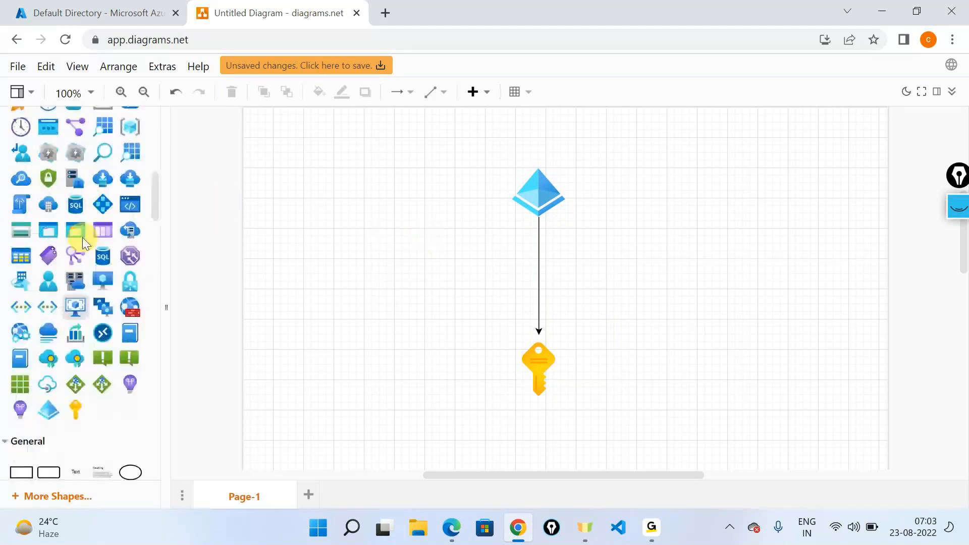
pyautogui.scroll(2, 83, 238)
pyautogui.moveTo(126, 205); pyautogui.dragTo(311, 424)
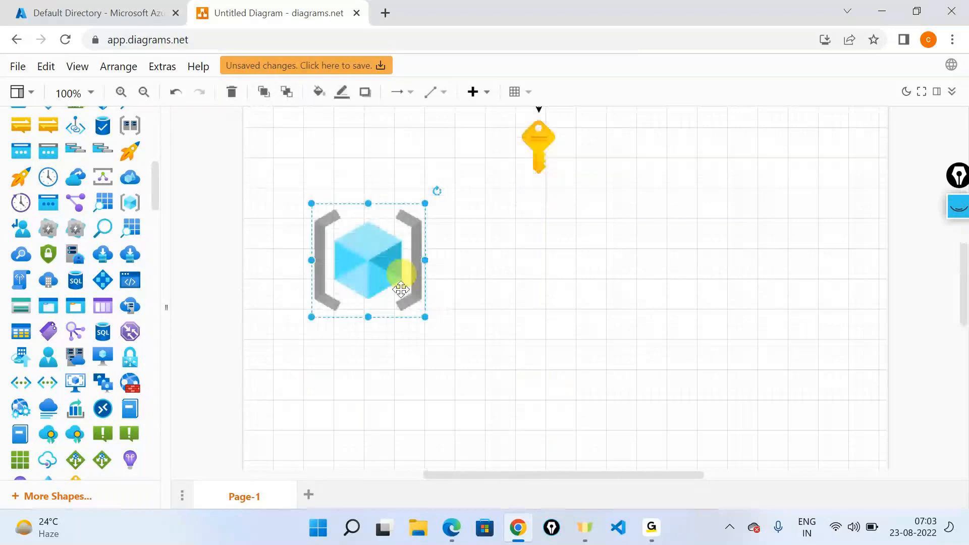
pyautogui.moveTo(425, 318); pyautogui.dragTo(392, 278)
pyautogui.moveTo(339, 226); pyautogui.dragTo(369, 257)
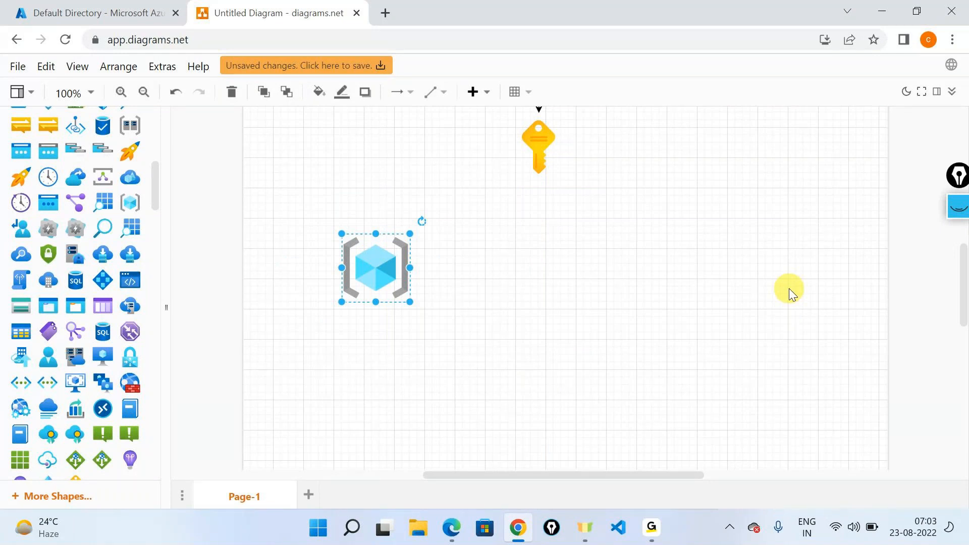
# Step: Duplicate the resource group icon to the right of the first and connect the key to both resource groups with arrows
pyautogui.hotkey('ctrl', 'v')
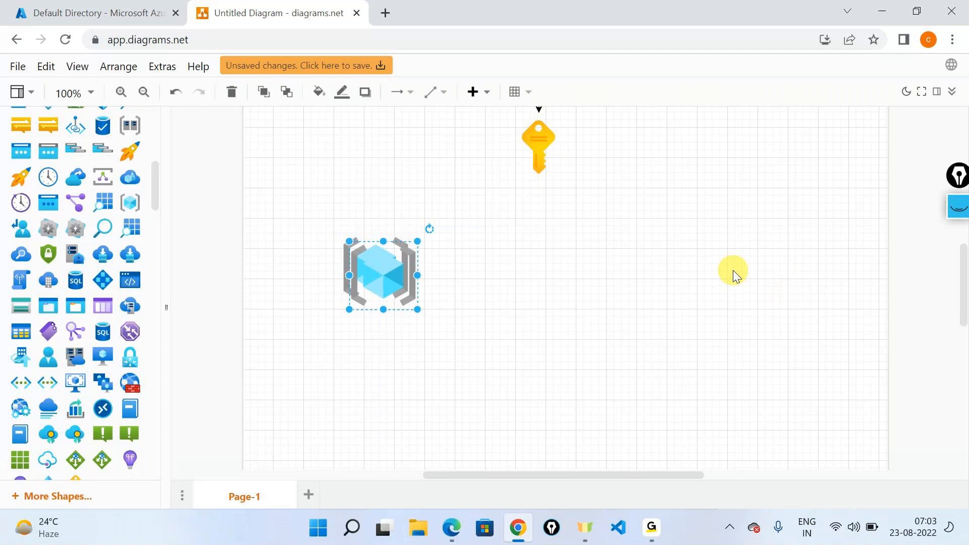
pyautogui.moveTo(395, 272); pyautogui.dragTo(713, 265)
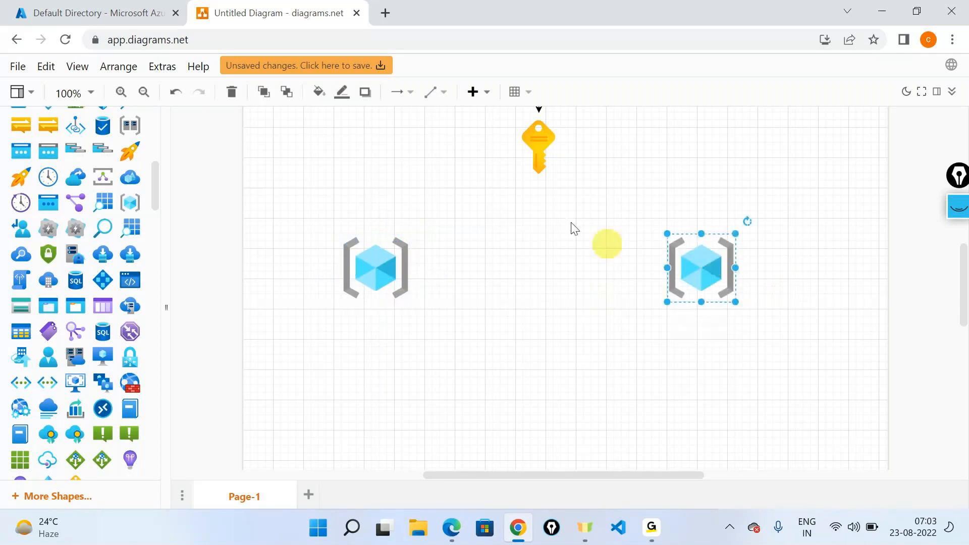
pyautogui.click(536, 167)
pyautogui.moveTo(536, 167); pyautogui.dragTo(378, 255)
pyautogui.moveTo(576, 165); pyautogui.dragTo(699, 260)
# Step: Add two Actor figures one above the other, left of the directory-to-key arrow
pyautogui.scroll(5, 734, 178)
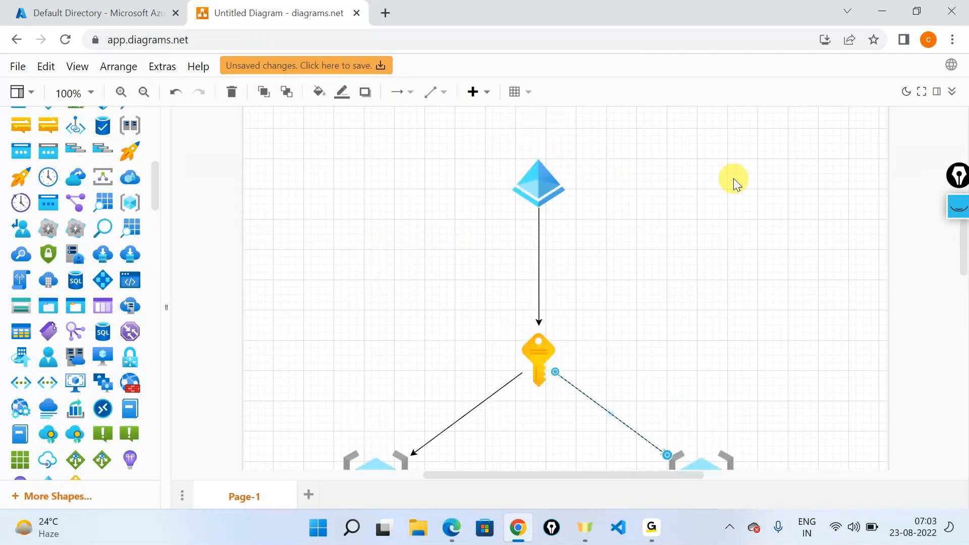
pyautogui.scroll(1, 734, 177)
pyautogui.scroll(-3, 734, 178)
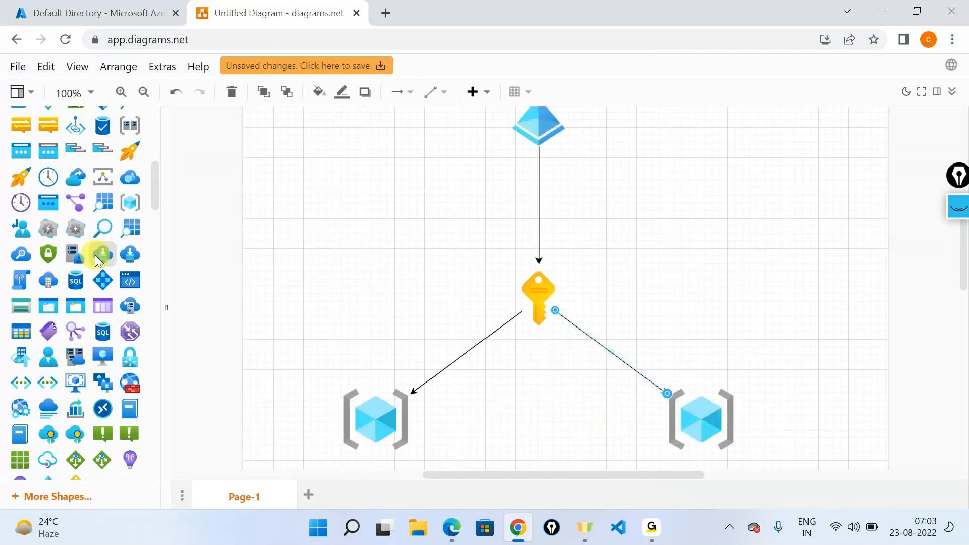
pyautogui.scroll(-6, 94, 255)
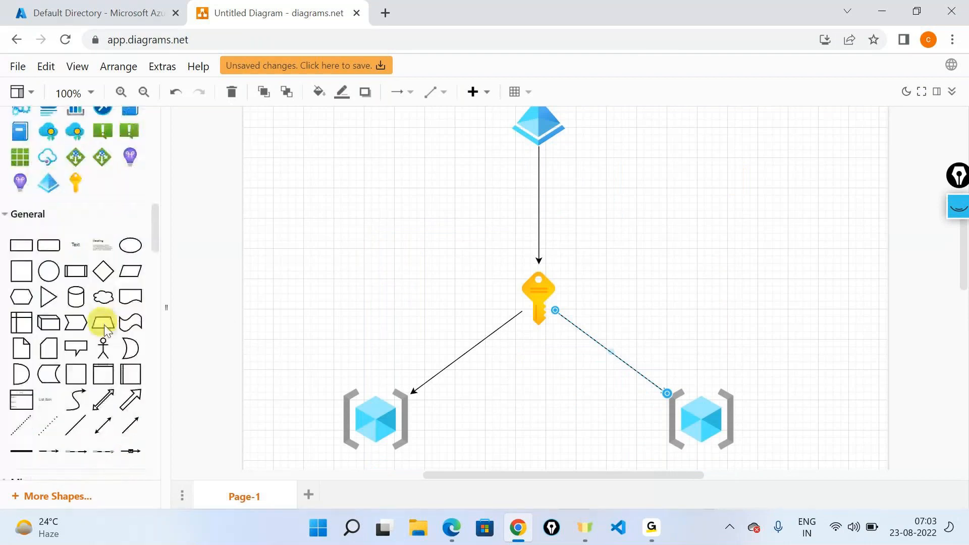
pyautogui.moveTo(104, 341)
pyautogui.moveTo(105, 340); pyautogui.dragTo(320, 291)
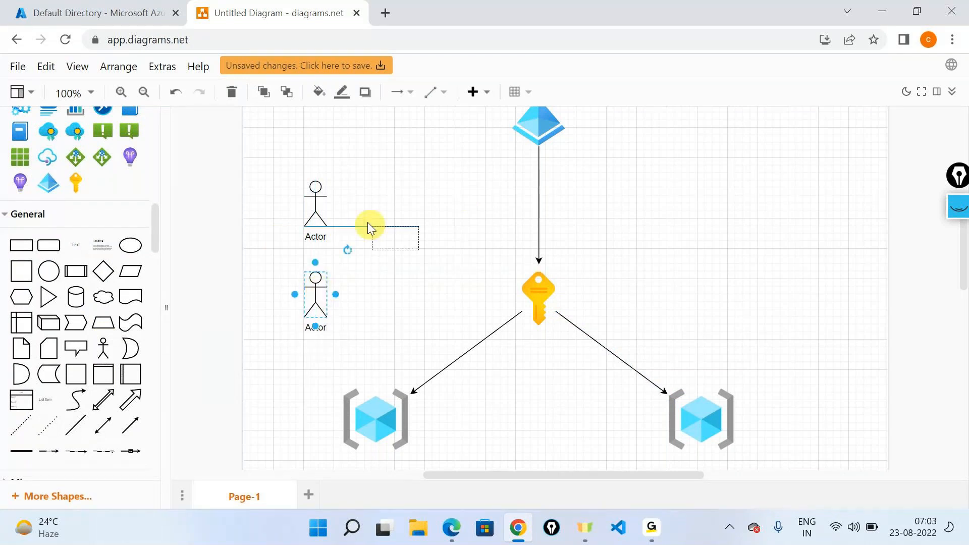
# Step: Add text labels beside the actors, reading U1 for the upper one and U2 for the lower one
pyautogui.moveTo(368, 223)
pyautogui.mouseDown()
pyautogui.moveTo(362, 198)
pyautogui.moveTo(392, 198)
pyautogui.moveTo(376, 206)
pyautogui.mouseUp()
pyautogui.doubleClick(376, 206)
pyautogui.write('U1')
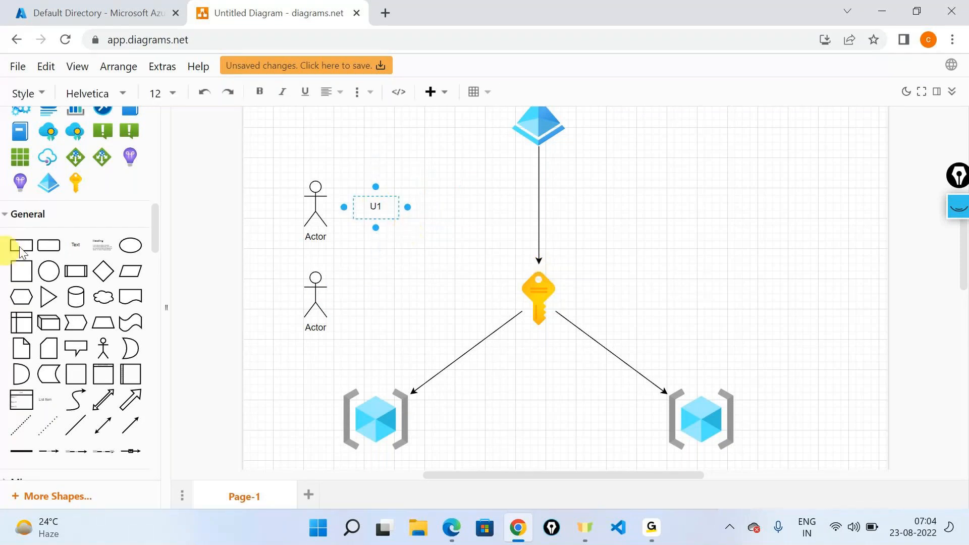
pyautogui.moveTo(20, 248); pyautogui.dragTo(374, 298)
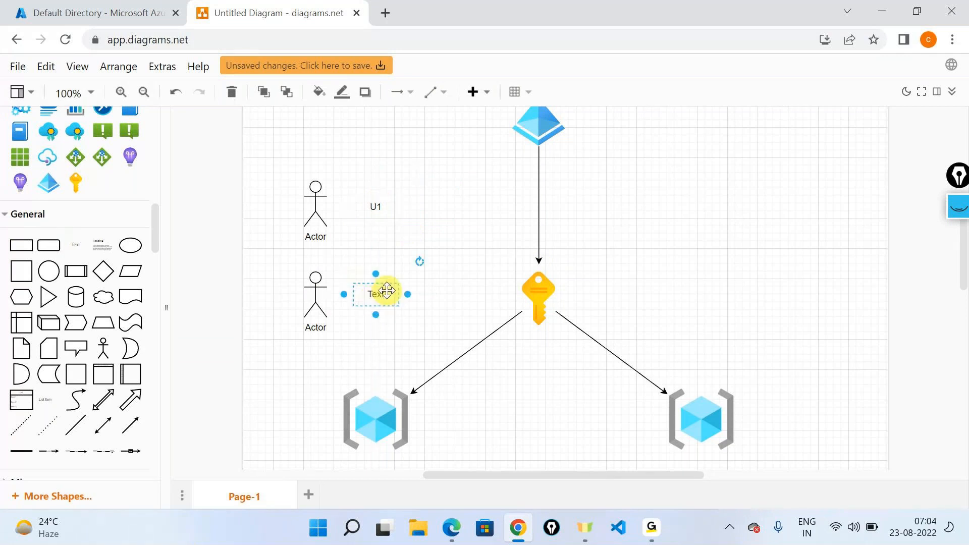
pyautogui.doubleClick(385, 291)
pyautogui.write('U2')
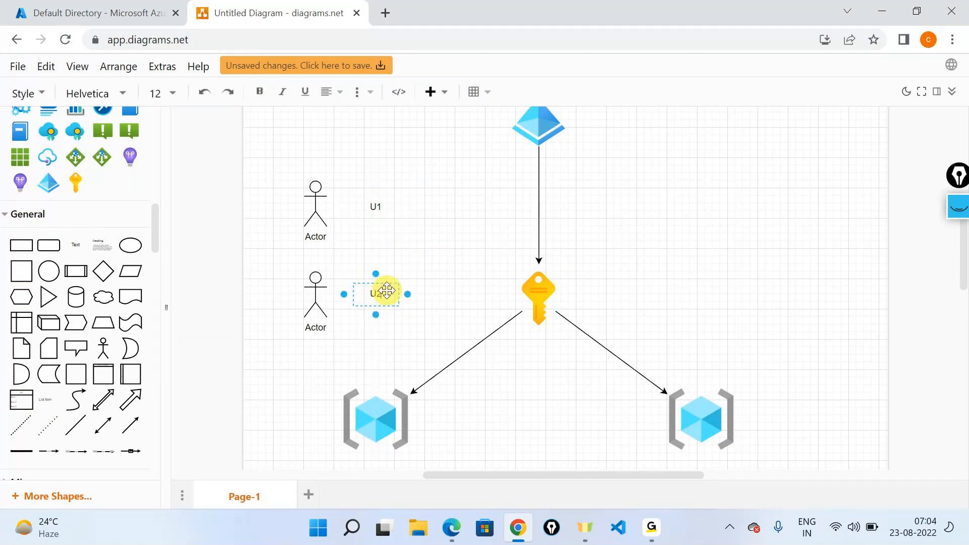
pyautogui.click(528, 423)
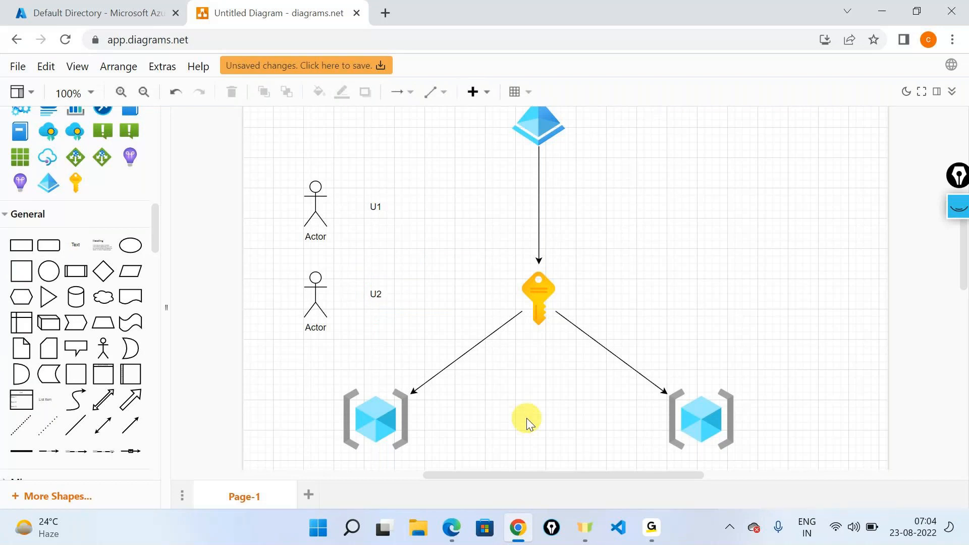
pyautogui.click(958, 251)
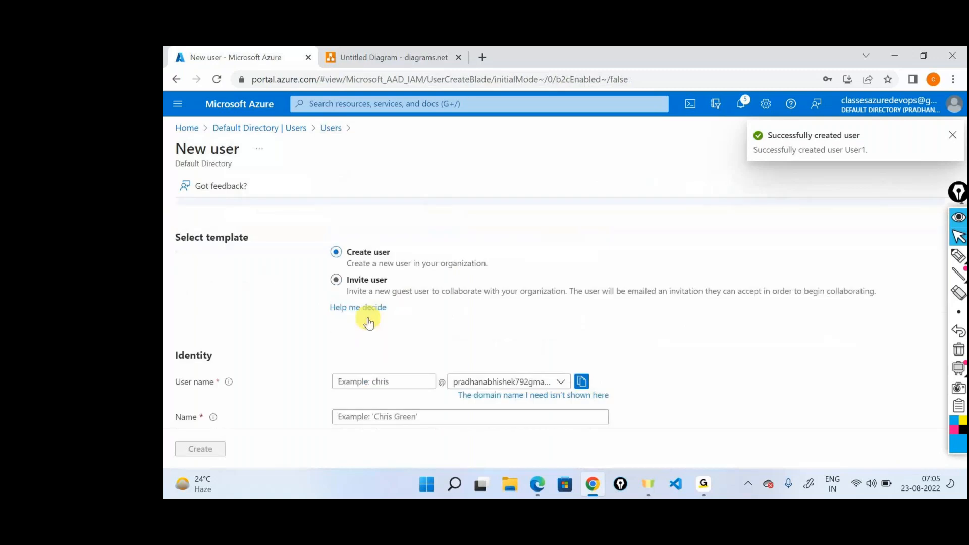
# Step: Fill in the new user's identity with user name user2 and name User2
pyautogui.scroll(-2, 368, 323)
pyautogui.click(377, 303)
pyautogui.write('user2')
pyautogui.click(427, 346)
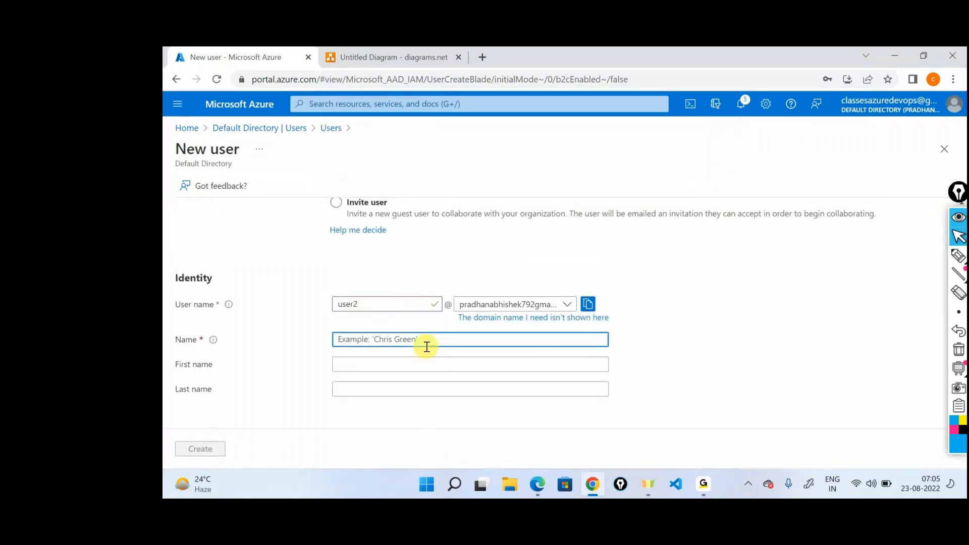
pyautogui.write('User2')
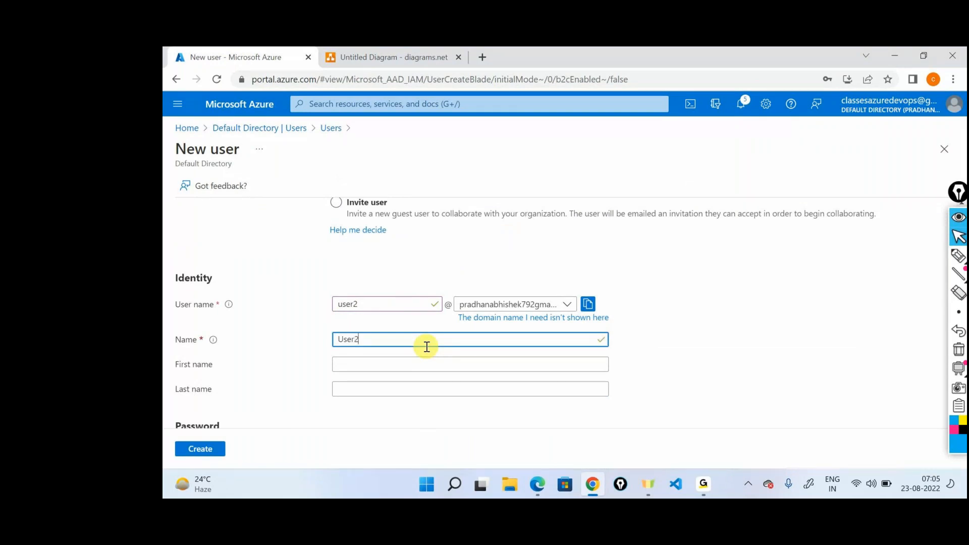
# Step: Choose to create the password manually and enter the new user's initial password
pyautogui.scroll(3, 426, 347)
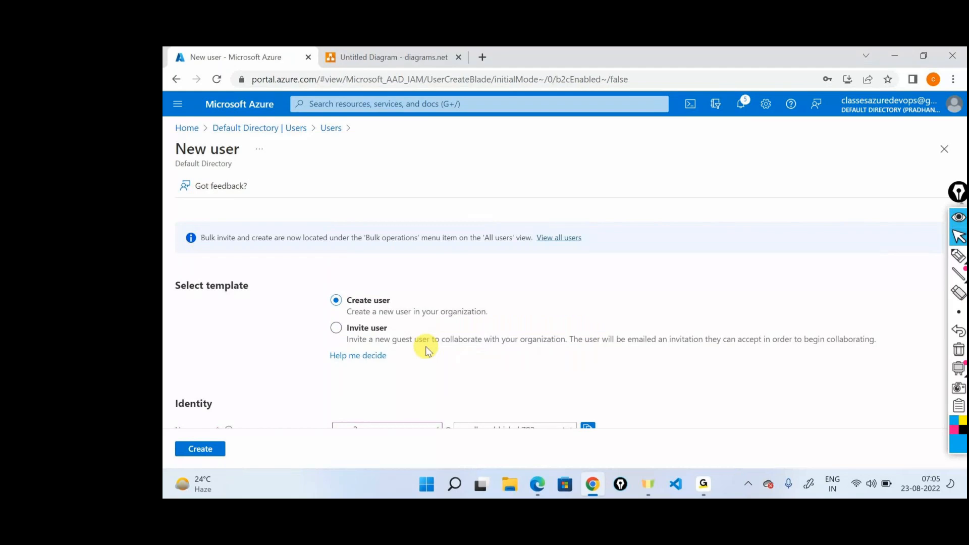
pyautogui.scroll(-4, 356, 260)
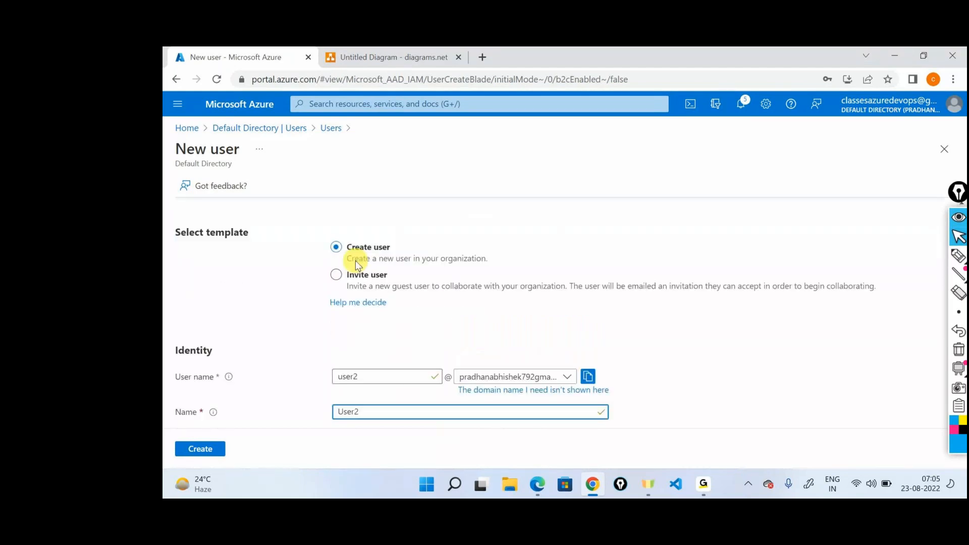
pyautogui.scroll(-3, 363, 299)
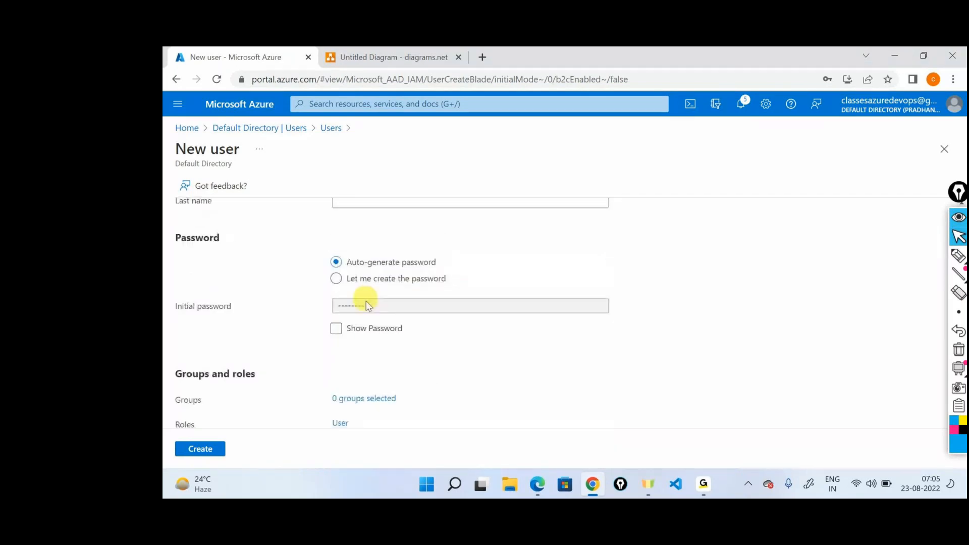
pyautogui.click(359, 281)
pyautogui.click(474, 307)
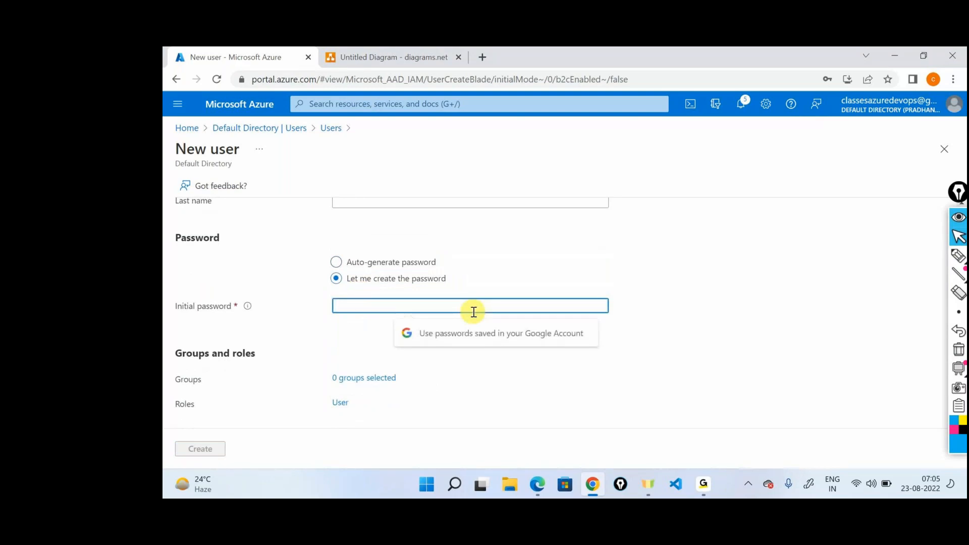
pyautogui.write('•••')
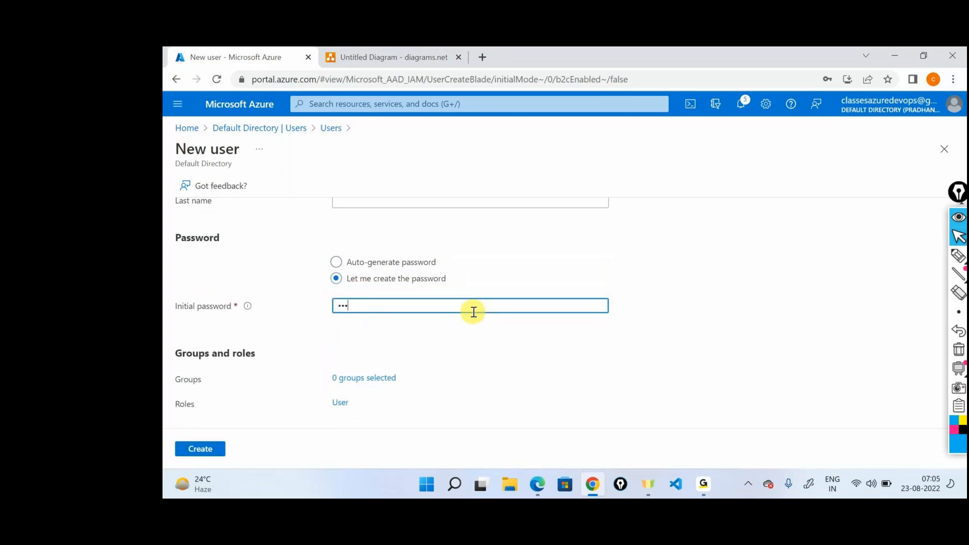
pyautogui.hotkey('ctrl', 'v')
# Step: Set the job title to tester and create the user
pyautogui.scroll(-5, 519, 336)
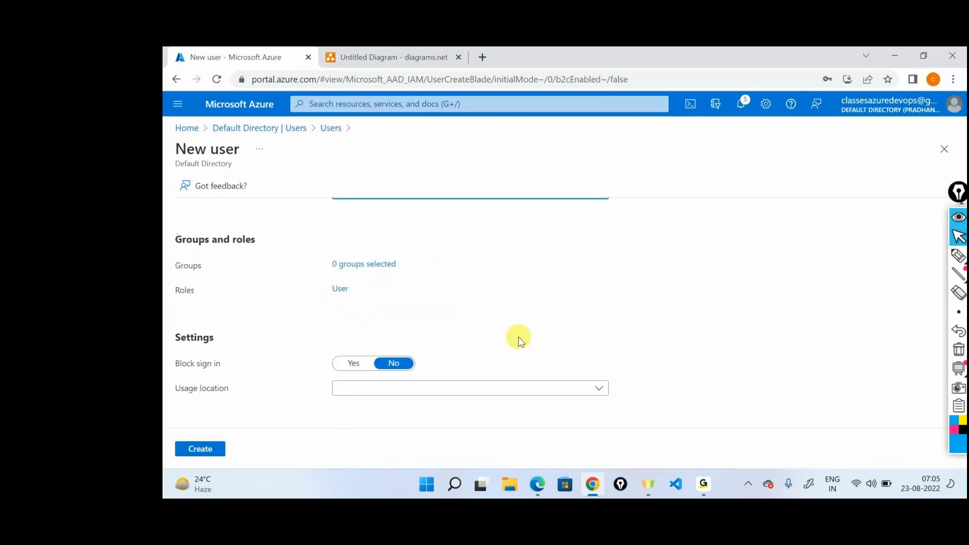
pyautogui.click(399, 320)
pyautogui.write('tester')
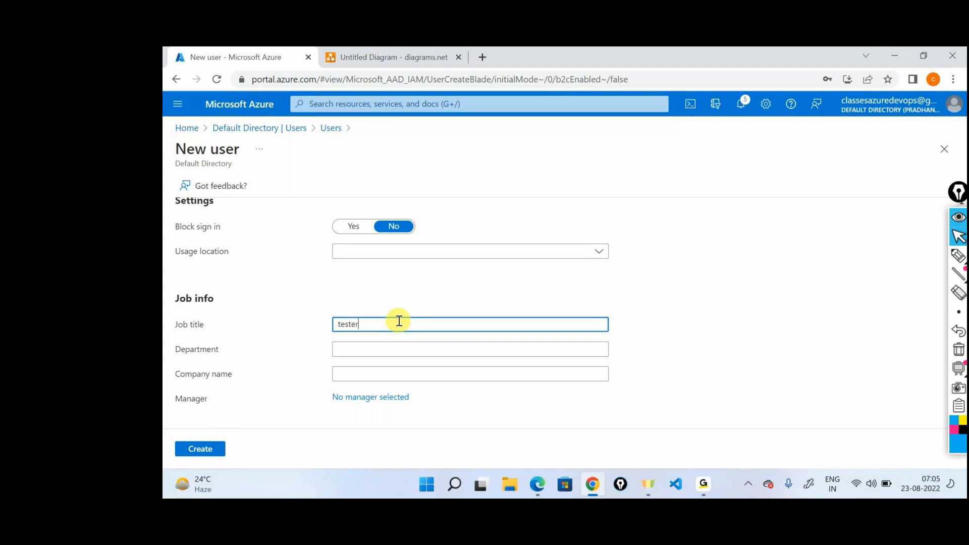
pyautogui.click(212, 449)
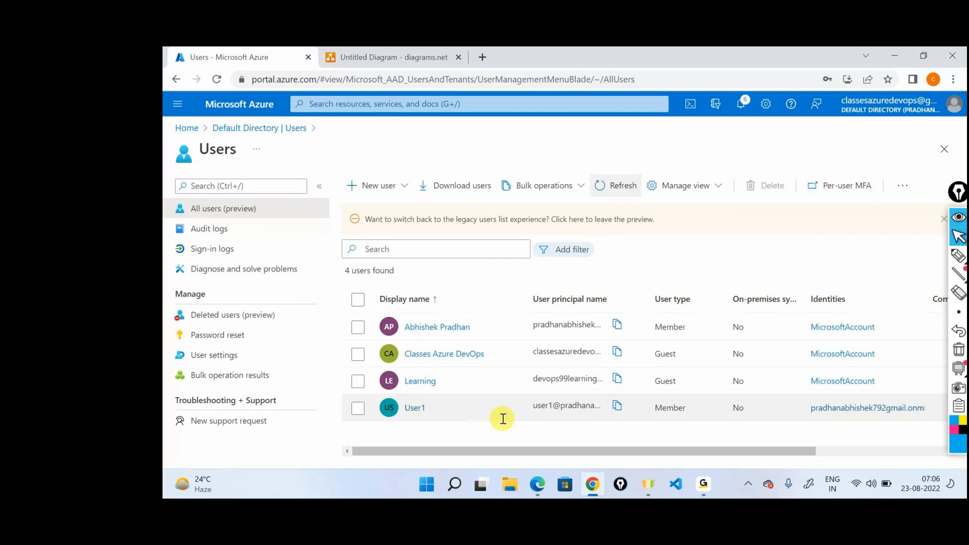
# Step: Open the profile of User1 from the directory's user list
pyautogui.click(415, 408)
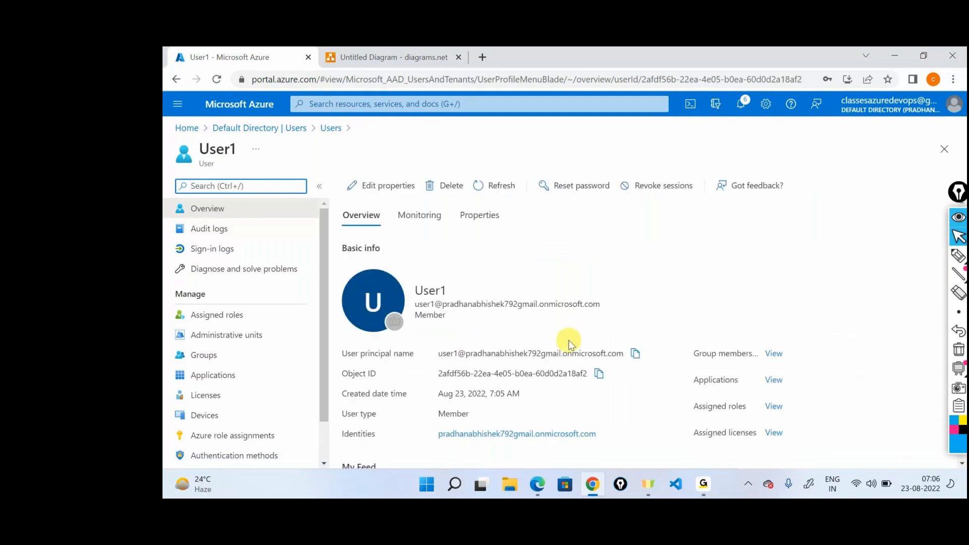
# Step: Mark the User principal name and Object ID labels on User1's profile with the screen pen and clear the annotations
pyautogui.tripleClick(551, 350)
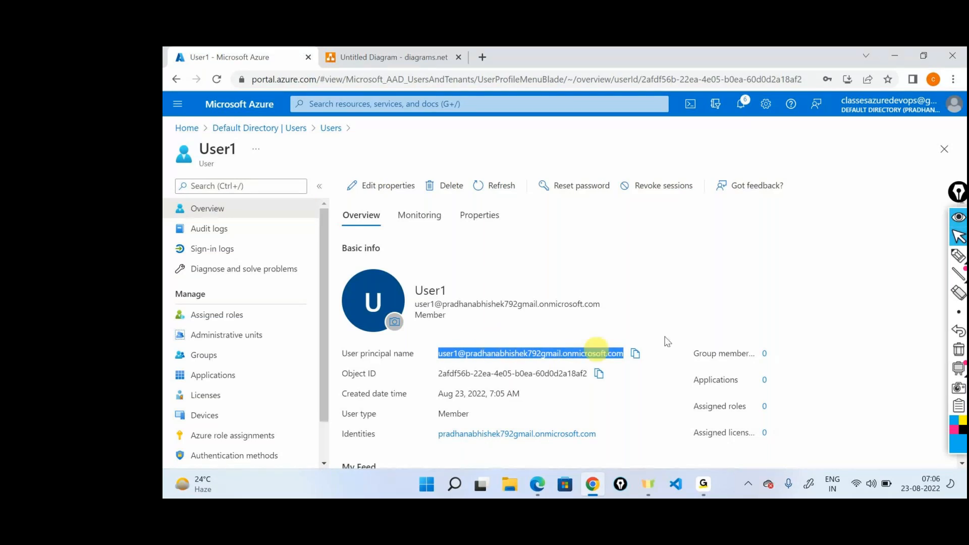
pyautogui.click(958, 256)
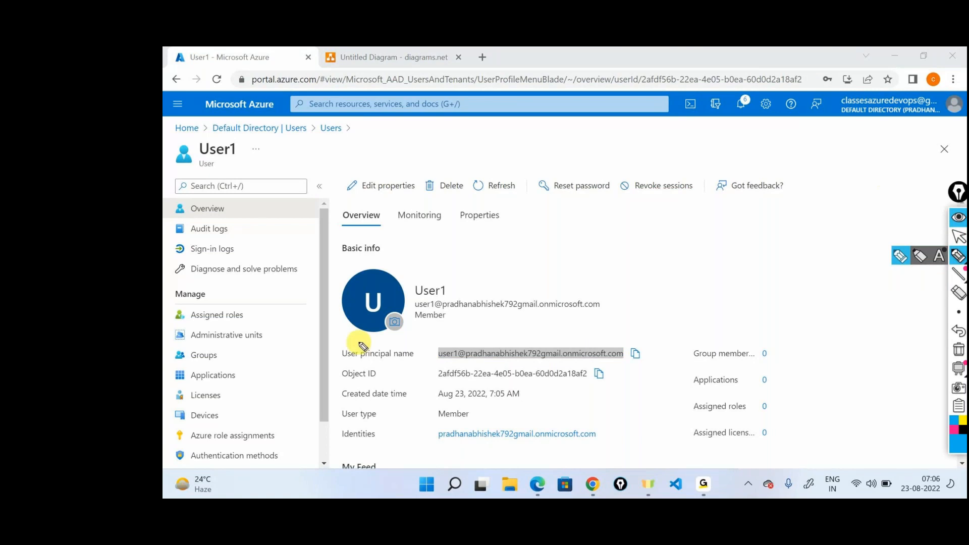
pyautogui.moveTo(363, 346); pyautogui.dragTo(324, 348)
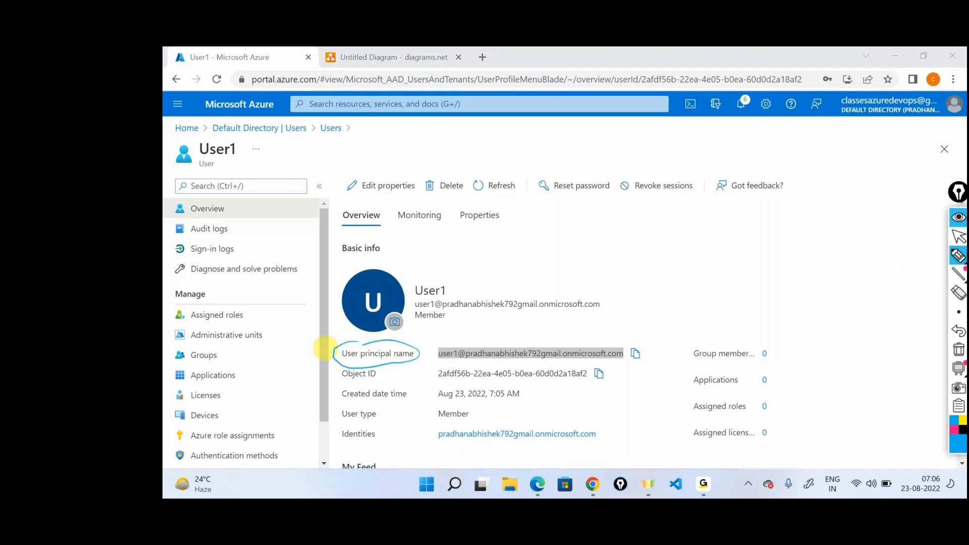
pyautogui.moveTo(334, 367); pyautogui.dragTo(329, 376)
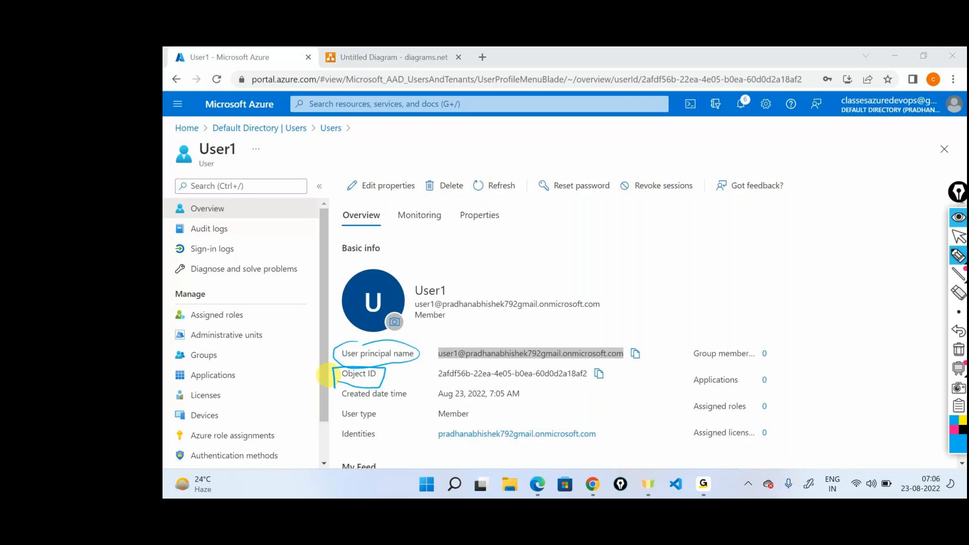
pyautogui.click(958, 349)
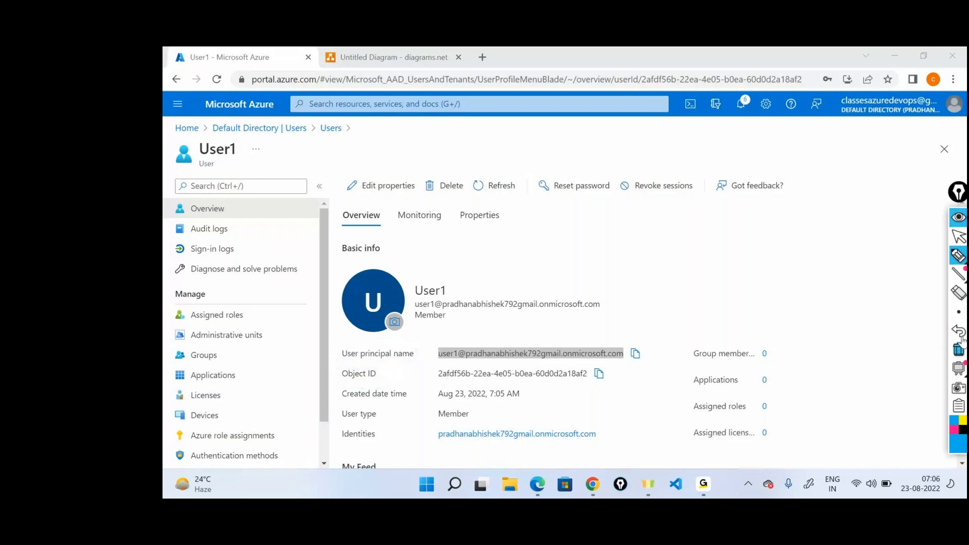
pyautogui.click(959, 236)
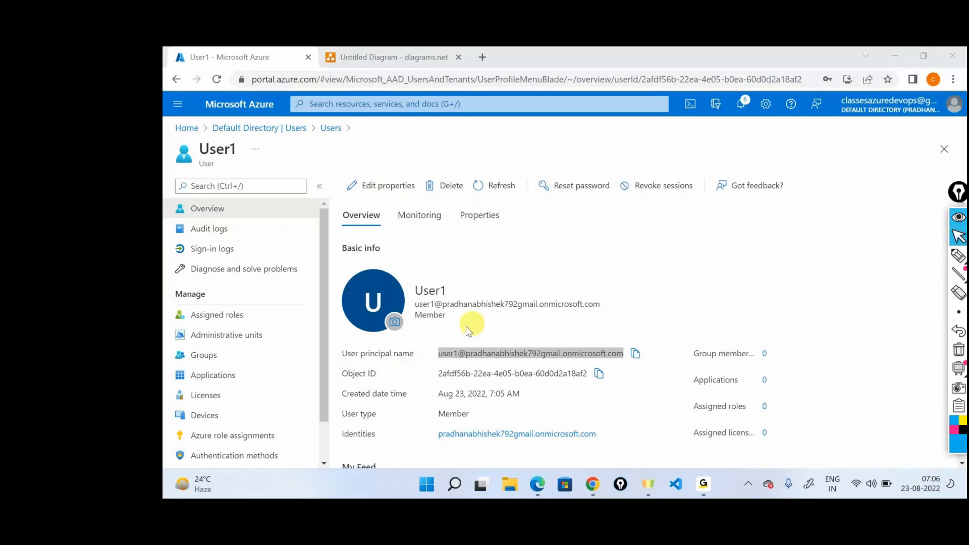
# Step: View the Visual Studio Enterprise Subscription from the recent resources on the portal home page
pyautogui.click(187, 127)
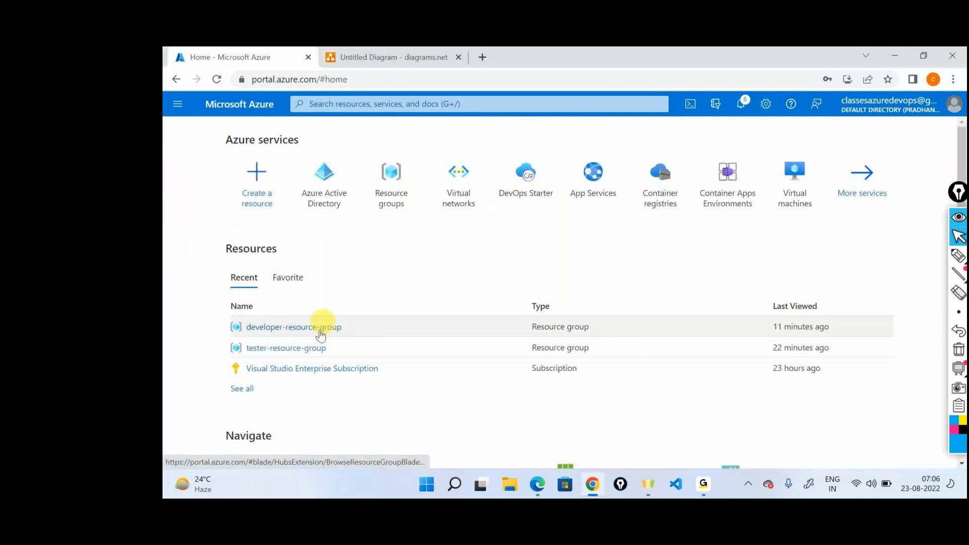
pyautogui.click(313, 368)
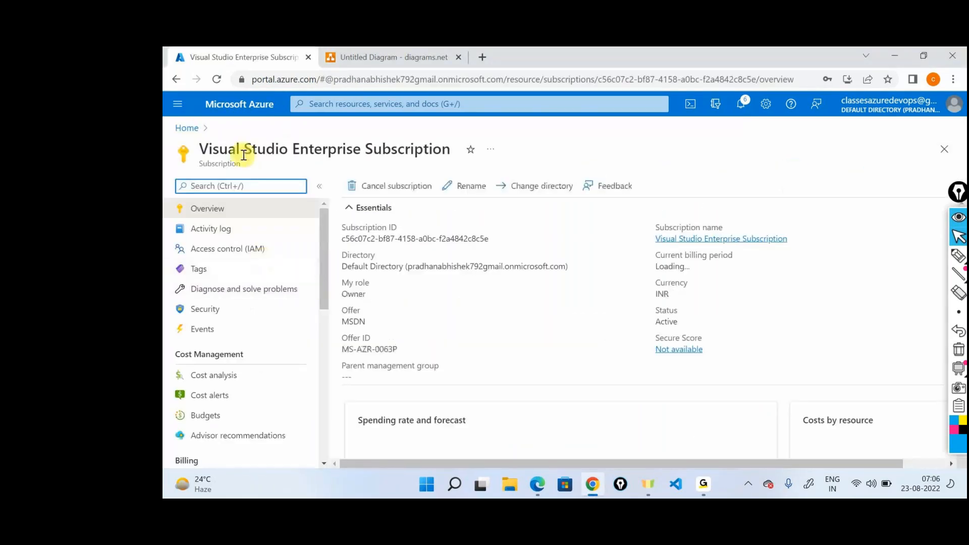
pyautogui.doubleClick(228, 164)
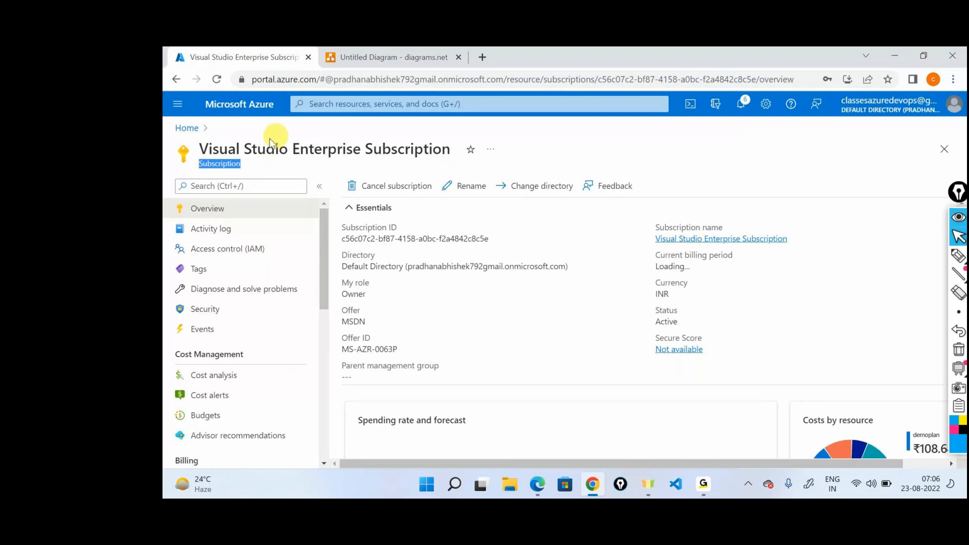
# Step: Find the Subscriptions service from the portal home page and open the Visual Studio Enterprise Subscription
pyautogui.click(194, 129)
pyautogui.click(445, 104)
pyautogui.write('su')
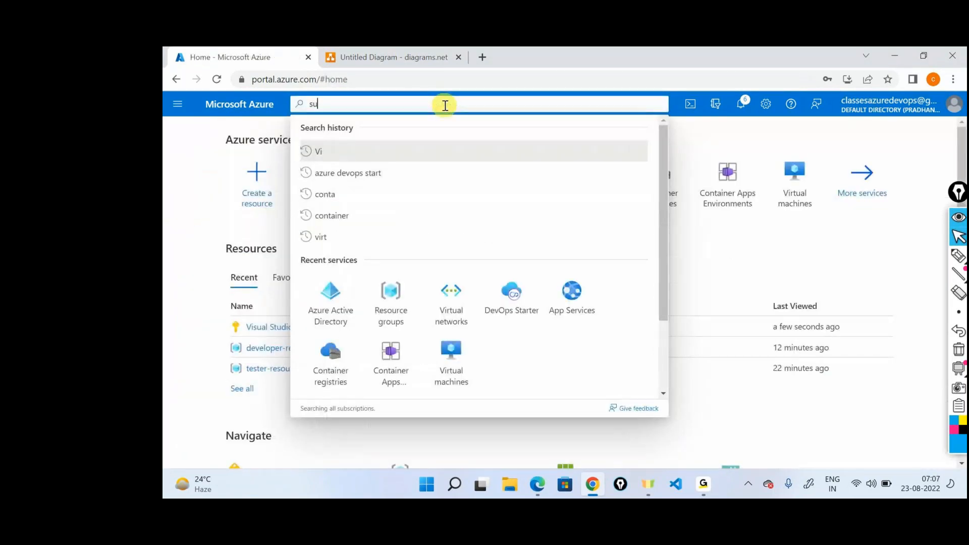
pyautogui.click(379, 128)
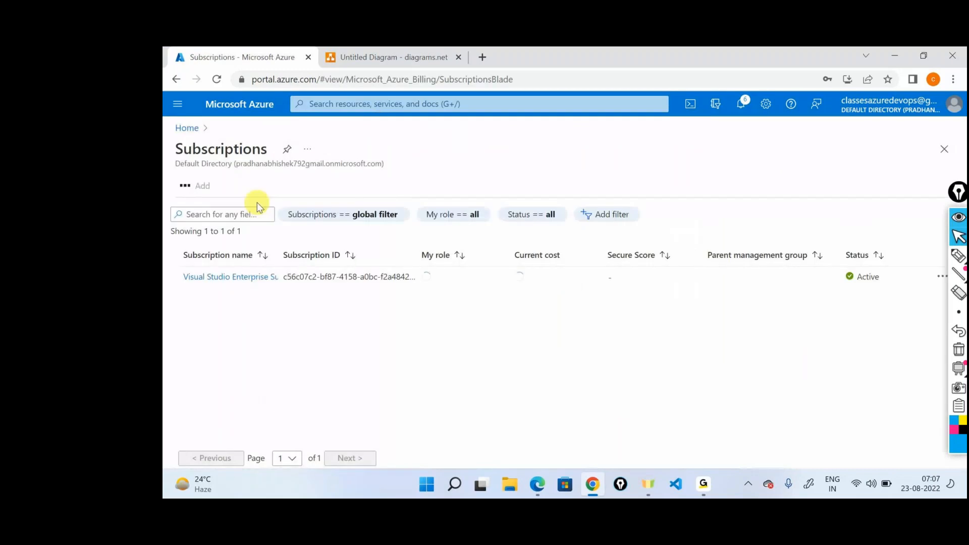
pyautogui.click(232, 276)
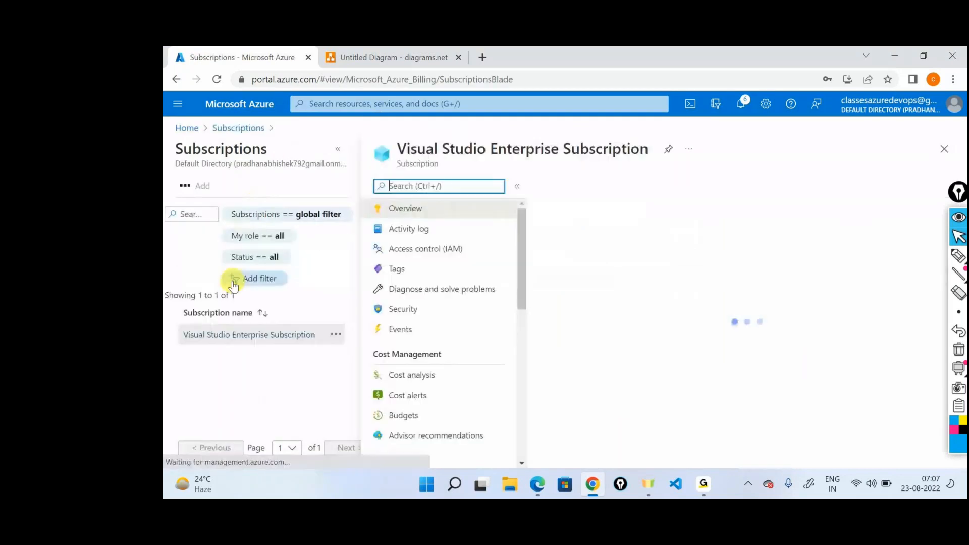
pyautogui.click(337, 149)
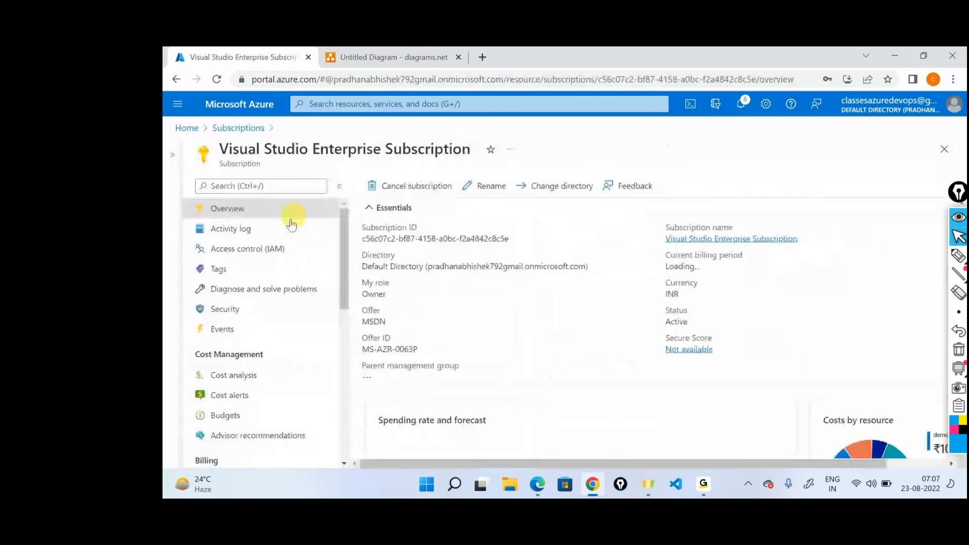
# Step: Start a role assignment in the subscription's access control (IAM) and choose the Contributor role
pyautogui.click(272, 253)
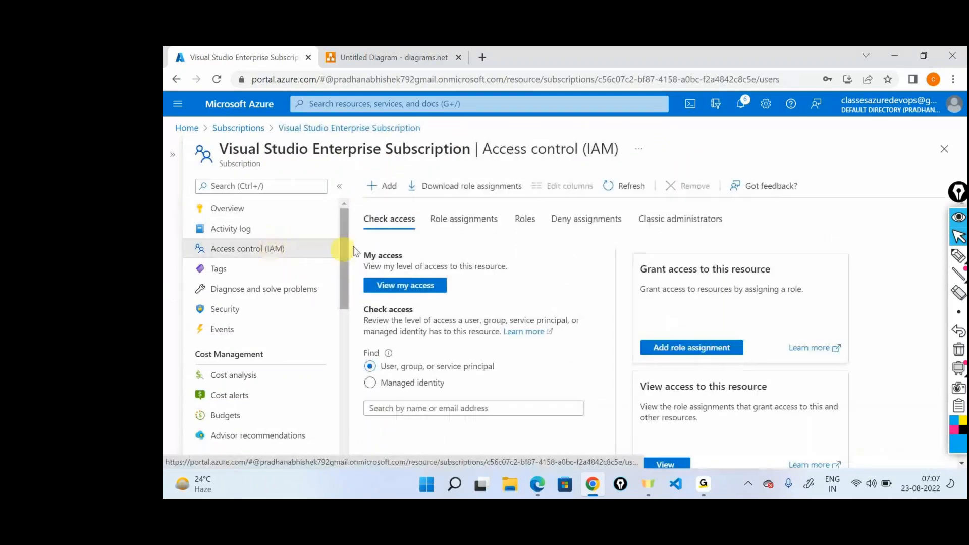
pyautogui.click(394, 183)
pyautogui.click(391, 208)
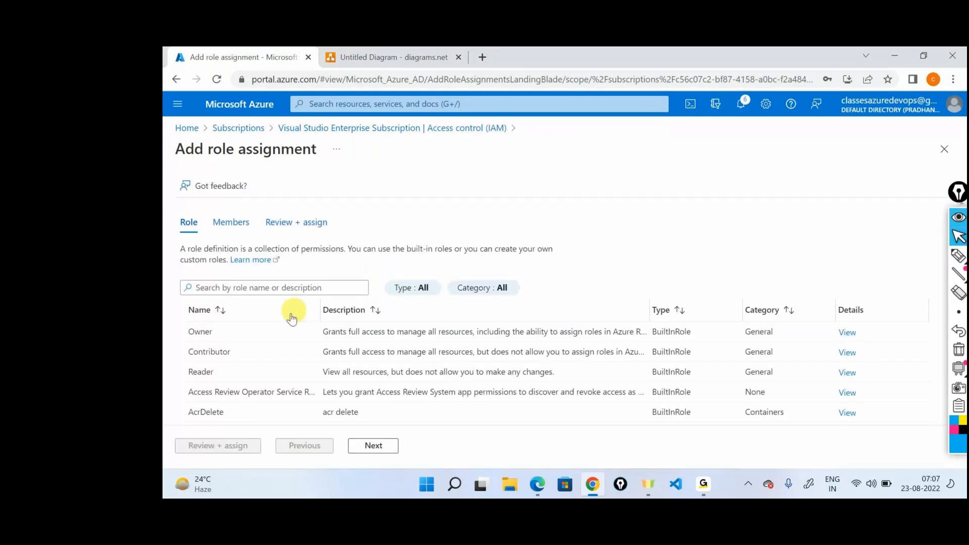
pyautogui.click(323, 351)
pyautogui.click(374, 445)
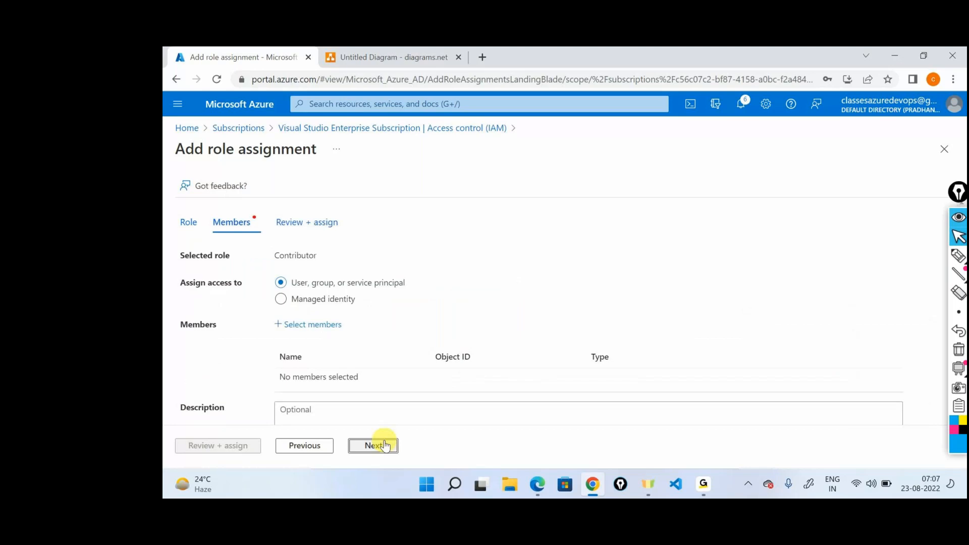
# Step: Select User1 as the member for the Contributor role, then review and assign it
pyautogui.click(341, 323)
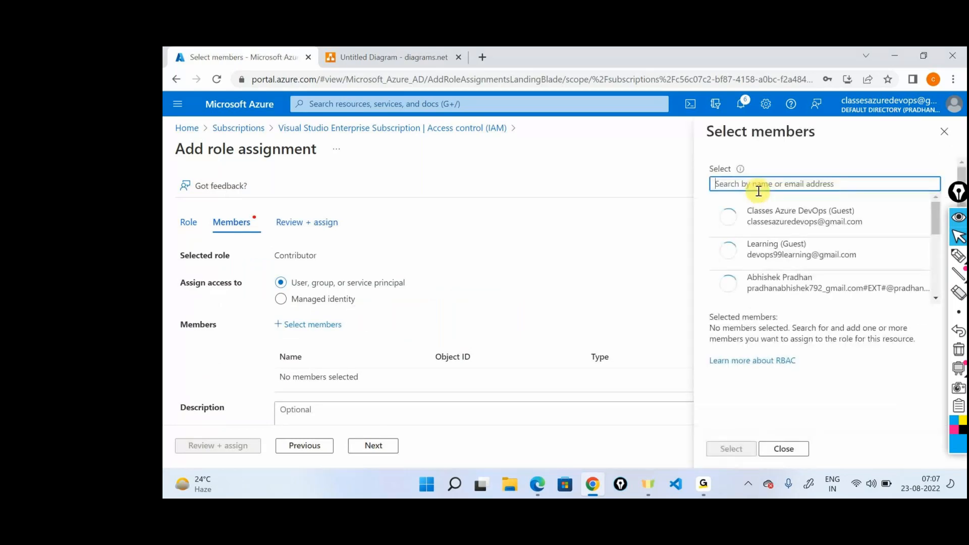
pyautogui.write('user')
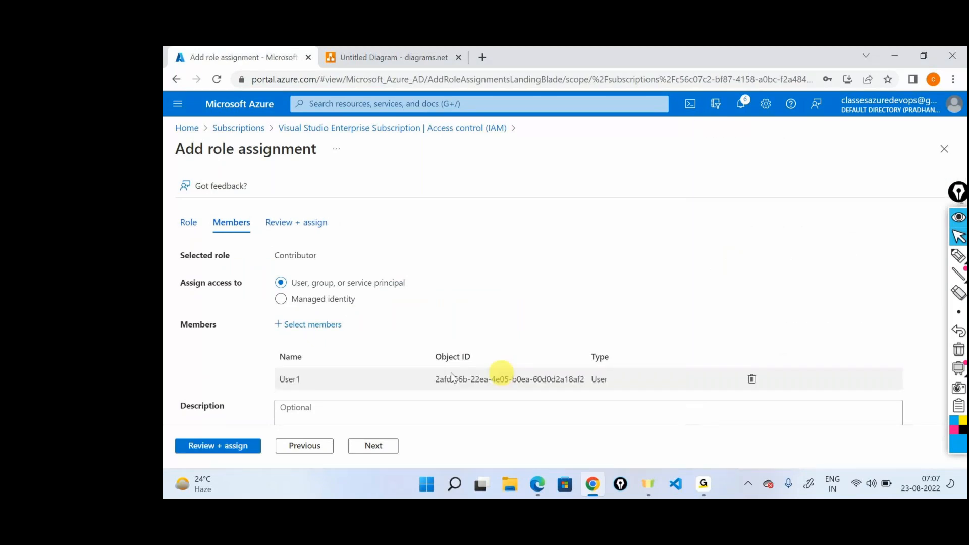
pyautogui.scroll(-2, 277, 379)
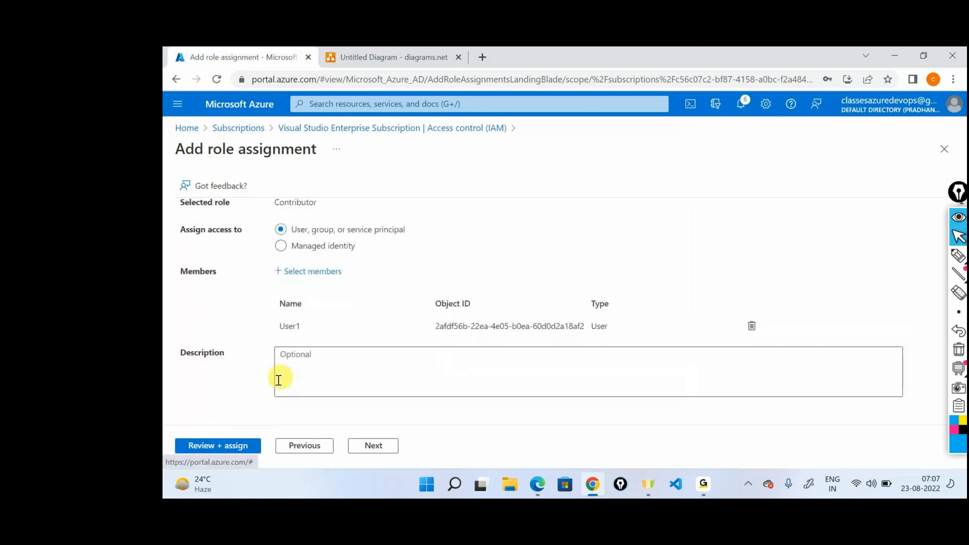
pyautogui.click(222, 445)
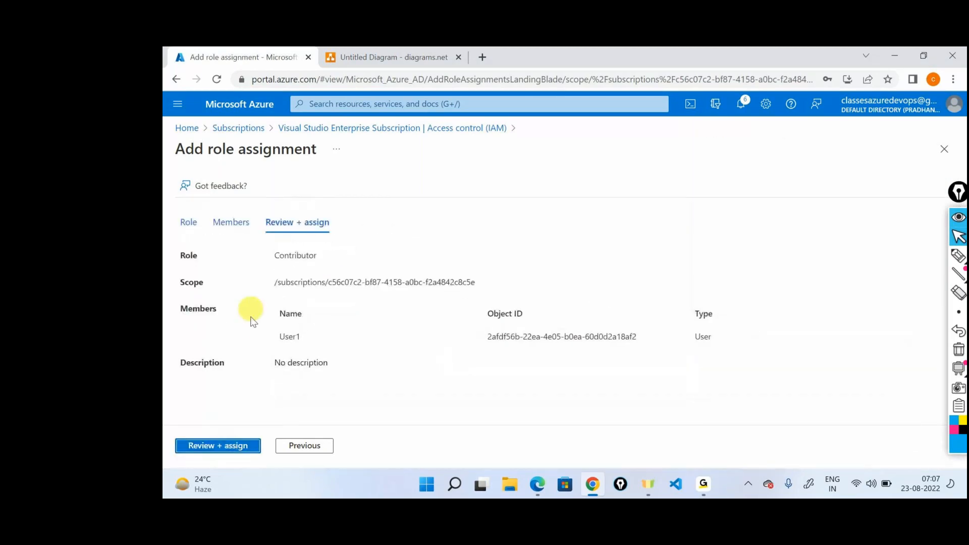
pyautogui.click(223, 446)
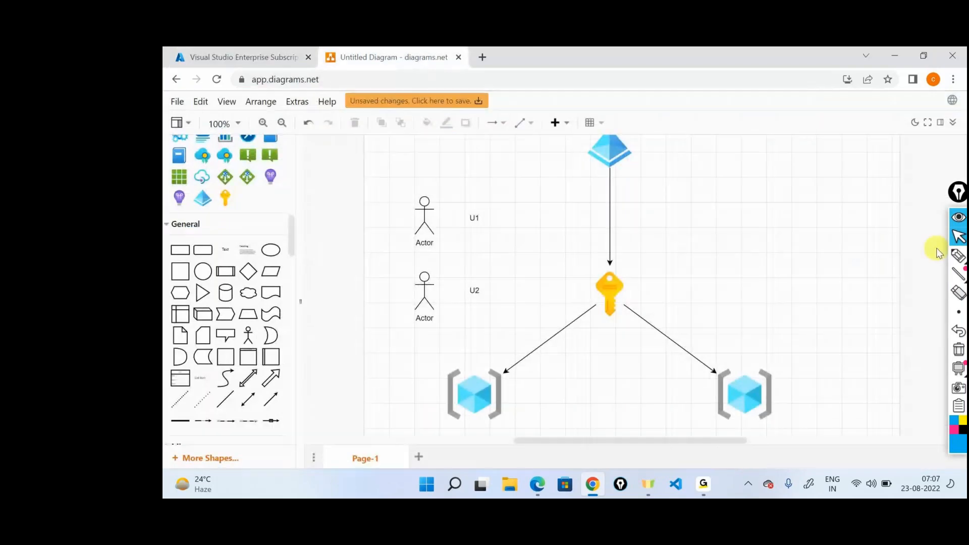
# Step: Switch to the diagrams.net diagram and ink arrows from U1 to the subscription key and from a boxed "contributor" note to both resource groups
pyautogui.click(957, 256)
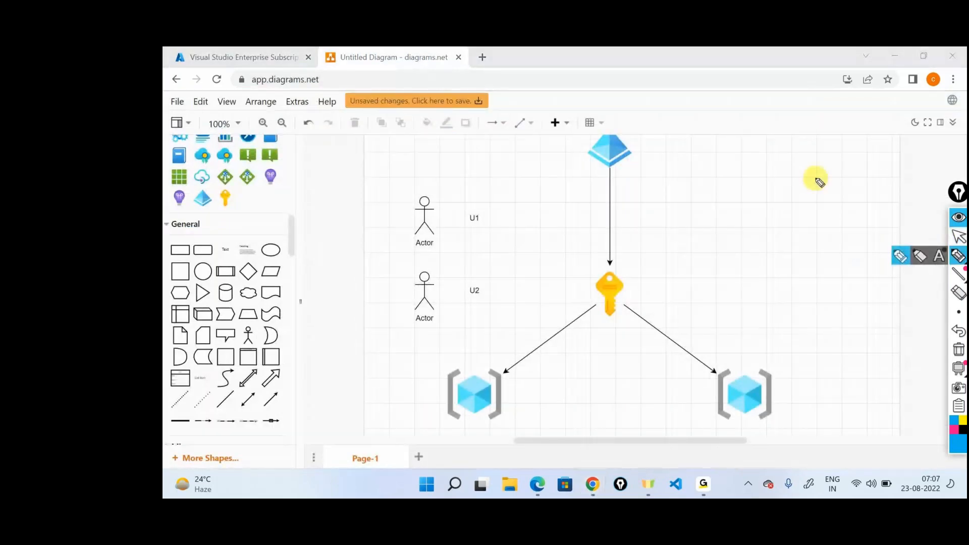
pyautogui.moveTo(504, 229)
pyautogui.mouseDown()
pyautogui.moveTo(584, 278)
pyautogui.moveTo(591, 266)
pyautogui.mouseUp()
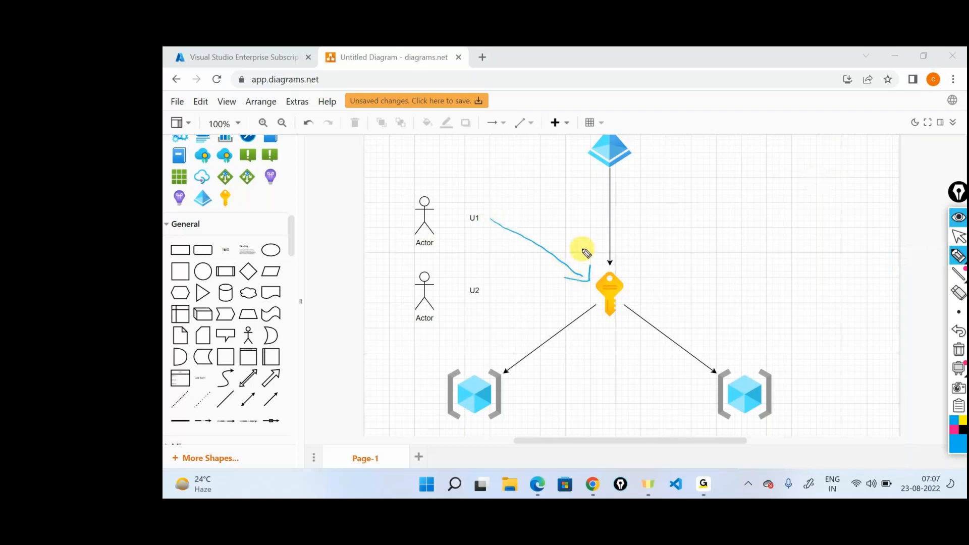
pyautogui.moveTo(654, 278)
pyautogui.mouseDown()
pyautogui.moveTo(649, 287)
pyautogui.moveTo(683, 269)
pyautogui.moveTo(706, 277)
pyautogui.moveTo(760, 232)
pyautogui.mouseUp()
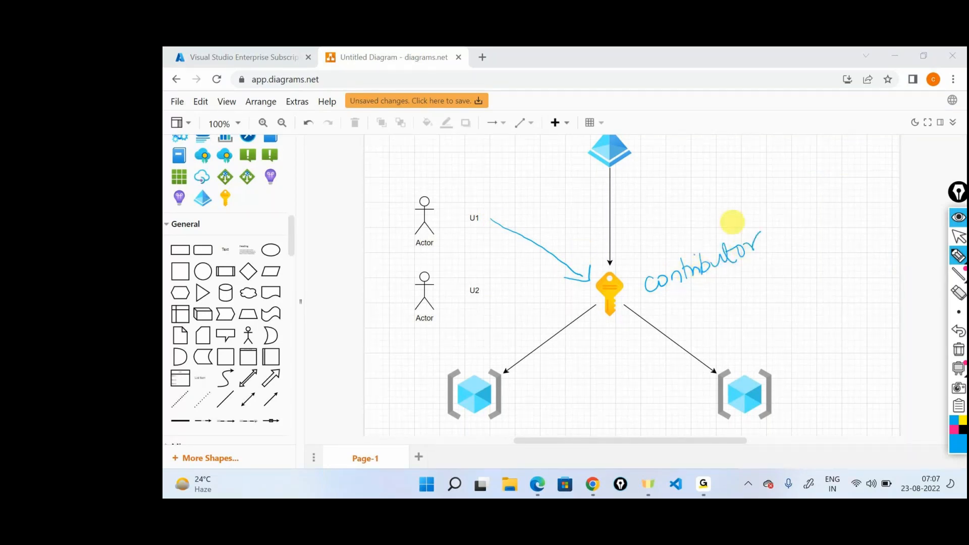
pyautogui.moveTo(647, 299)
pyautogui.mouseDown()
pyautogui.moveTo(777, 250)
pyautogui.moveTo(638, 295)
pyautogui.moveTo(604, 339)
pyautogui.moveTo(526, 386)
pyautogui.moveTo(527, 367)
pyautogui.mouseUp()
pyautogui.moveTo(697, 291); pyautogui.dragTo(757, 335)
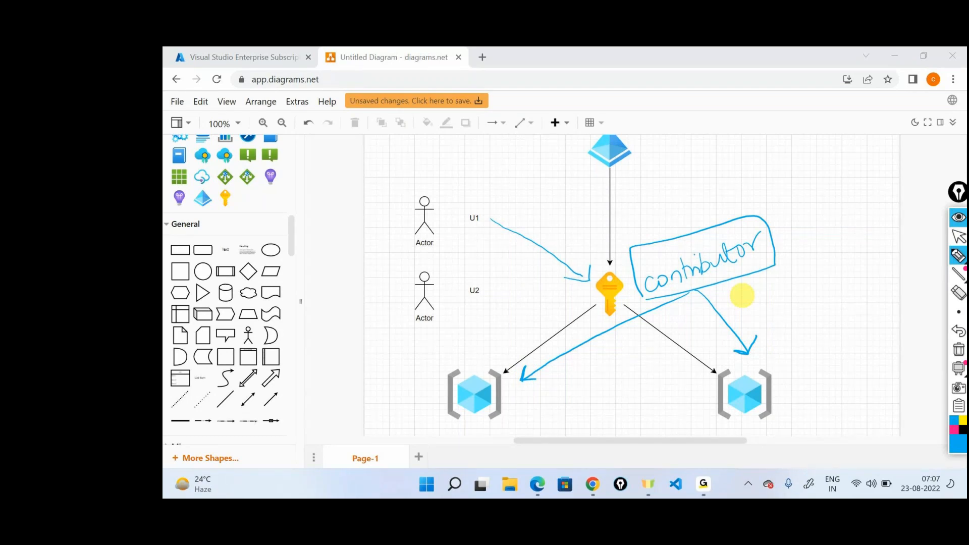
# Step: Ink a circle around U1's actor, a boxed "Inheritance" note and boxes around both resource groups, and clear all the ink
pyautogui.moveTo(428, 187)
pyautogui.mouseDown()
pyautogui.moveTo(399, 243)
pyautogui.moveTo(411, 183)
pyautogui.mouseUp()
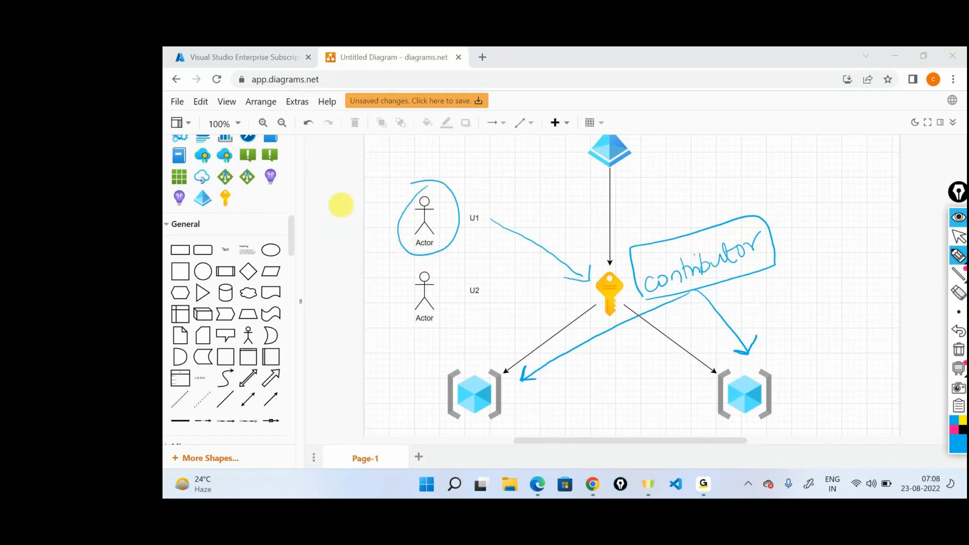
pyautogui.moveTo(792, 309)
pyautogui.mouseDown()
pyautogui.moveTo(792, 328)
pyautogui.moveTo(844, 311)
pyautogui.moveTo(867, 317)
pyautogui.moveTo(902, 292)
pyautogui.moveTo(788, 306)
pyautogui.mouseUp()
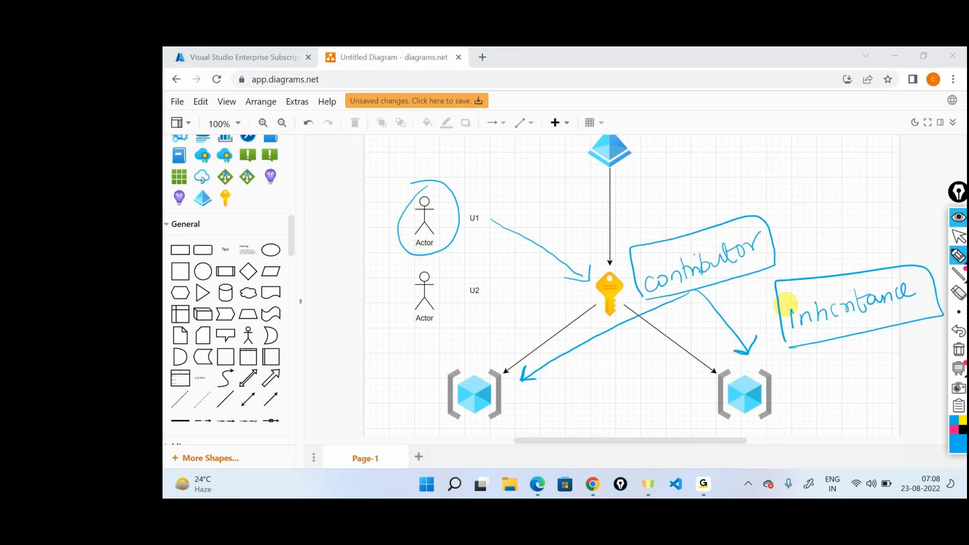
pyautogui.moveTo(446, 421)
pyautogui.mouseDown()
pyautogui.moveTo(520, 395)
pyautogui.moveTo(424, 412)
pyautogui.mouseUp()
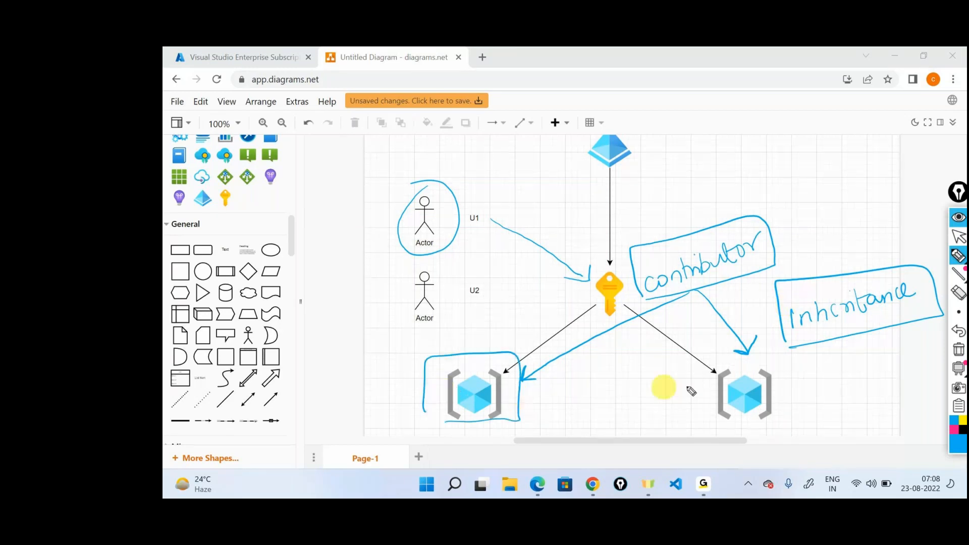
pyautogui.moveTo(689, 388); pyautogui.dragTo(691, 375)
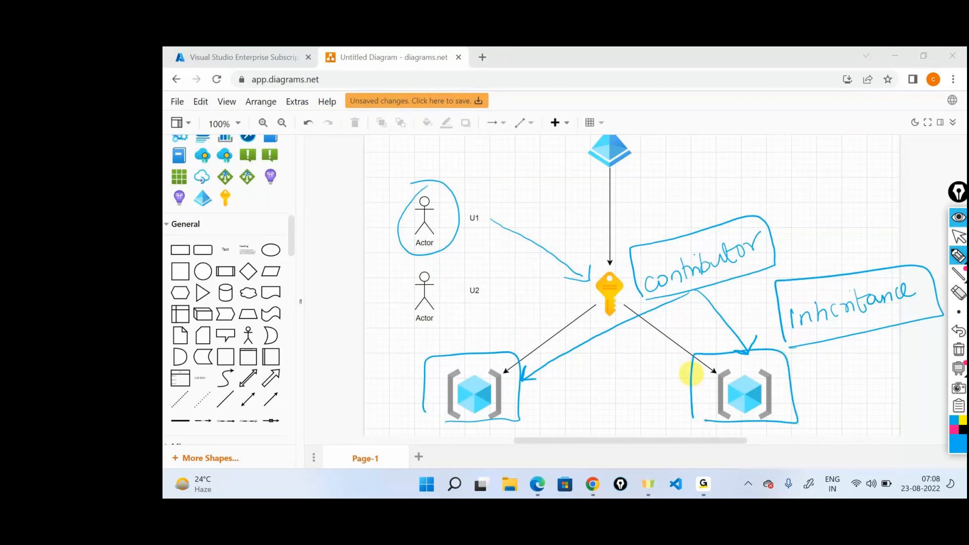
pyautogui.click(959, 350)
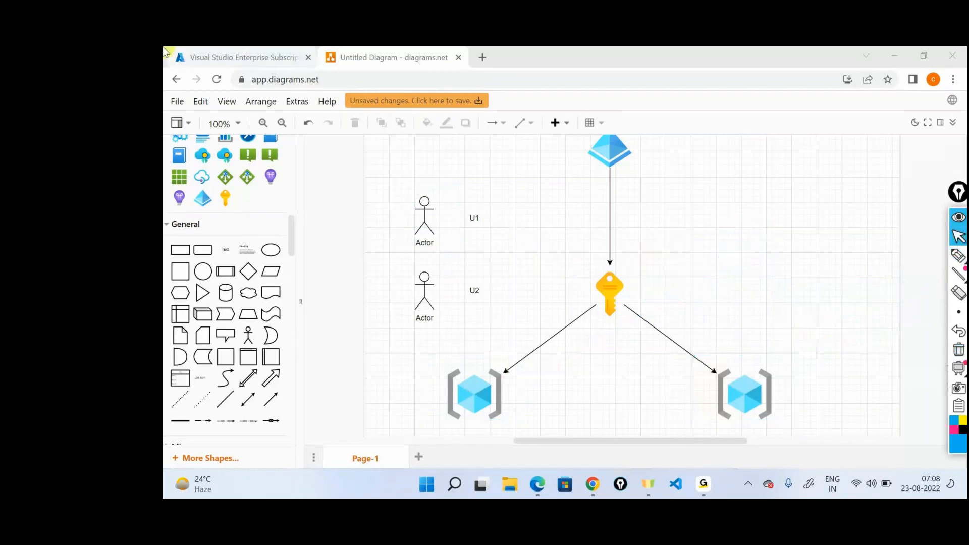
# Step: Switch back to the Azure portal, check the notification about User1's role assignment and return to the home page
pyautogui.click(166, 53)
pyautogui.click(383, 187)
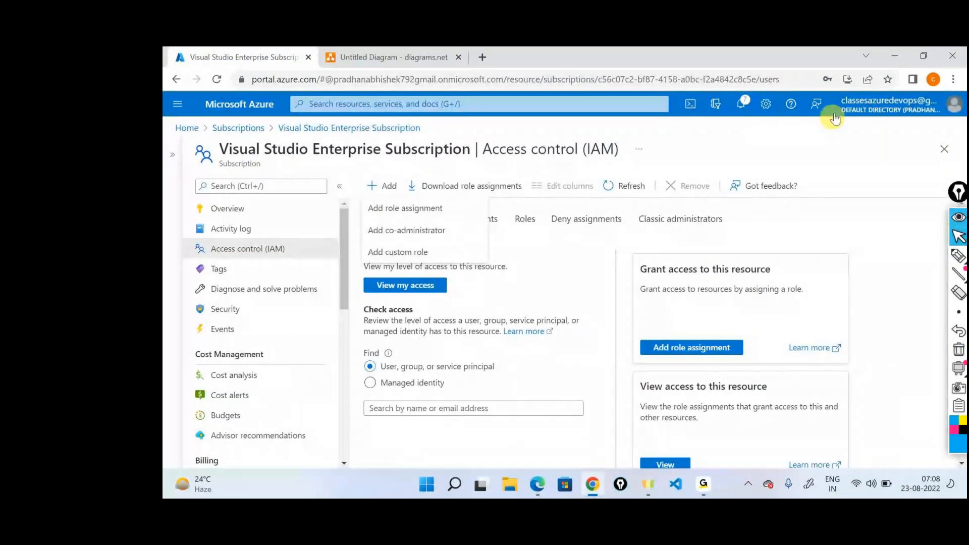
pyautogui.click(739, 105)
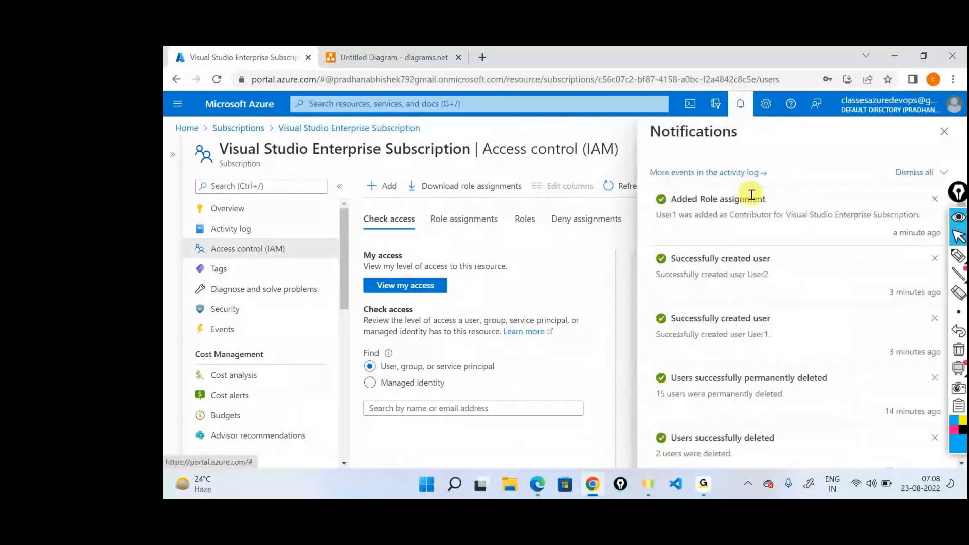
pyautogui.doubleClick(668, 215)
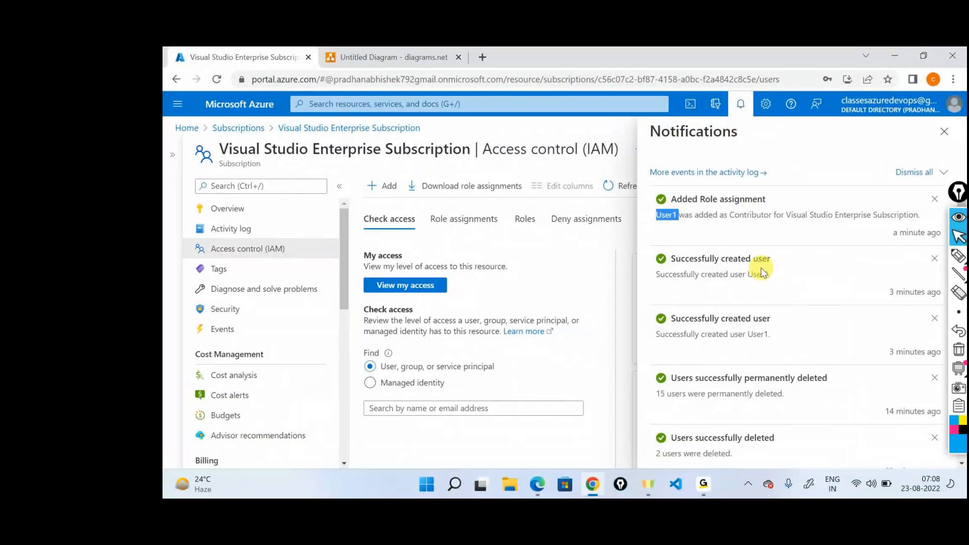
pyautogui.click(491, 324)
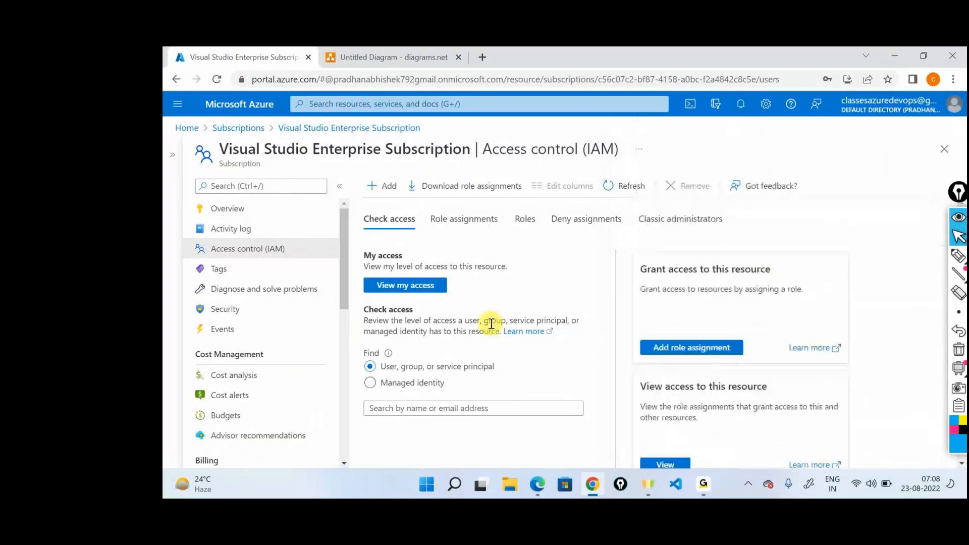
pyautogui.click(188, 129)
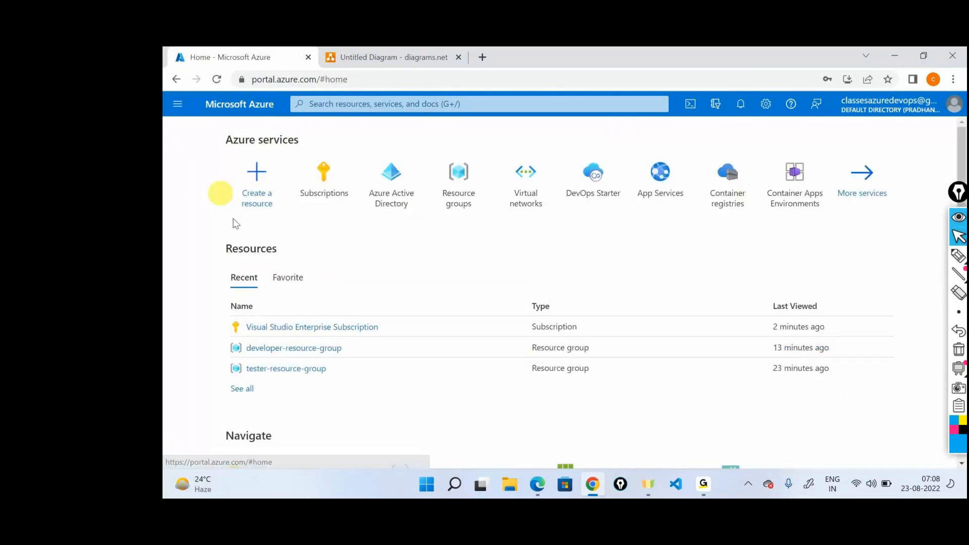
# Step: Open User1's profile among the Azure Active Directory users and copy the user principal name
pyautogui.click(391, 174)
pyautogui.click(252, 286)
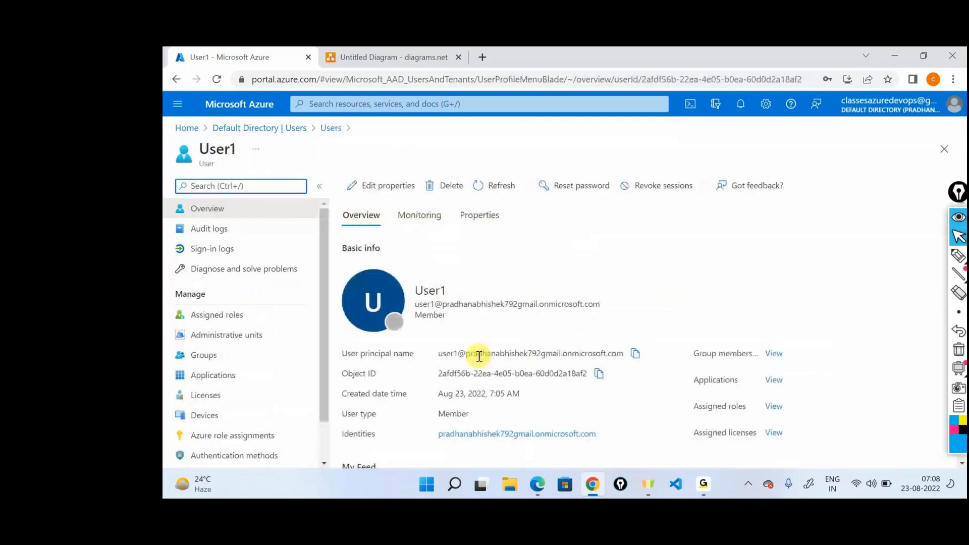
pyautogui.tripleClick(480, 357)
pyautogui.rightClick(479, 356)
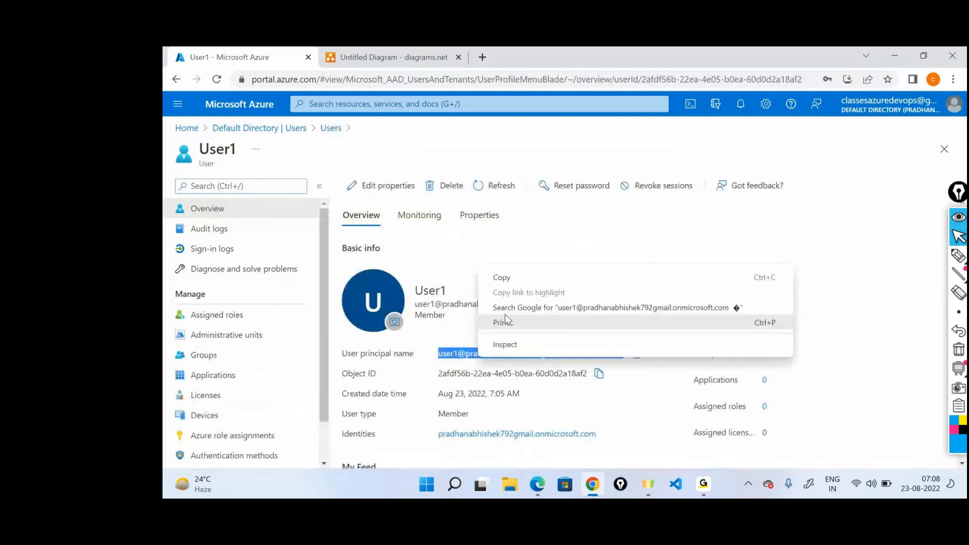
pyautogui.click(511, 277)
# Step: Open portal.azure.com in an Incognito window and sign in with User1's copied principal name and the account password
pyautogui.click(953, 79)
pyautogui.click(888, 128)
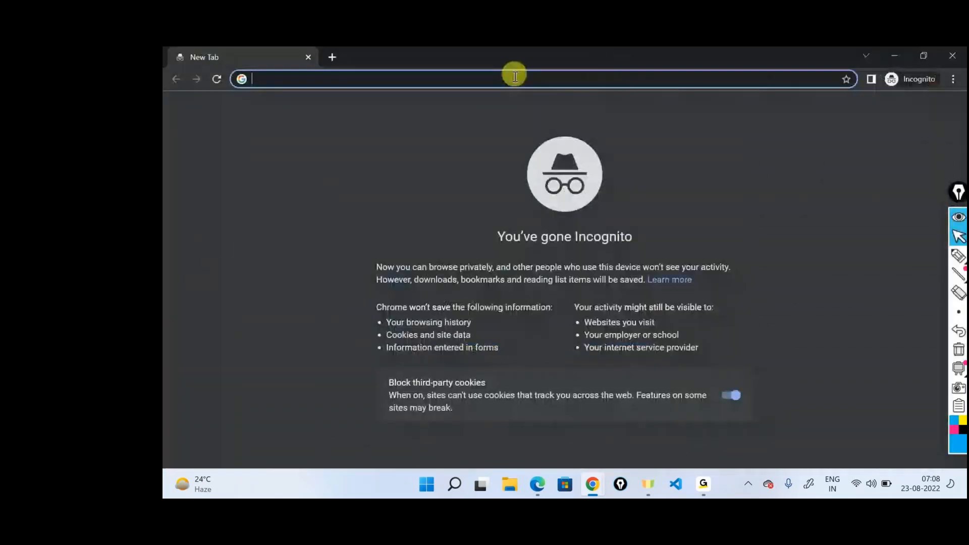
pyautogui.write('portal.azure.com/#home')
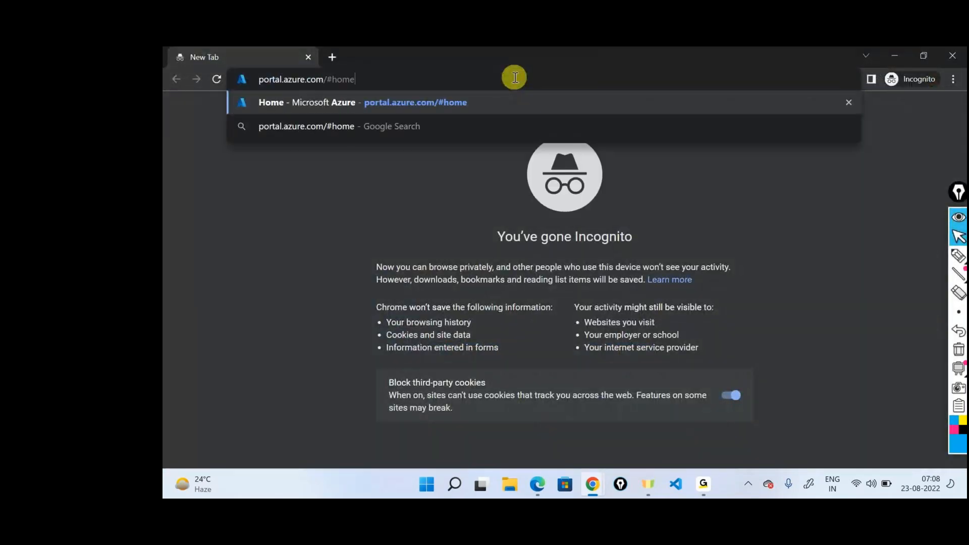
pyautogui.press('Return')
pyautogui.hotkey('ctrl', 'v')
pyautogui.click(626, 326)
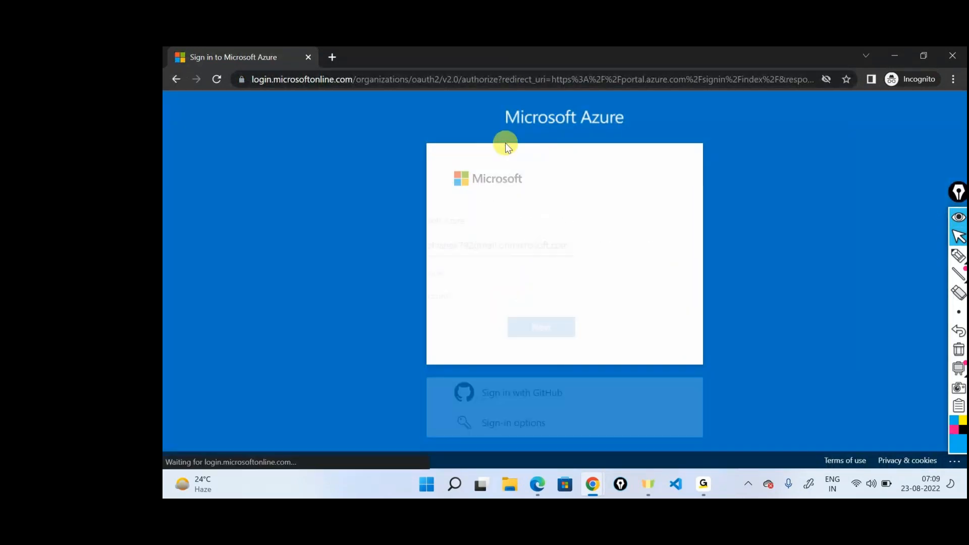
pyautogui.write('••••••••••')
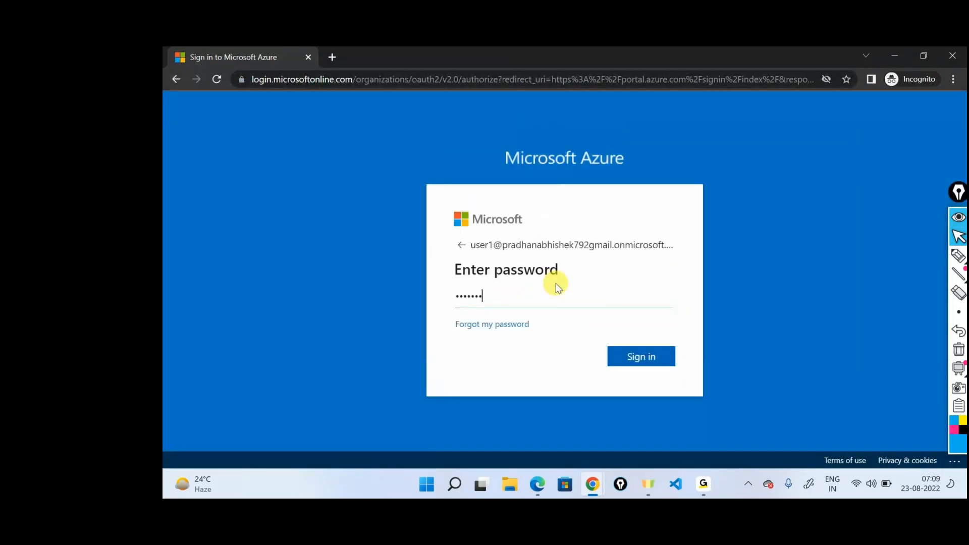
pyautogui.press('Return')
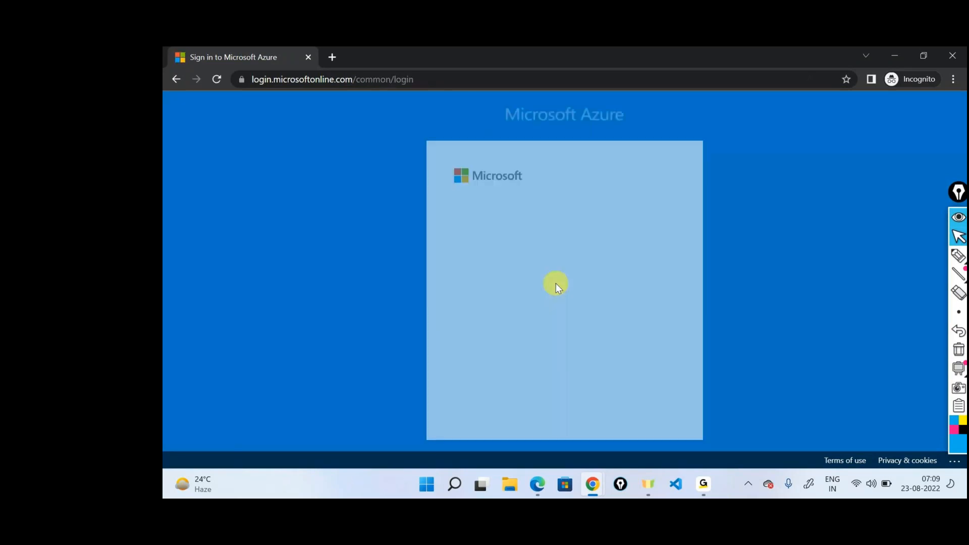
# Step: Fill in the current password, new password and password confirmation for User1's required password update and submit the form
pyautogui.write('••••••••')
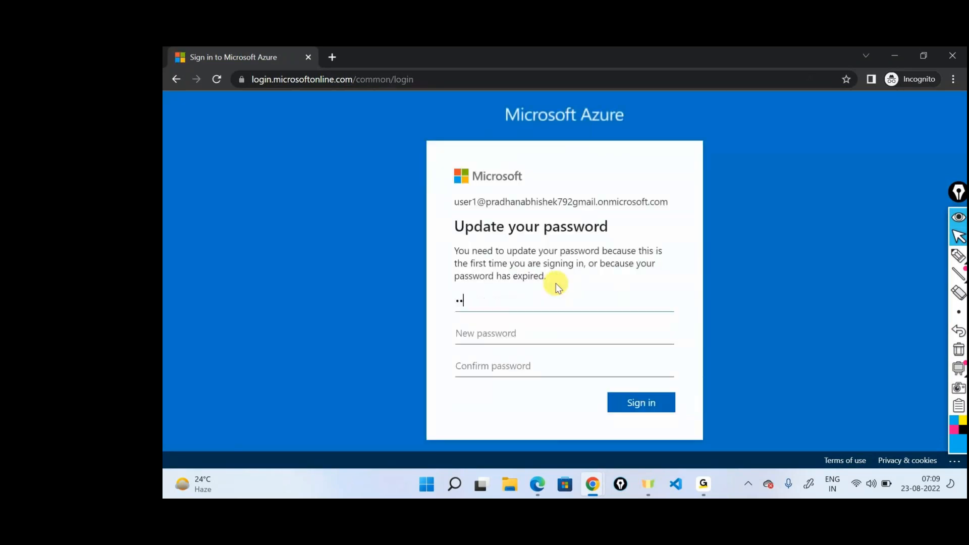
pyautogui.write('••••••')
pyautogui.press('Tab')
pyautogui.write('•••••••••••••')
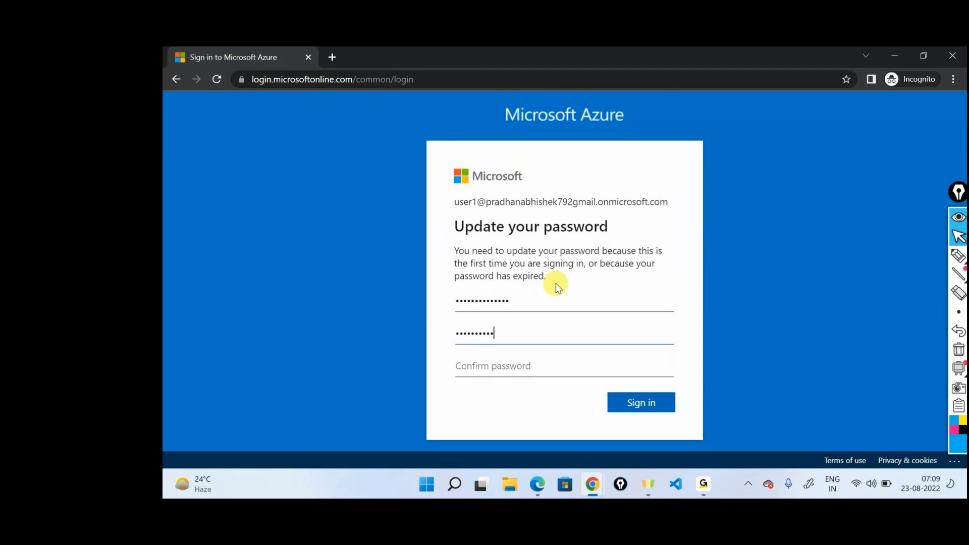
pyautogui.press('Tab')
pyautogui.write('••••••••••')
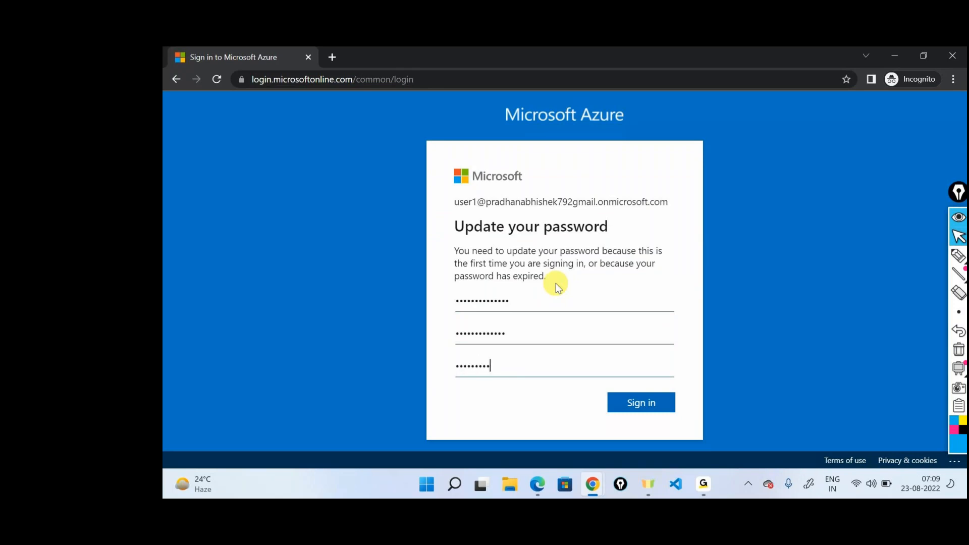
pyautogui.write('•••')
pyautogui.click(648, 400)
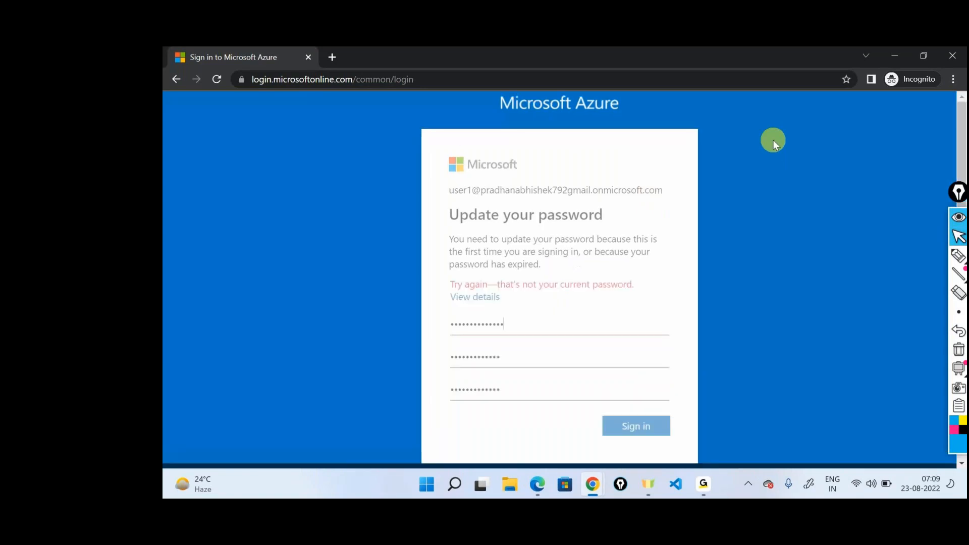
# Step: Re-enter User1's current password in the password update form and submit it again
pyautogui.write('•••••••••')
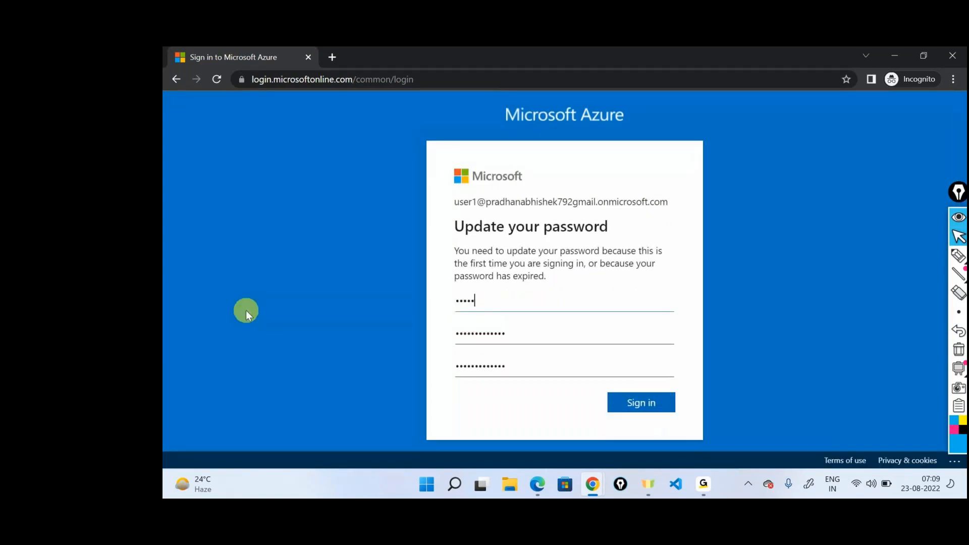
pyautogui.write('••••')
pyautogui.press('Return')
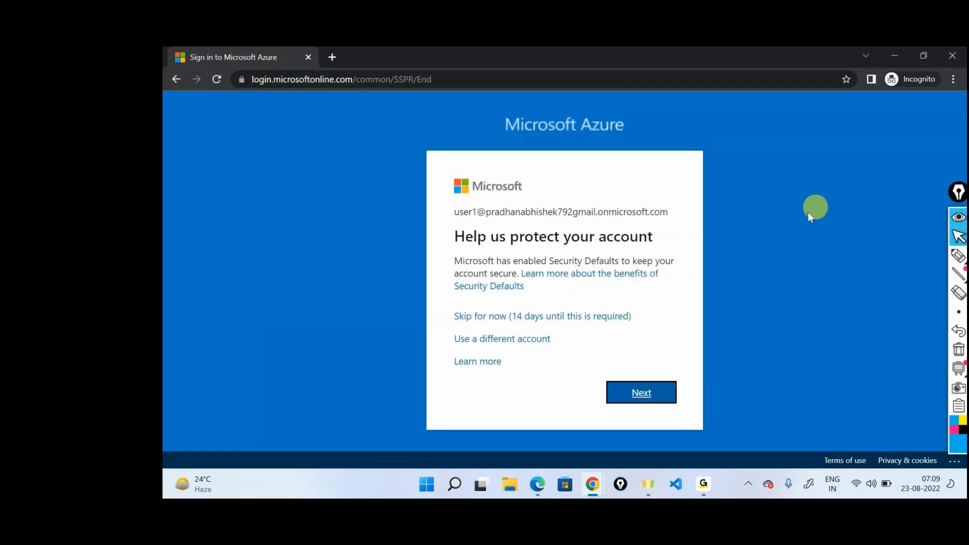
# Step: Complete the sign-in by skipping the account protection setup for now and postponing the welcome tour
pyautogui.click(574, 316)
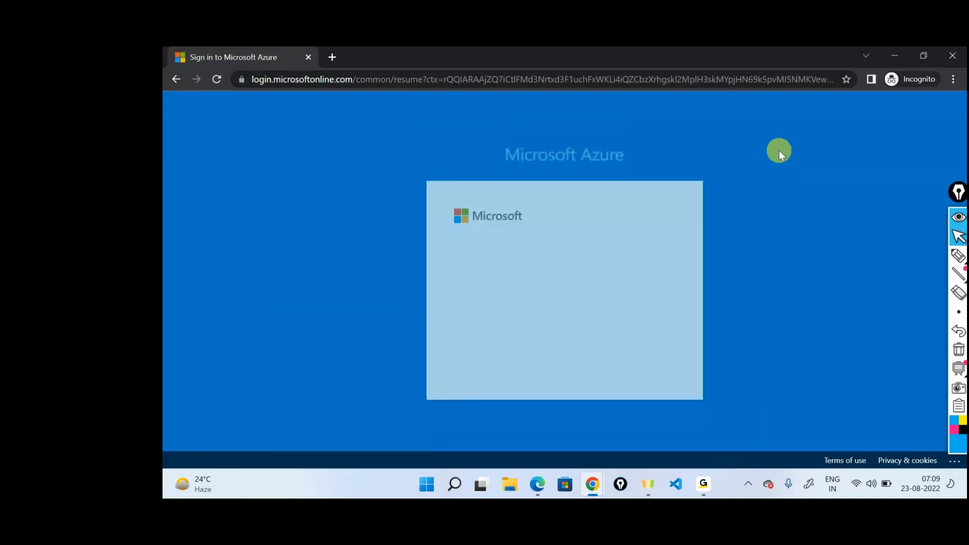
pyautogui.click(593, 359)
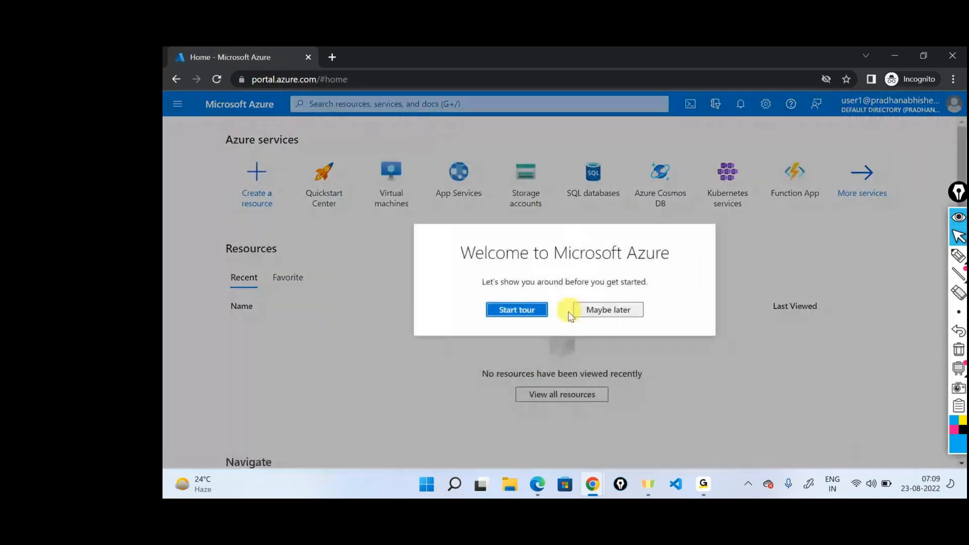
pyautogui.click(594, 313)
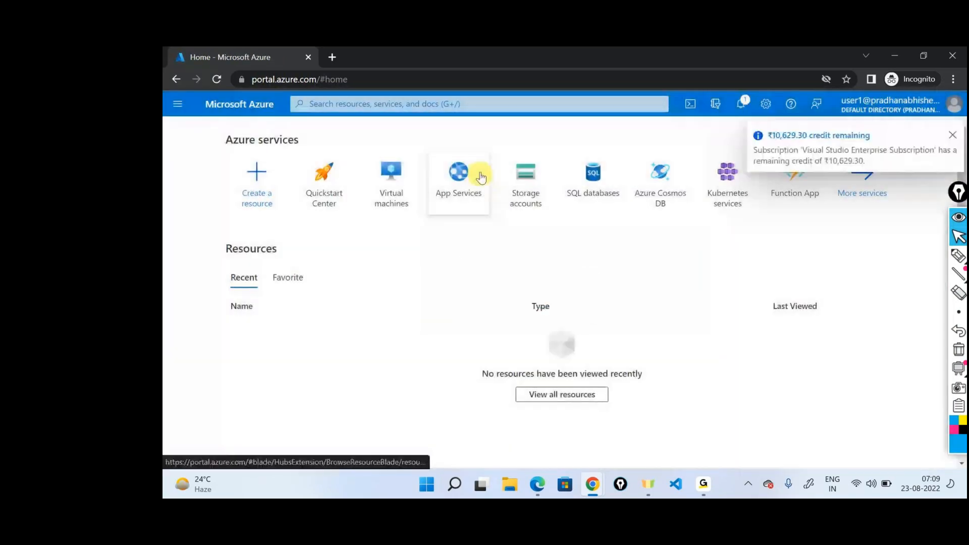
# Step: Search the portal for "res", open the Resource groups list and dismiss its introductory tips
pyautogui.click(486, 106)
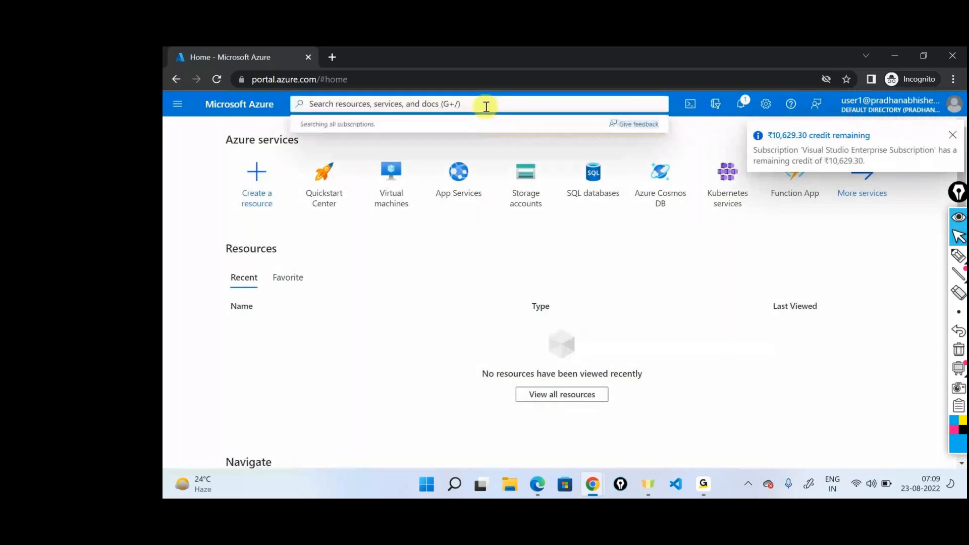
pyautogui.write('res')
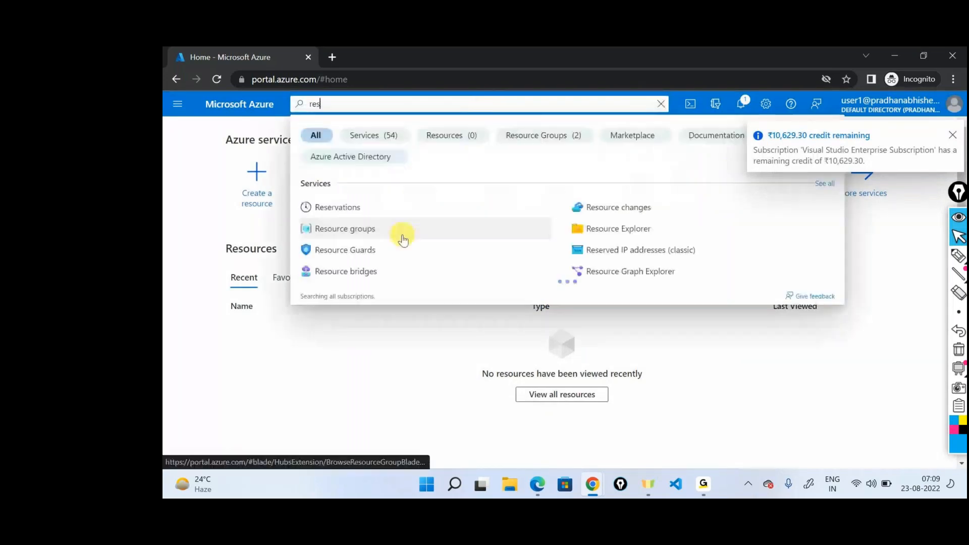
pyautogui.click(400, 233)
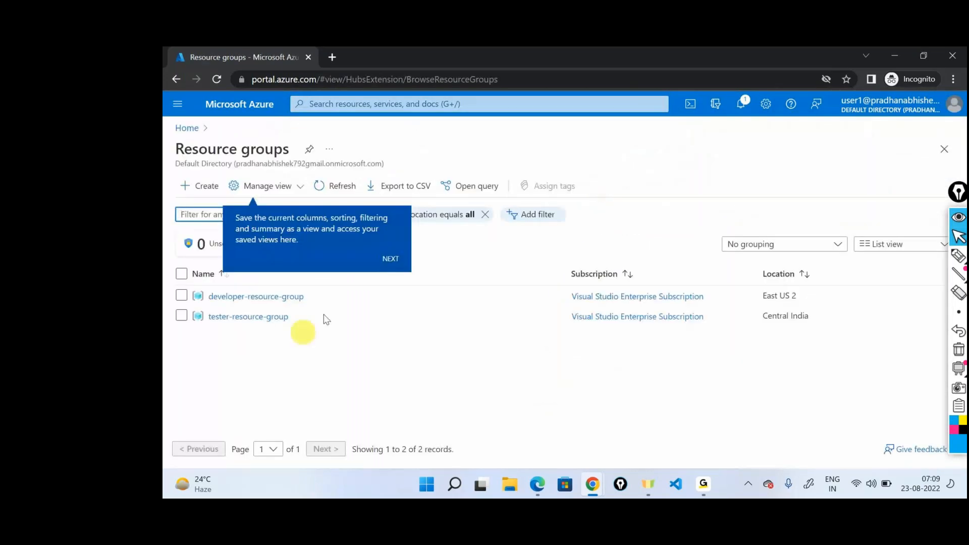
pyautogui.click(390, 258)
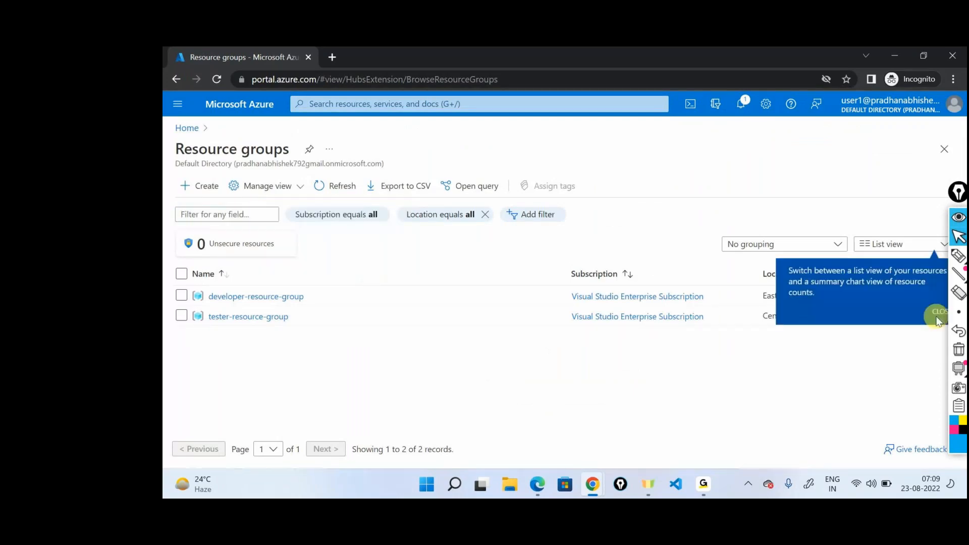
pyautogui.click(938, 322)
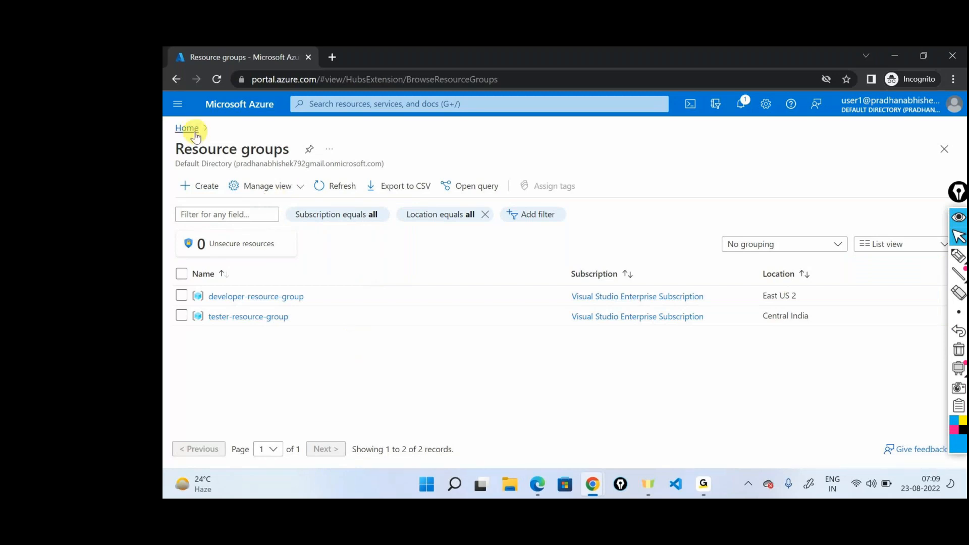
# Step: Return to the home page and open the Subscriptions list by searching for "sub"
pyautogui.click(187, 129)
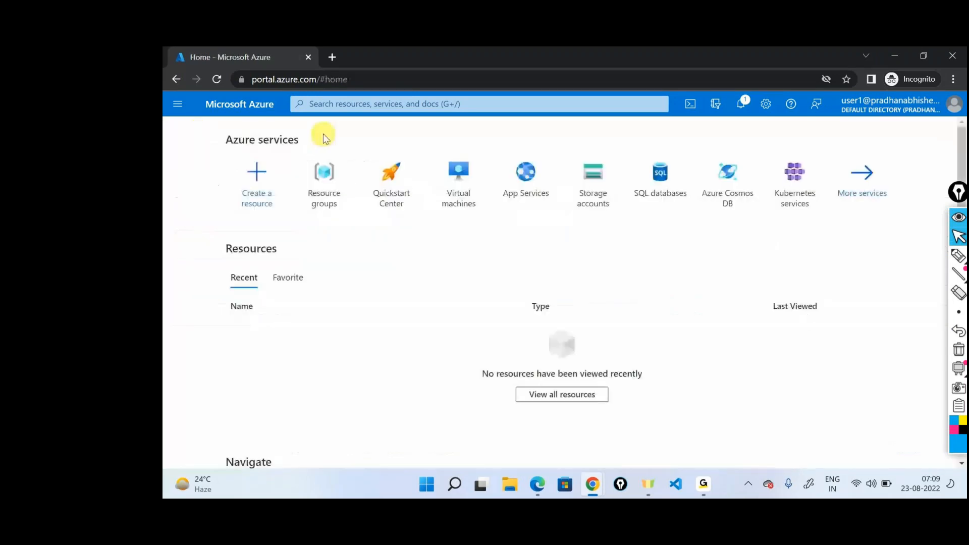
pyautogui.click(337, 107)
pyautogui.write('s')
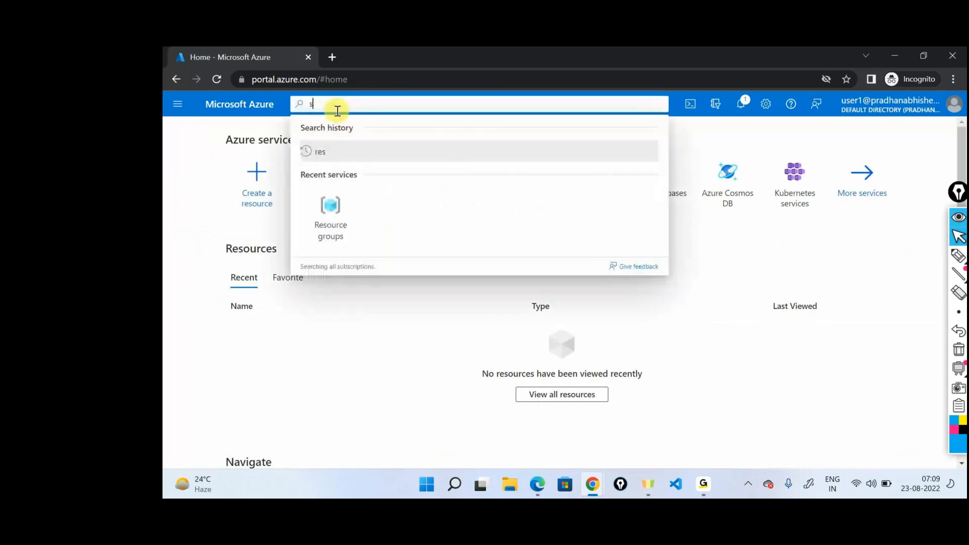
pyautogui.write('ub')
pyautogui.press('Return')
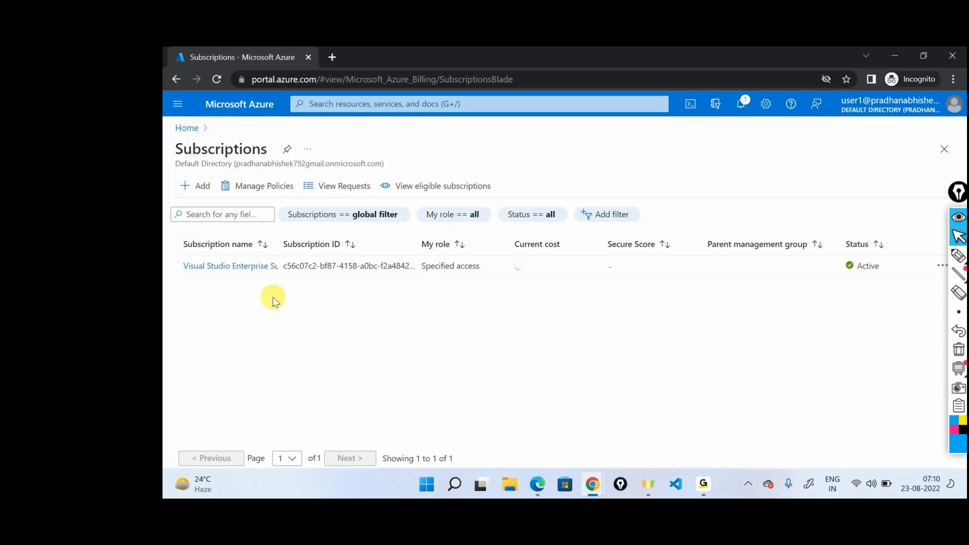
# Step: View User1's own role assignments under Access control (IAM) of the Visual Studio Enterprise Subscription, then close them
pyautogui.click(246, 266)
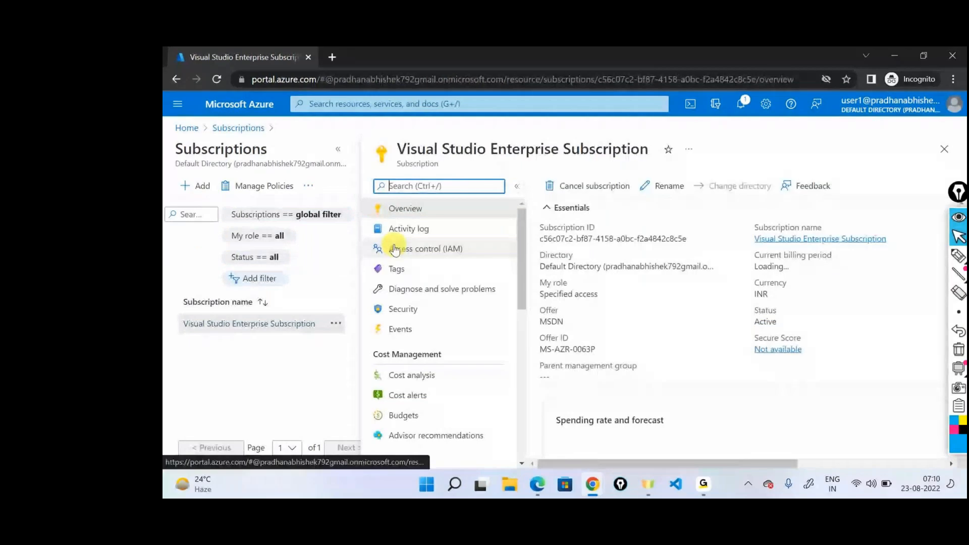
pyautogui.click(395, 249)
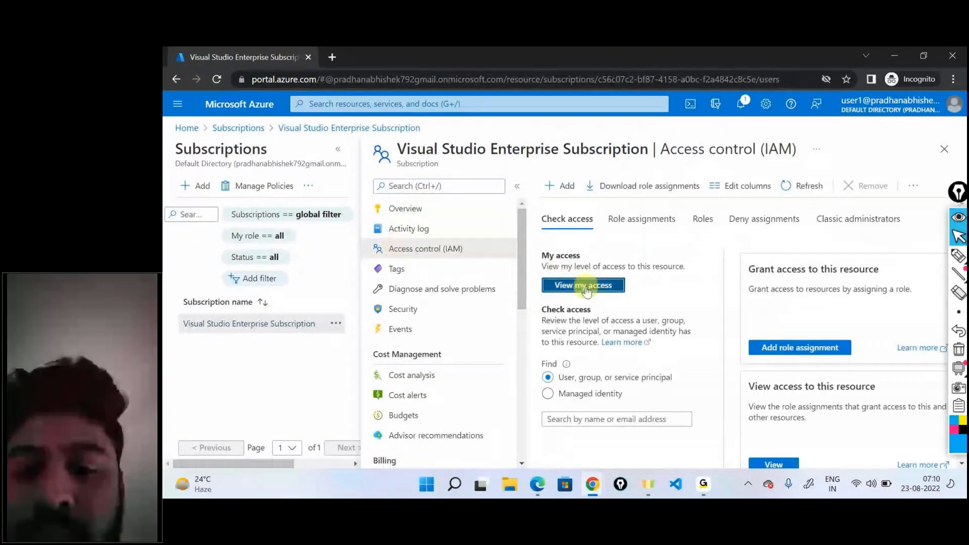
pyautogui.click(584, 286)
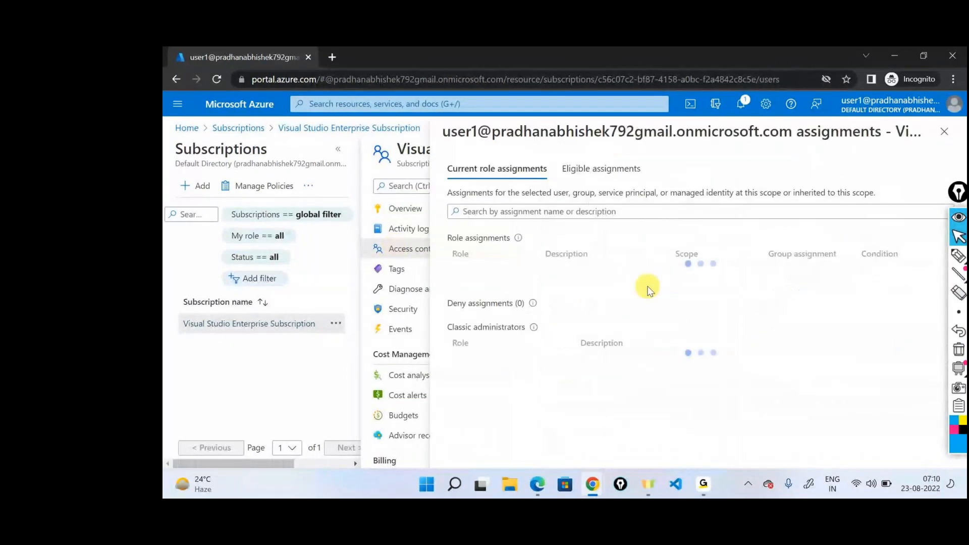
pyautogui.moveTo(681, 274); pyautogui.dragTo(420, 174)
pyautogui.doubleClick(414, 164)
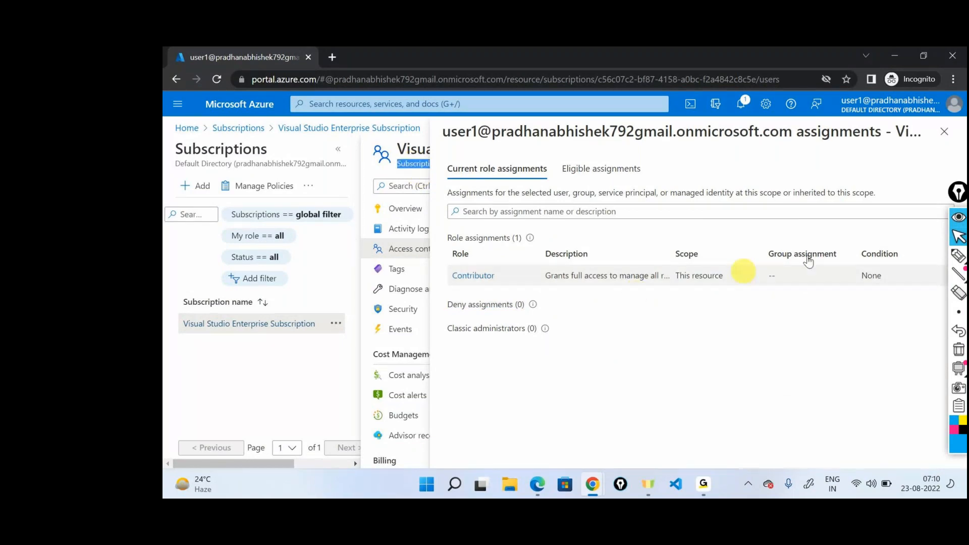
pyautogui.click(943, 131)
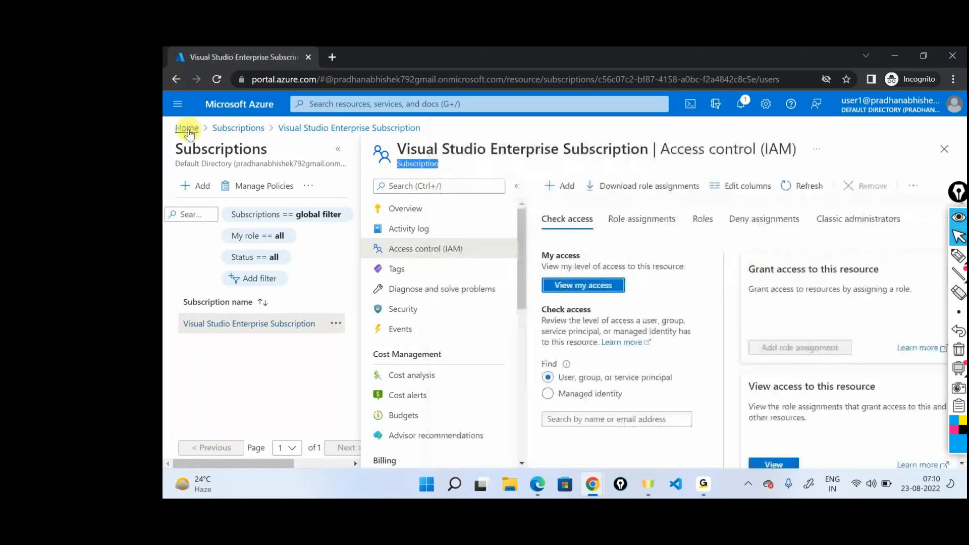
# Step: View User1's own role assignments under Access control (IAM) of developer-resource-group and highlight the scope of the Contributor role
pyautogui.click(186, 128)
pyautogui.click(393, 172)
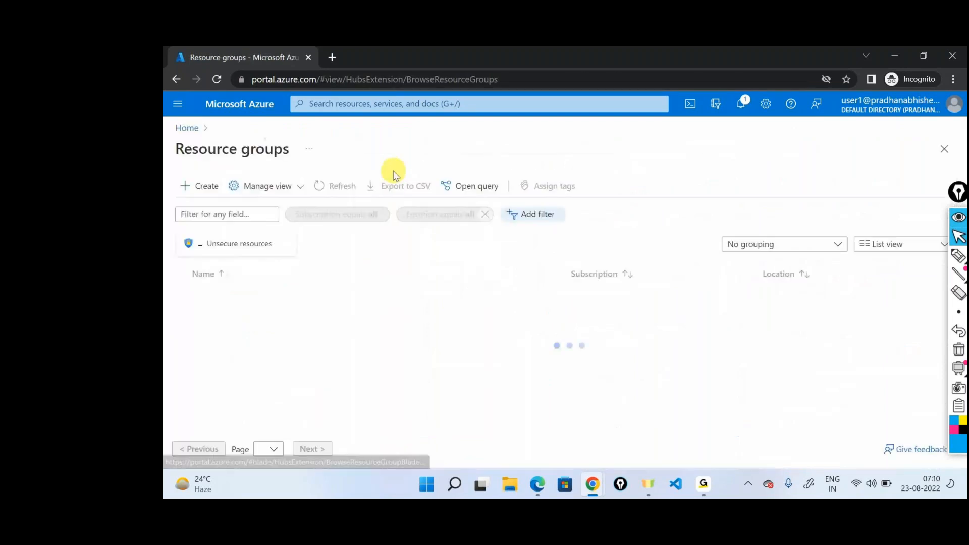
pyautogui.click(298, 296)
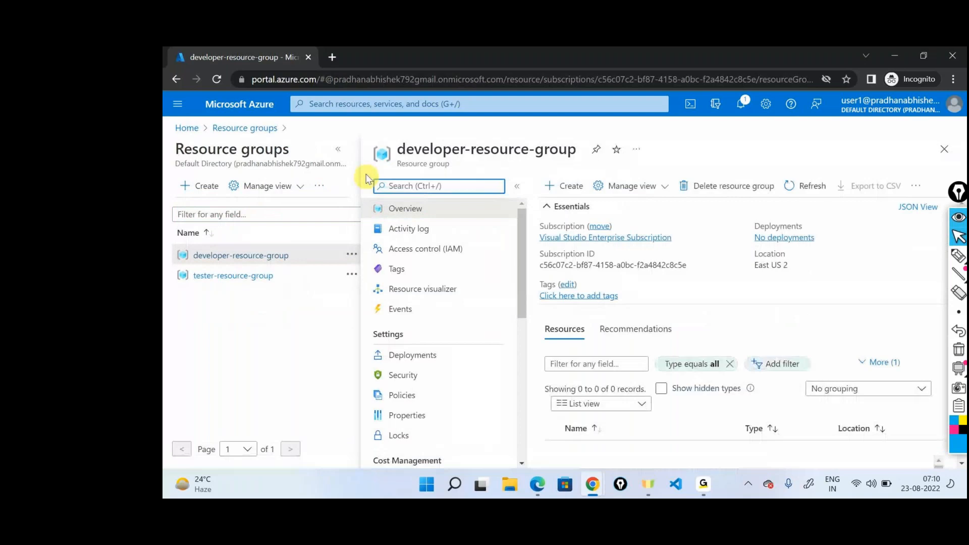
pyautogui.click(338, 149)
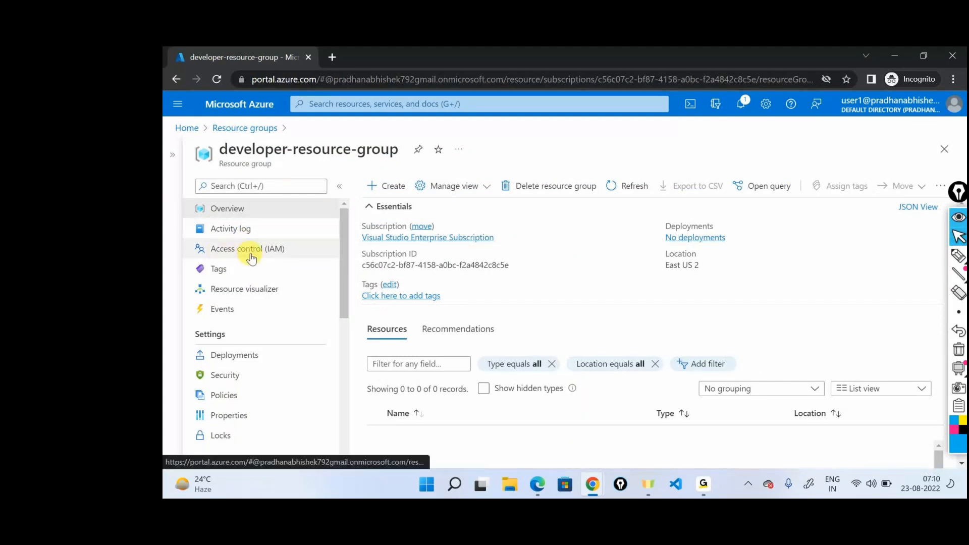
pyautogui.click(252, 258)
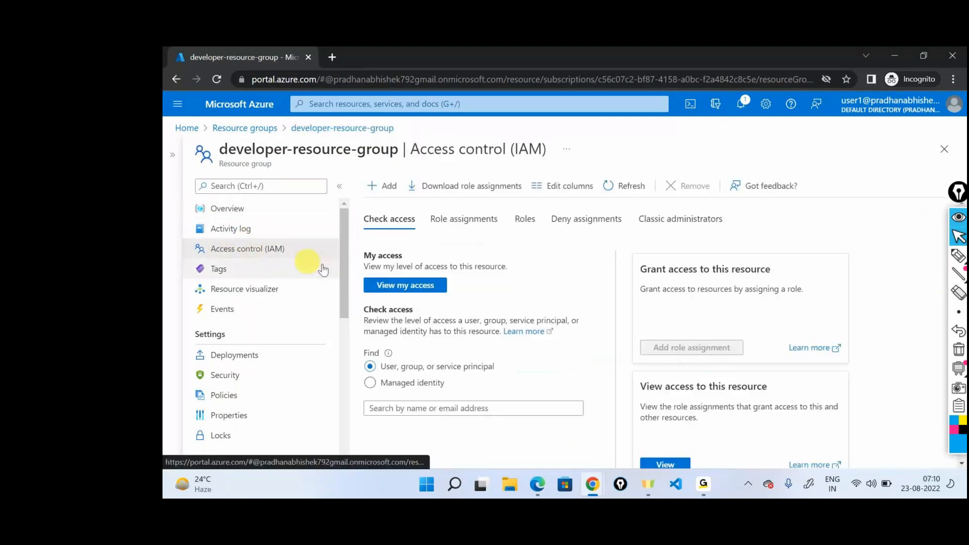
pyautogui.click(409, 286)
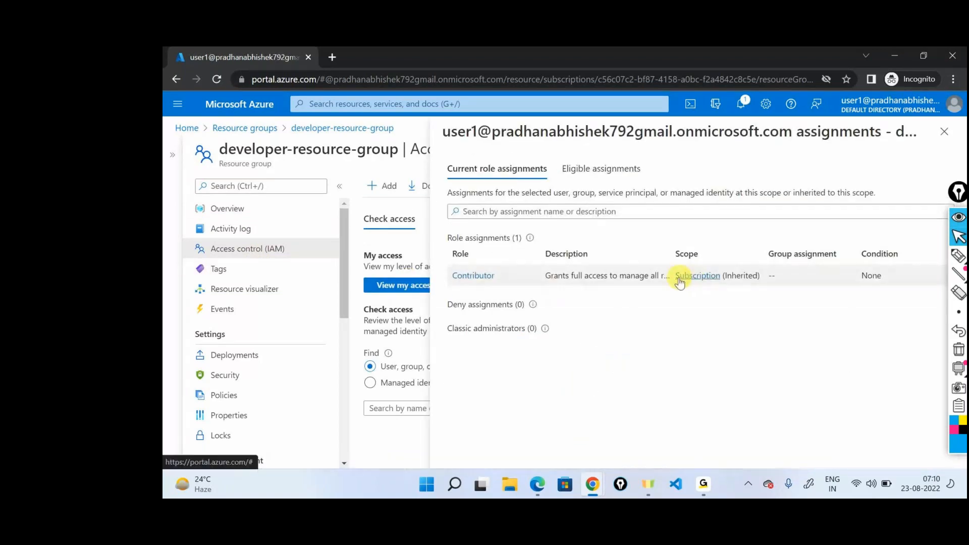
pyautogui.moveTo(671, 275); pyautogui.dragTo(719, 280)
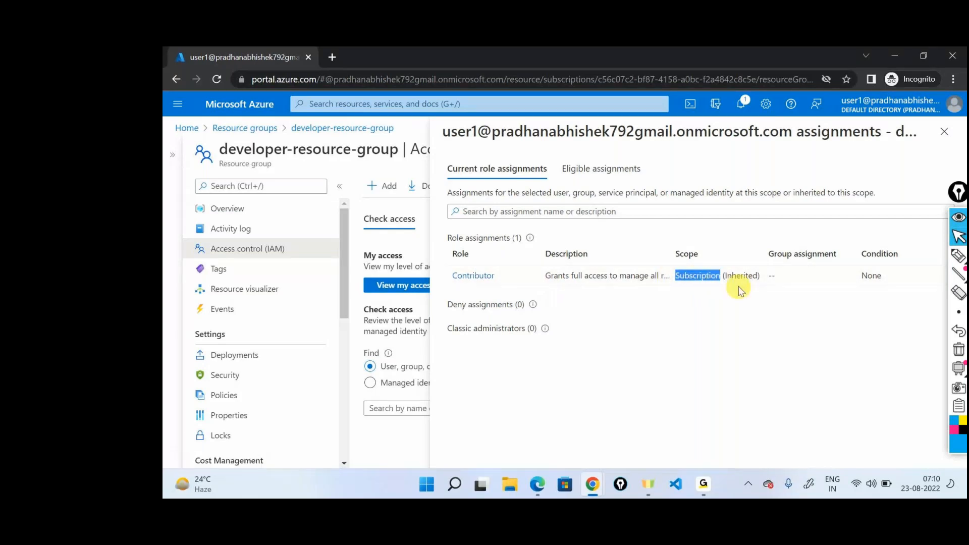
# Step: Highlight the Inherited marker in the Contributor role's scope and close User1's role assignments
pyautogui.doubleClick(741, 275)
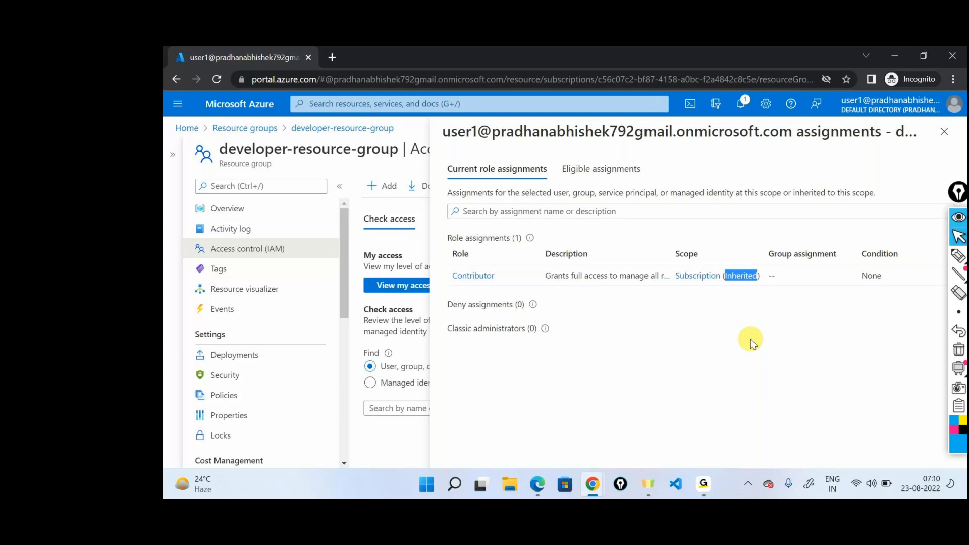
pyautogui.click(940, 135)
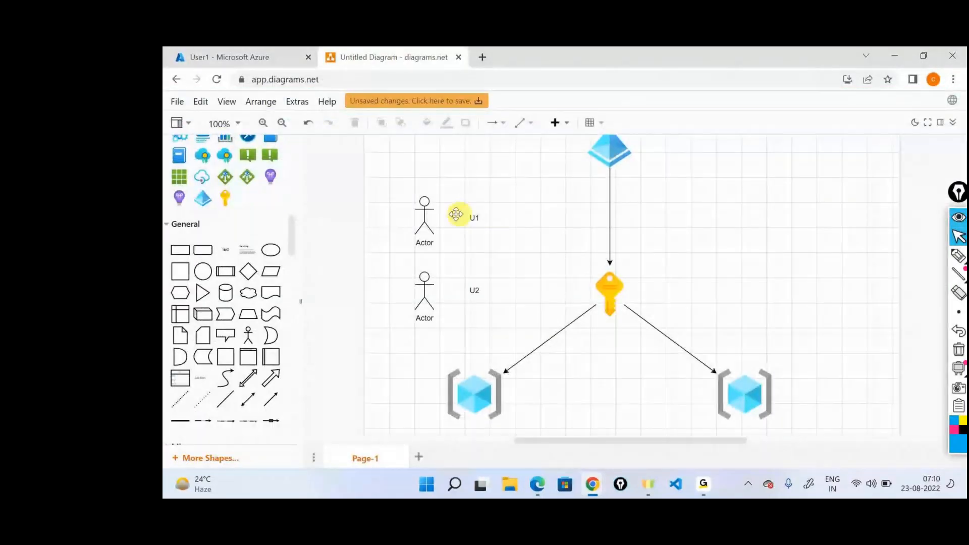
# Step: In the diagrams.net drawing, point out the subscription key, both resource group icons and the U2 actor by selecting them in turn
pyautogui.click(610, 293)
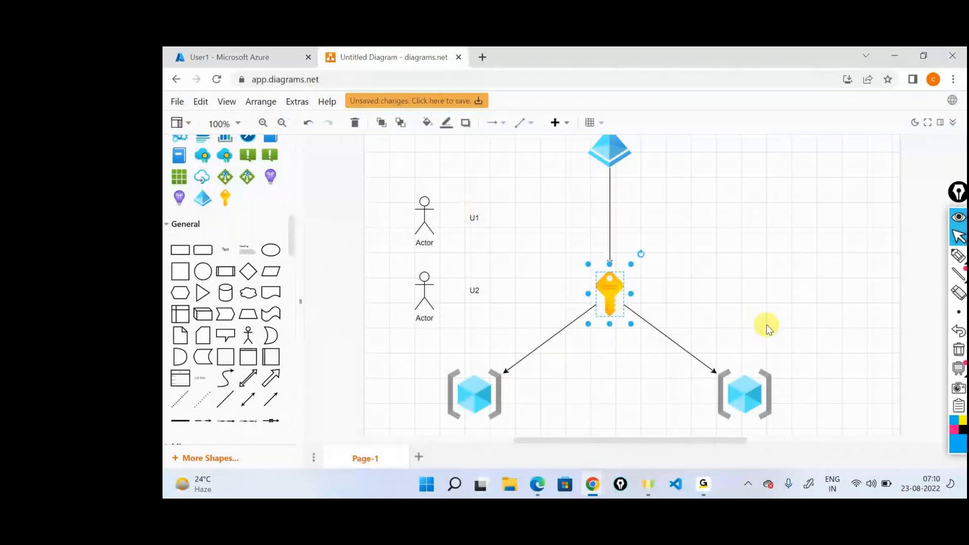
pyautogui.scroll(-3, 767, 327)
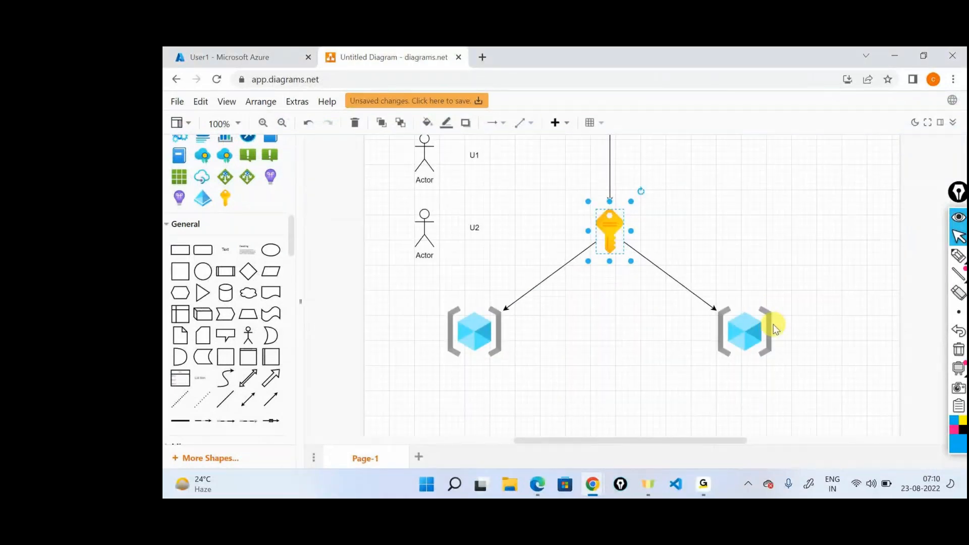
pyautogui.scroll(3, 790, 356)
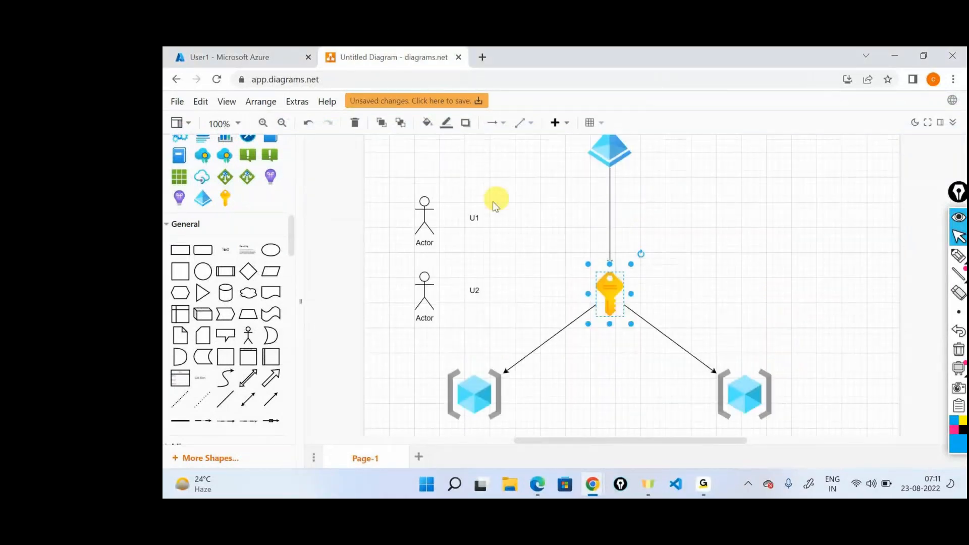
pyautogui.click(491, 216)
pyautogui.click(459, 407)
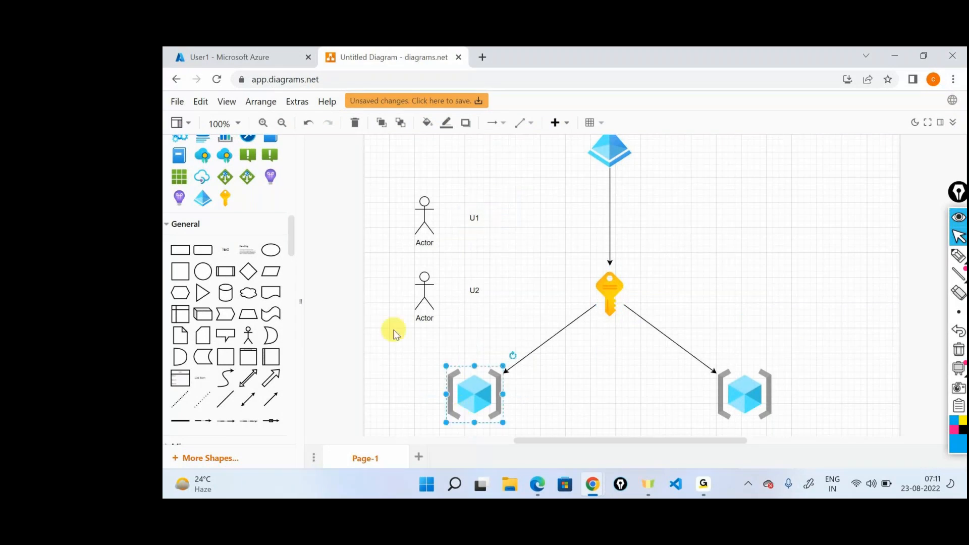
pyautogui.click(424, 295)
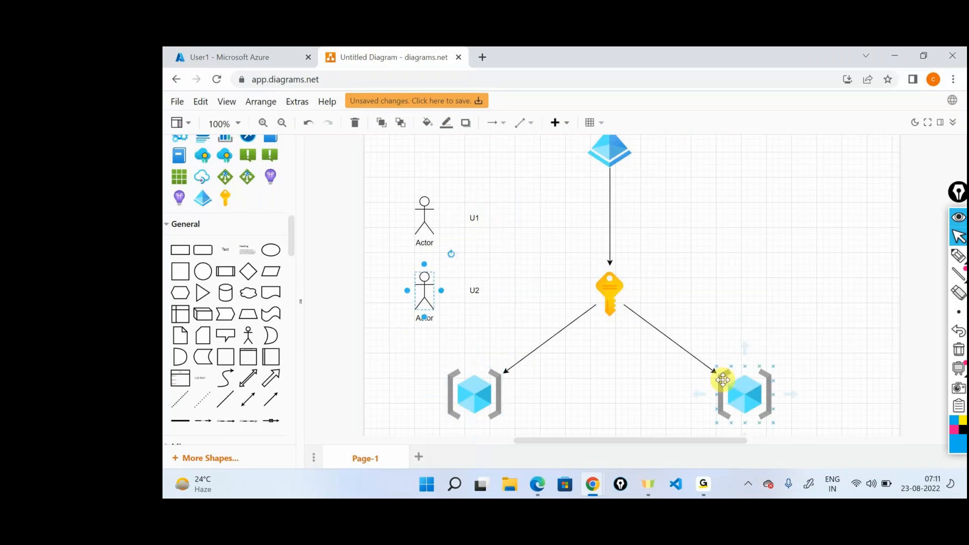
pyautogui.click(723, 380)
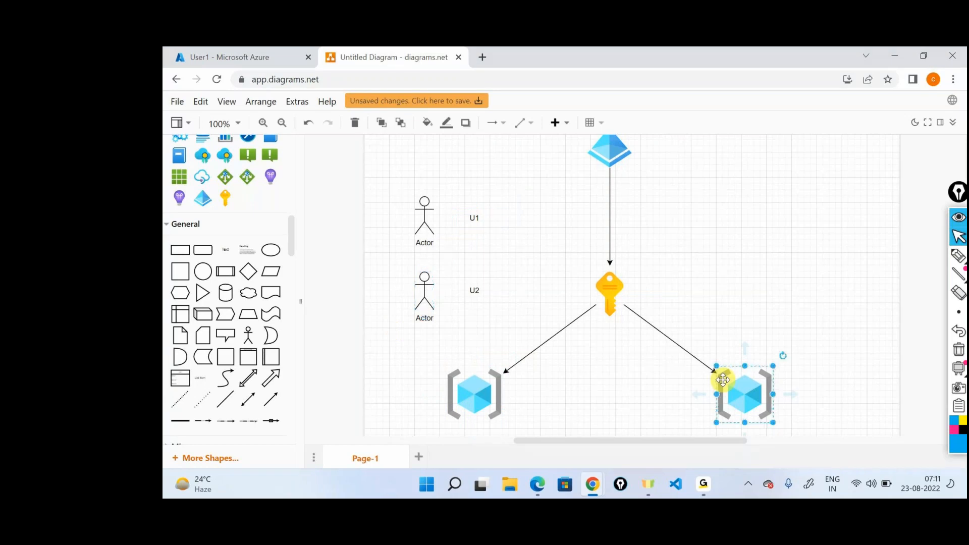
# Step: Switch to the administrator's Azure portal, return to the home page and check which account is signed in
pyautogui.click(243, 57)
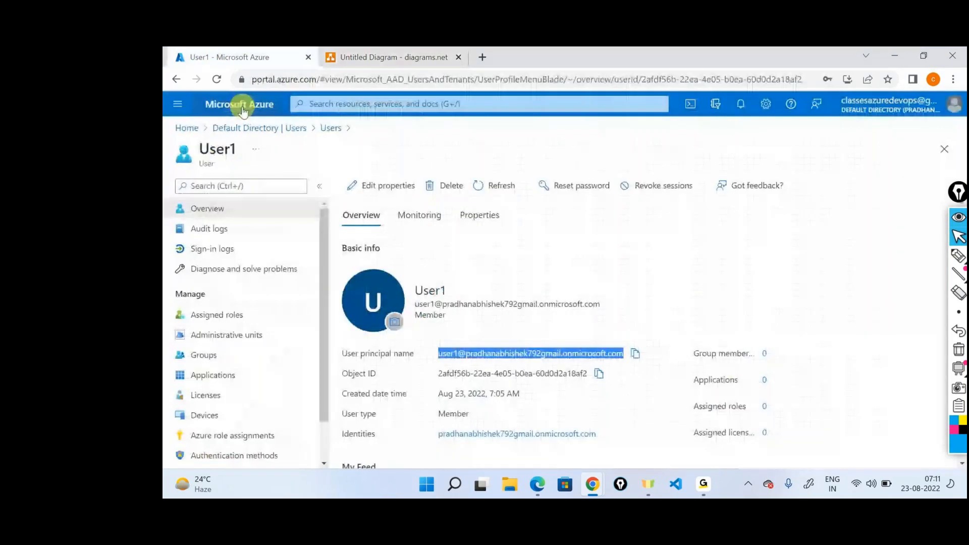
pyautogui.click(188, 129)
pyautogui.click(903, 105)
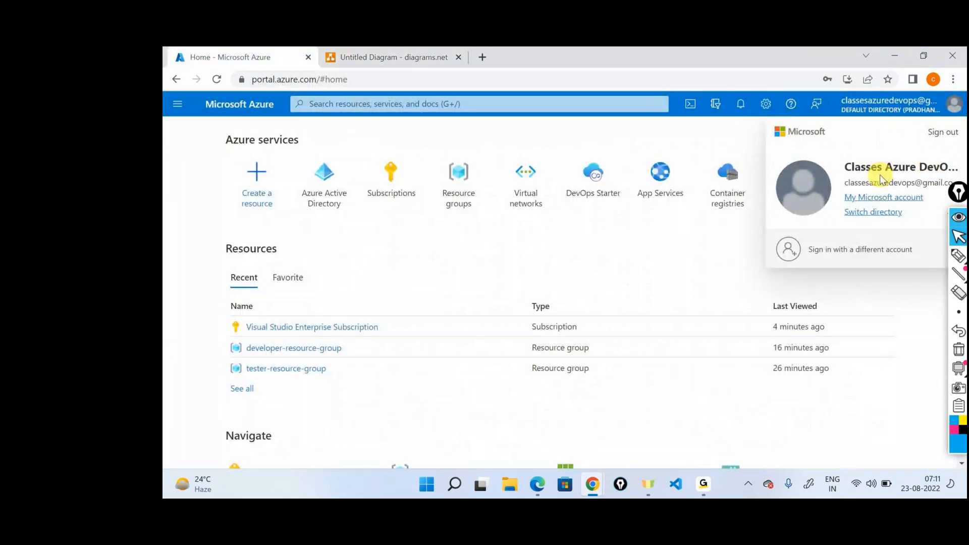
pyautogui.click(667, 401)
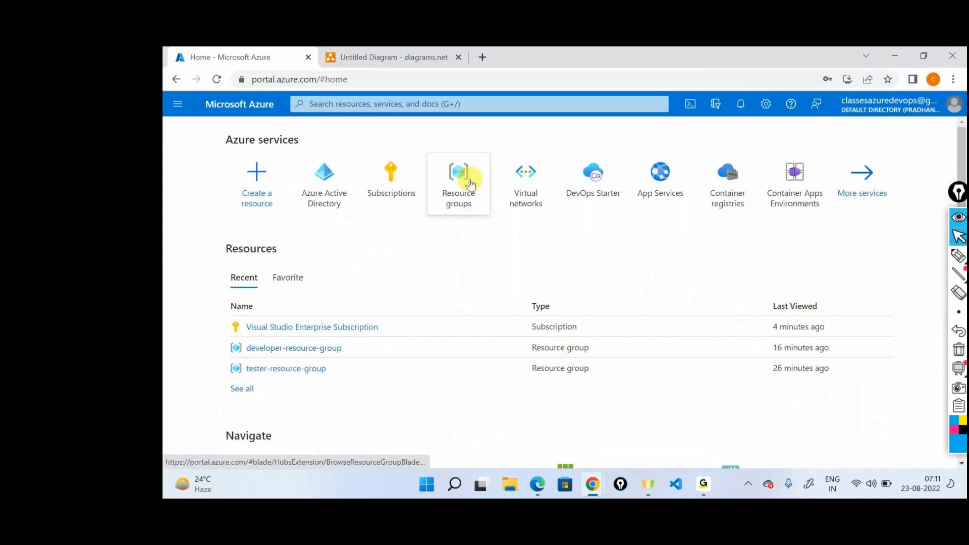
# Step: Open tester-resource-group from the Resource groups list and show its Access control (IAM) page
pyautogui.moveTo(392, 174)
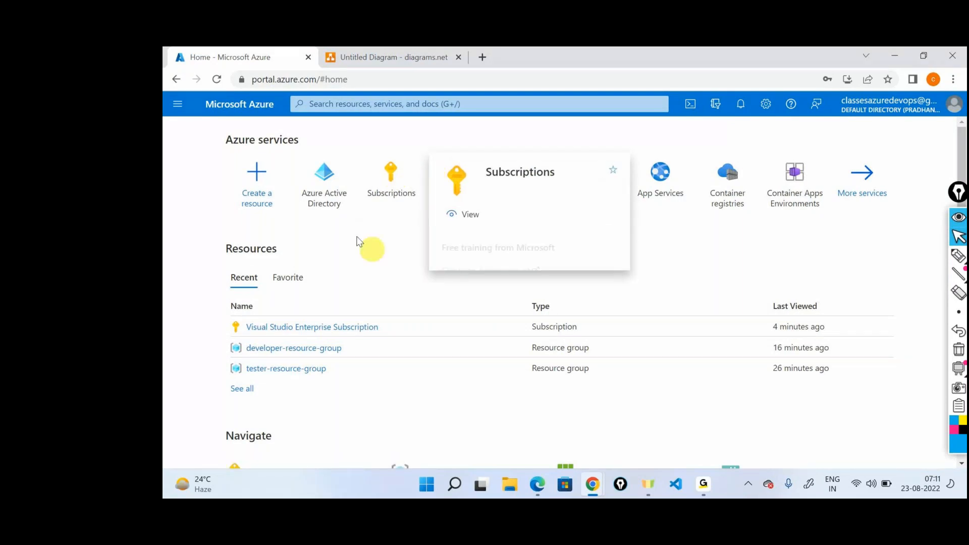
pyautogui.click(464, 164)
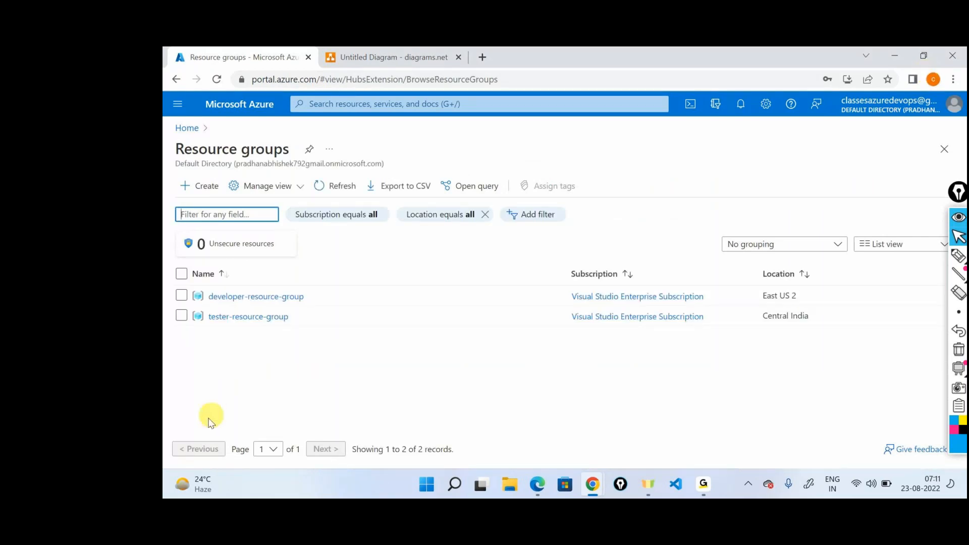
pyautogui.click(249, 316)
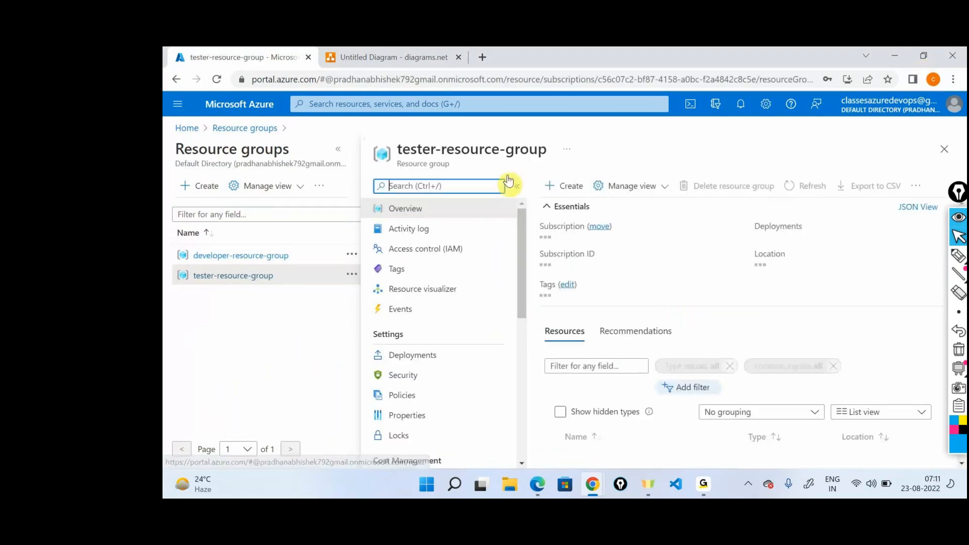
pyautogui.click(338, 149)
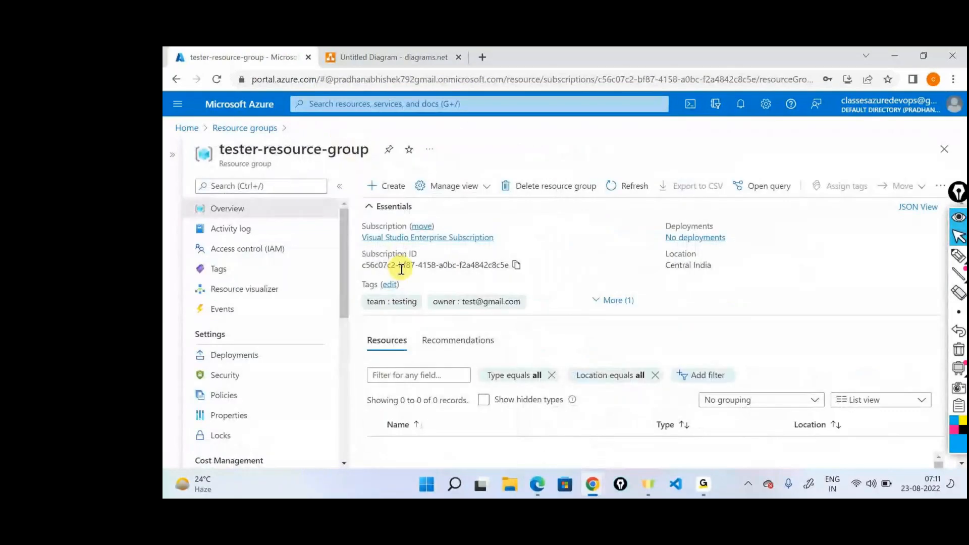
pyautogui.click(272, 252)
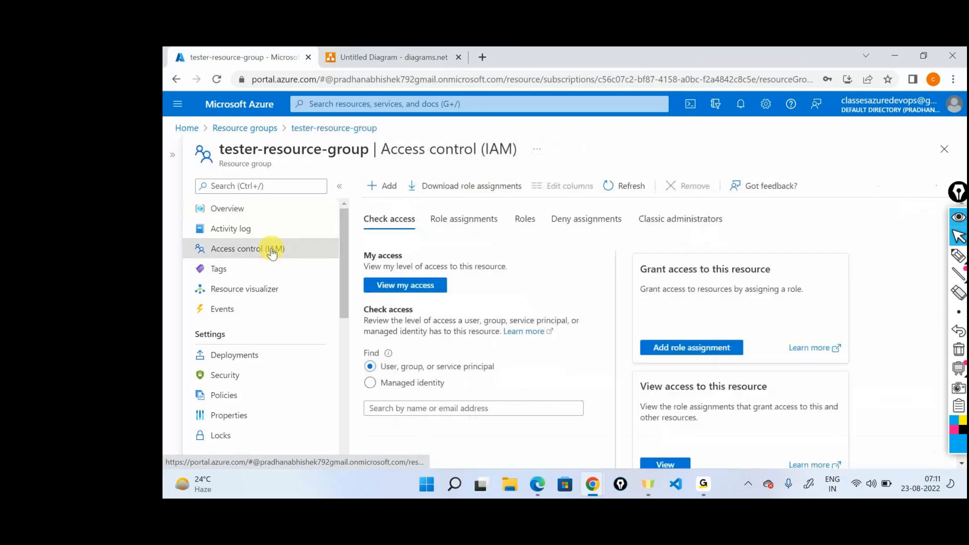
# Step: Start adding a role assignment on tester-resource-group with the Contributor role and proceed to its members
pyautogui.click(389, 186)
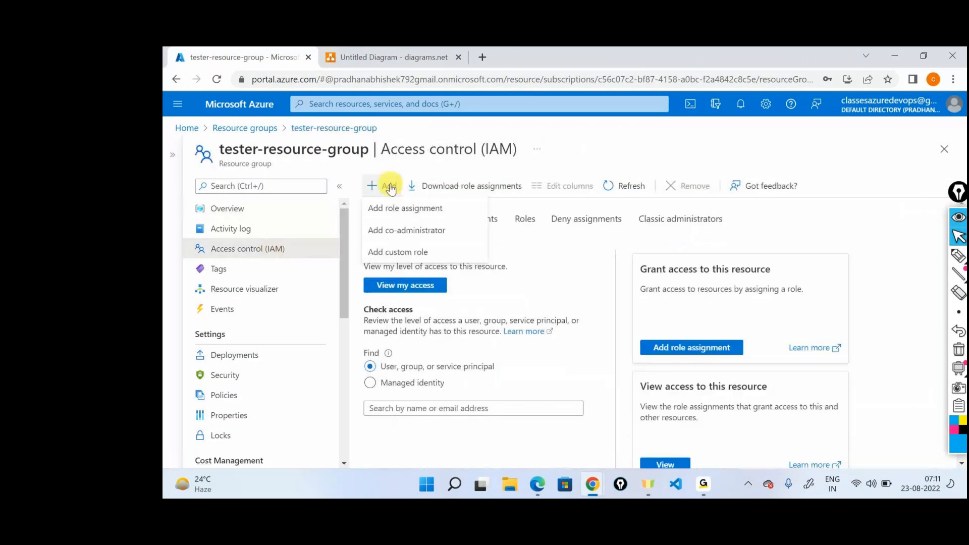
pyautogui.click(407, 207)
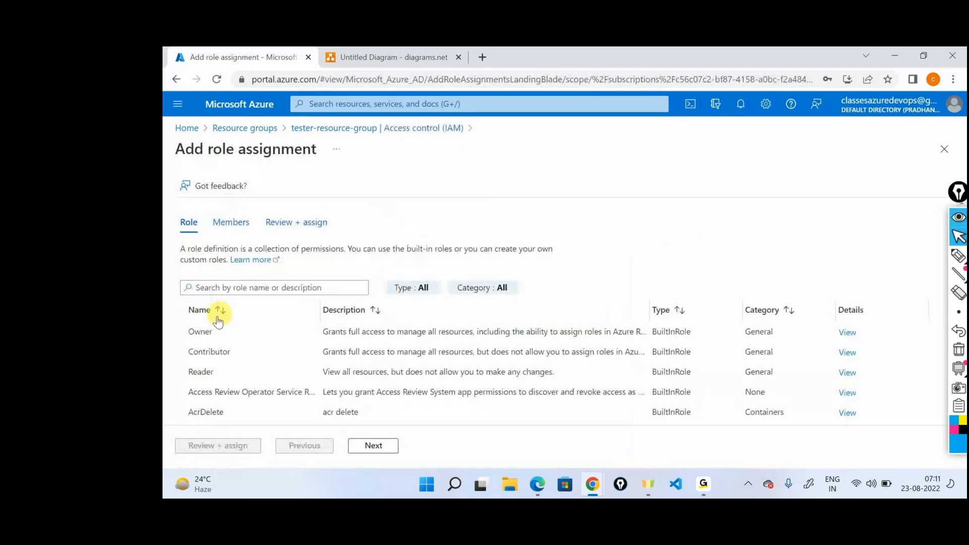
pyautogui.click(359, 445)
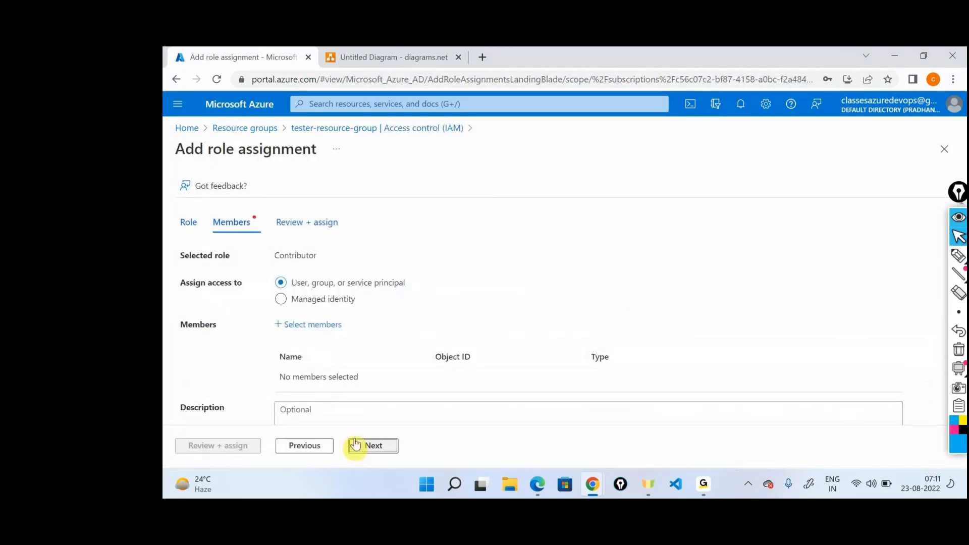
# Step: Select User2 as the member and assign the Contributor role on tester-resource-group
pyautogui.click(325, 329)
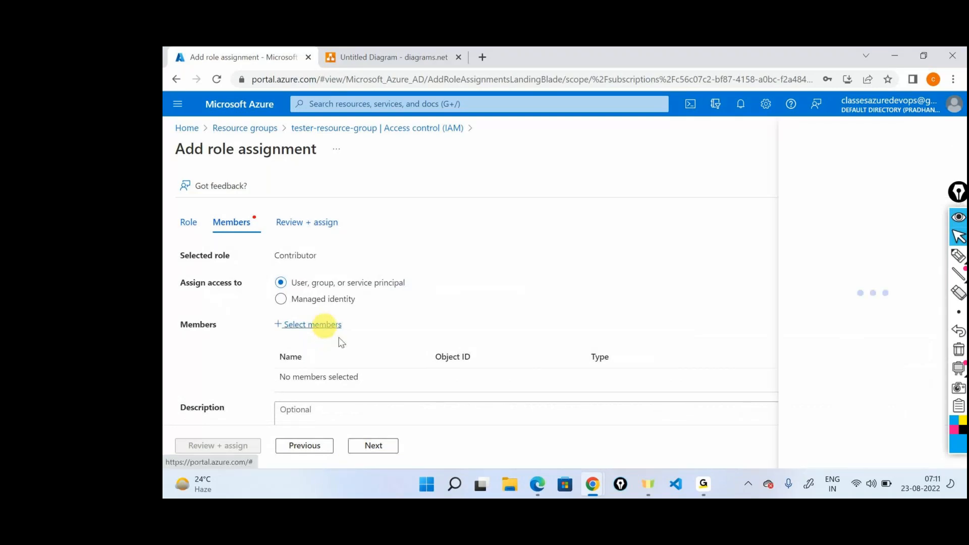
pyautogui.write('user2')
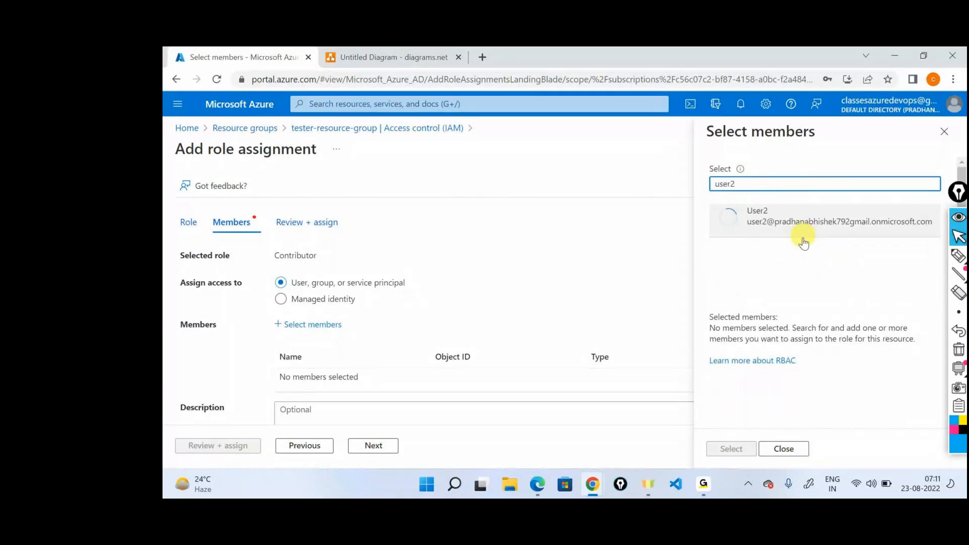
pyautogui.click(800, 222)
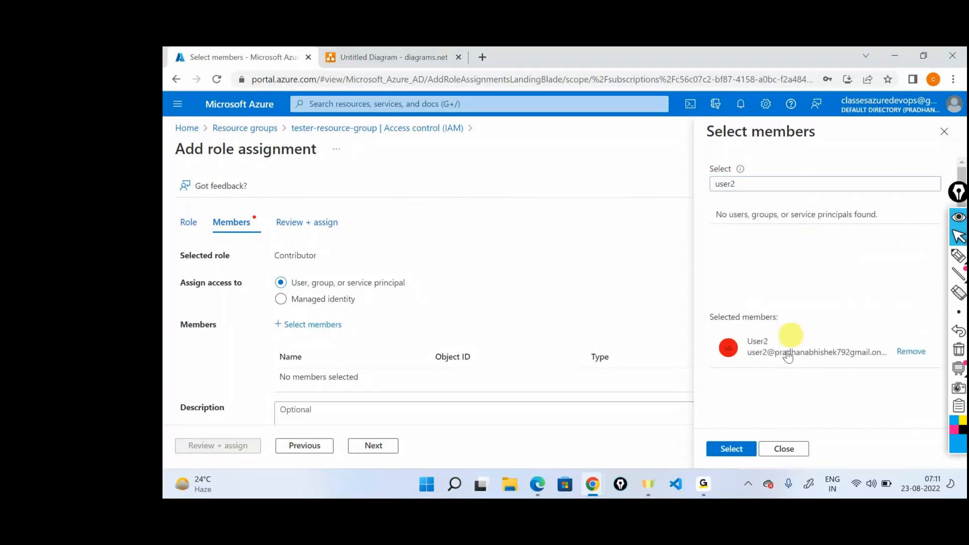
pyautogui.click(731, 449)
pyautogui.click(224, 448)
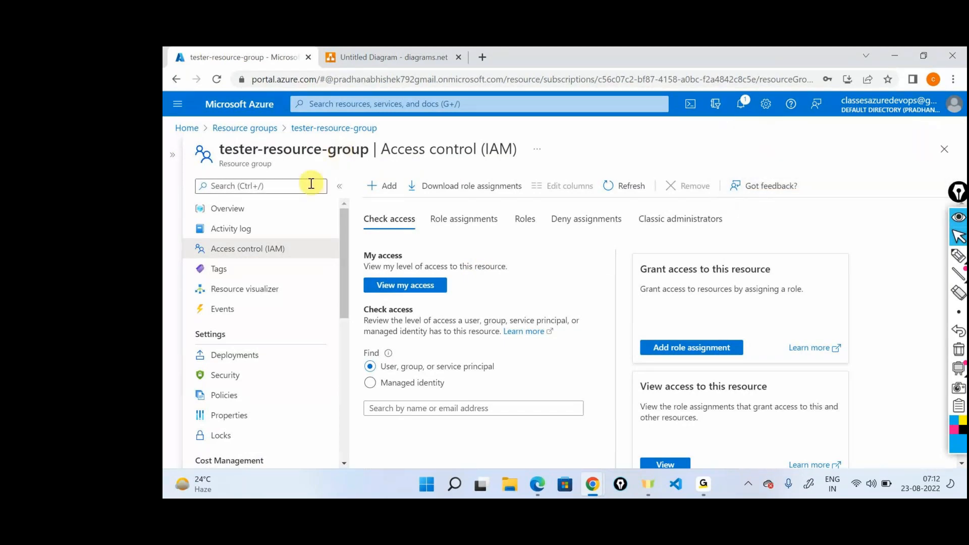
pyautogui.doubleClick(246, 164)
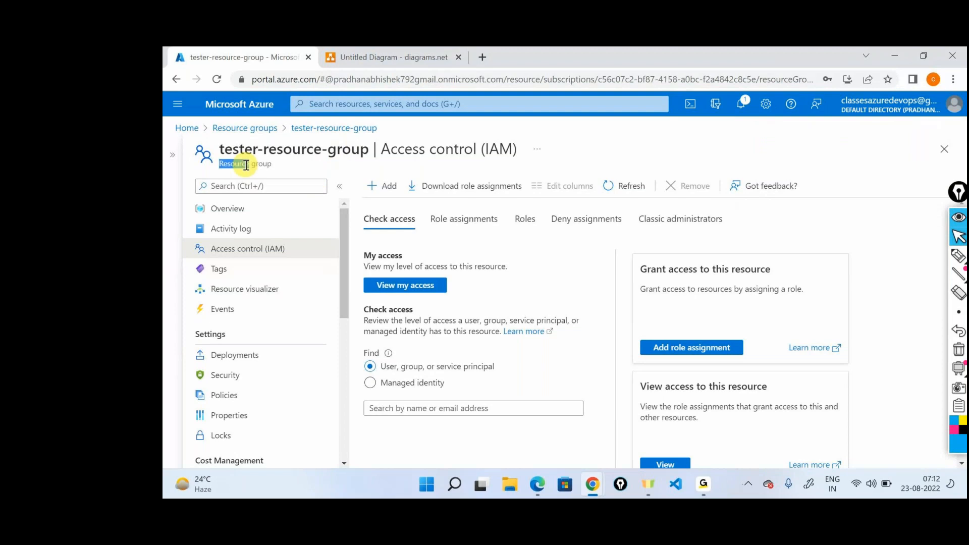
# Step: On the diagrams.net drawing, sketch a crossed-out arrow from U2 to the subscription and an arrow from U2 to the second resource group
pyautogui.click(387, 57)
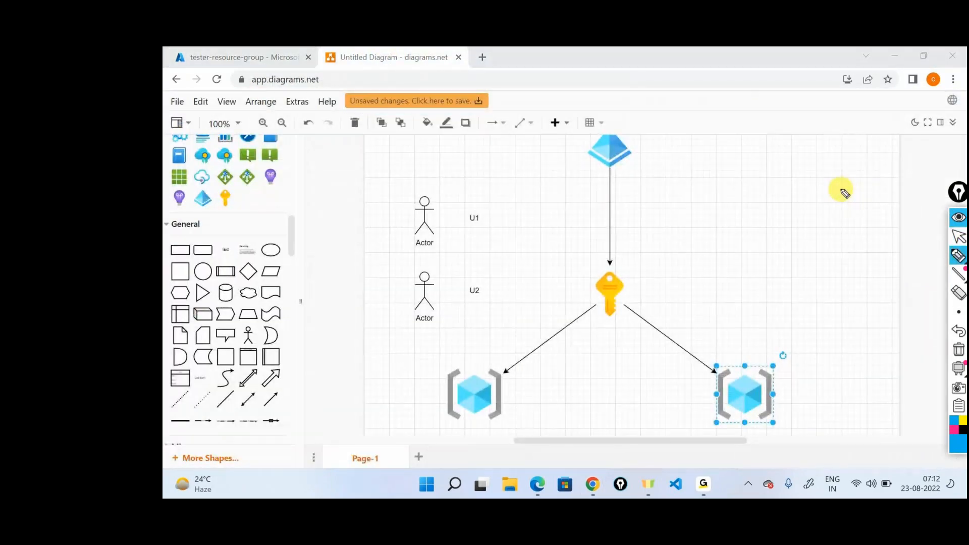
pyautogui.moveTo(521, 290)
pyautogui.mouseDown()
pyautogui.moveTo(541, 288)
pyautogui.moveTo(569, 309)
pyautogui.mouseUp()
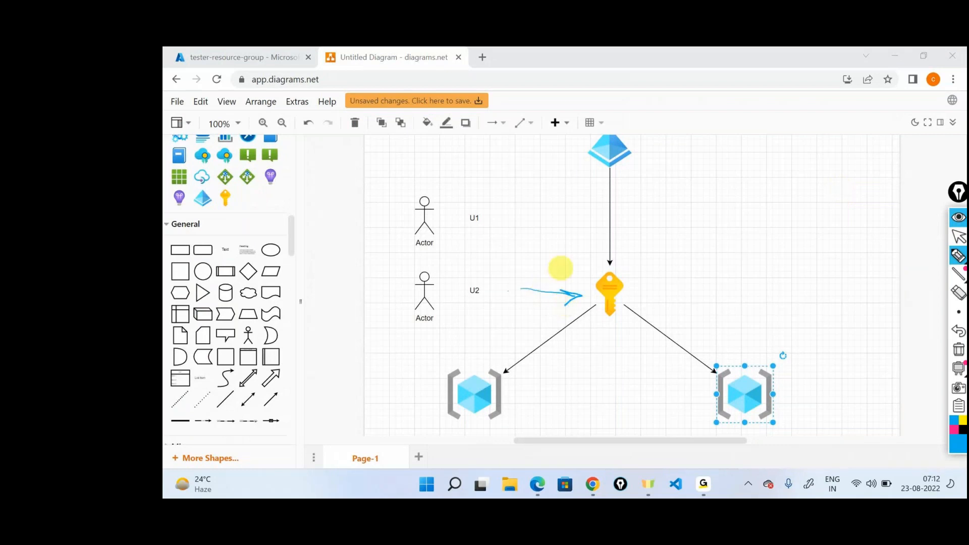
pyautogui.moveTo(445, 313); pyautogui.dragTo(695, 396)
pyautogui.moveTo(549, 276)
pyautogui.mouseDown()
pyautogui.moveTo(538, 309)
pyautogui.moveTo(558, 305)
pyautogui.mouseUp()
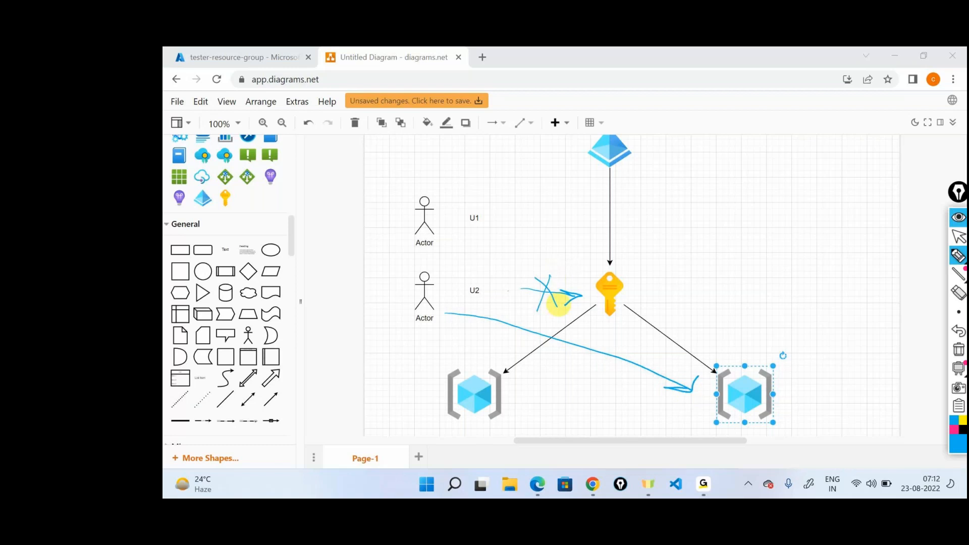
# Step: Sketch an arrow pointing down at the second resource group and another leading from it to a boxed handwritten label "Resources"
pyautogui.moveTo(743, 297)
pyautogui.mouseDown()
pyautogui.moveTo(754, 343)
pyautogui.moveTo(760, 338)
pyautogui.mouseUp()
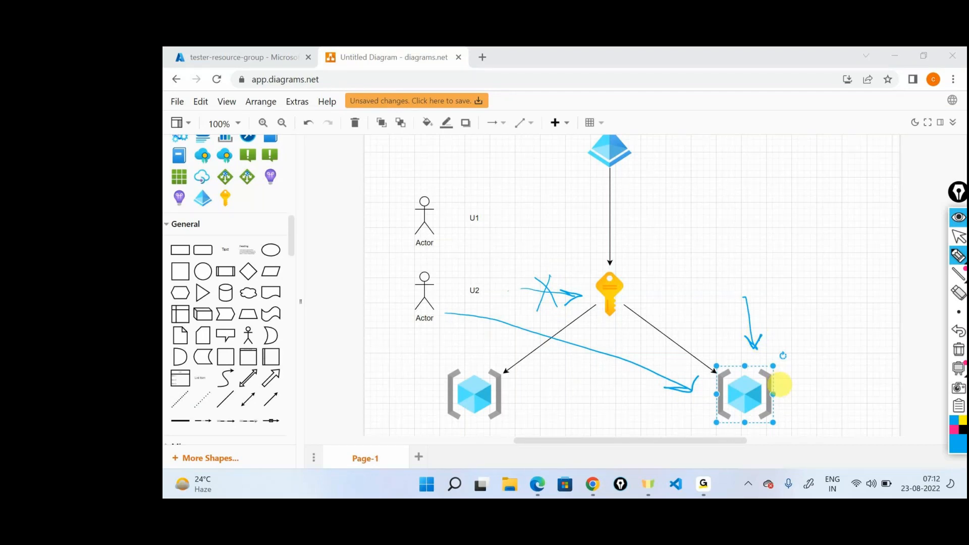
pyautogui.moveTo(775, 392)
pyautogui.mouseDown()
pyautogui.moveTo(838, 355)
pyautogui.moveTo(932, 339)
pyautogui.mouseUp()
pyautogui.moveTo(820, 376)
pyautogui.mouseDown()
pyautogui.moveTo(887, 359)
pyautogui.moveTo(835, 326)
pyautogui.moveTo(832, 360)
pyautogui.mouseUp()
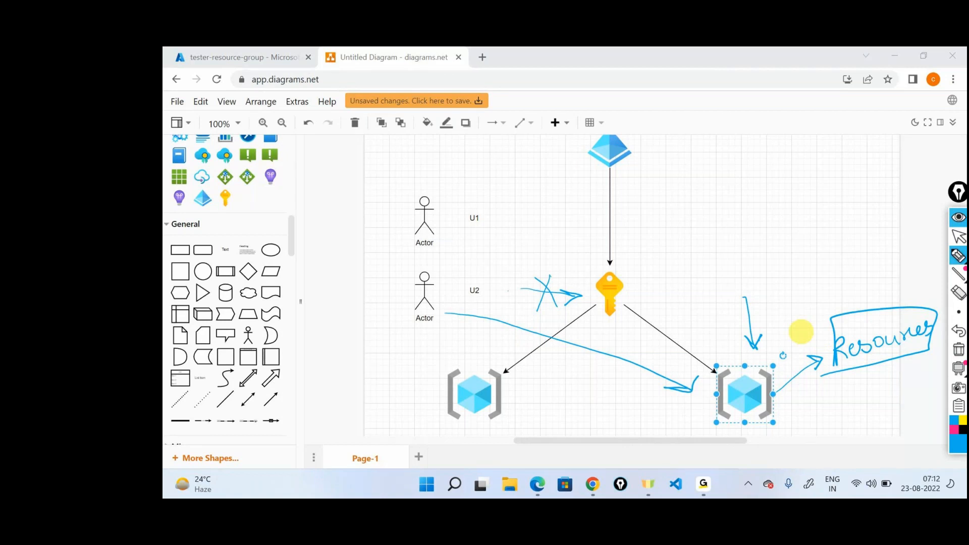
# Step: Circle the U2 actor with an arrow to handwritten "Contributors", draw a curve from Resources back to its resource group, and clear all annotations
pyautogui.moveTo(421, 260)
pyautogui.mouseDown()
pyautogui.moveTo(655, 217)
pyautogui.moveTo(654, 228)
pyautogui.moveTo(696, 228)
pyautogui.moveTo(854, 165)
pyautogui.mouseUp()
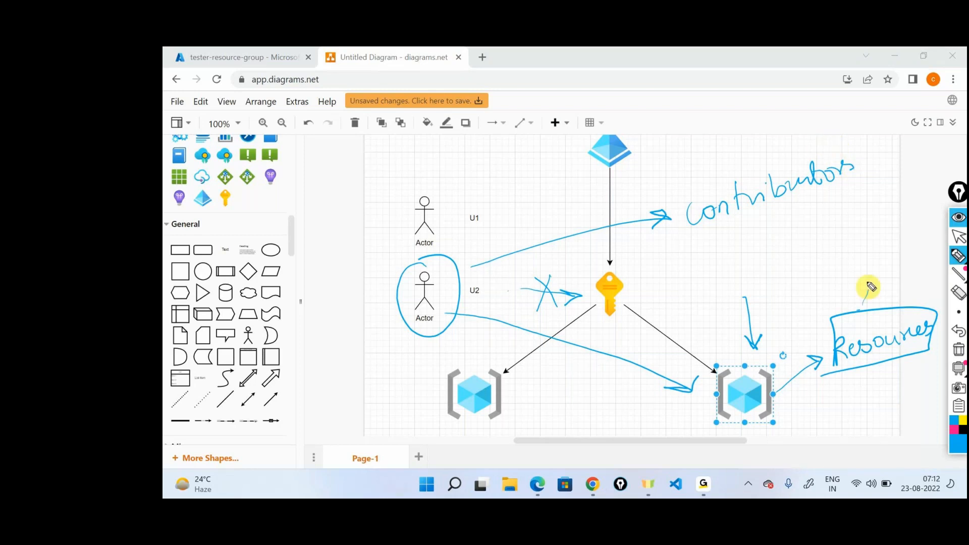
pyautogui.moveTo(867, 292)
pyautogui.mouseDown()
pyautogui.moveTo(783, 313)
pyautogui.moveTo(764, 373)
pyautogui.mouseUp()
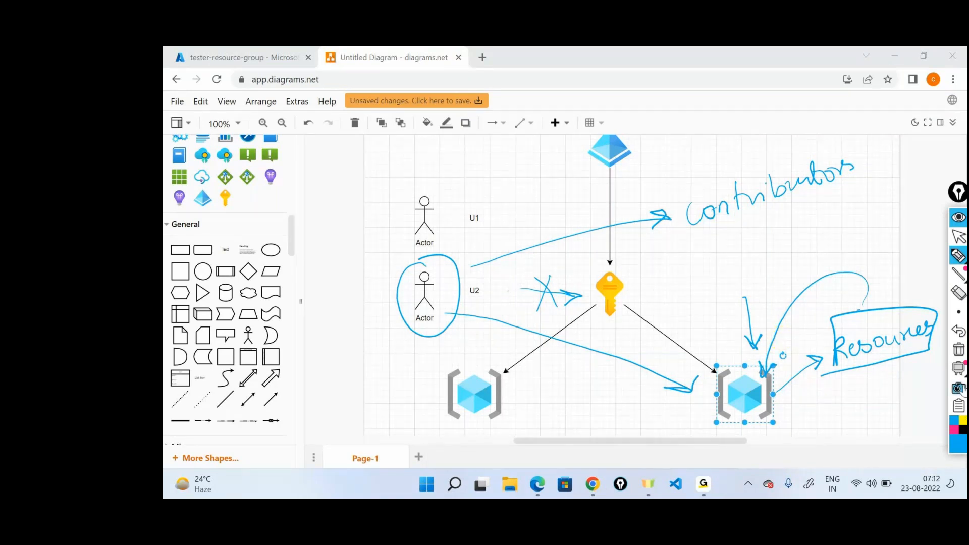
pyautogui.click(958, 356)
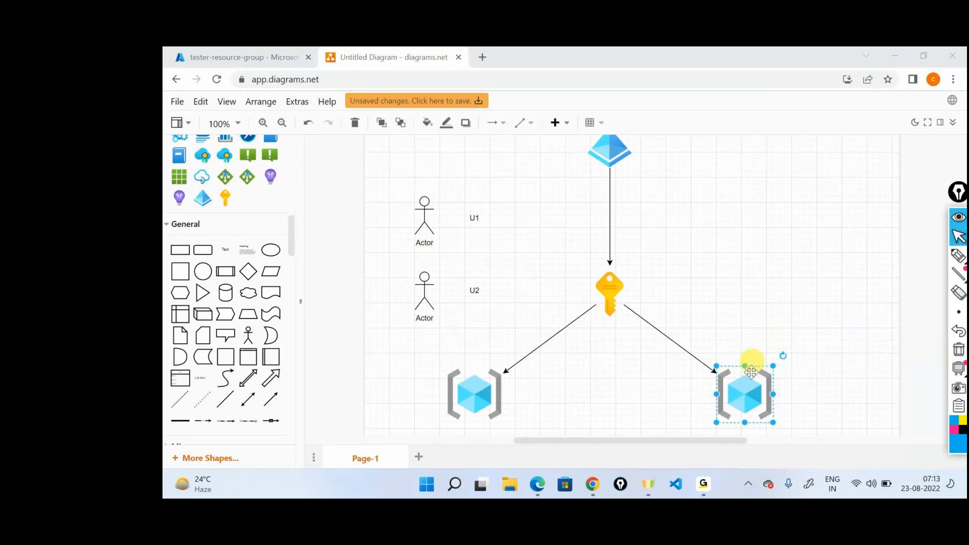
# Step: Switch to the incognito browser window and sign User1 out of the Azure portal
pyautogui.click(591, 486)
pyautogui.click(864, 106)
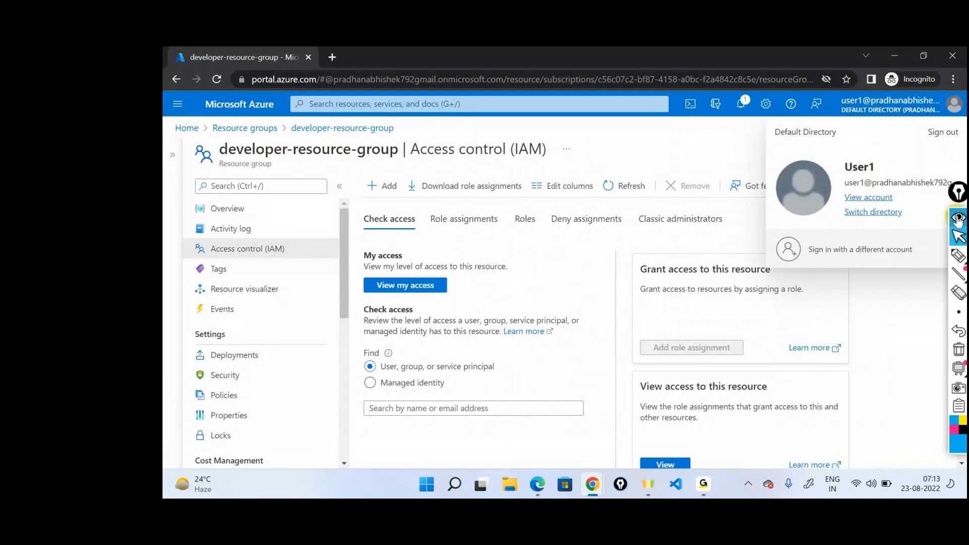
pyautogui.click(943, 133)
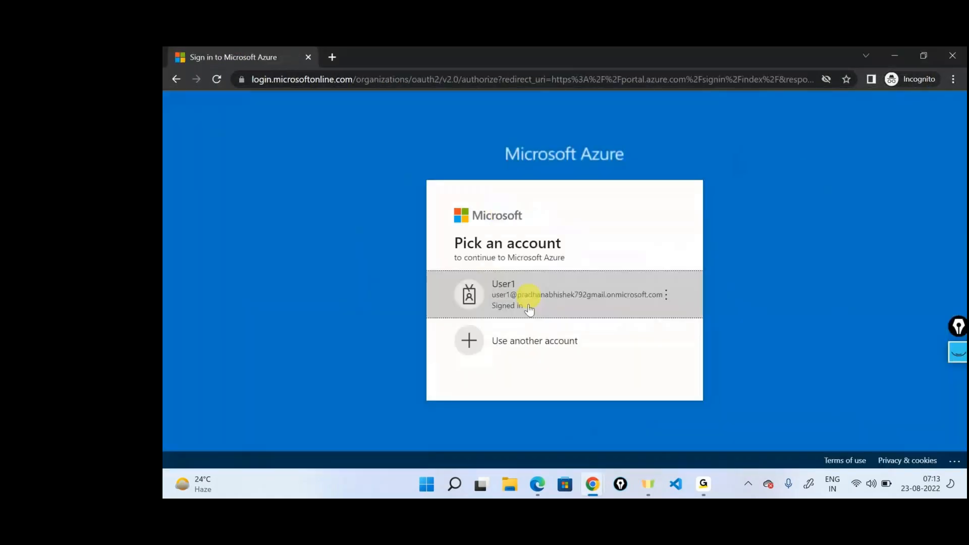
# Step: Sign in to Azure with another account, entering User2's sign-in address and the account password
pyautogui.click(515, 347)
pyautogui.hotkey('ctrl', 'v')
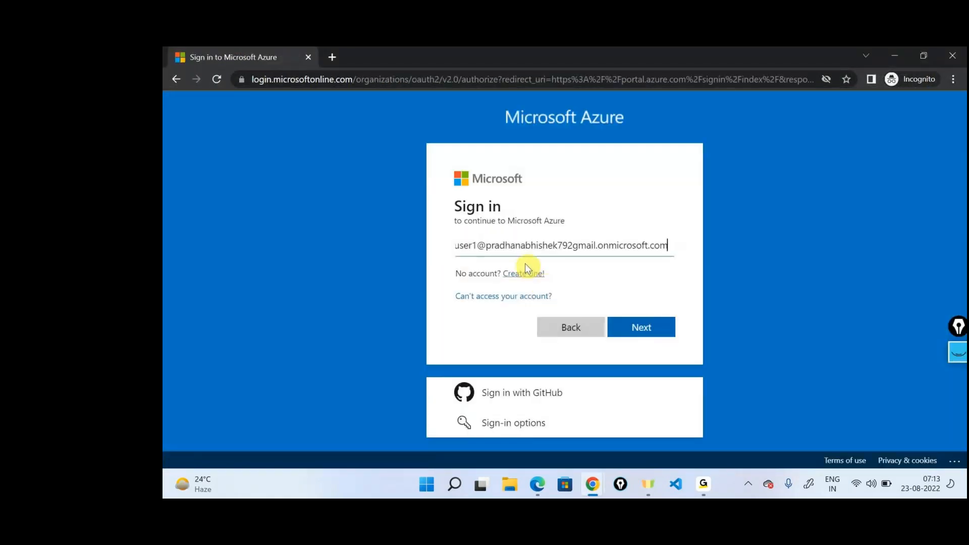
pyautogui.click(482, 242)
pyautogui.press('BackSpace')
pyautogui.write('2')
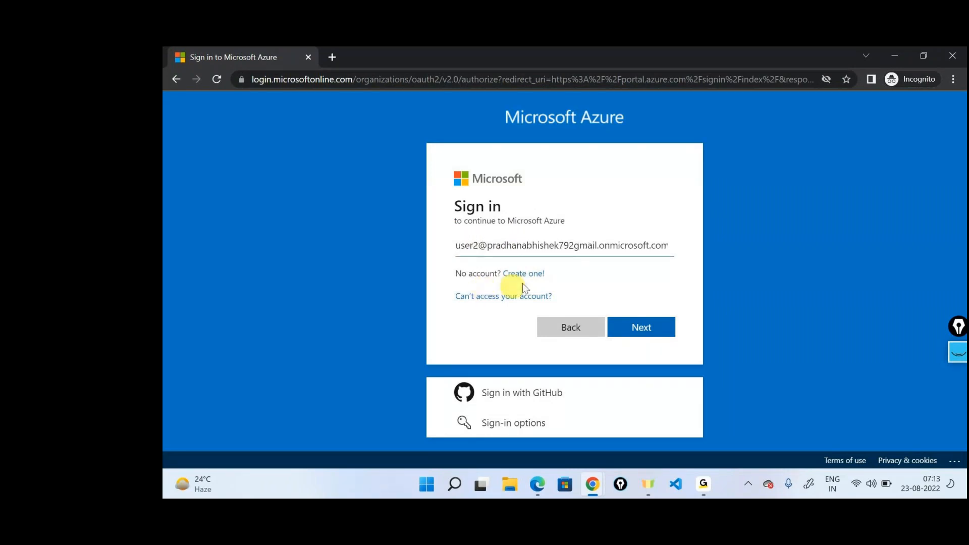
pyautogui.click(659, 328)
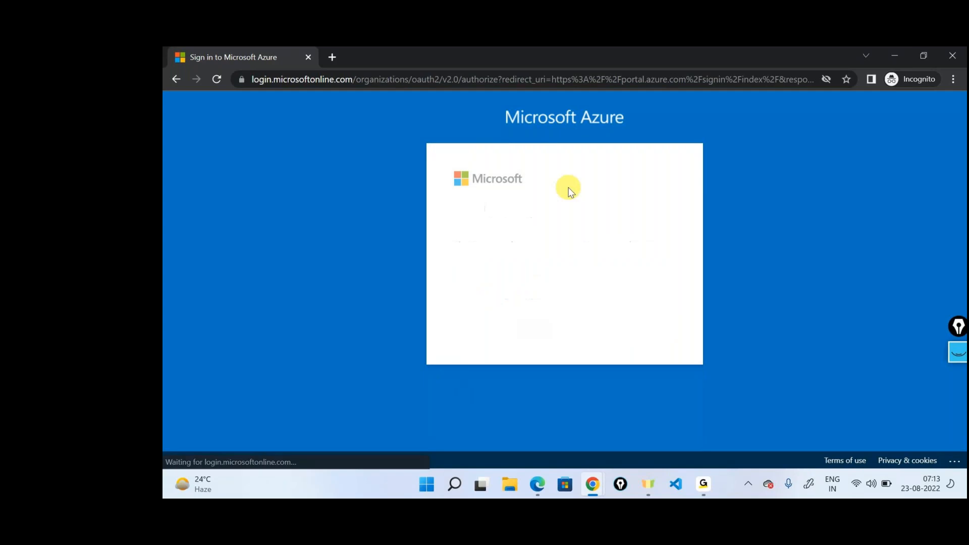
pyautogui.write('************')
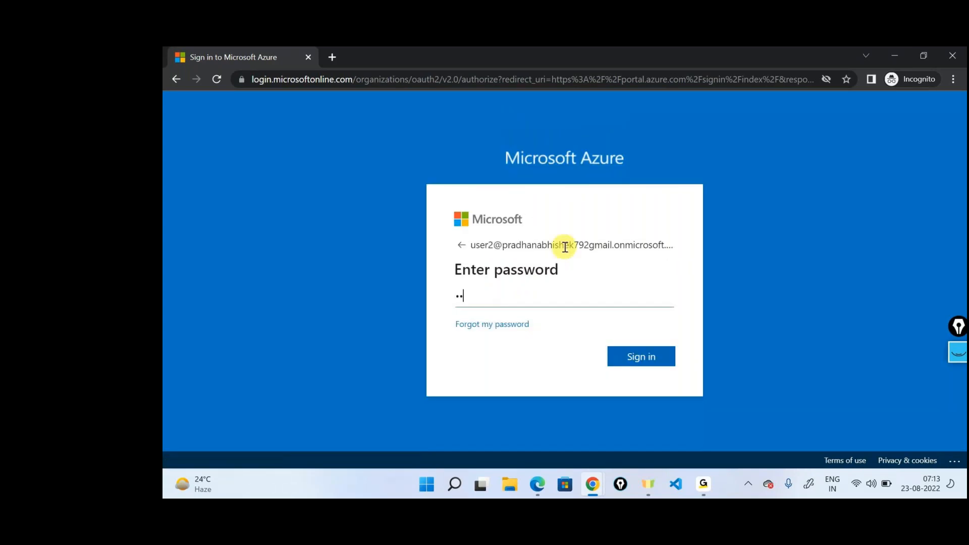
pyautogui.press('Return')
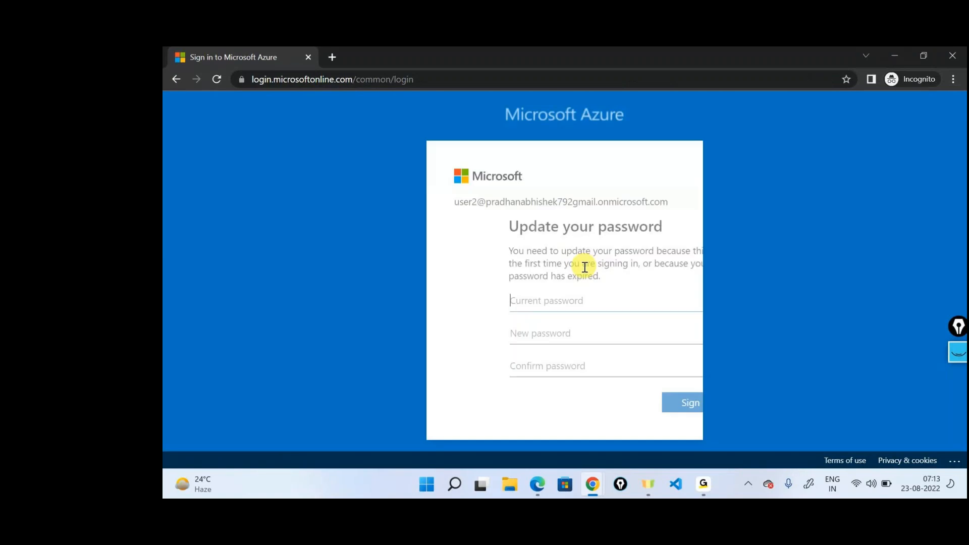
# Step: Update User2's password by entering the current password, a new password and its confirmation, and submit the form
pyautogui.write('*************')
pyautogui.press('Tab')
pyautogui.write('*********')
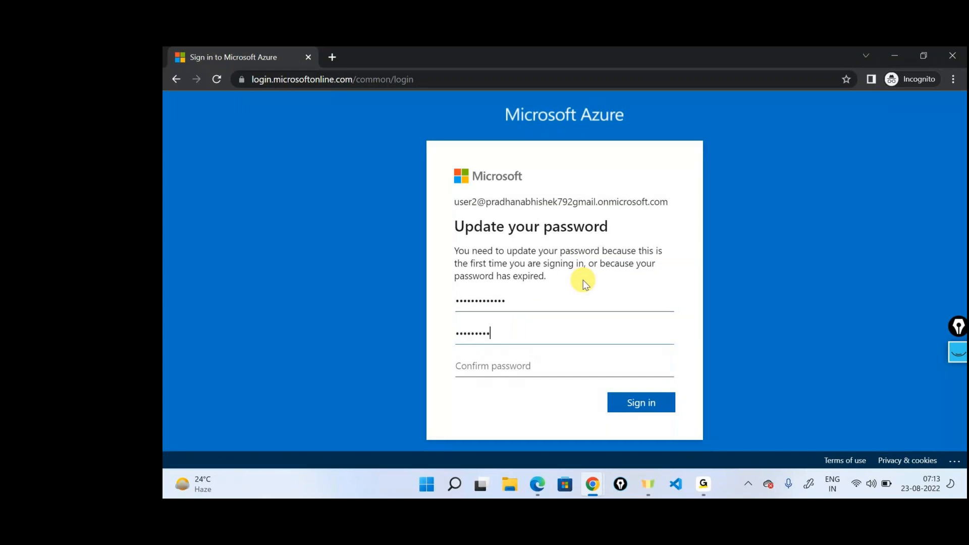
pyautogui.write('****')
pyautogui.press('Tab')
pyautogui.write('*******')
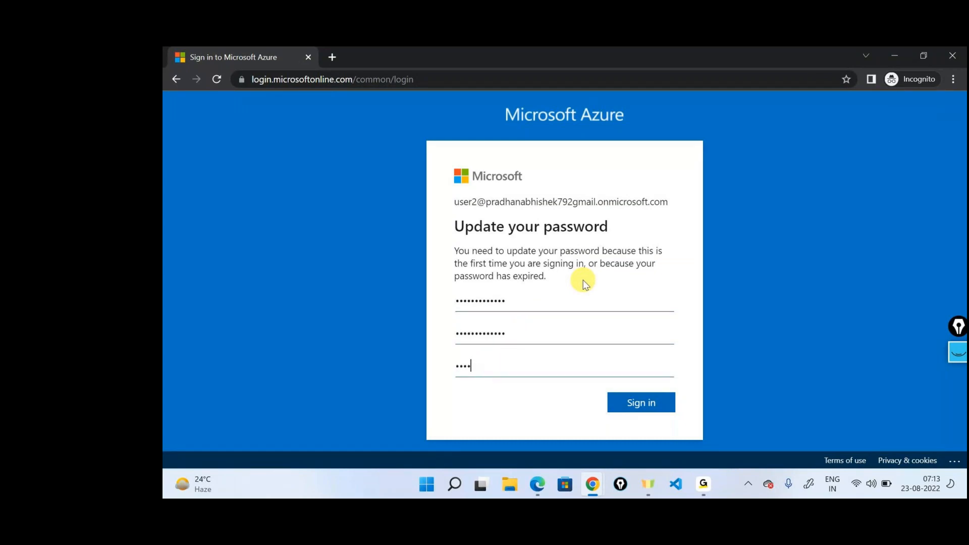
pyautogui.write('******')
pyautogui.press('Return')
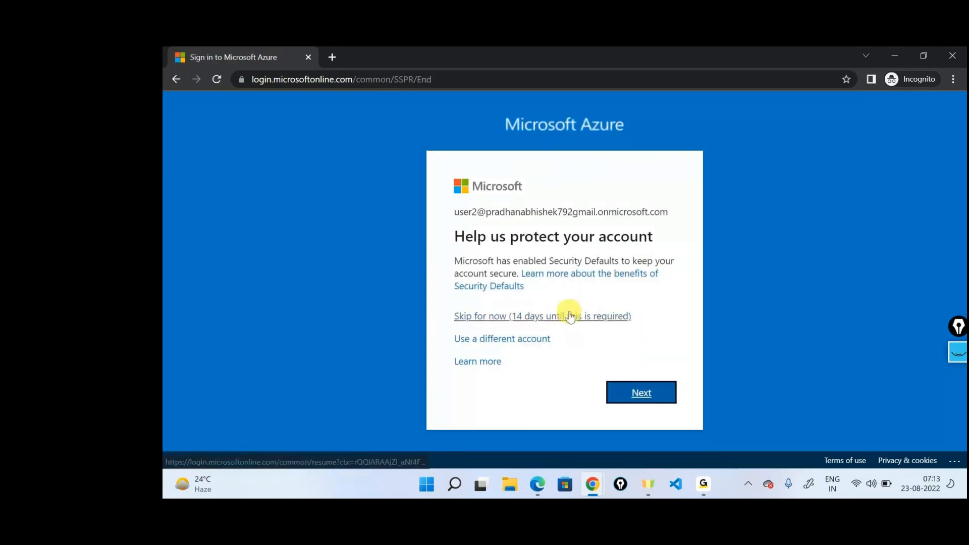
# Step: Skip the account protection setup for now, finish signing in to the portal, and show the signed-in account's details
pyautogui.click(570, 317)
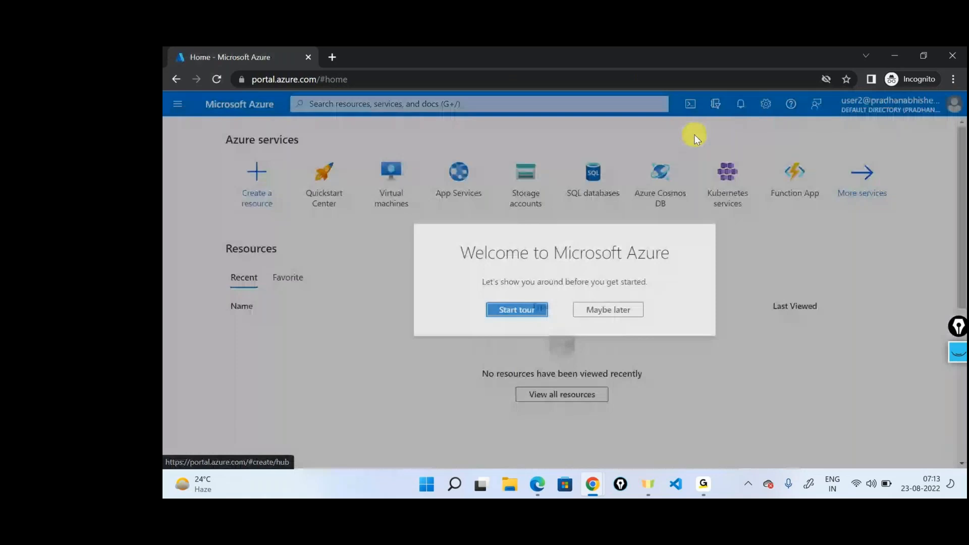
pyautogui.click(608, 309)
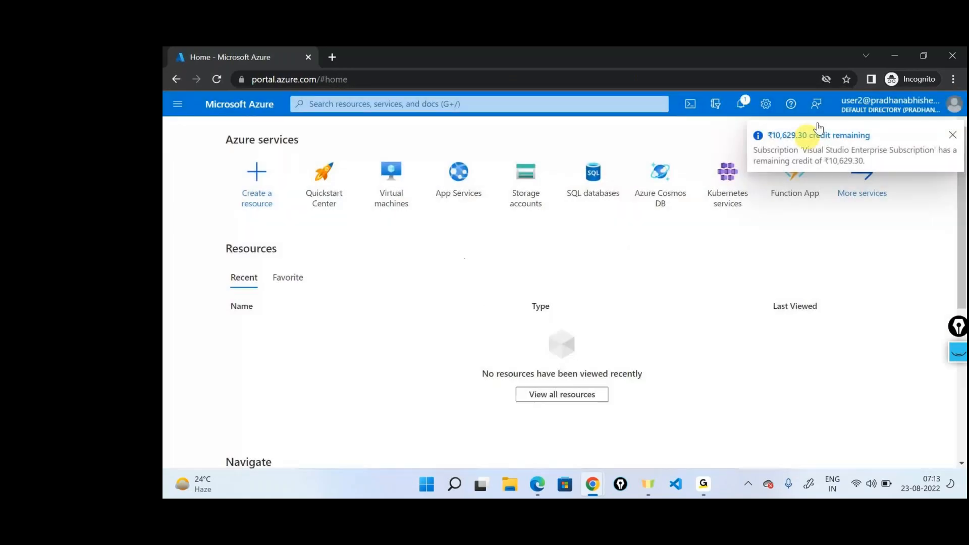
pyautogui.click(851, 104)
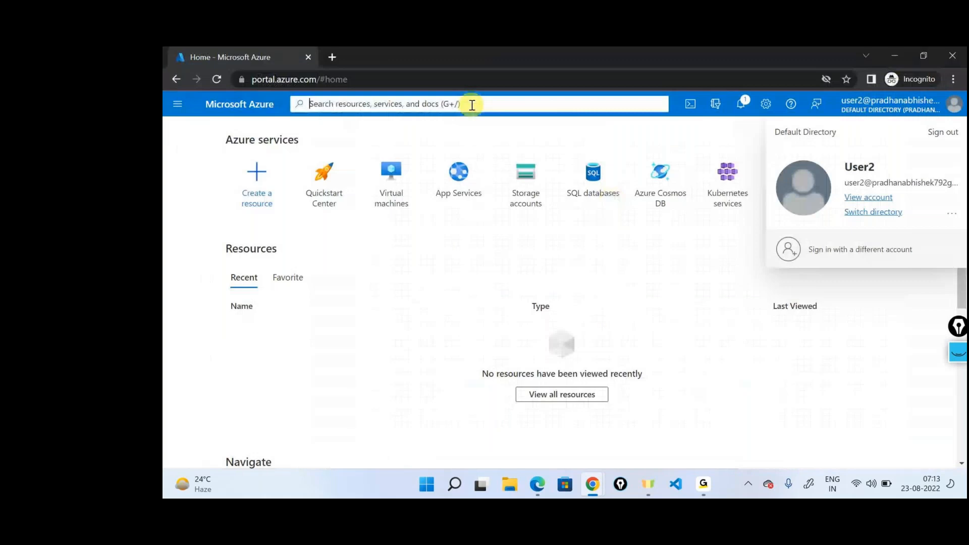
# Step: Search the portal for "sub" and open the Subscriptions list to check User2's access
pyautogui.click(471, 104)
pyautogui.write('sub')
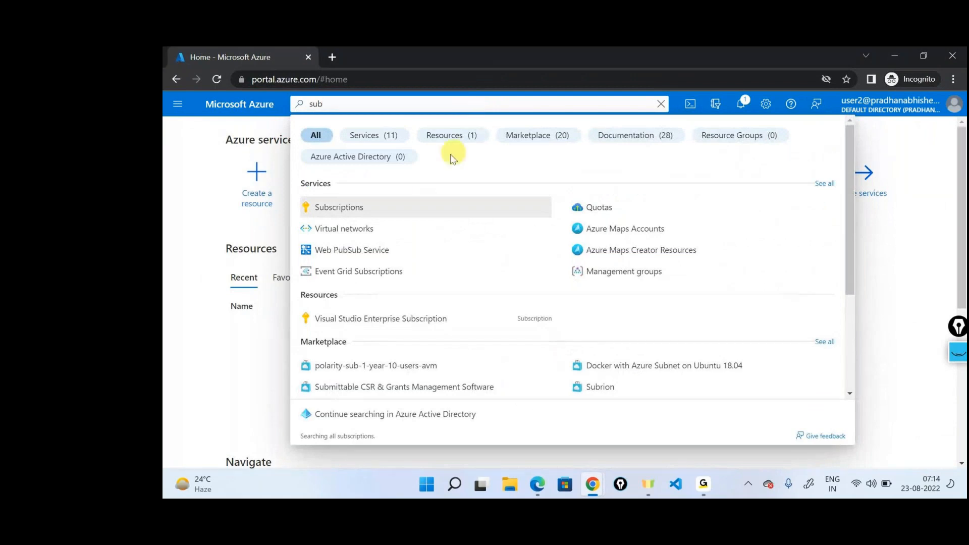
pyautogui.press('Return')
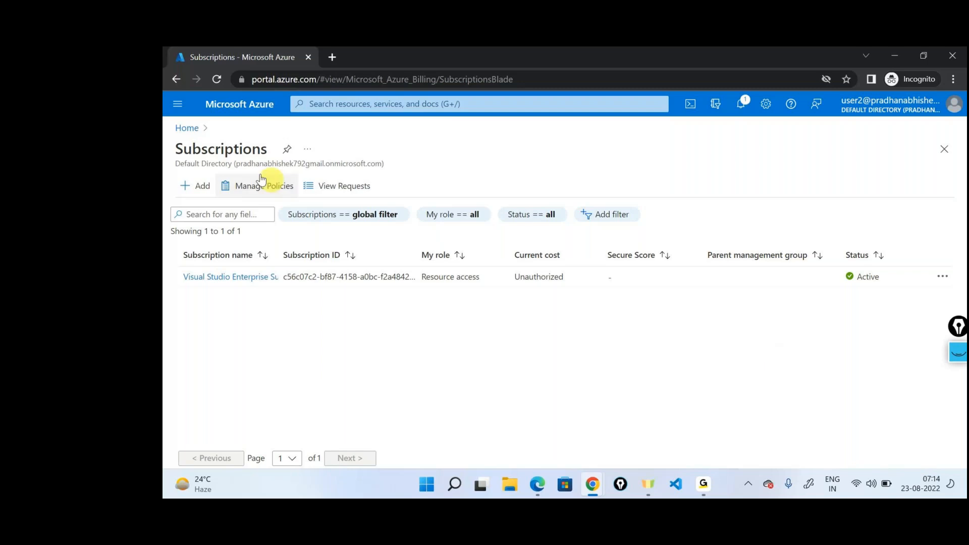
# Step: From the portal home, search for "res", open the Resource groups list, and dismiss its introductory tips
pyautogui.click(200, 136)
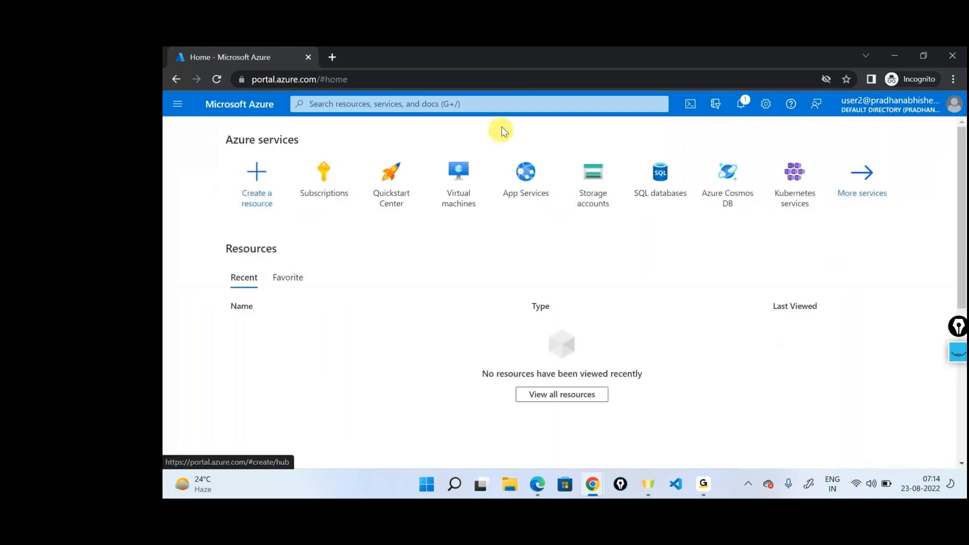
pyautogui.click(503, 104)
pyautogui.write('re')
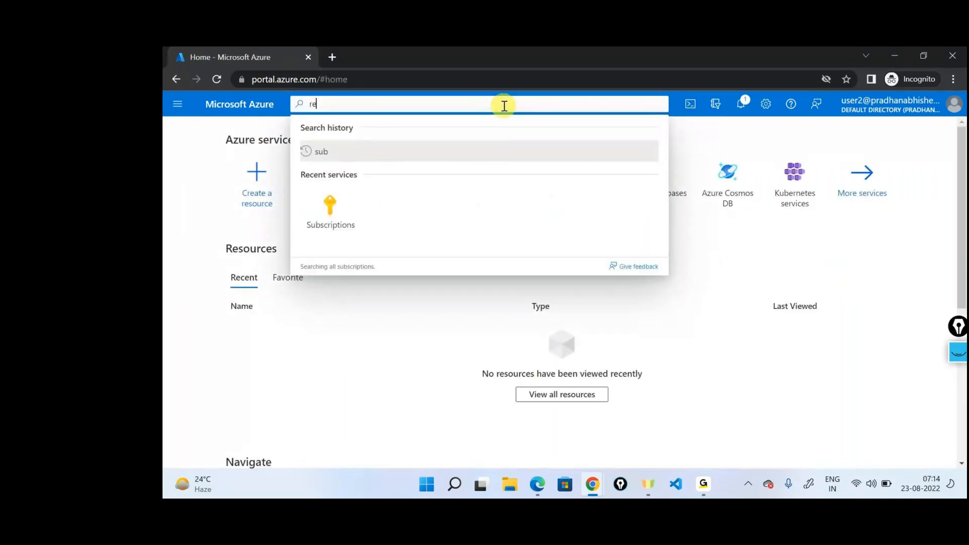
pyautogui.write('s')
pyautogui.click(346, 227)
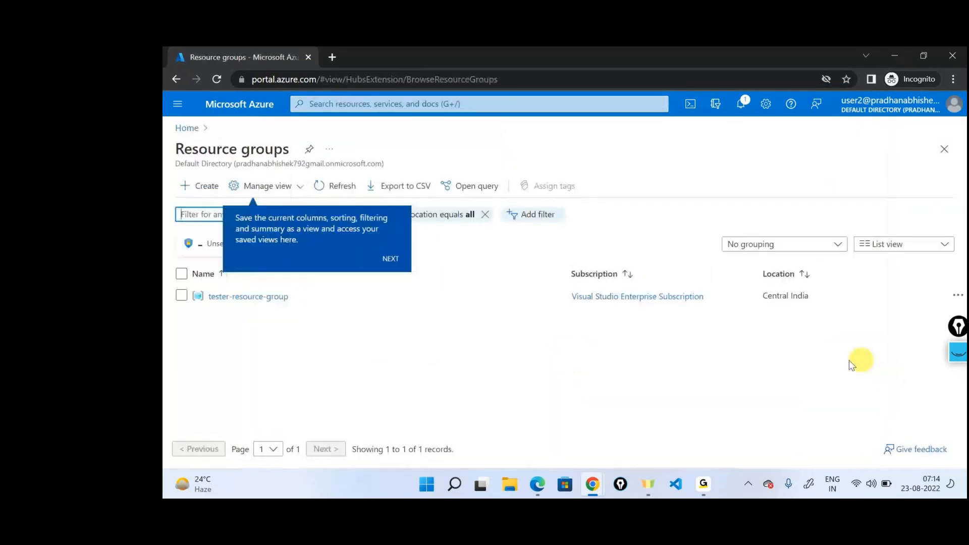
pyautogui.click(392, 260)
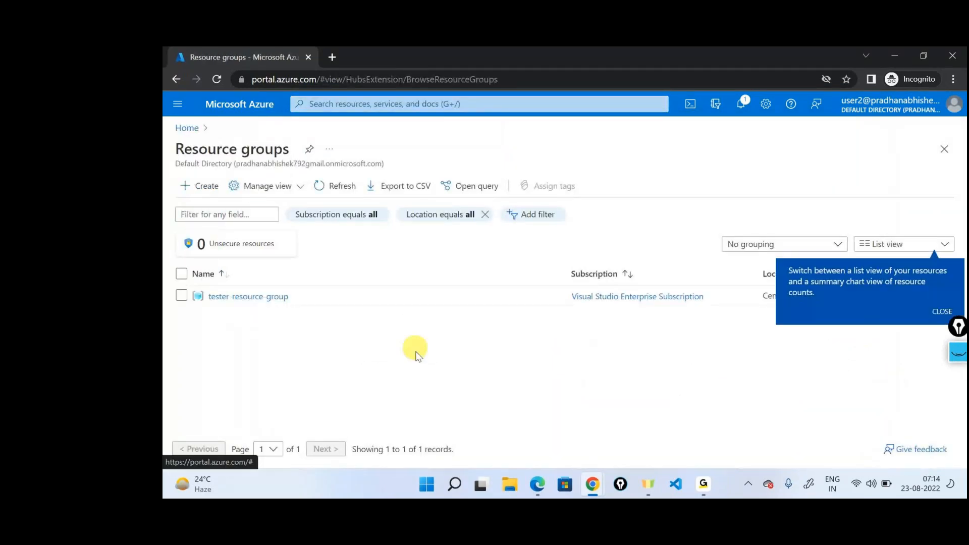
pyautogui.click(522, 402)
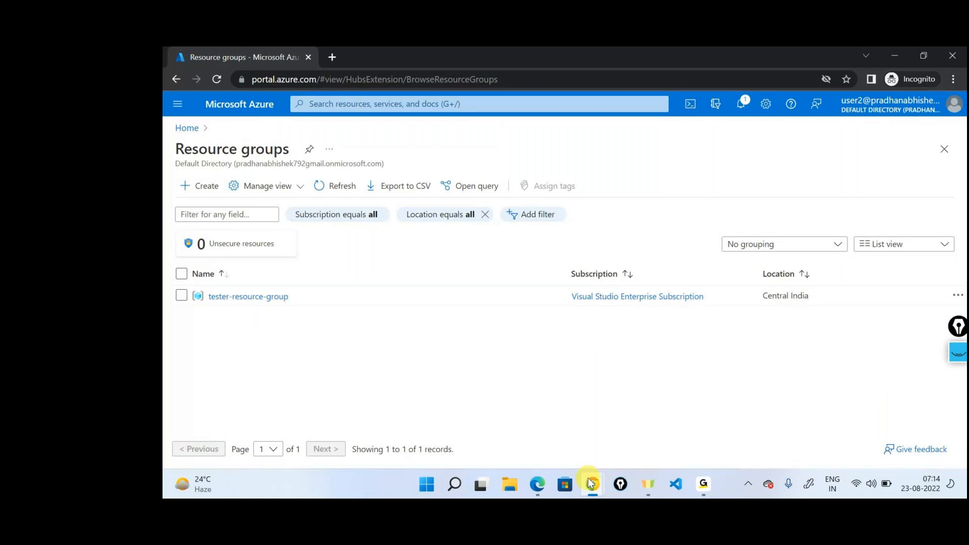
# Step: Switch to the administrator's browser window and open its Resource groups list for comparison
pyautogui.moveTo(591, 484)
pyautogui.click(515, 409)
pyautogui.click(253, 56)
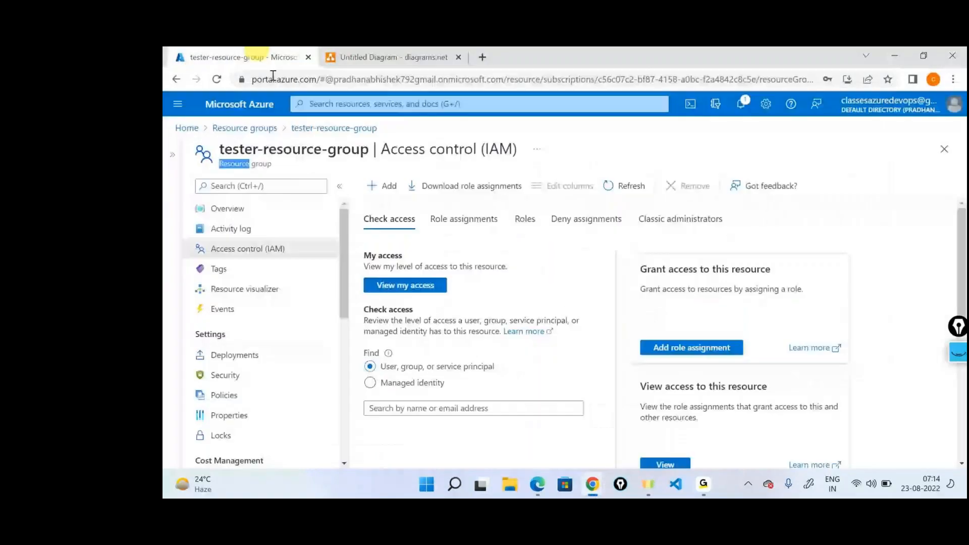
pyautogui.click(197, 131)
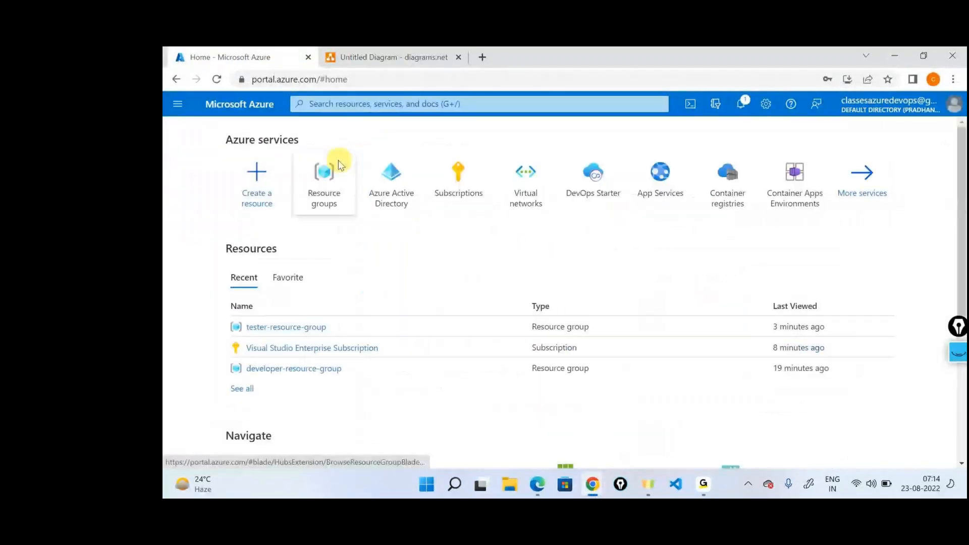
pyautogui.click(333, 164)
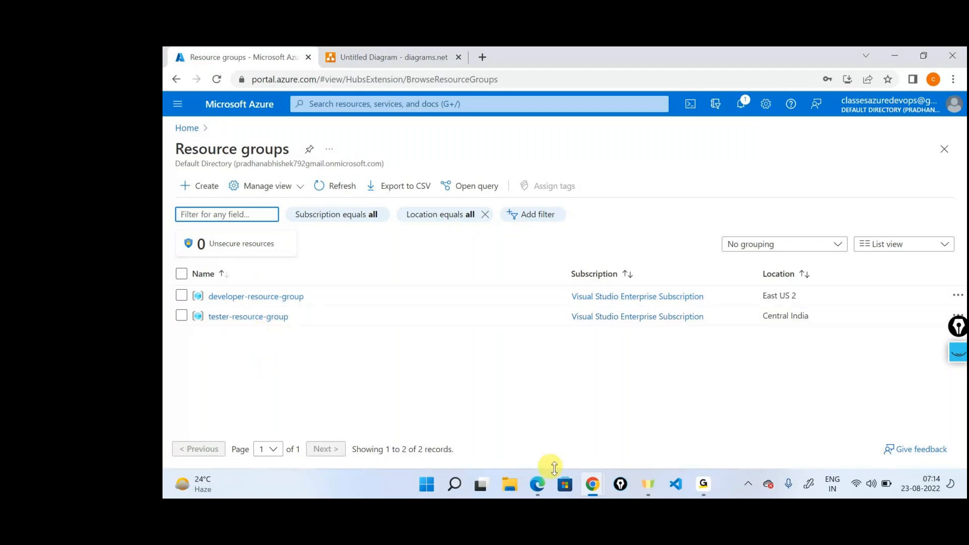
# Step: Return to User2's incognito window and check User2's own role assignment and scope in the access control of tester-resource-group
pyautogui.click(586, 489)
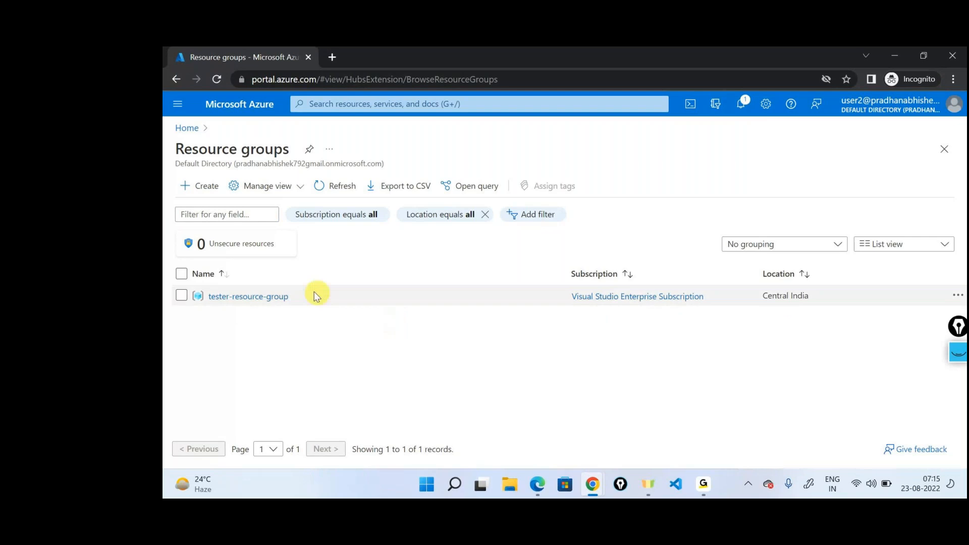
pyautogui.click(281, 297)
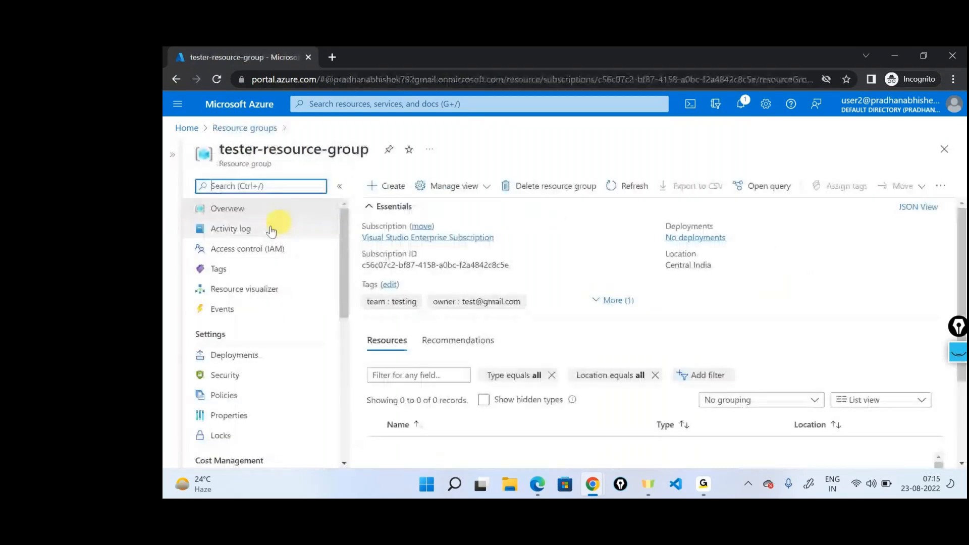
pyautogui.click(243, 247)
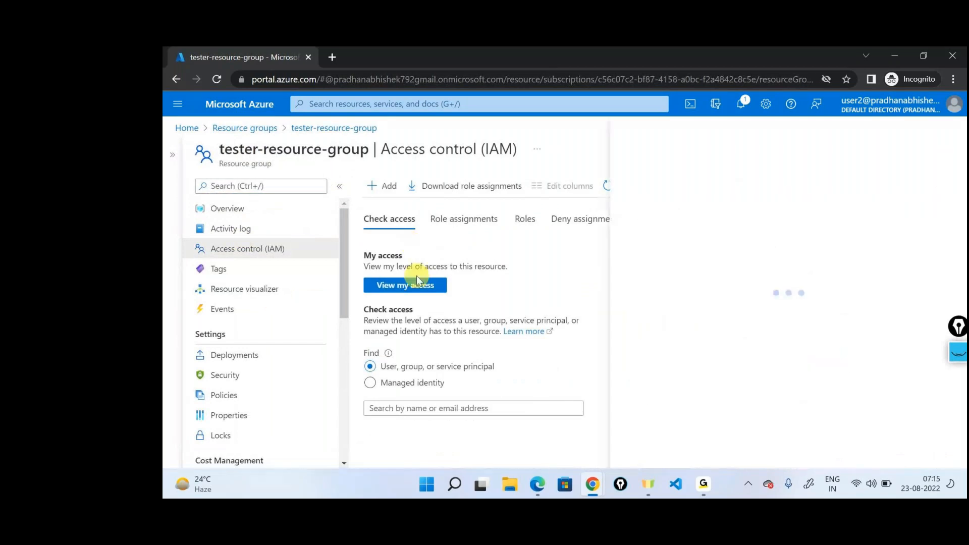
pyautogui.click(416, 282)
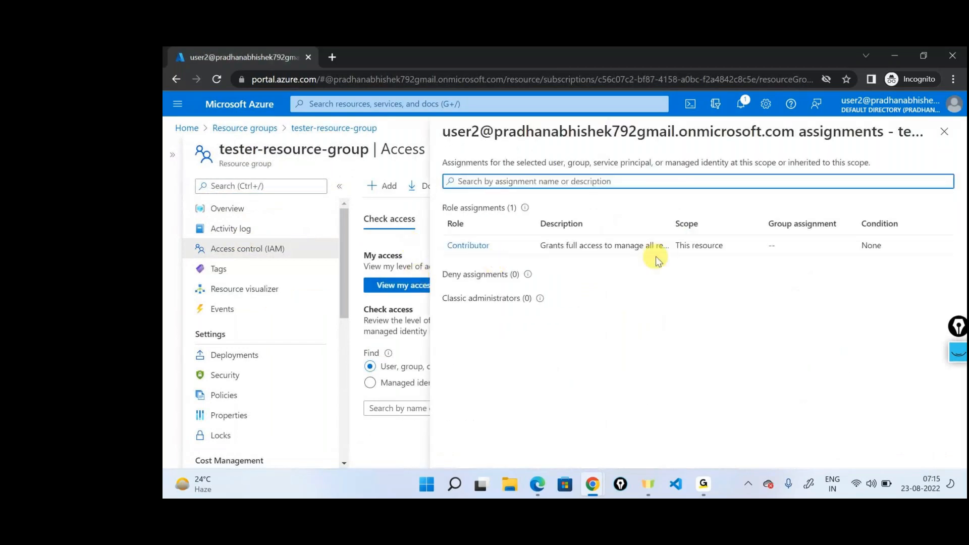
pyautogui.moveTo(674, 247); pyautogui.dragTo(725, 253)
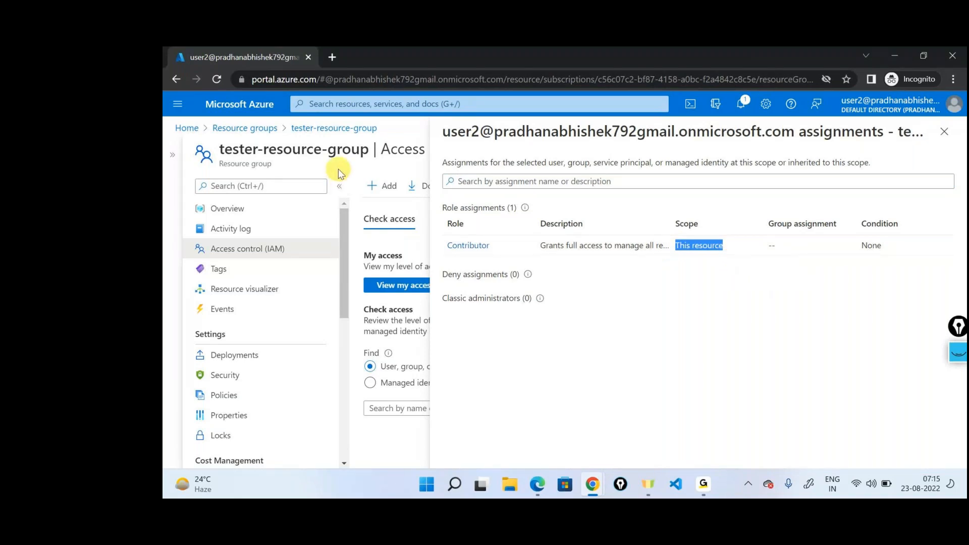
pyautogui.tripleClick(246, 163)
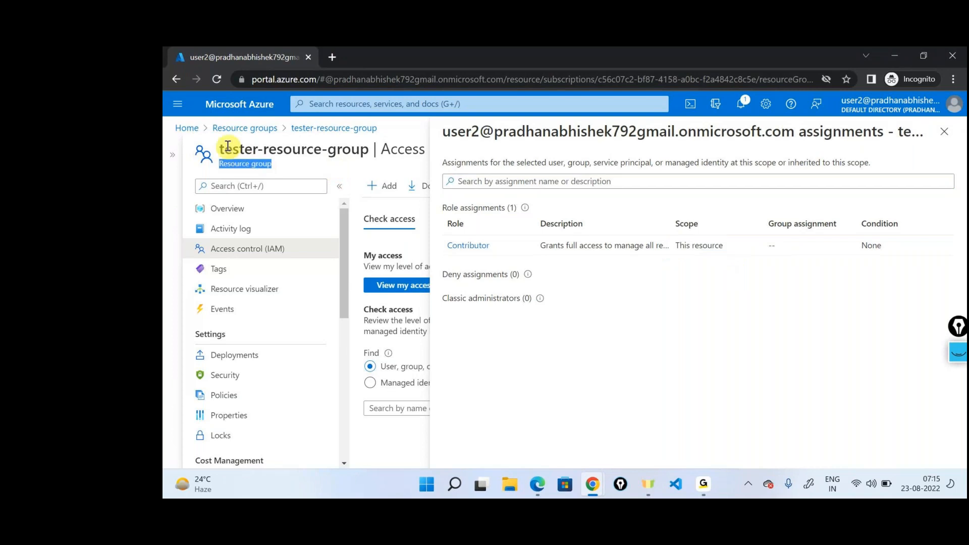
# Step: Open Visual Studio Enterprise Subscription from the Subscriptions list and check User2's role assignments in its access control
pyautogui.click(187, 128)
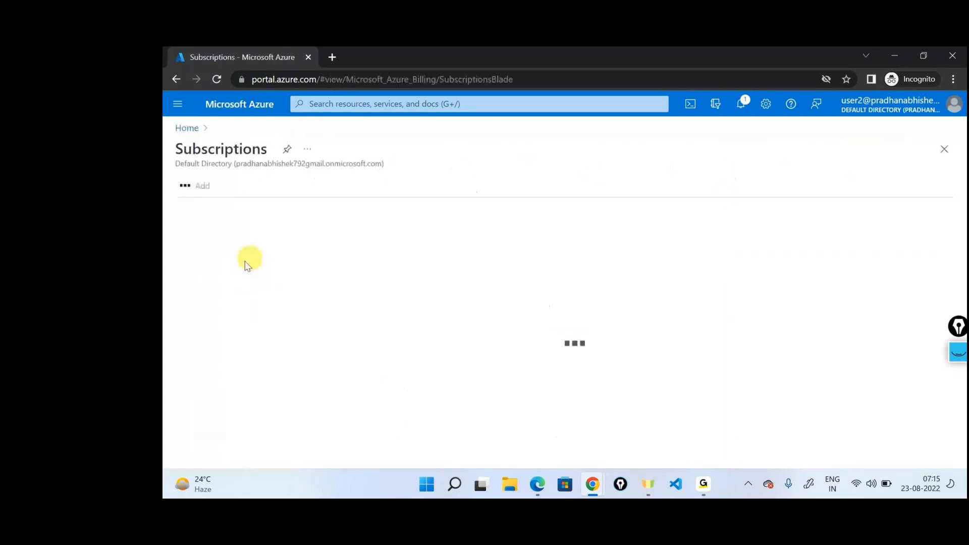
pyautogui.click(217, 277)
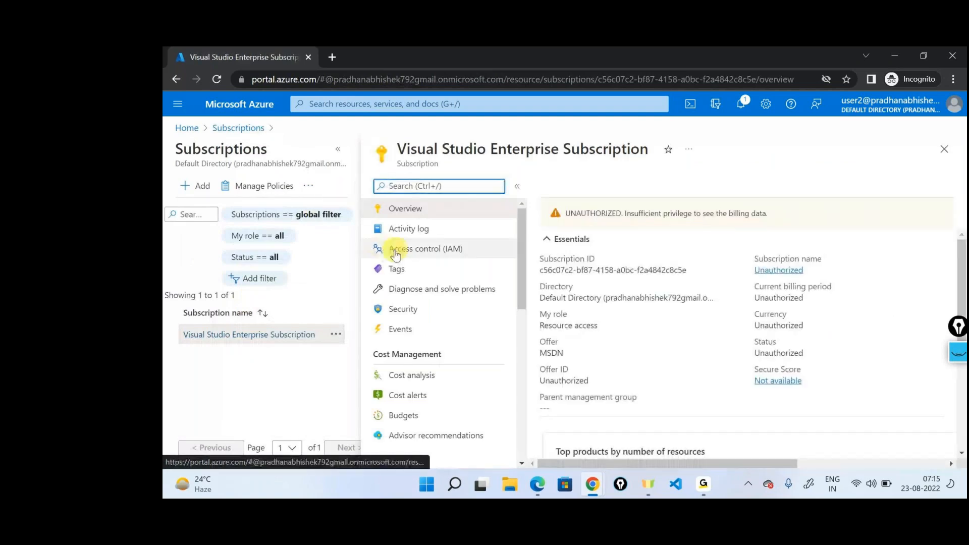
pyautogui.click(396, 255)
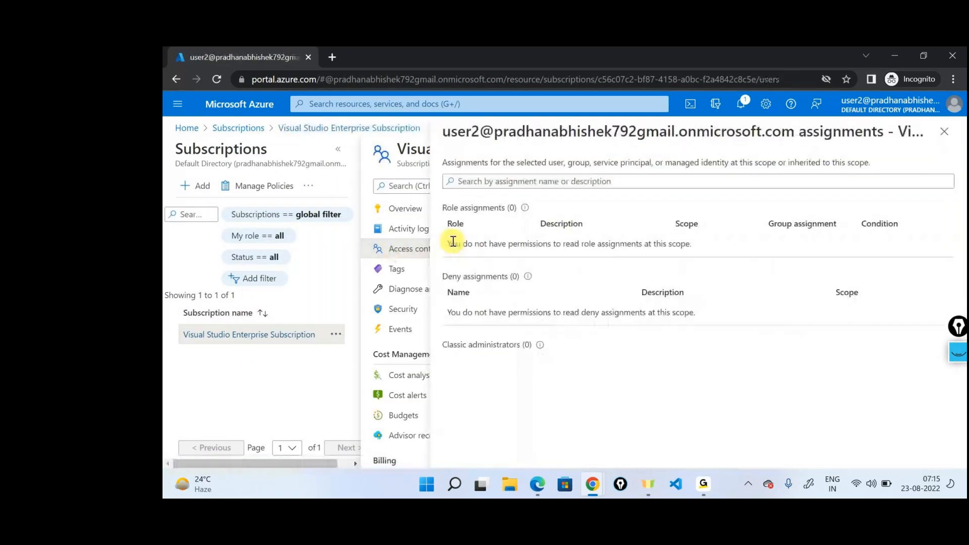
pyautogui.moveTo(453, 242); pyautogui.dragTo(718, 244)
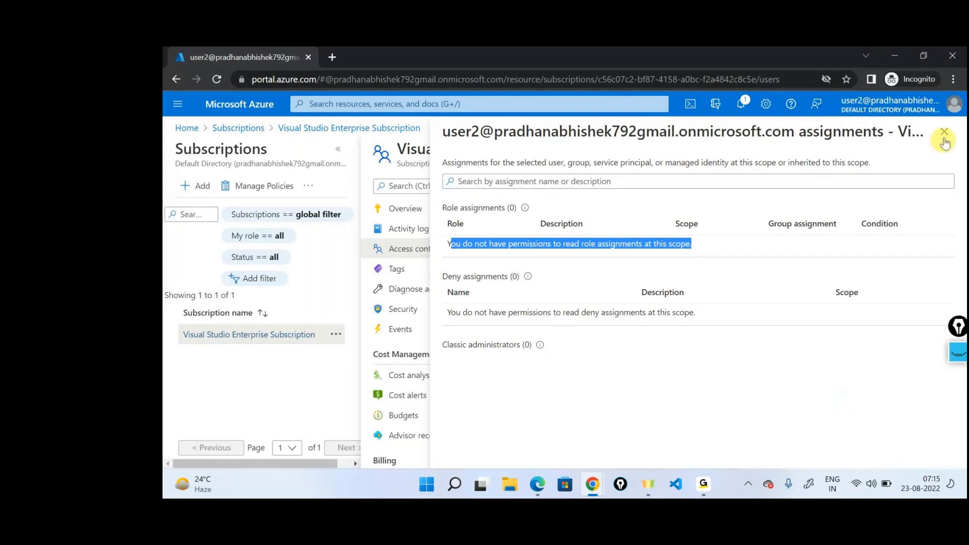
# Step: Close the assignments view and examine the subscription's overview, including the billing notice and resource summaries
pyautogui.click(410, 195)
pyautogui.click(408, 210)
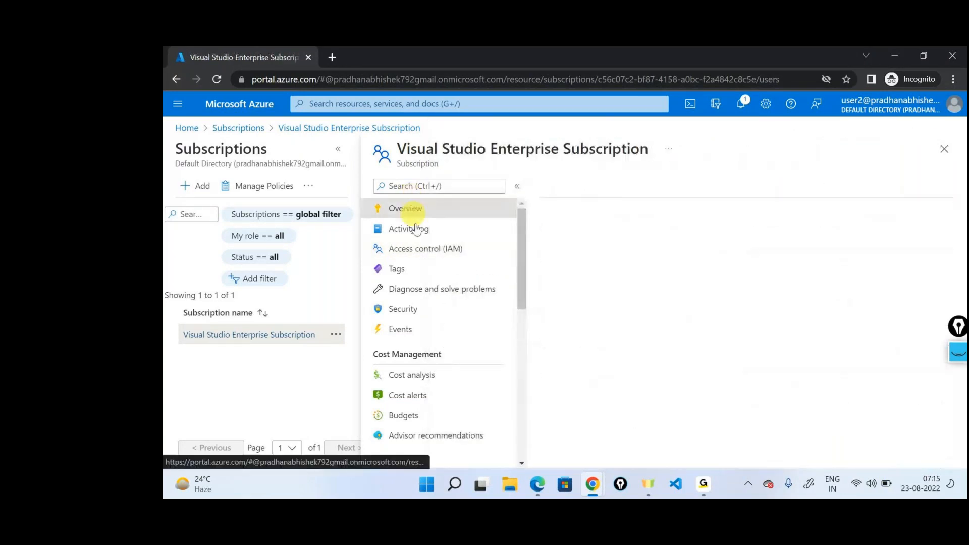
pyautogui.click(347, 149)
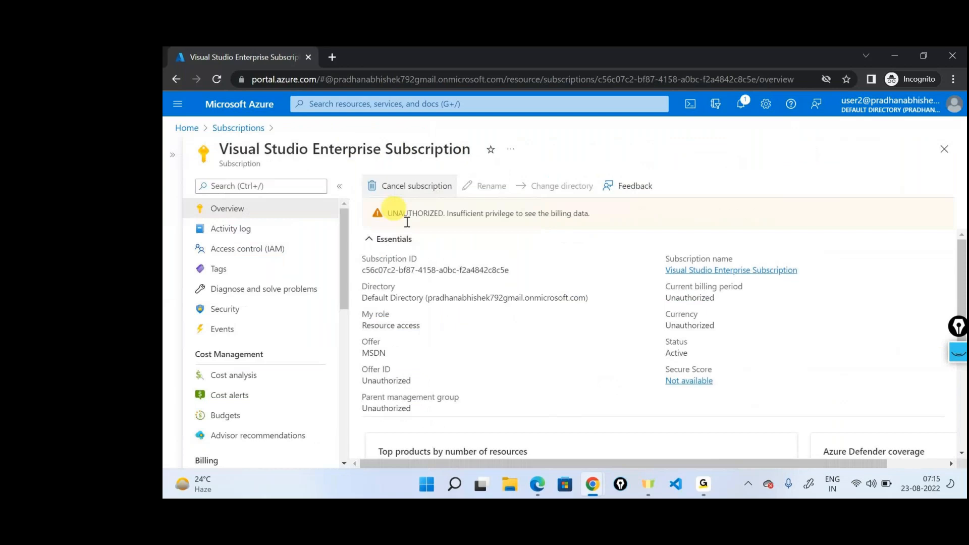
pyautogui.tripleClick(424, 214)
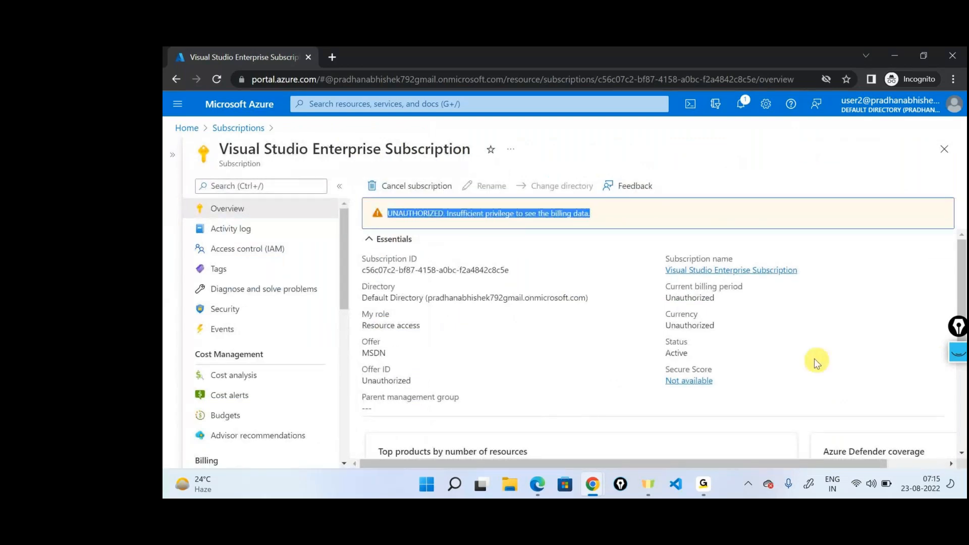
pyautogui.scroll(-3, 738, 327)
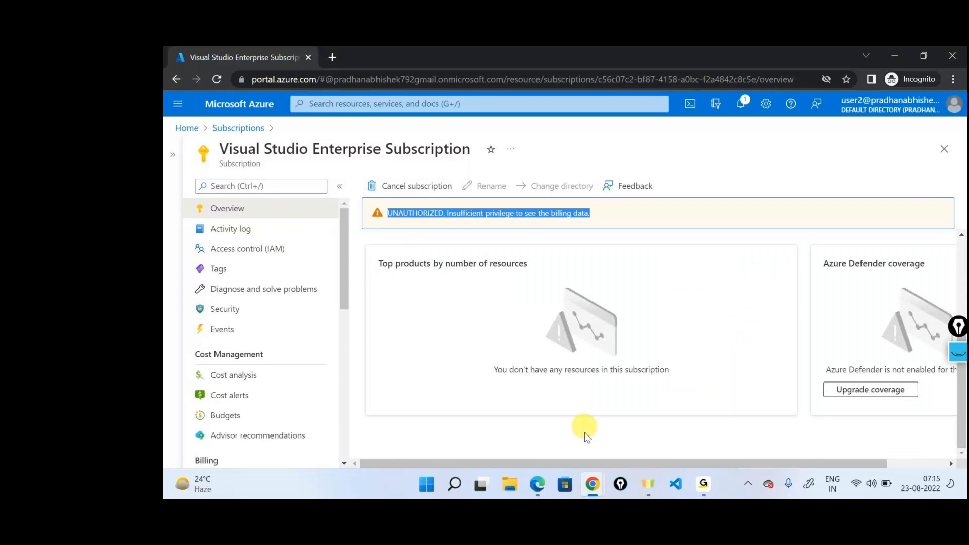
# Step: Sign in to the incognito portal session with the User1 account instead of User2
pyautogui.click(954, 104)
pyautogui.click(894, 249)
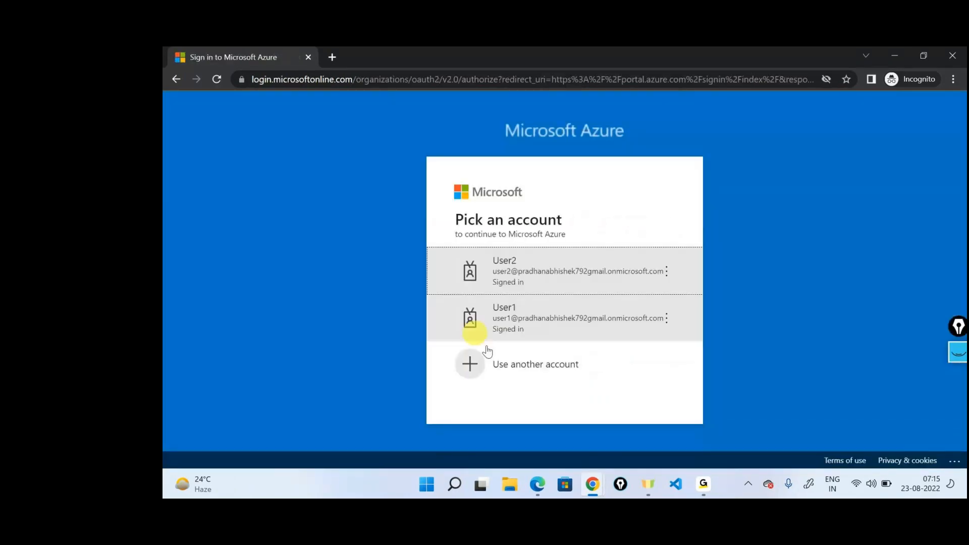
pyautogui.click(537, 310)
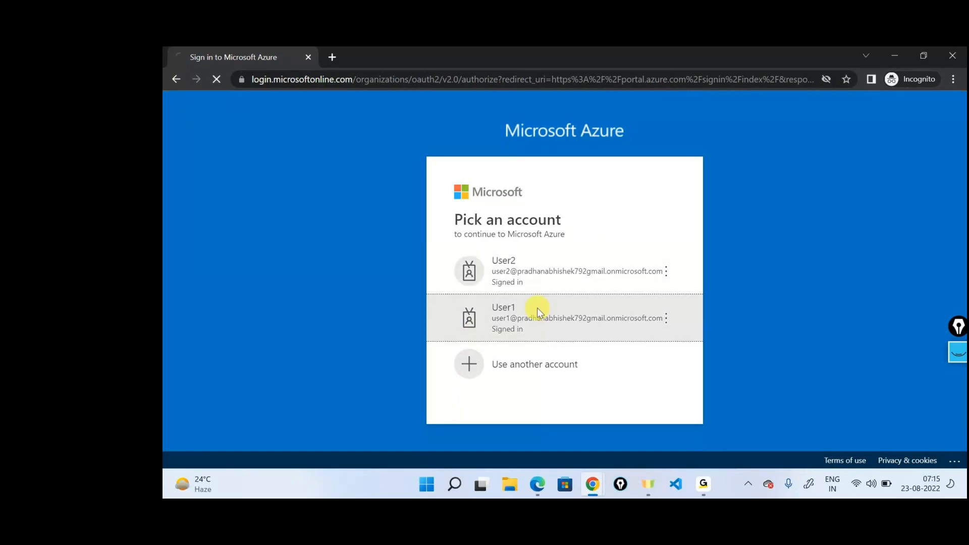
pyautogui.press('Return')
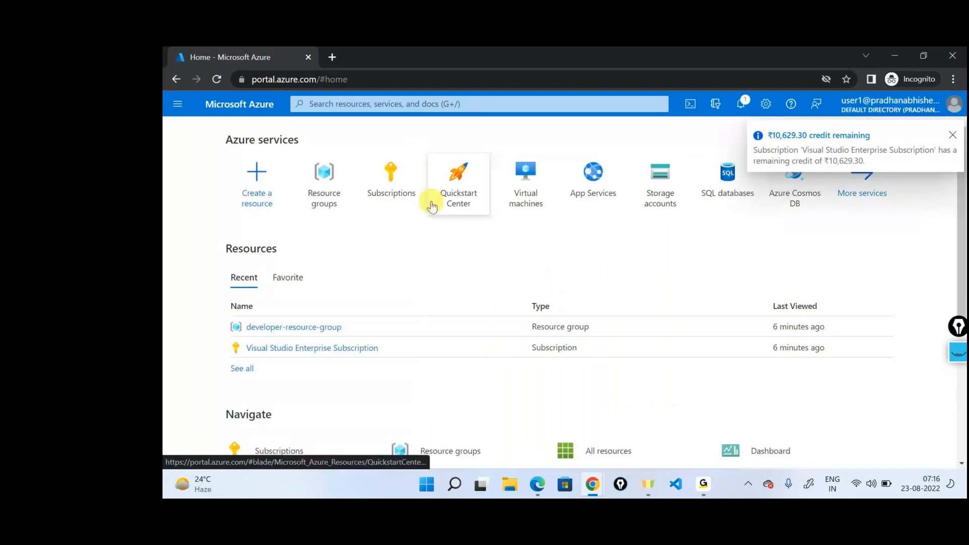
# Step: Open Visual Studio Enterprise Subscription from the Subscriptions list as User1 and examine its overview at full width
pyautogui.click(395, 182)
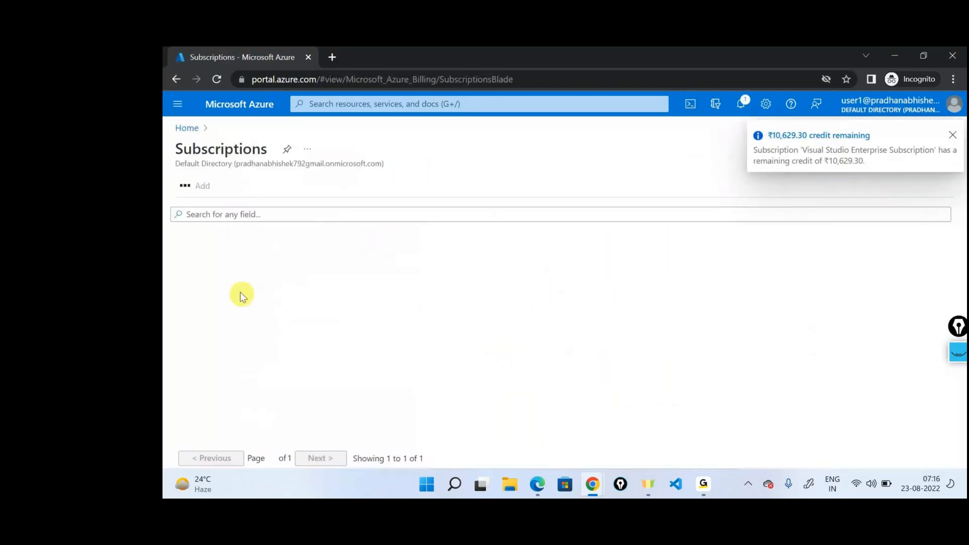
pyautogui.click(219, 262)
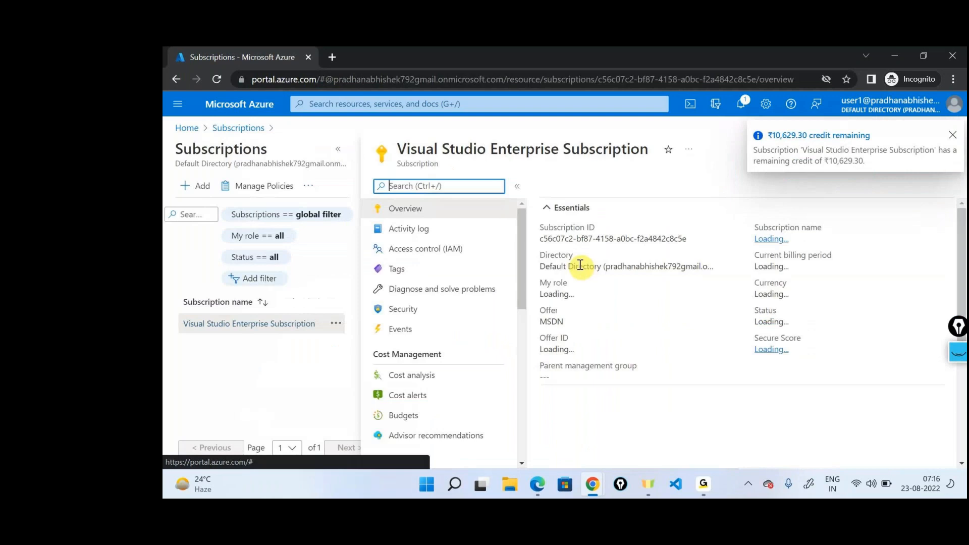
pyautogui.click(339, 153)
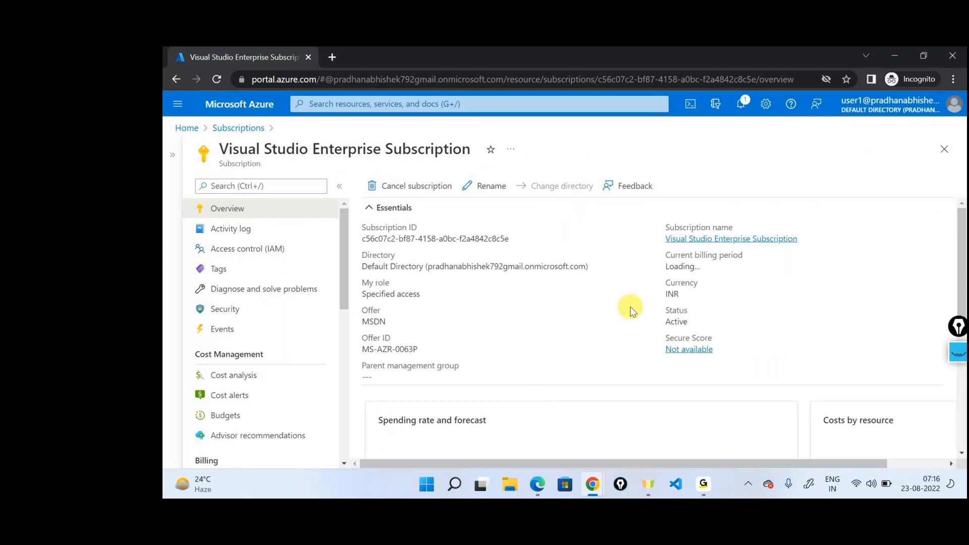
pyautogui.scroll(-3, 631, 310)
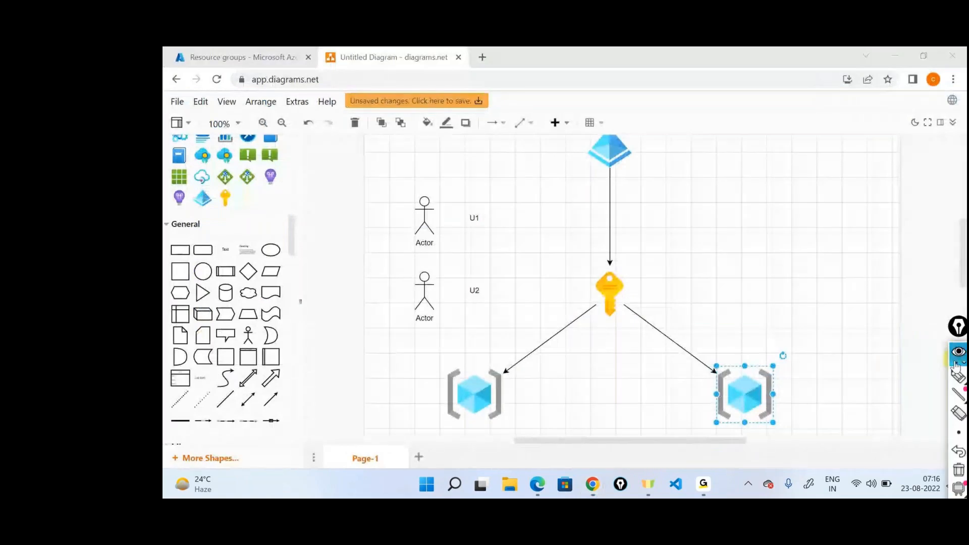
# Step: Draw freehand arrows from U1 to the subscription key and from U2 to the second resource group, then clear the annotations
pyautogui.click(956, 365)
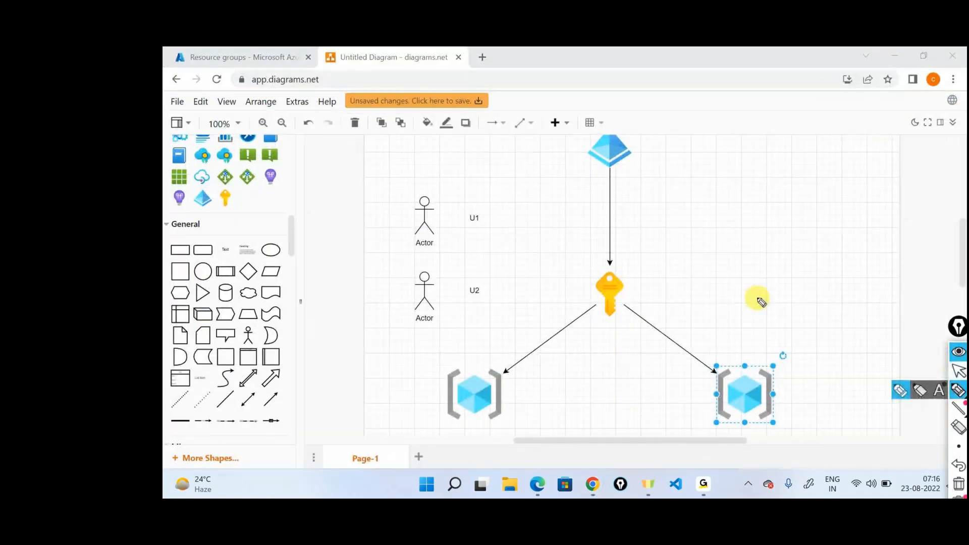
pyautogui.moveTo(488, 218)
pyautogui.mouseDown()
pyautogui.moveTo(599, 292)
pyautogui.moveTo(602, 273)
pyautogui.mouseUp()
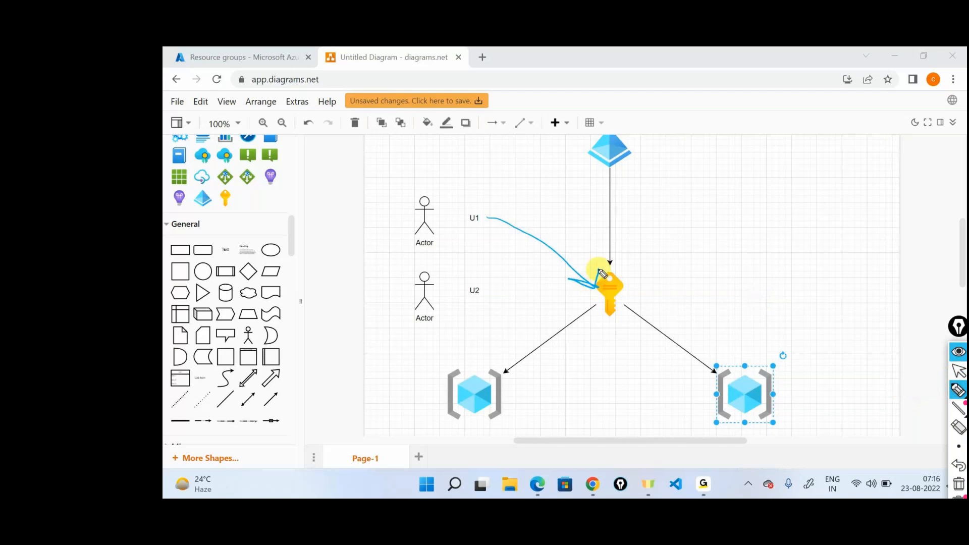
pyautogui.moveTo(494, 302)
pyautogui.mouseDown()
pyautogui.moveTo(698, 381)
pyautogui.moveTo(709, 363)
pyautogui.mouseUp()
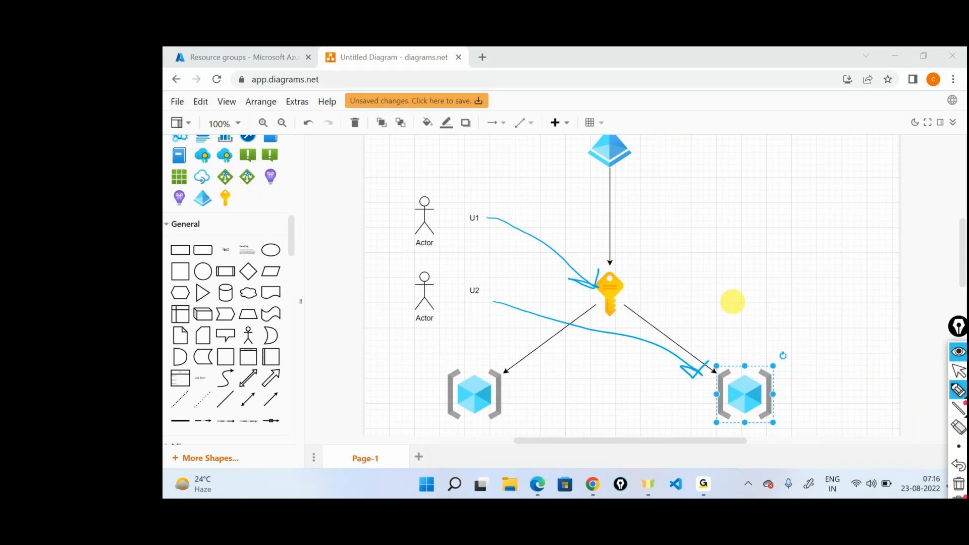
pyautogui.click(959, 484)
pyautogui.click(958, 371)
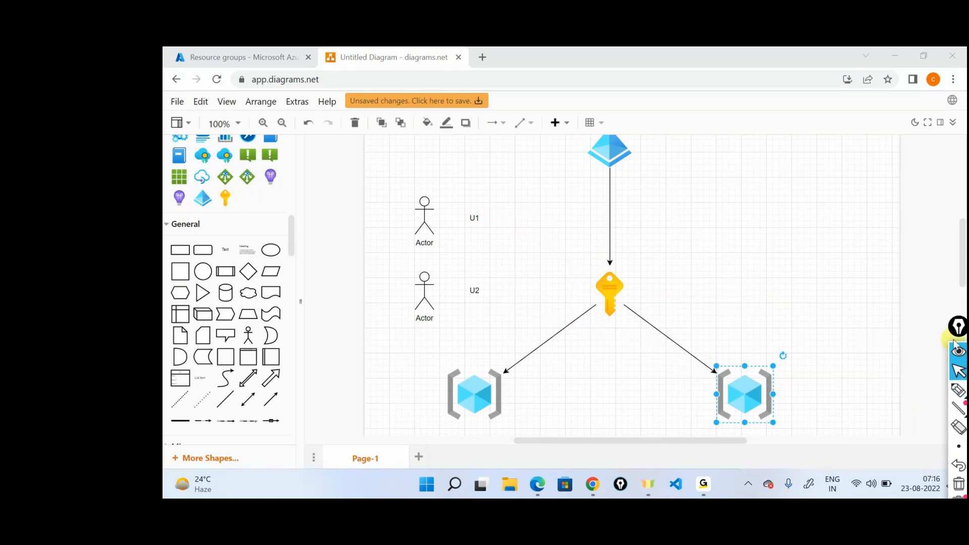
# Step: Annotate U1's access moving from the circled subscription key to the first resource group with freehand arrows, then clear the drawing
pyautogui.moveTo(958, 332); pyautogui.dragTo(957, 171)
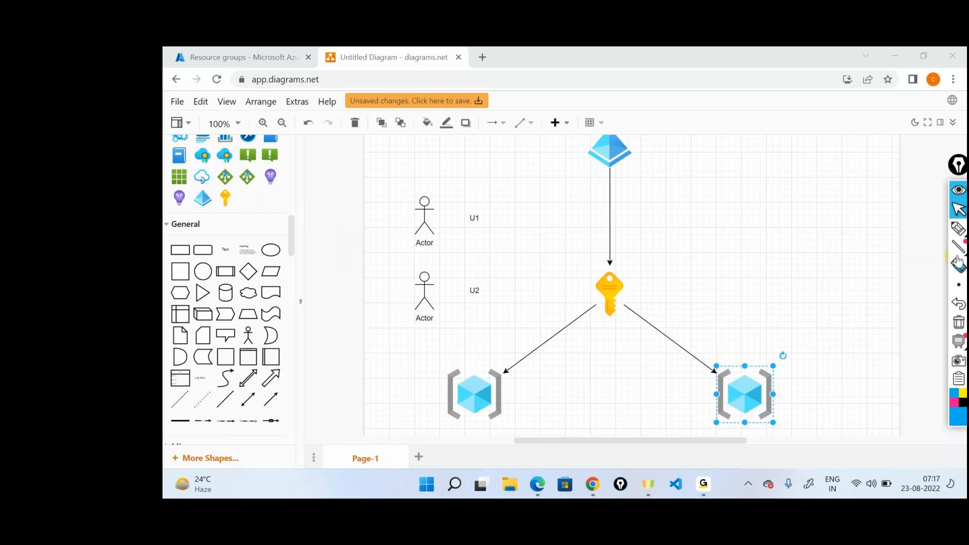
pyautogui.click(959, 228)
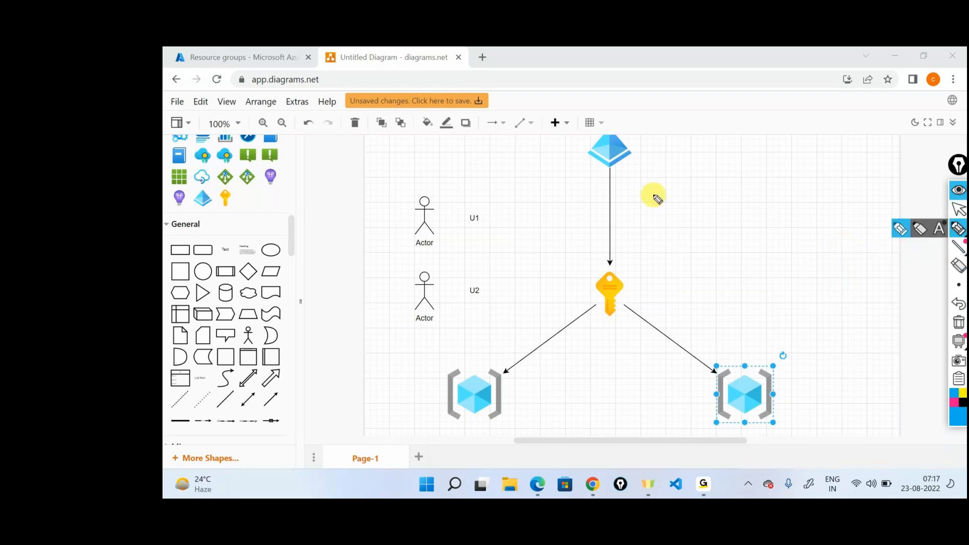
pyautogui.moveTo(489, 219); pyautogui.dragTo(595, 255)
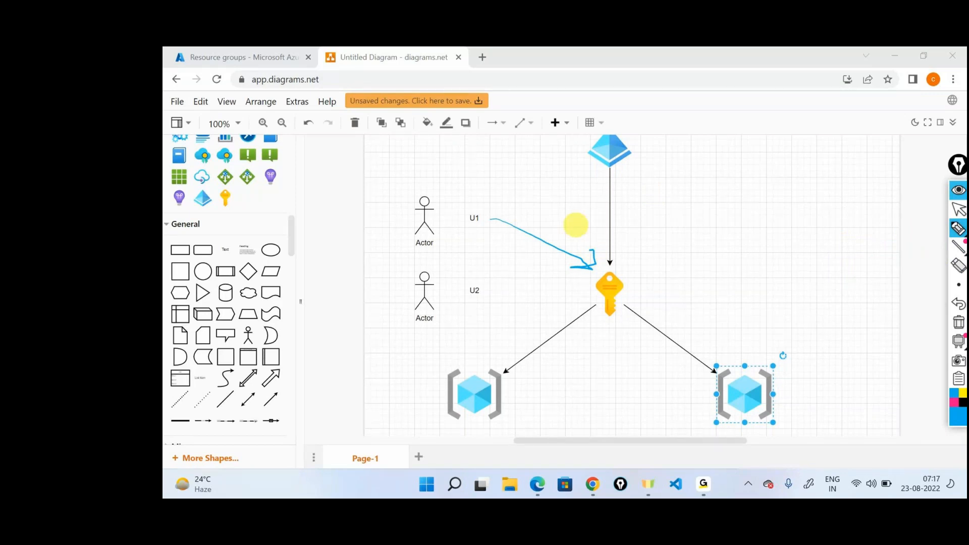
pyautogui.moveTo(590, 264)
pyautogui.mouseDown()
pyautogui.moveTo(580, 287)
pyautogui.moveTo(588, 265)
pyautogui.mouseUp()
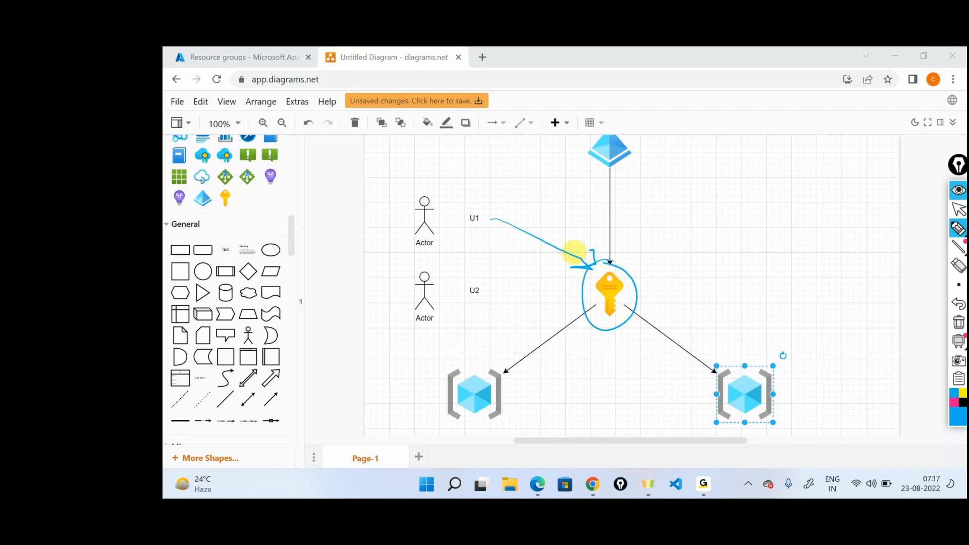
pyautogui.moveTo(412, 234)
pyautogui.mouseDown()
pyautogui.moveTo(389, 303)
pyautogui.moveTo(437, 359)
pyautogui.moveTo(442, 337)
pyautogui.mouseUp()
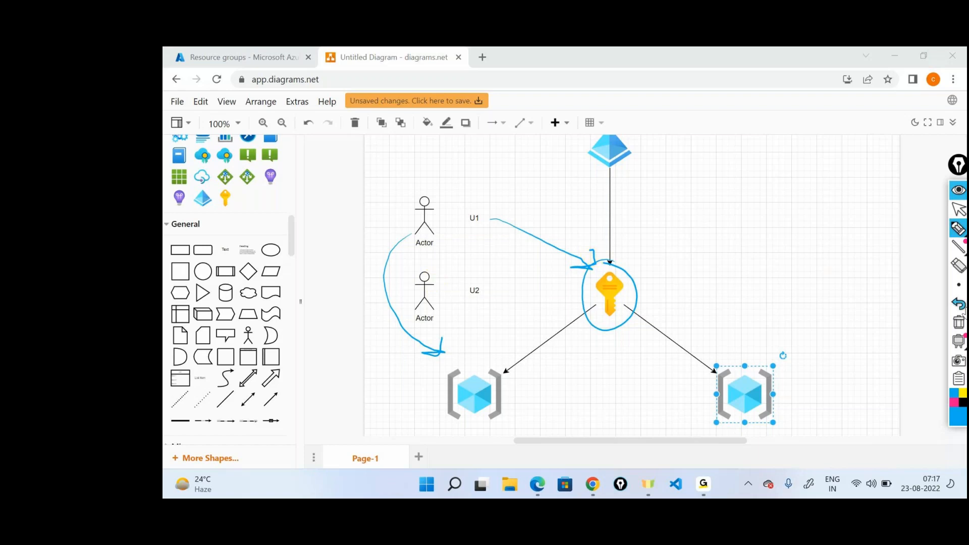
pyautogui.click(958, 323)
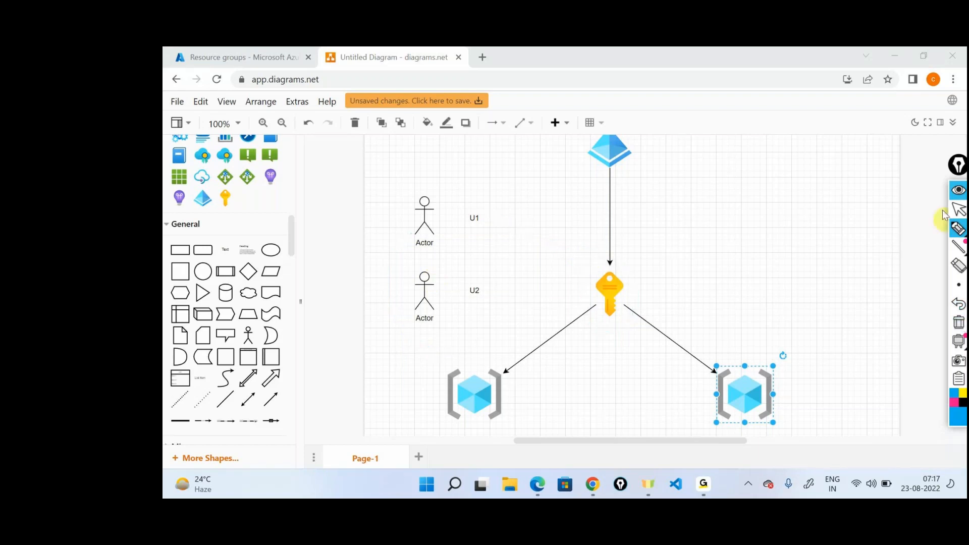
# Step: Switch to the administrator's Azure portal and open the role assignments in Visual Studio Enterprise Subscription's access control
pyautogui.click(180, 54)
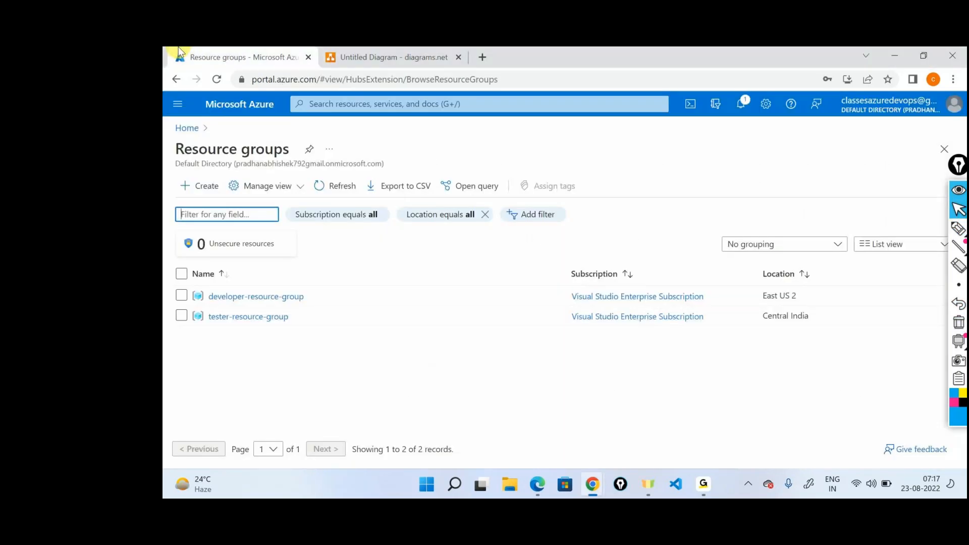
pyautogui.moveTo(912, 103)
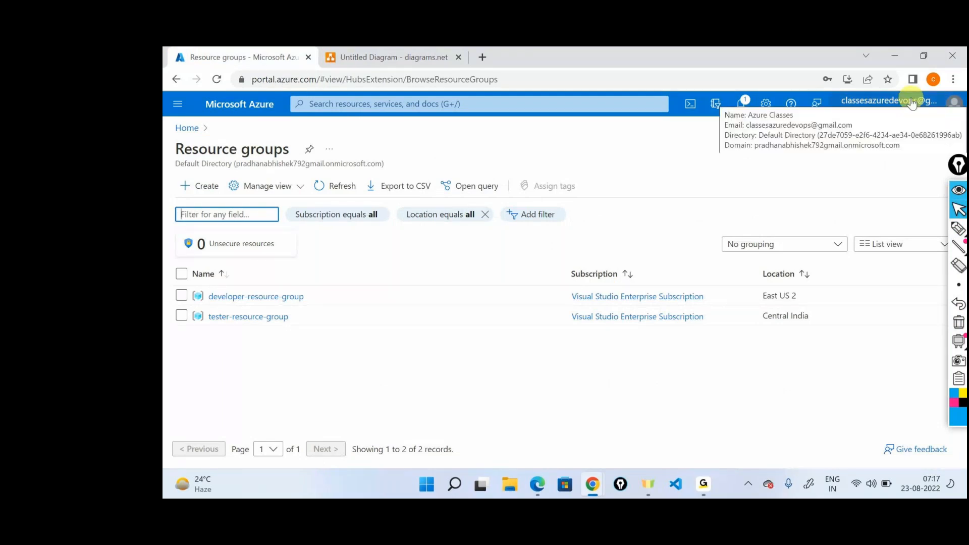
pyautogui.click(198, 133)
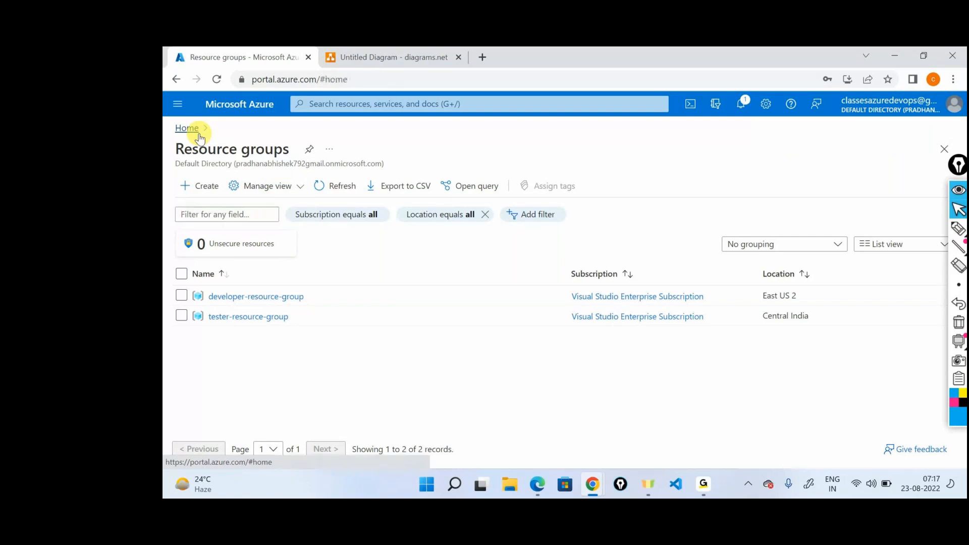
pyautogui.click(453, 191)
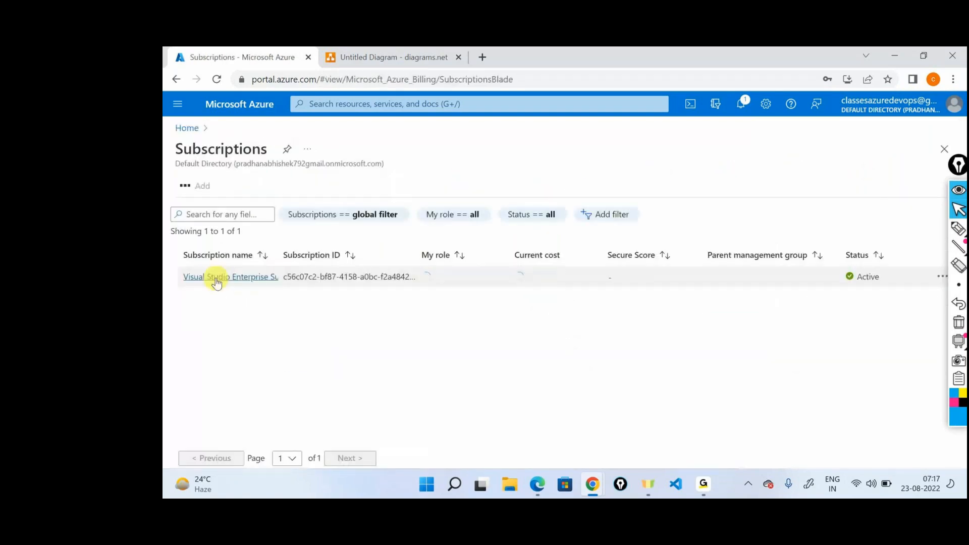
pyautogui.click(212, 277)
pyautogui.click(338, 150)
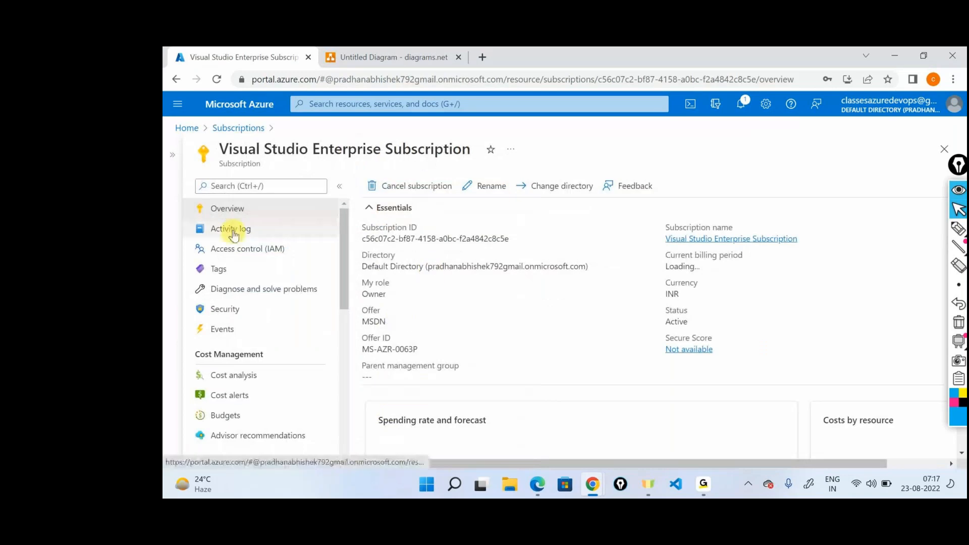
pyautogui.click(242, 256)
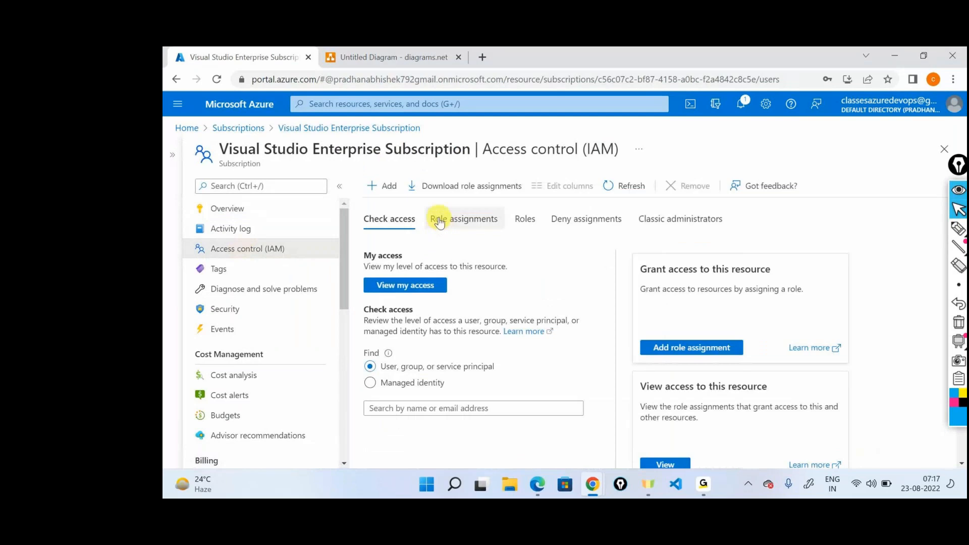
pyautogui.click(439, 220)
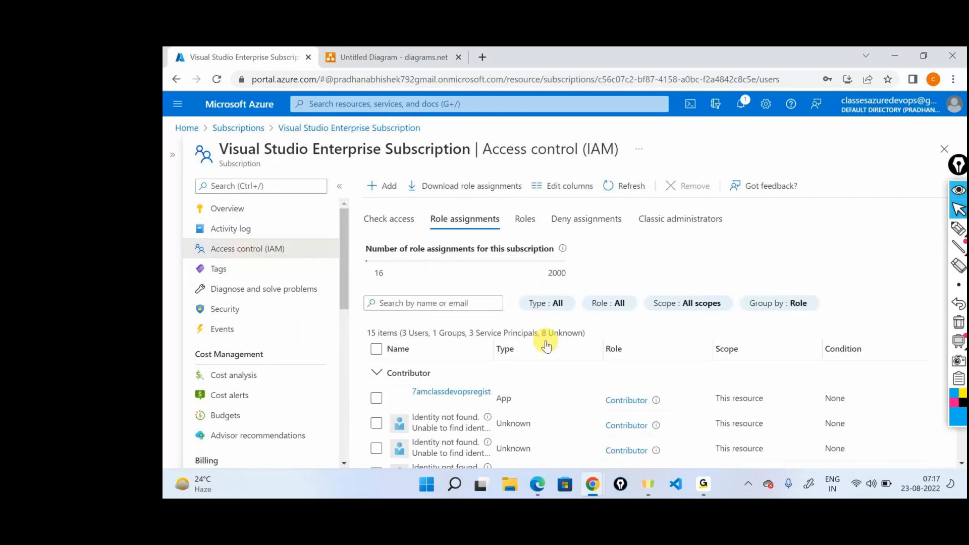
# Step: Filter the subscription's role assignments by user1 and remove User1's Contributor assignment
pyautogui.click(409, 309)
pyautogui.write('user1')
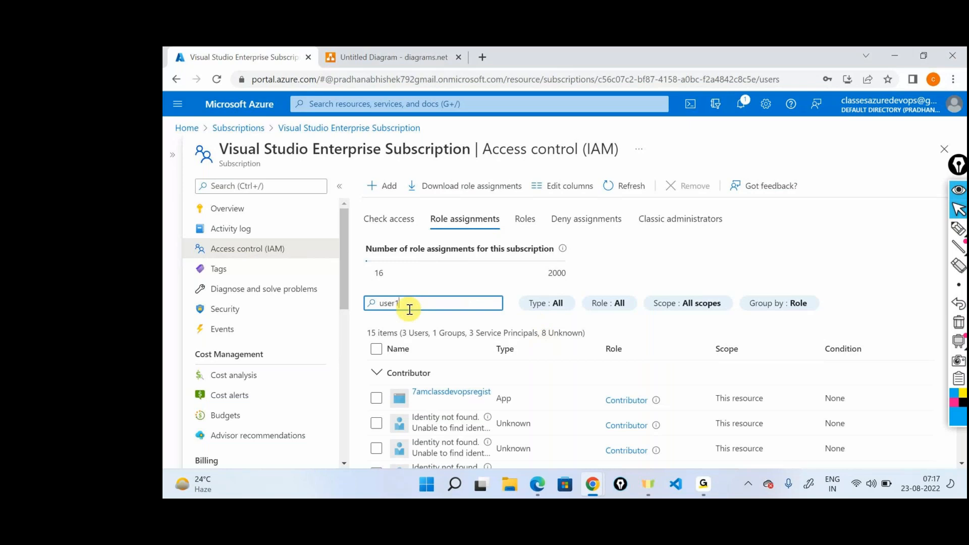
pyautogui.scroll(-1, 734, 417)
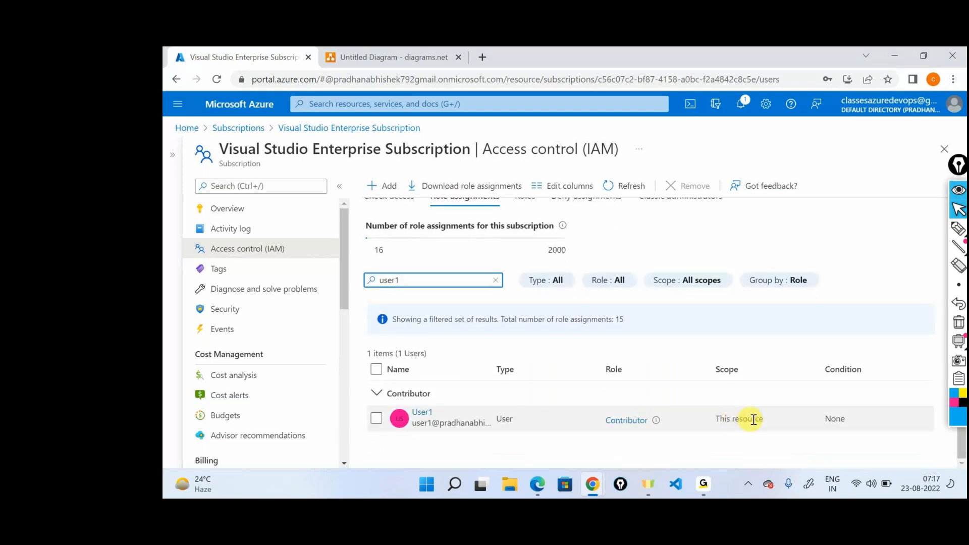
pyautogui.click(503, 429)
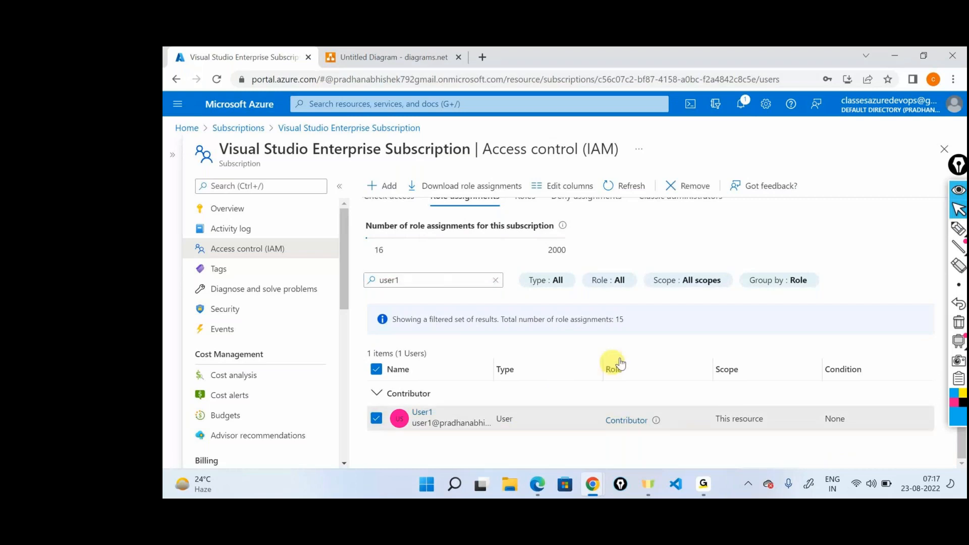
pyautogui.click(695, 186)
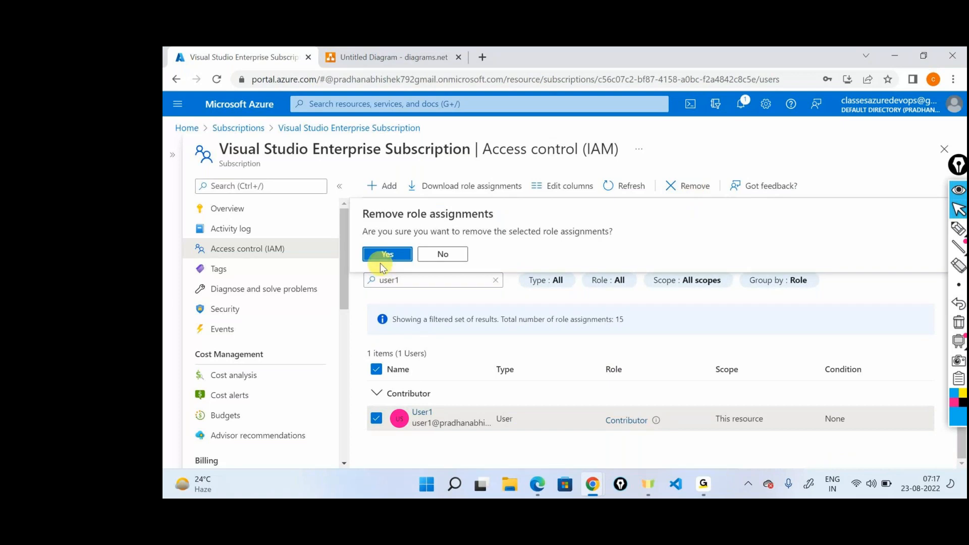
pyautogui.click(387, 254)
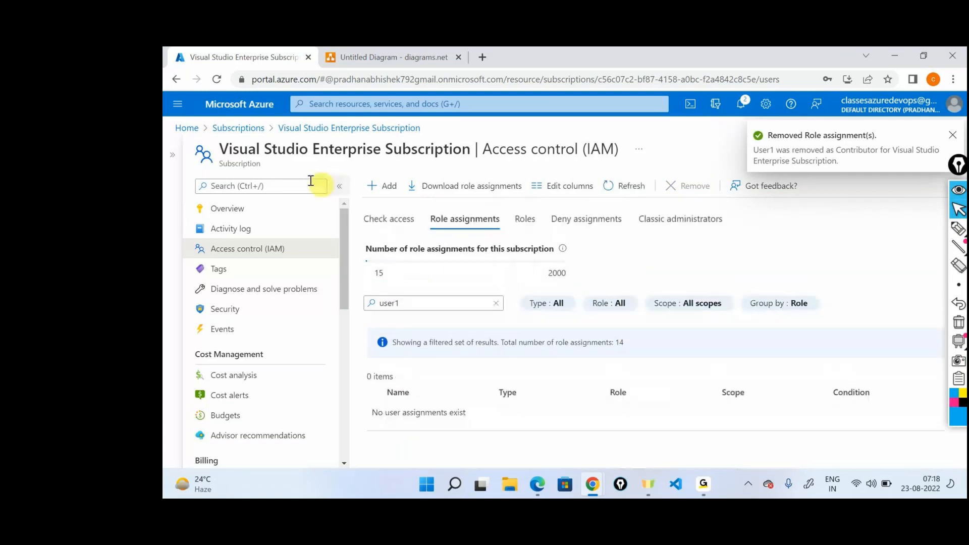
# Step: Open access control for developer-resource-group from the subscription's resource groups
pyautogui.scroll(-4, 271, 287)
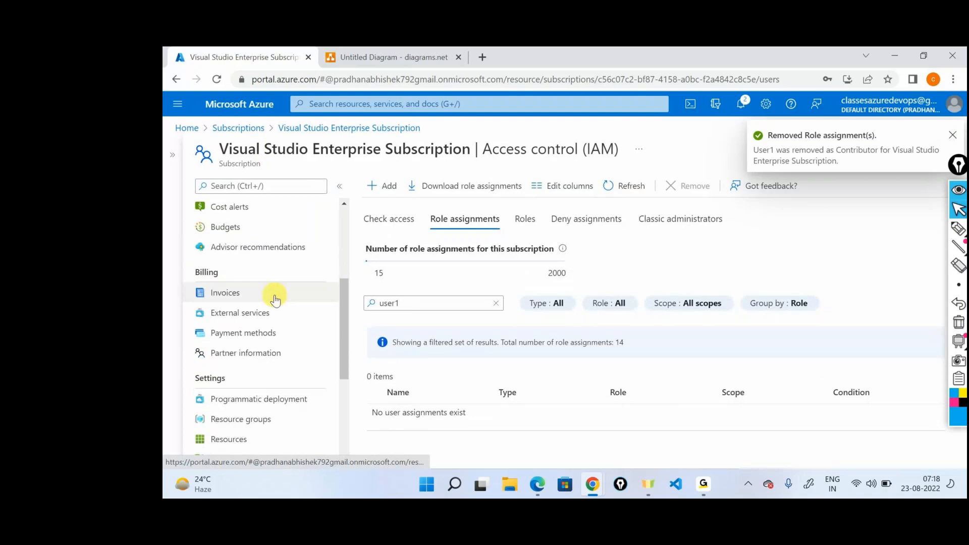
pyautogui.scroll(-2, 275, 300)
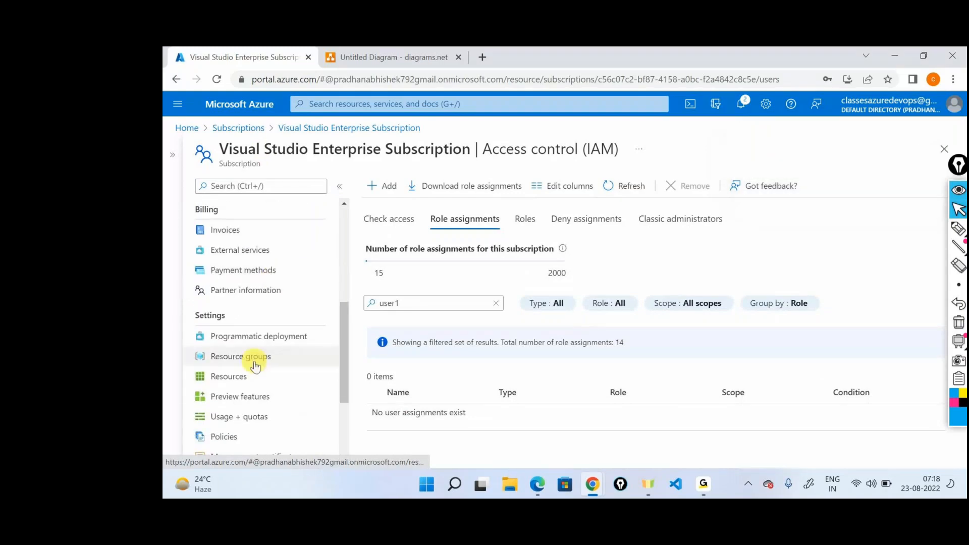
pyautogui.click(254, 361)
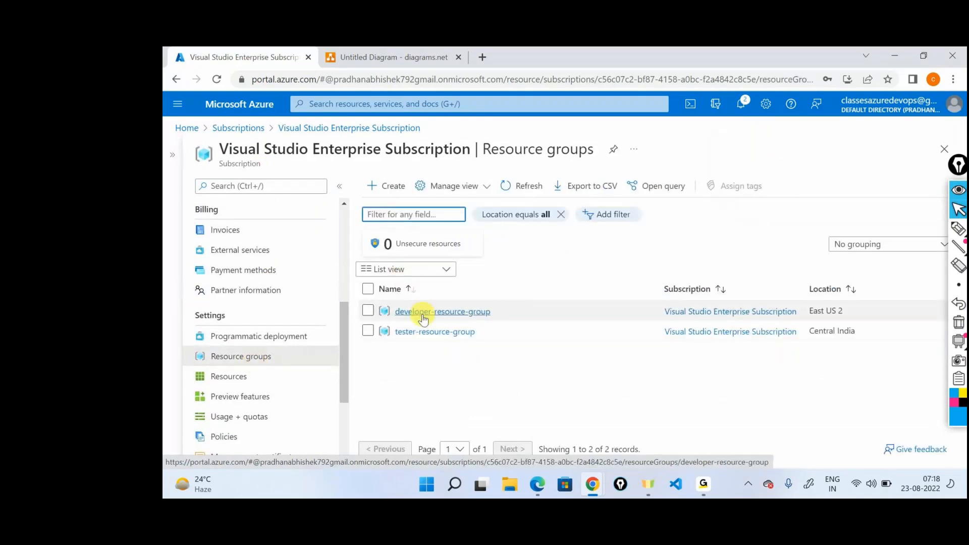
pyautogui.click(422, 313)
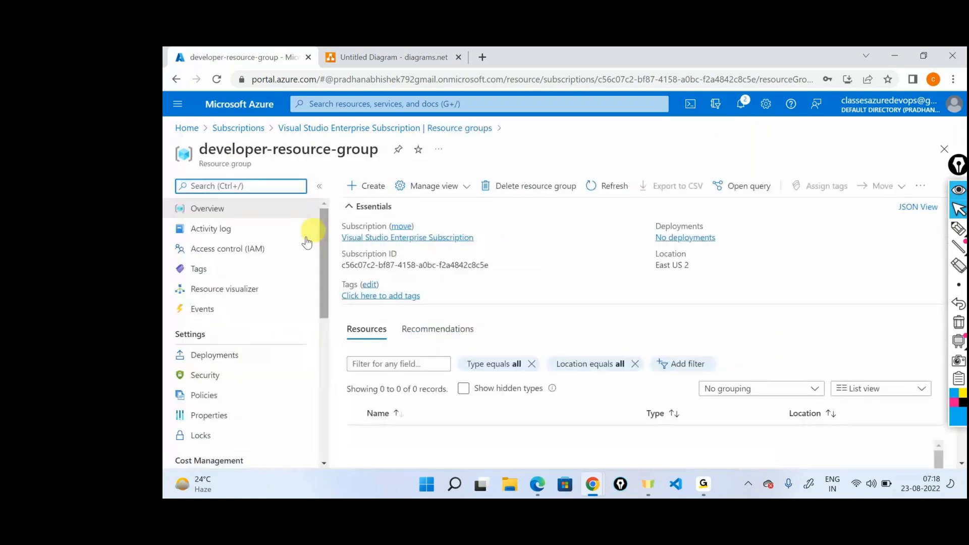
pyautogui.click(233, 250)
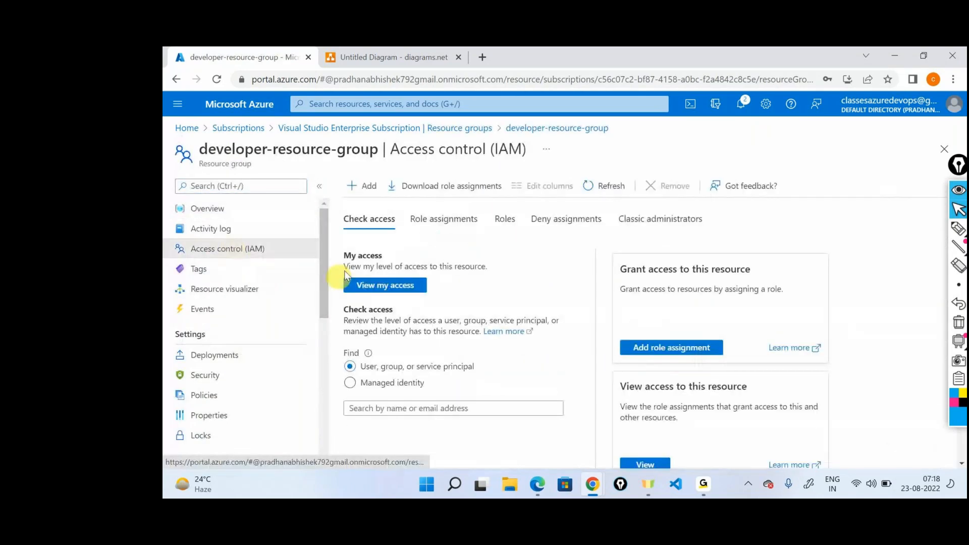
# Step: Start a new role assignment on developer-resource-group with the Contributor role
pyautogui.click(363, 186)
pyautogui.click(389, 207)
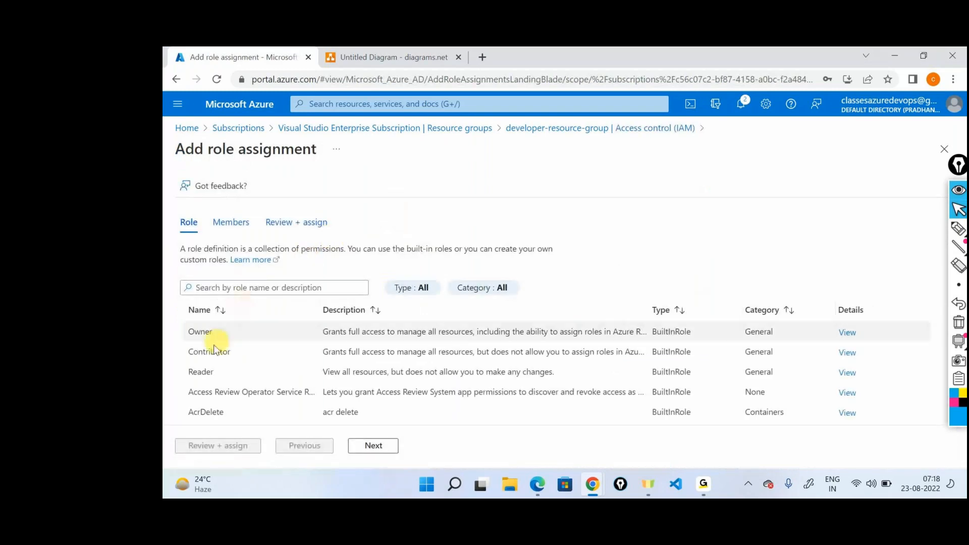
pyautogui.click(372, 446)
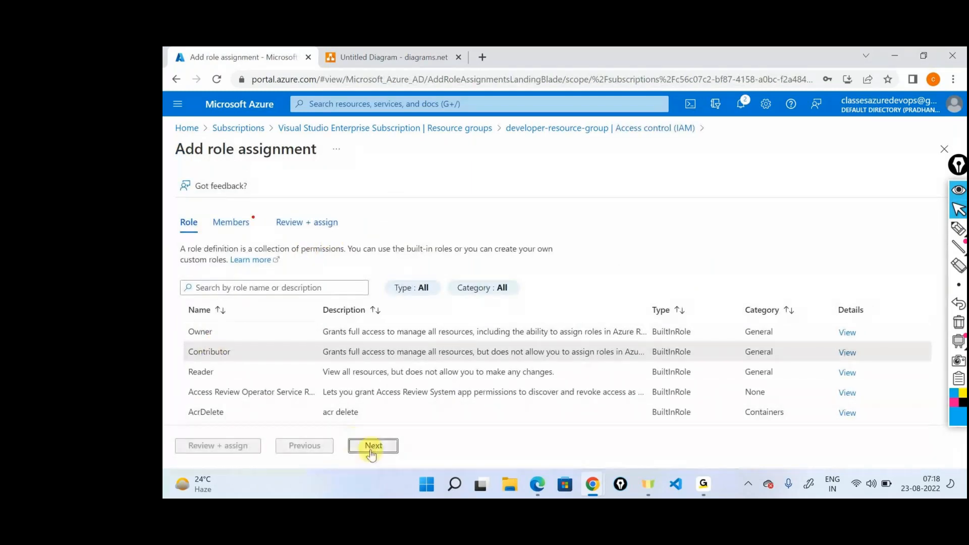
# Step: Add user1 as the member of the Contributor assignment, then review and assign it
pyautogui.click(312, 325)
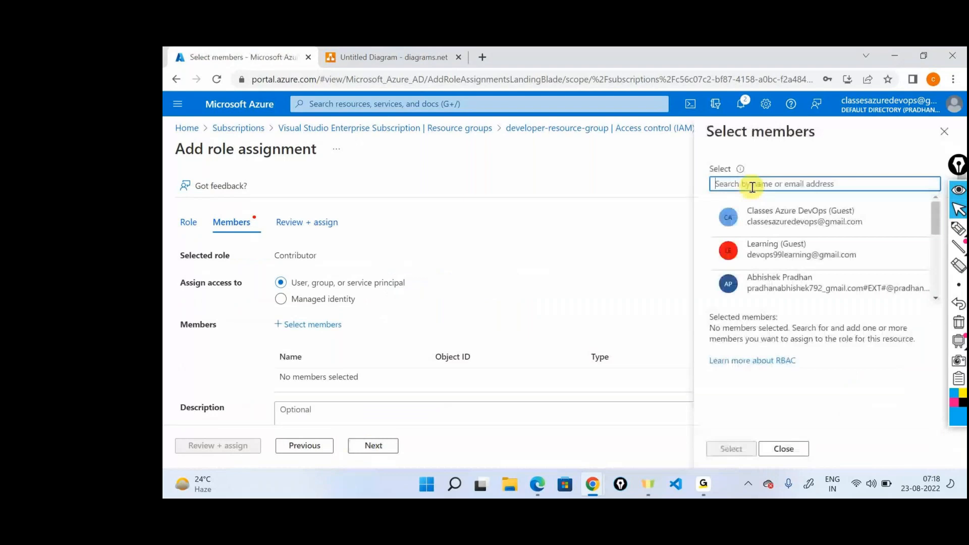
pyautogui.write('user1')
pyautogui.click(788, 217)
pyautogui.click(721, 449)
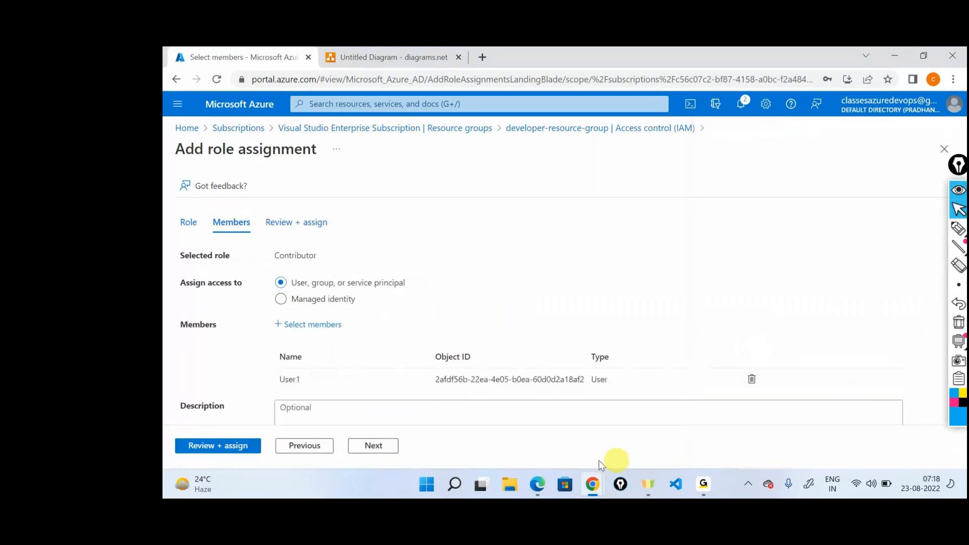
pyautogui.click(229, 446)
pyautogui.click(232, 447)
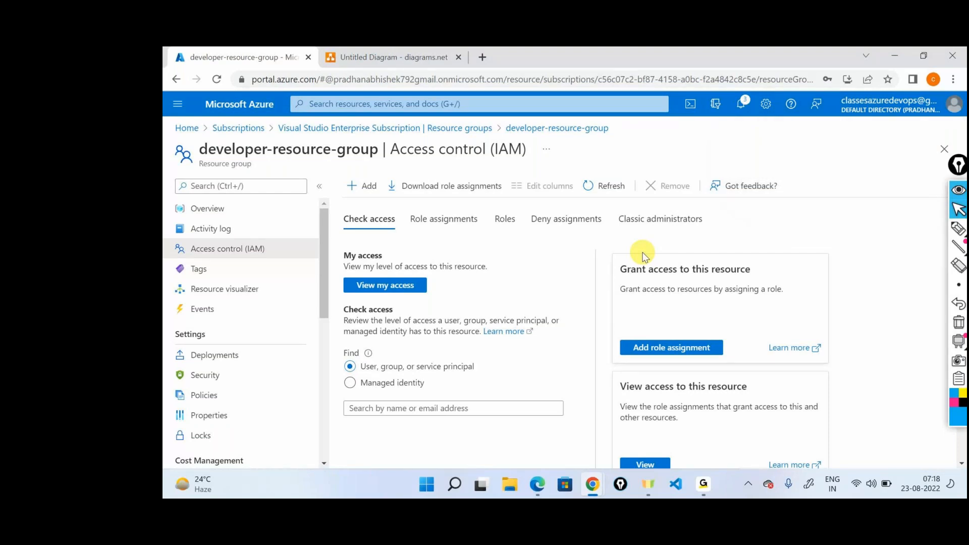
# Step: Switch to User1's incognito Azure portal, reload the subscription overview, and check the billing access notice and signed-in account
pyautogui.click(597, 482)
pyautogui.click(665, 420)
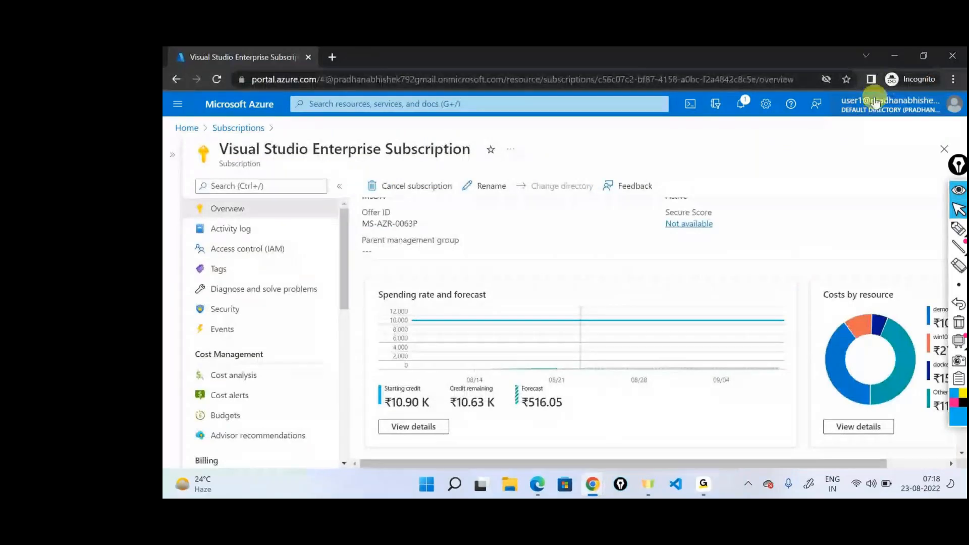
pyautogui.click(217, 79)
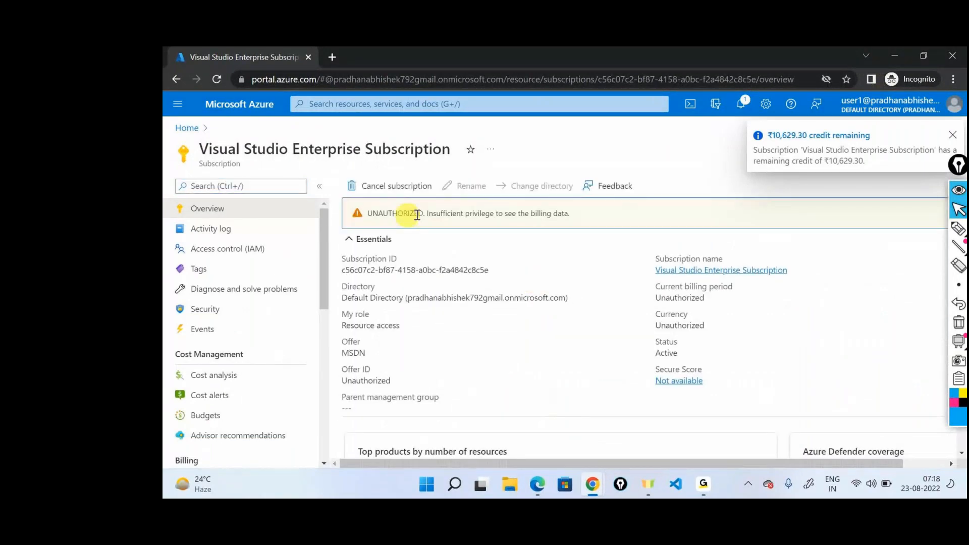
pyautogui.moveTo(408, 214); pyautogui.dragTo(572, 214)
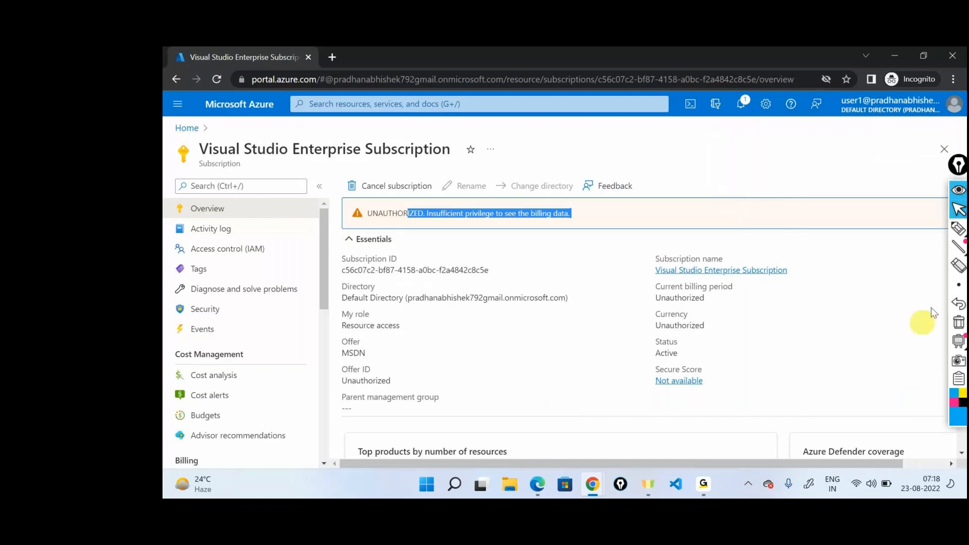
pyautogui.click(898, 112)
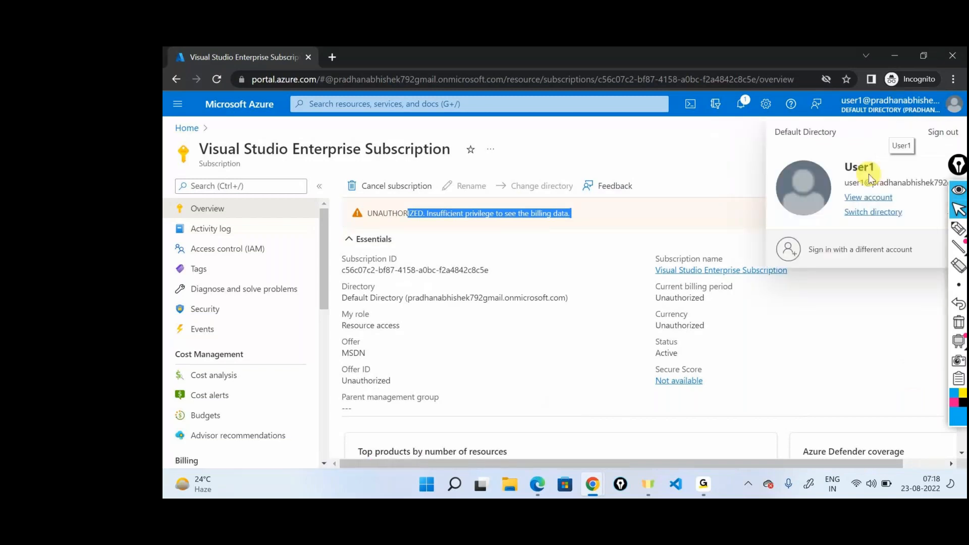
# Step: Open the resource groups list from User1's portal home and refresh it to check which groups are accessible
pyautogui.click(187, 128)
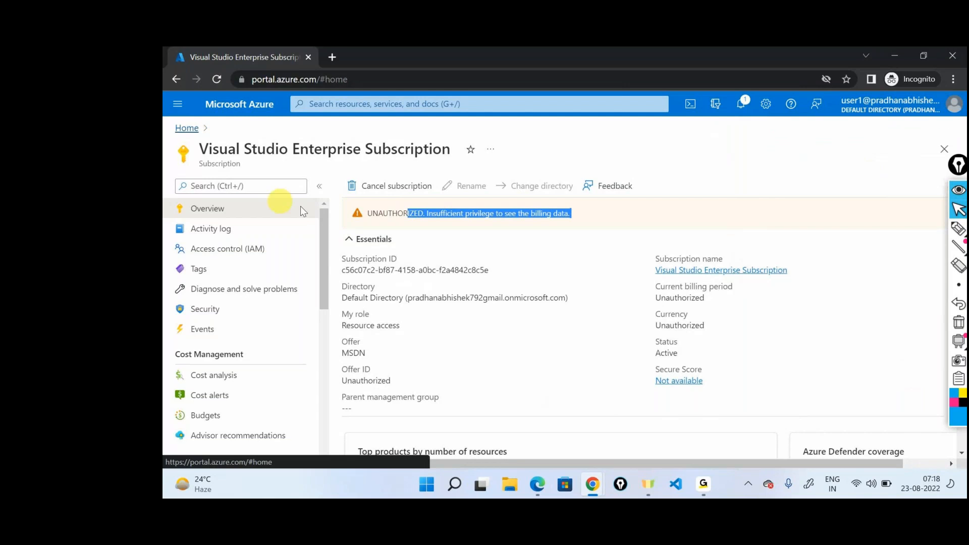
pyautogui.click(445, 178)
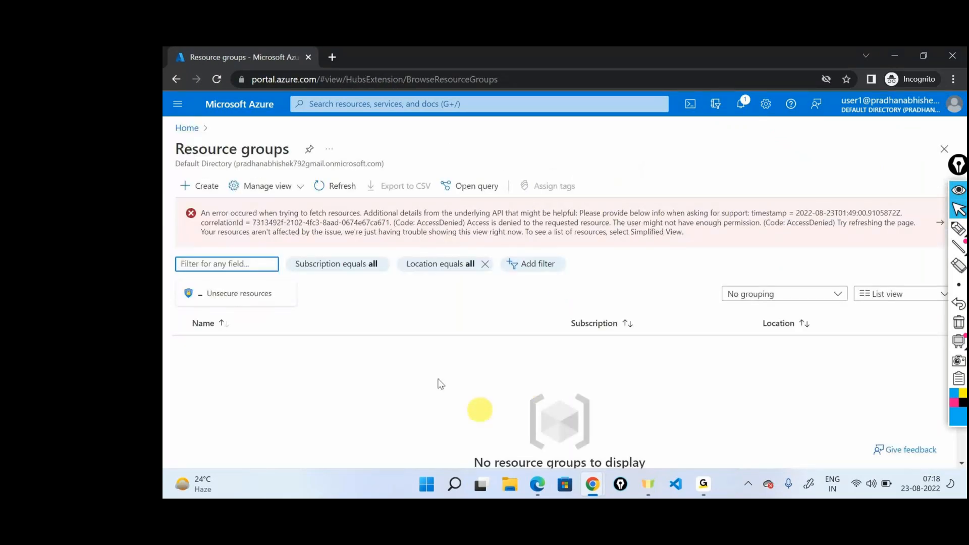
pyautogui.click(699, 246)
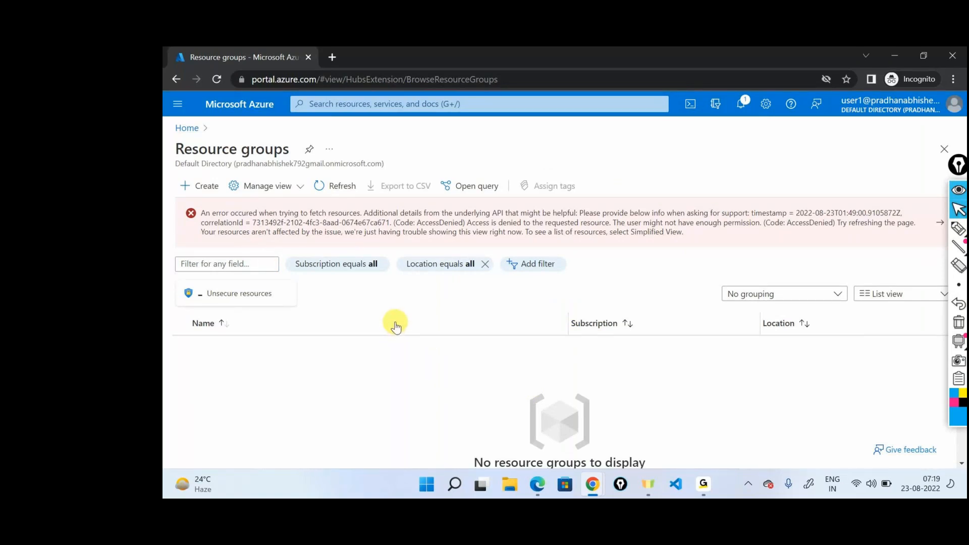
pyautogui.click(323, 186)
pyautogui.click(339, 182)
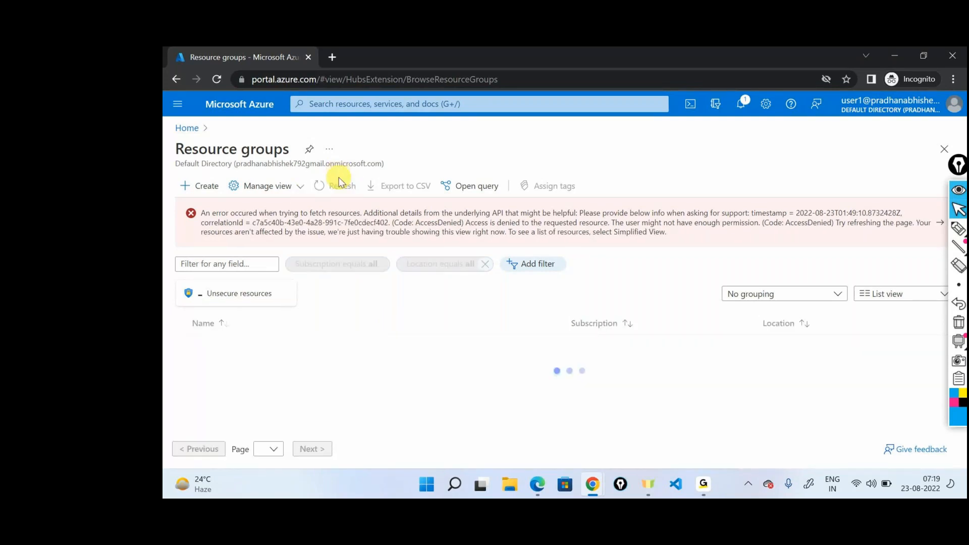
pyautogui.click(341, 181)
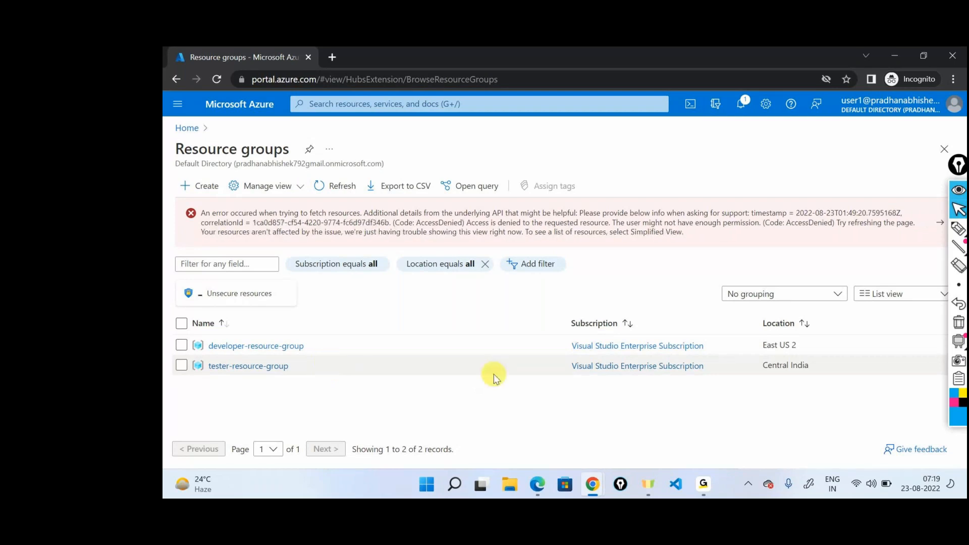
# Step: Reload User1's resource groups page, inspect tester-resource-group, then close it and reload the list again
pyautogui.click(209, 77)
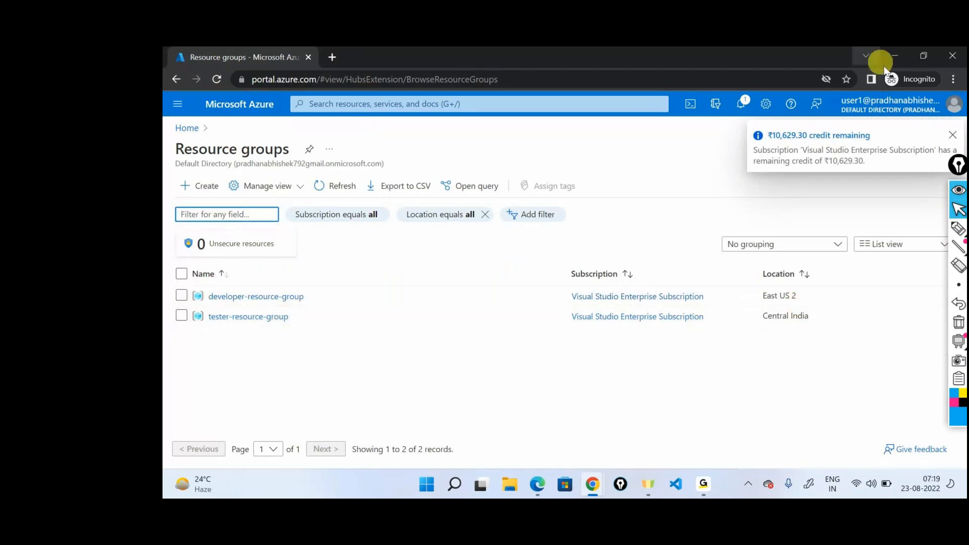
pyautogui.click(241, 316)
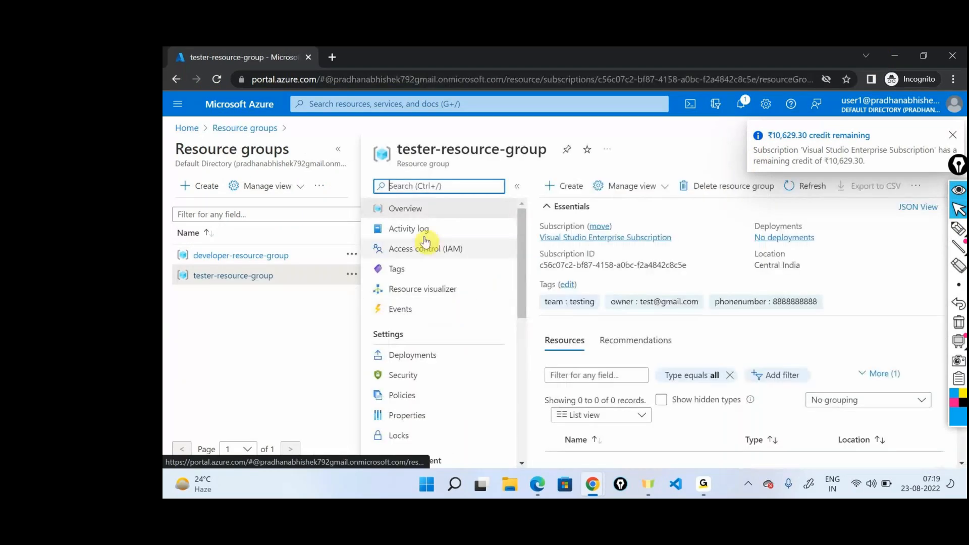
pyautogui.tripleClick(433, 151)
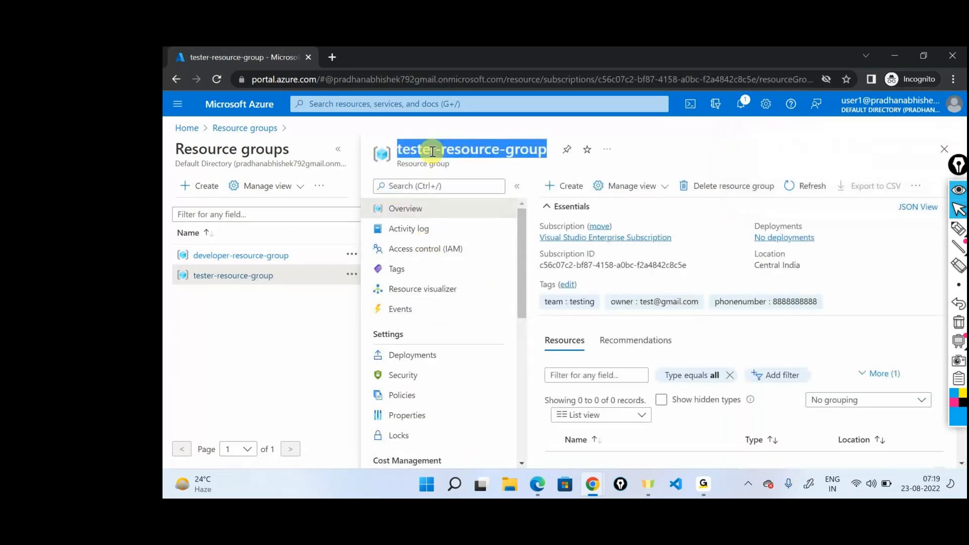
pyautogui.click(944, 148)
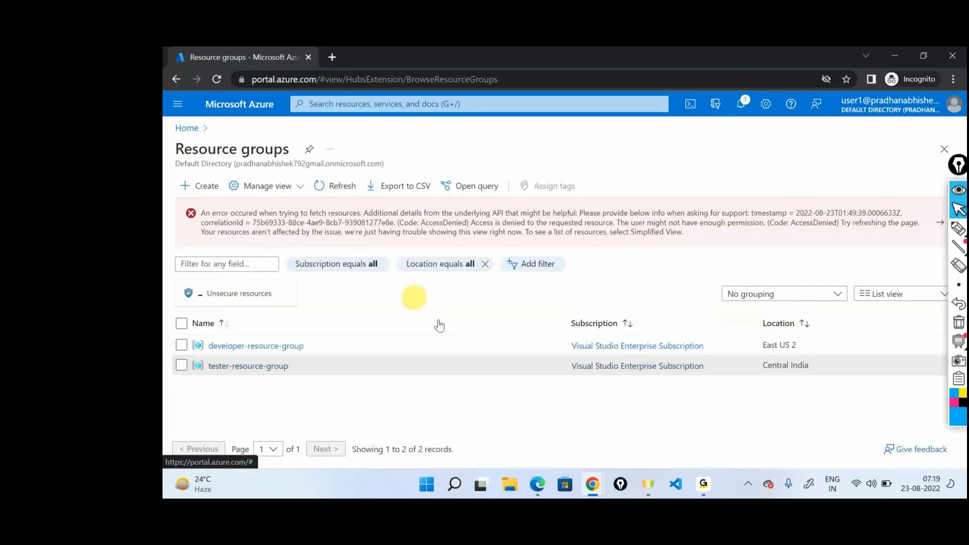
pyautogui.press('F5')
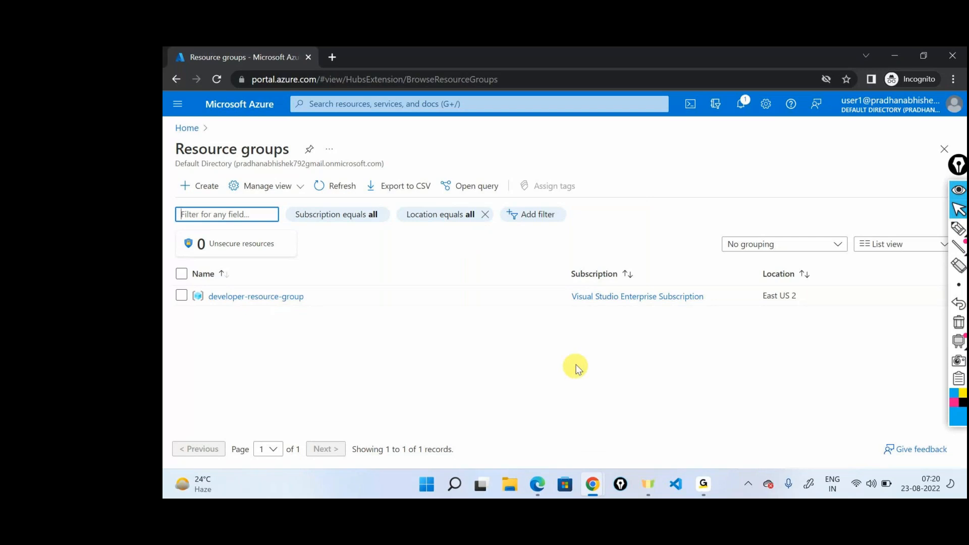
# Step: Switch to the diagrams.net drawing and move the U1 and U2 actors with their labels beneath the first and second resource groups
pyautogui.doubleClick(887, 51)
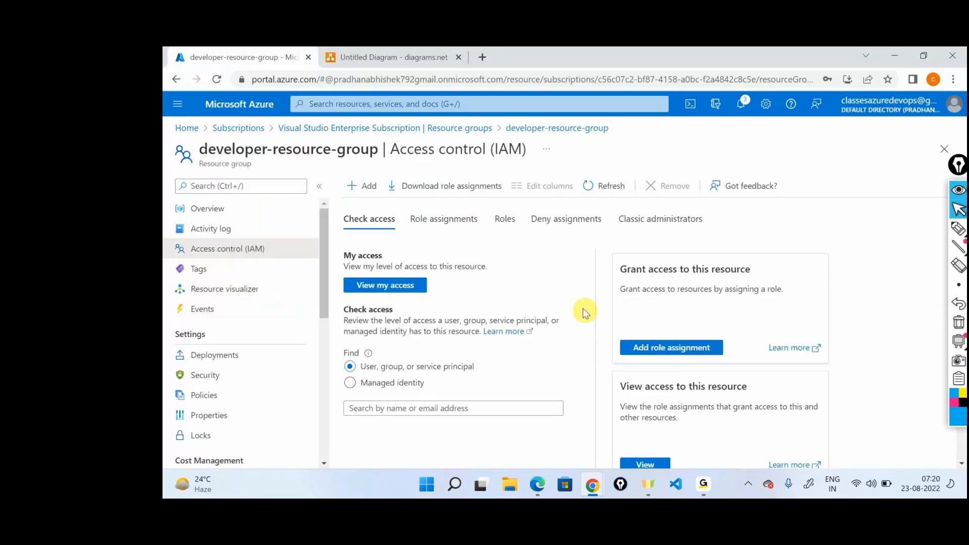
pyautogui.hotkey('ctrl', 'Tab')
pyautogui.moveTo(435, 156); pyautogui.dragTo(485, 400)
pyautogui.moveTo(472, 156); pyautogui.dragTo(509, 398)
pyautogui.moveTo(424, 232); pyautogui.dragTo(739, 399)
pyautogui.moveTo(472, 228); pyautogui.dragTo(755, 396)
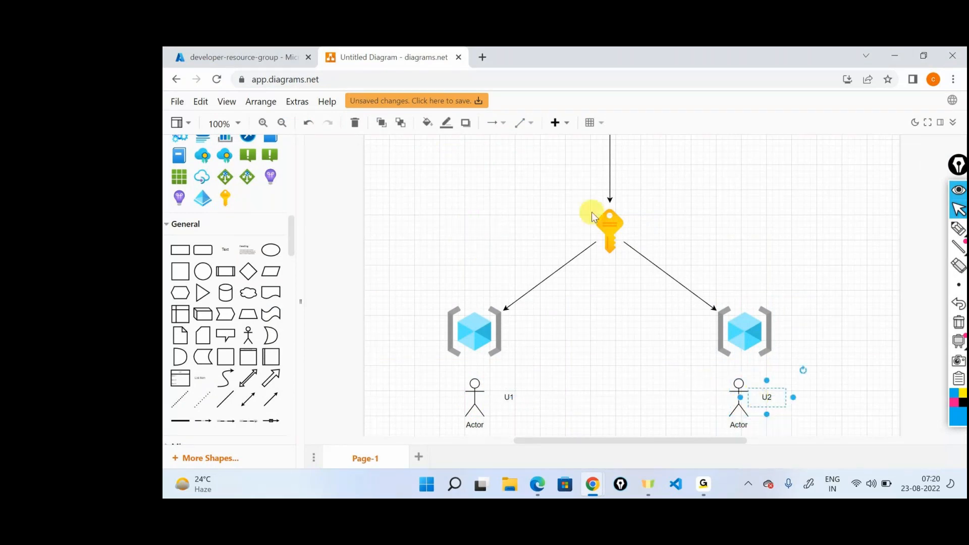
# Step: Place a text box beneath the U1 actor in the diagram
pyautogui.scroll(-1, 592, 212)
pyautogui.moveTo(248, 255); pyautogui.dragTo(461, 386)
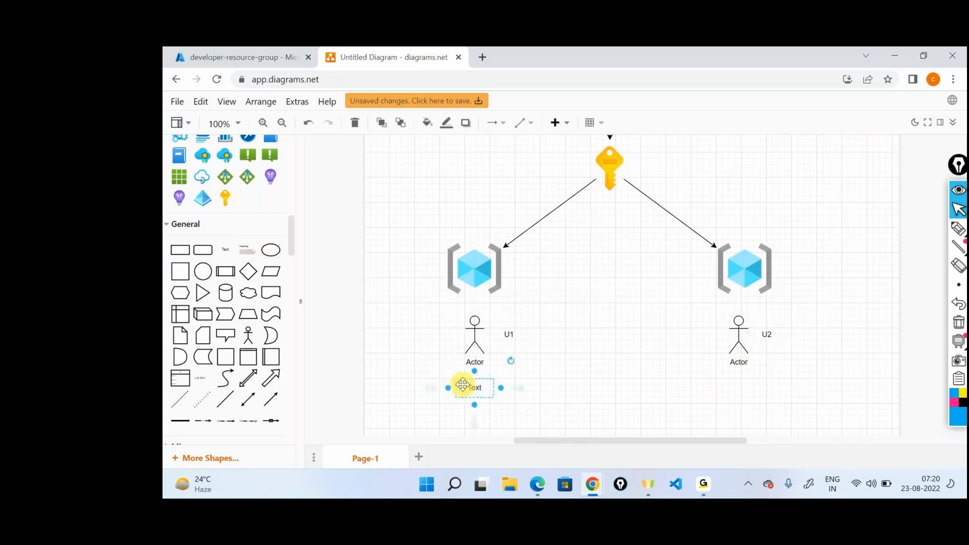
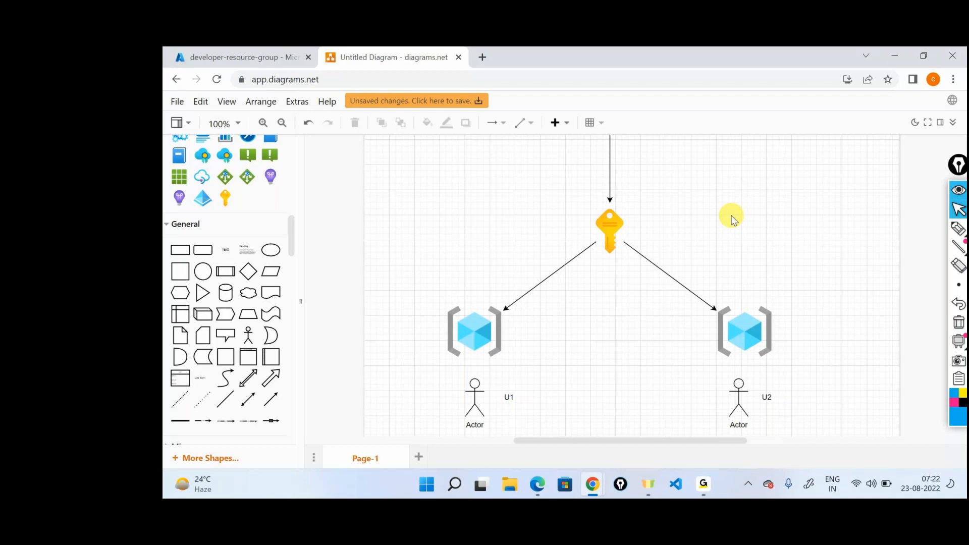
# Step: Annotate the diagram with a pen arrow from the subscription key to the first resource group and a stick figure with arrows to each scope level
pyautogui.click(619, 215)
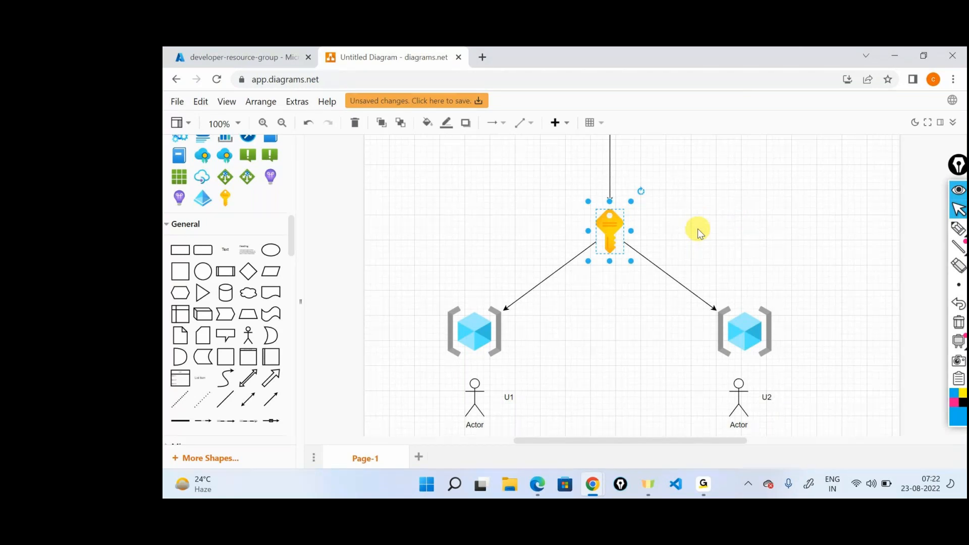
pyautogui.press('Tab')
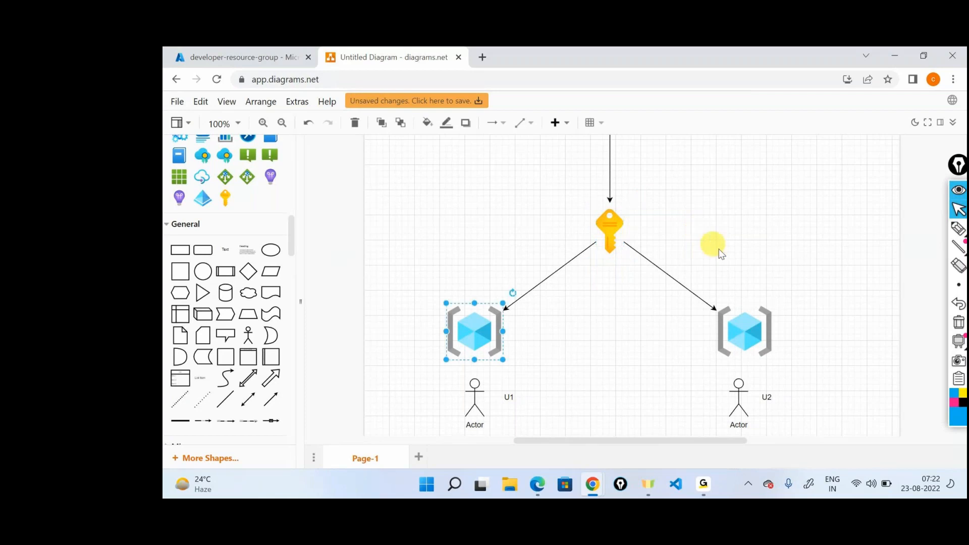
pyautogui.click(959, 229)
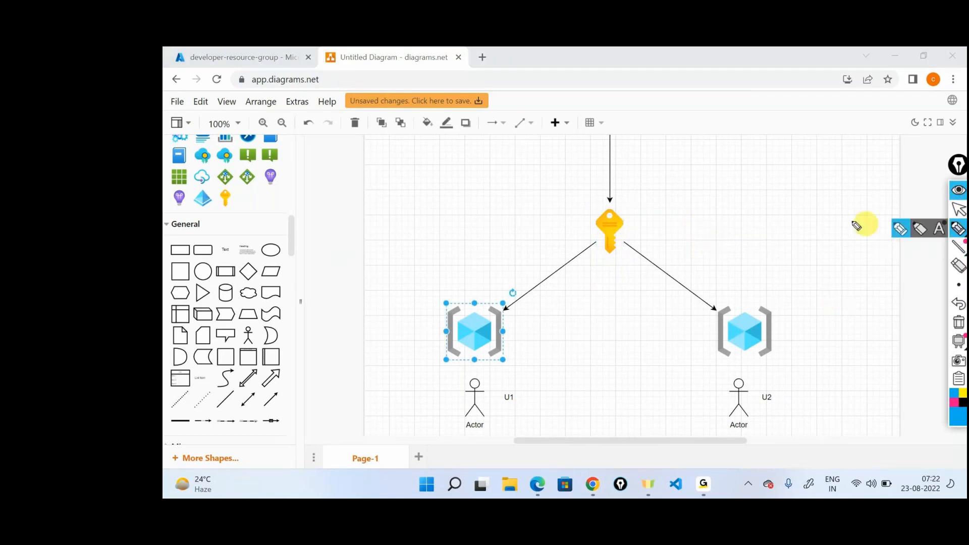
pyautogui.moveTo(629, 259); pyautogui.dragTo(515, 332)
pyautogui.moveTo(523, 310); pyautogui.dragTo(534, 335)
pyautogui.moveTo(434, 197)
pyautogui.mouseDown()
pyautogui.moveTo(448, 226)
pyautogui.moveTo(442, 248)
pyautogui.mouseUp()
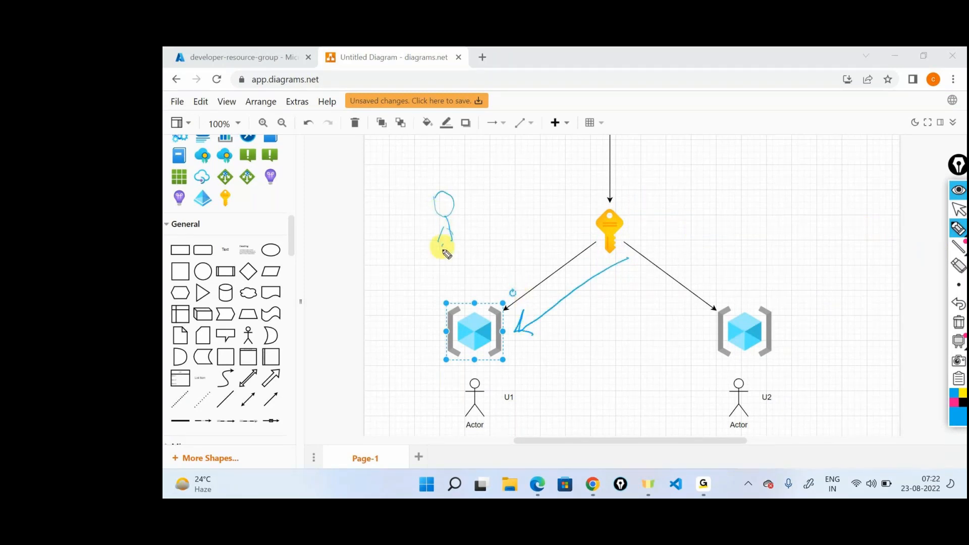
pyautogui.moveTo(460, 204)
pyautogui.mouseDown()
pyautogui.moveTo(543, 131)
pyautogui.moveTo(516, 206)
pyautogui.moveTo(575, 223)
pyautogui.moveTo(477, 301)
pyautogui.moveTo(483, 287)
pyautogui.mouseUp()
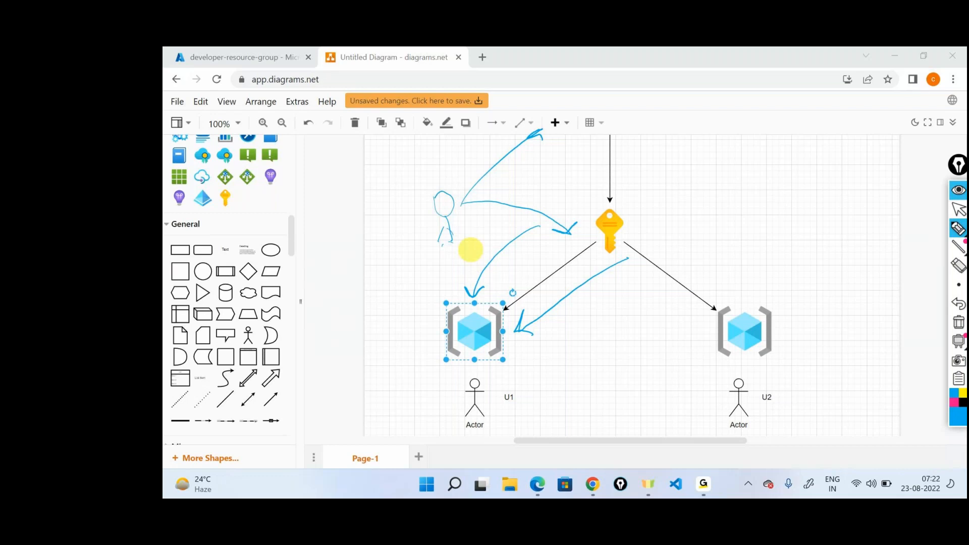
# Step: Box the second resource group and its U2 actor in pen, mark arrows above the key, and clear all annotations
pyautogui.moveTo(770, 295)
pyautogui.mouseDown()
pyautogui.moveTo(702, 302)
pyautogui.moveTo(802, 418)
pyautogui.moveTo(736, 293)
pyautogui.mouseUp()
pyautogui.moveTo(646, 129)
pyautogui.mouseDown()
pyautogui.moveTo(656, 119)
pyautogui.moveTo(638, 236)
pyautogui.moveTo(634, 218)
pyautogui.mouseUp()
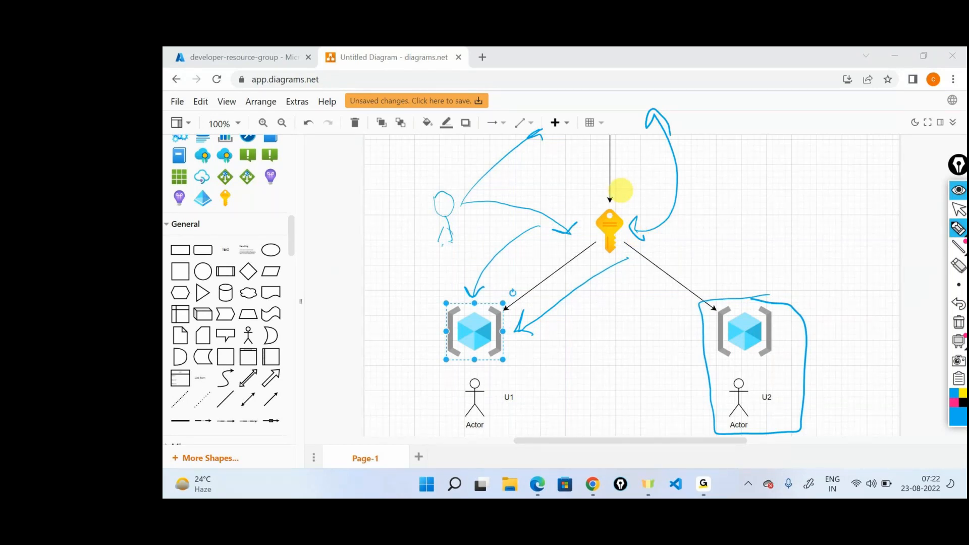
pyautogui.moveTo(753, 377); pyautogui.dragTo(783, 396)
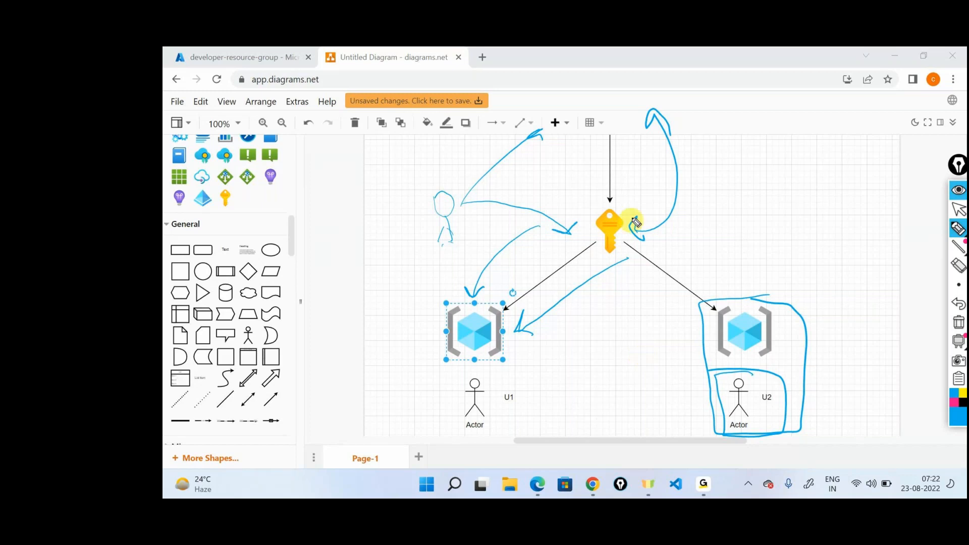
pyautogui.moveTo(638, 200); pyautogui.dragTo(642, 147)
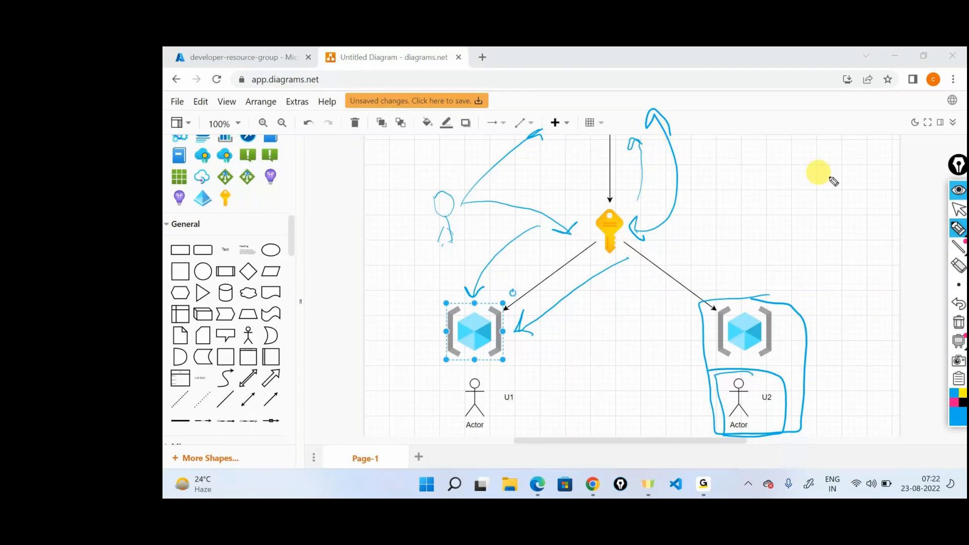
pyautogui.click(958, 322)
pyautogui.click(959, 209)
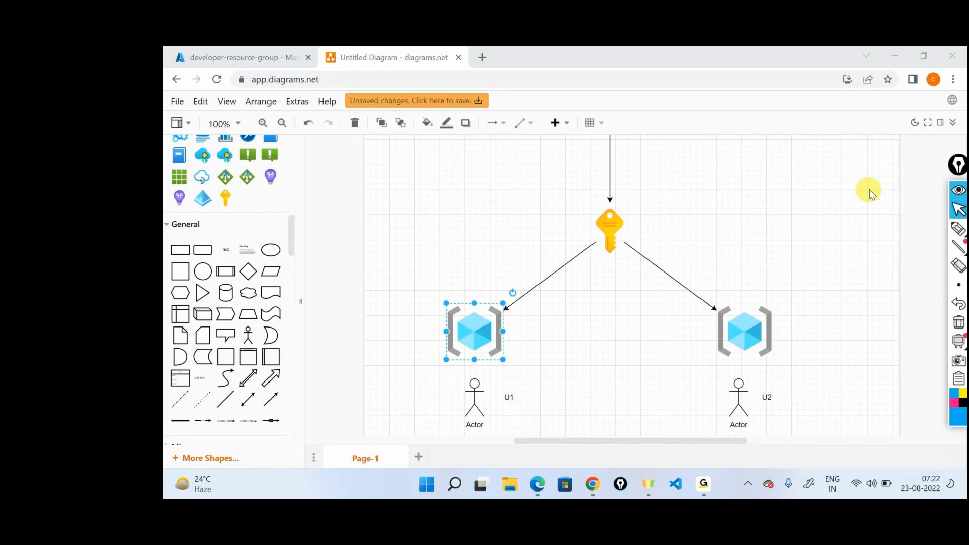
# Step: Deselect the resource group and view the diagram in fullscreen briefly before restoring the editor layout
pyautogui.click(785, 251)
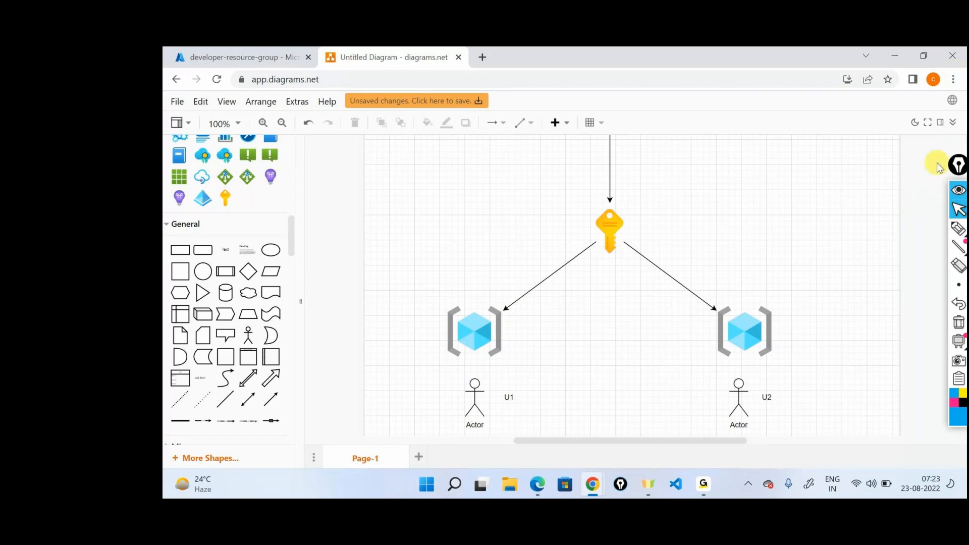
pyautogui.click(927, 123)
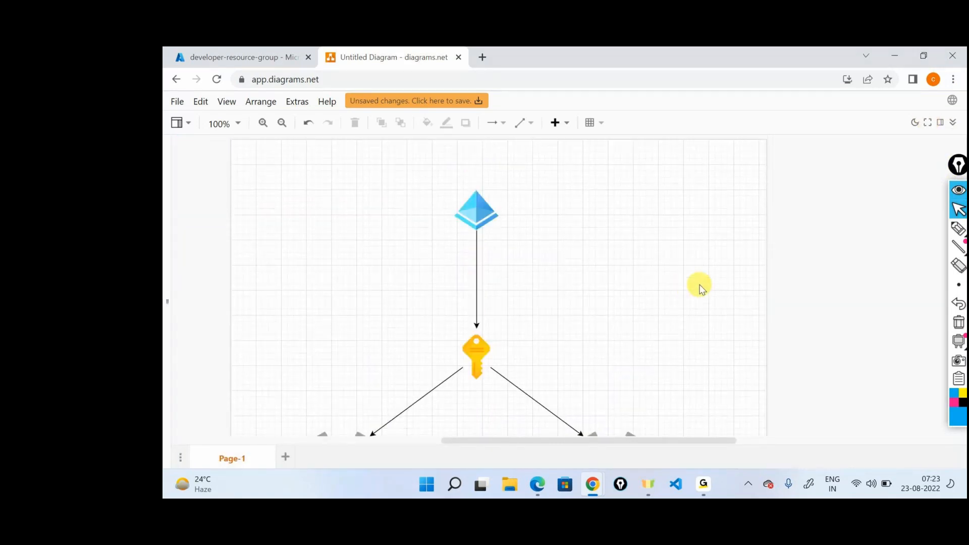
pyautogui.click(929, 123)
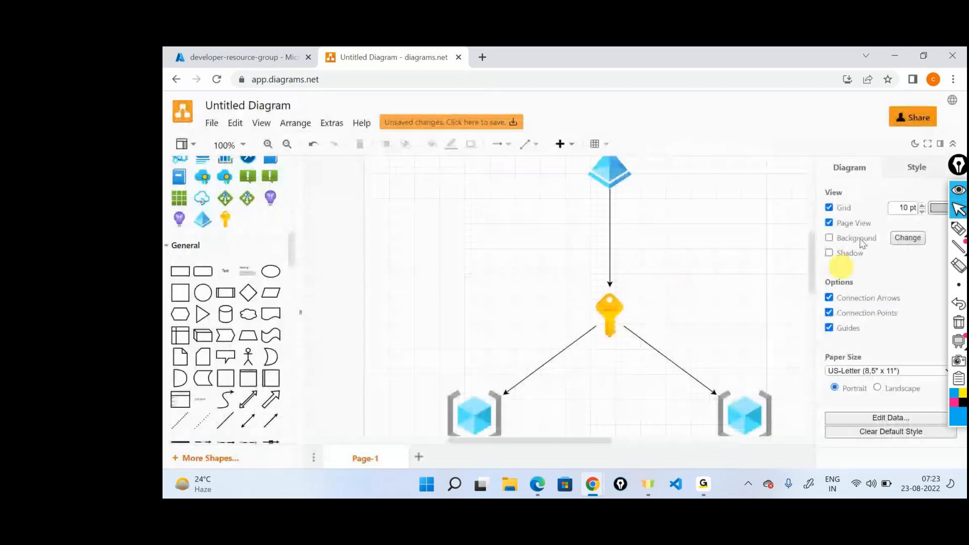
# Step: Move the annotation toolbar out of the way, close the diagram format panel, and reposition the toolbar
pyautogui.moveTo(960, 164); pyautogui.dragTo(959, 240)
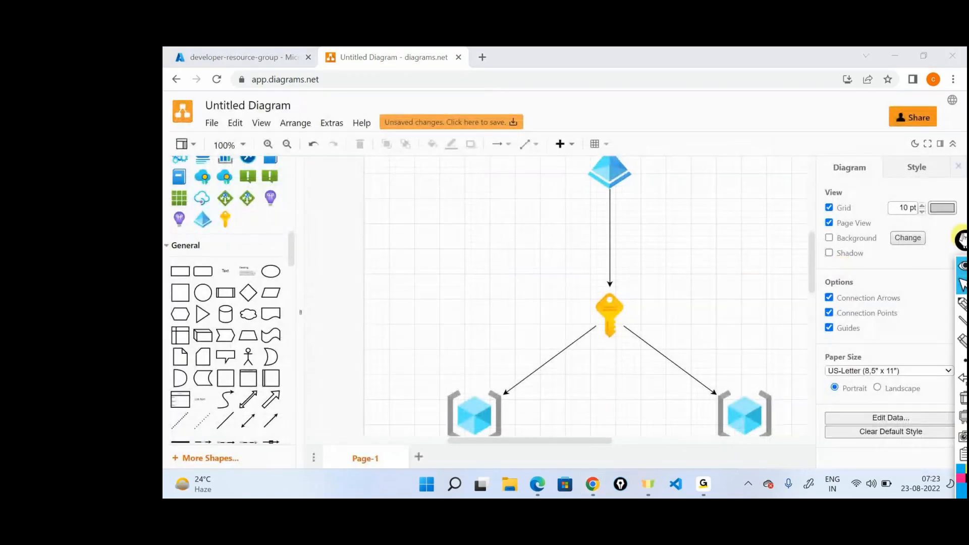
pyautogui.click(958, 167)
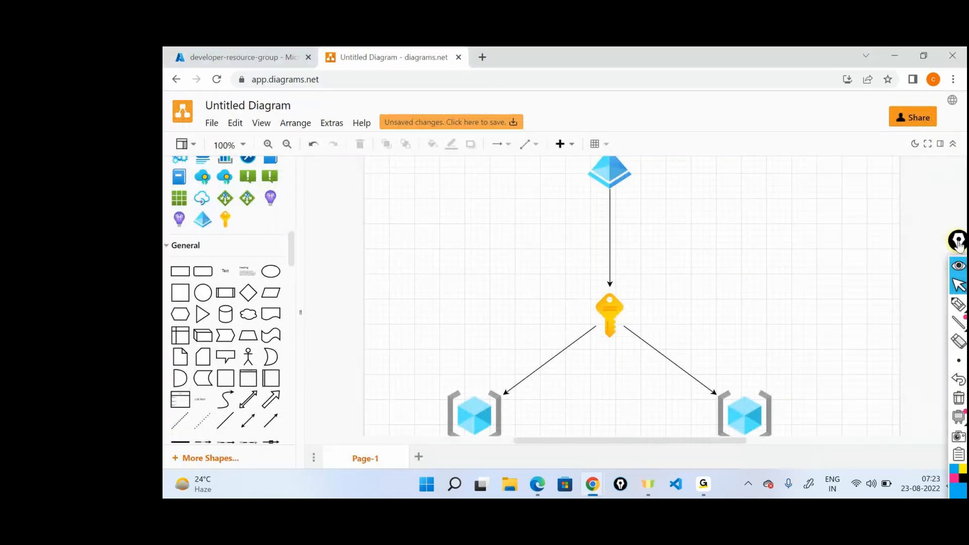
pyautogui.moveTo(959, 243); pyautogui.dragTo(953, 210)
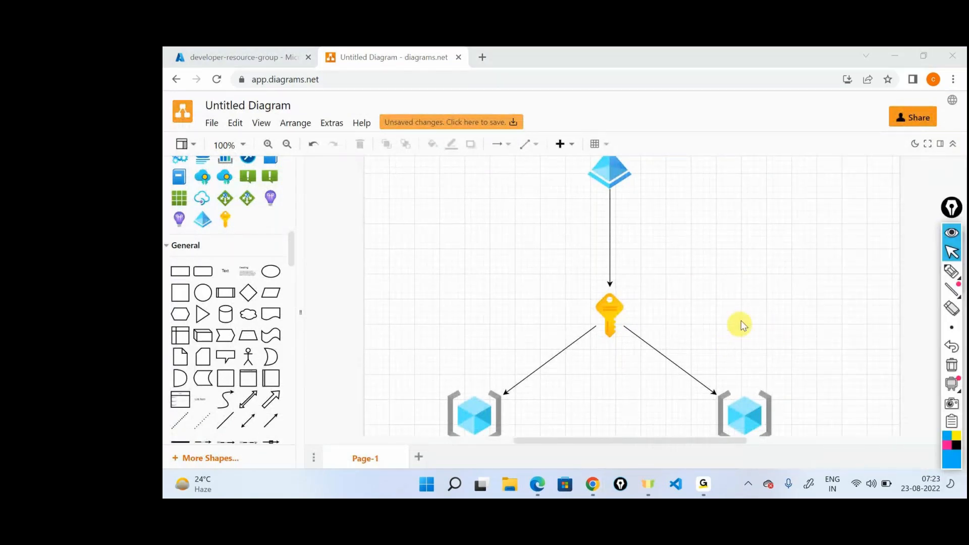
pyautogui.scroll(-3, 749, 255)
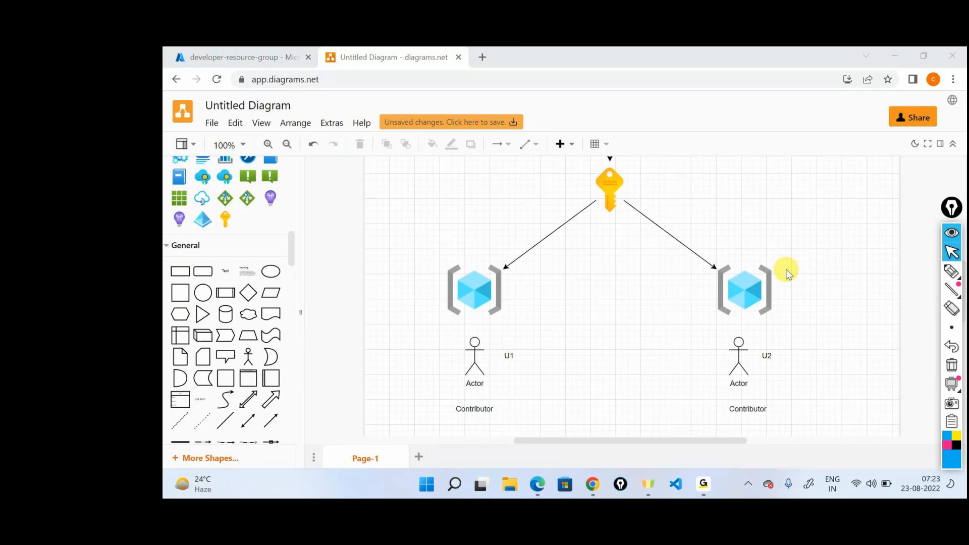
pyautogui.moveTo(703, 484)
pyautogui.click(727, 406)
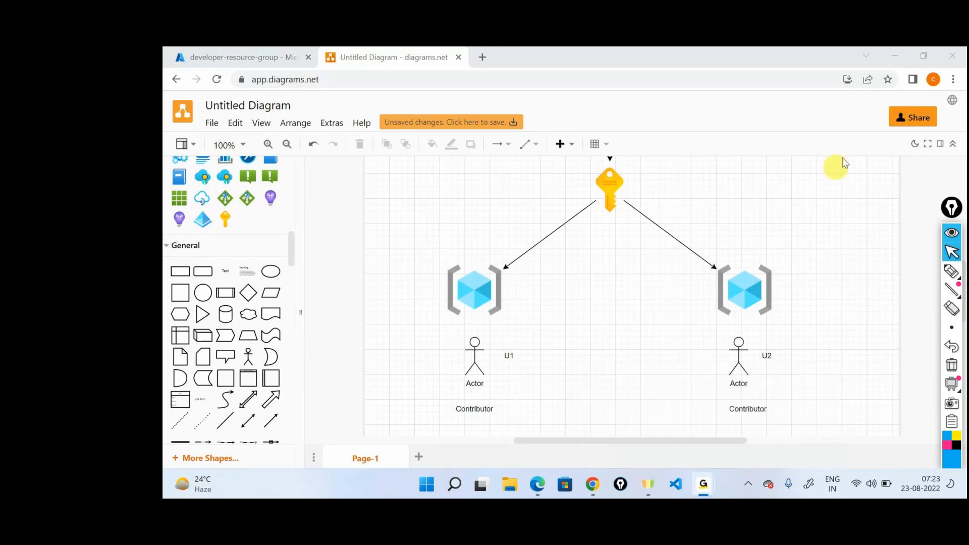
pyautogui.click(897, 62)
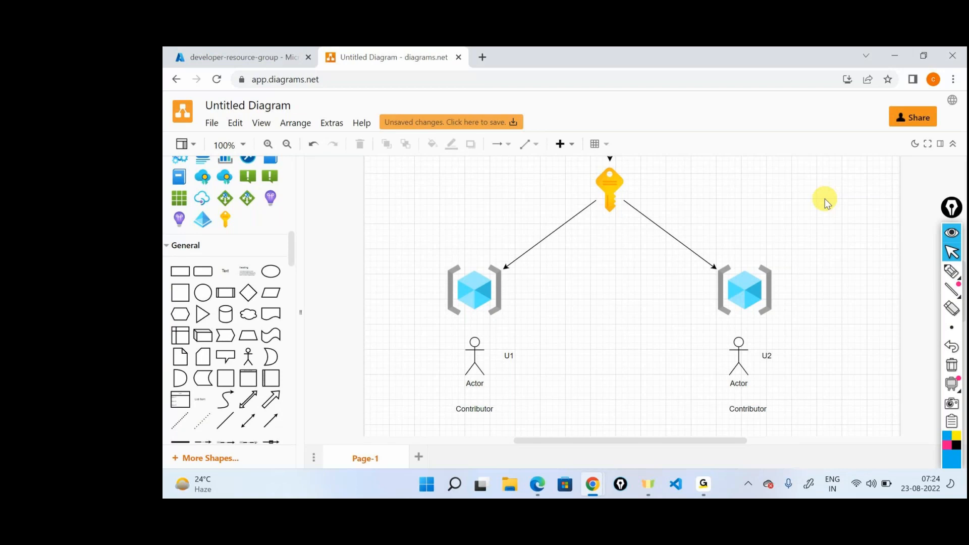
# Step: Duplicate the U1 actor and its label beside the subscription key and connect the copy to the key with an arrow
pyautogui.scroll(1, 686, 335)
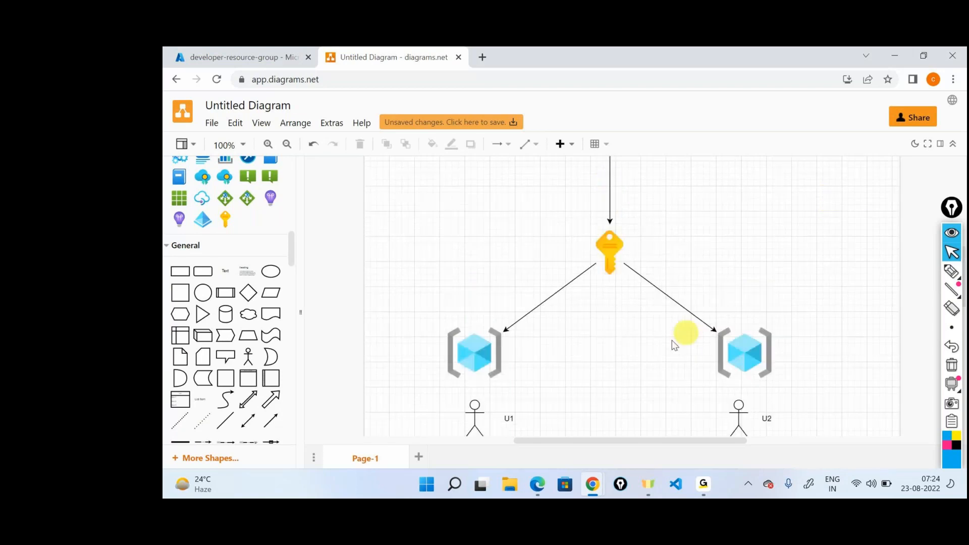
pyautogui.click(507, 408)
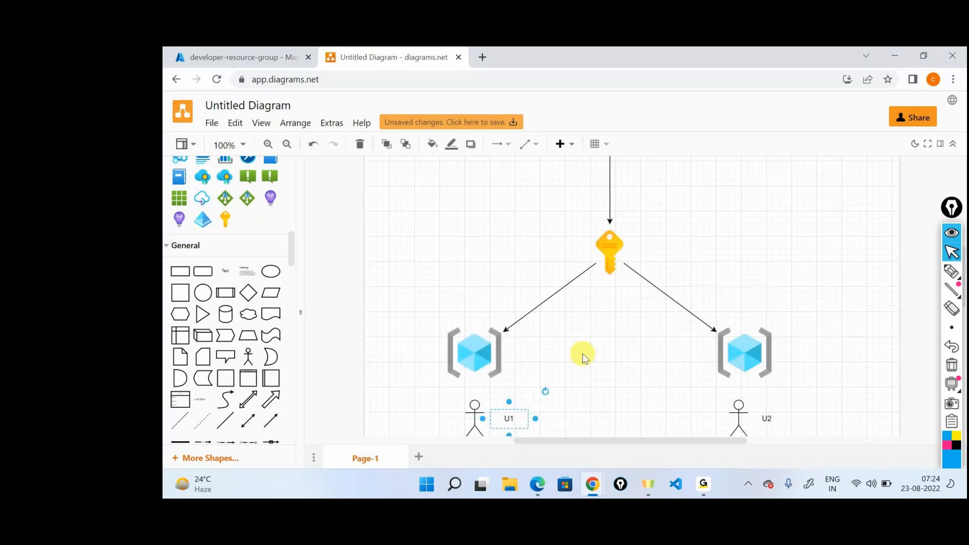
pyautogui.scroll(-1, 583, 356)
pyautogui.click(471, 364)
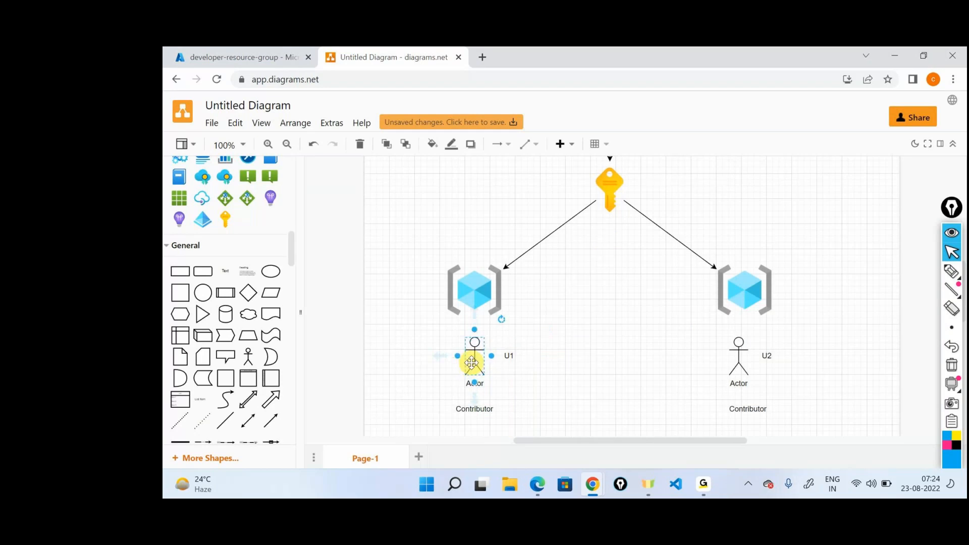
pyautogui.moveTo(474, 363); pyautogui.dragTo(471, 180)
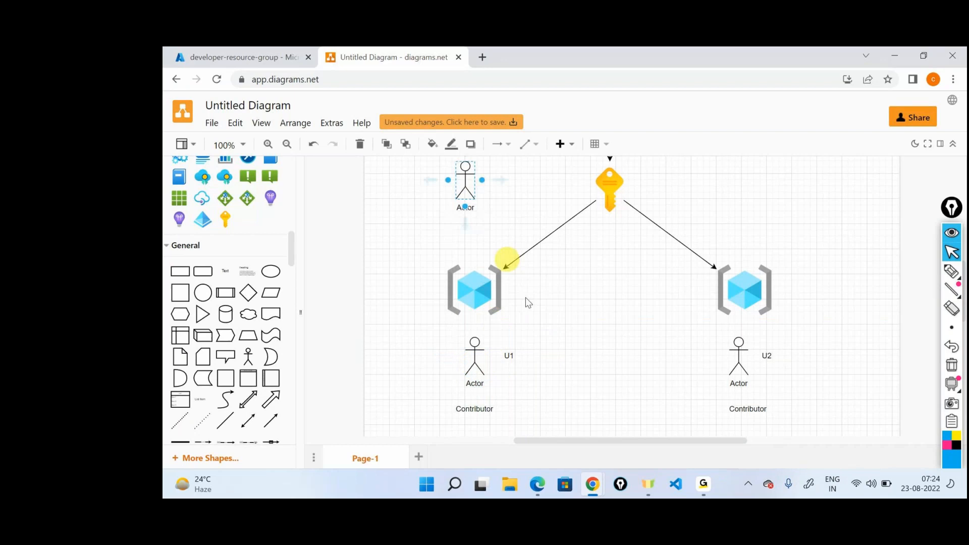
pyautogui.click(504, 348)
pyautogui.moveTo(504, 347); pyautogui.dragTo(598, 187)
pyautogui.click(629, 283)
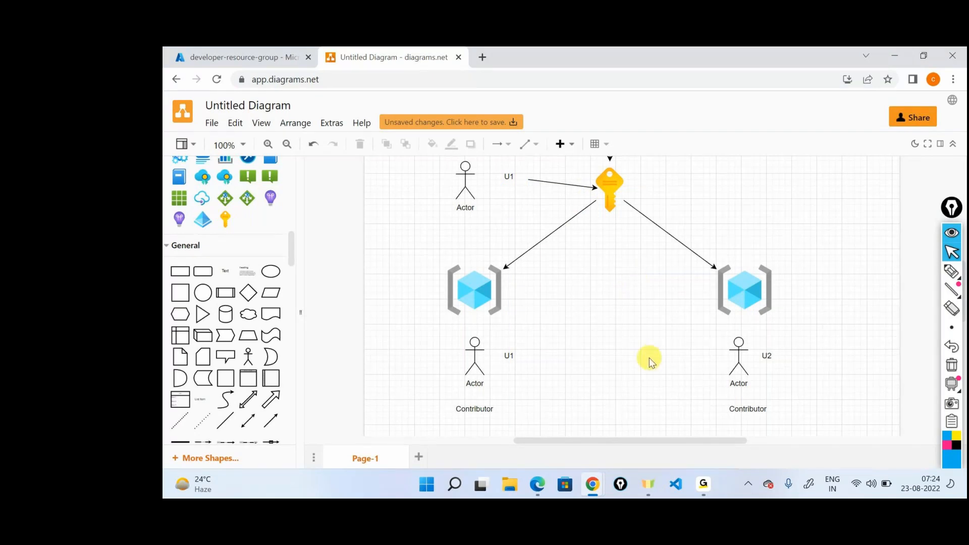
# Step: Circle the U1 copy and the key in pen, and handwrite "Reader" for the key and "contributor" for the first resource group
pyautogui.scroll(3, 651, 362)
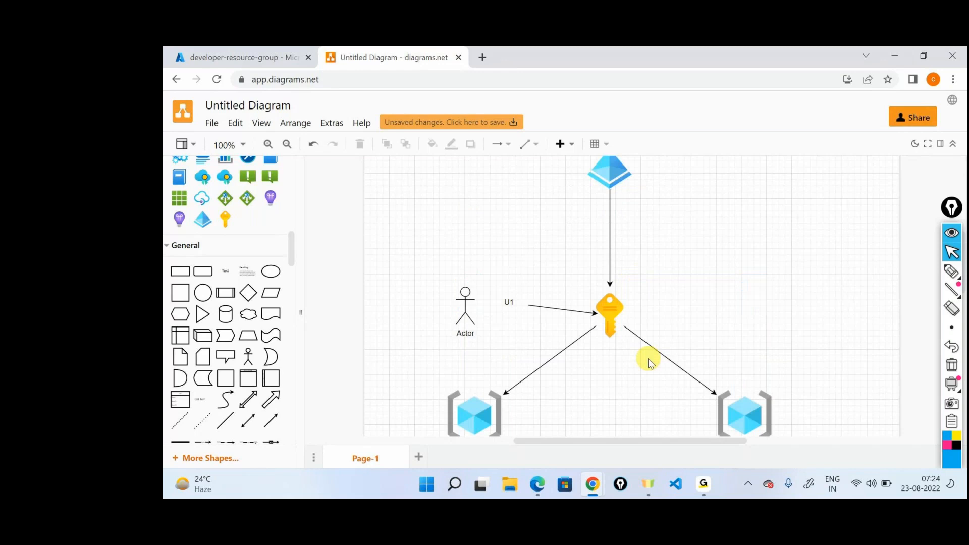
pyautogui.click(952, 271)
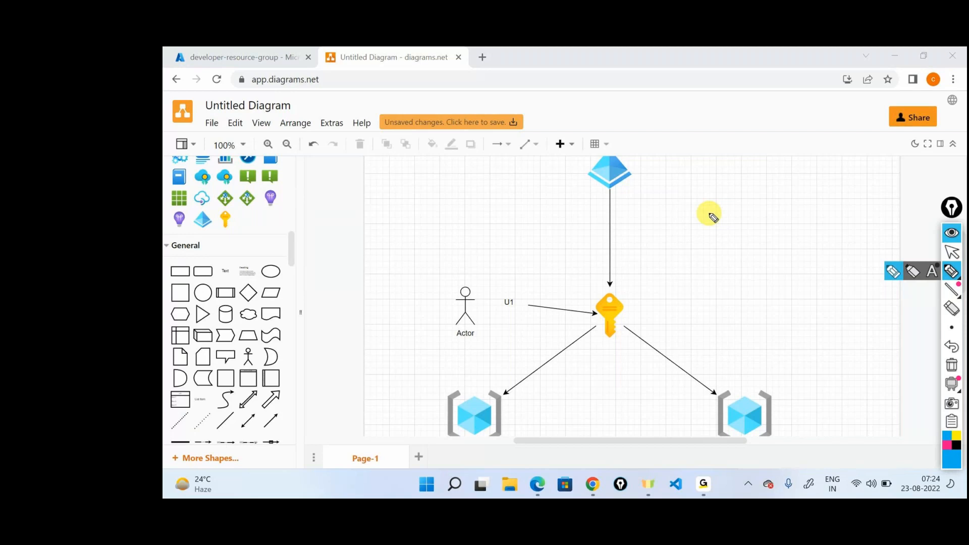
pyautogui.moveTo(474, 275)
pyautogui.mouseDown()
pyautogui.moveTo(440, 318)
pyautogui.moveTo(503, 274)
pyautogui.moveTo(447, 277)
pyautogui.mouseUp()
pyautogui.moveTo(613, 284)
pyautogui.mouseDown()
pyautogui.moveTo(640, 310)
pyautogui.moveTo(630, 283)
pyautogui.moveTo(723, 294)
pyautogui.moveTo(793, 251)
pyautogui.mouseUp()
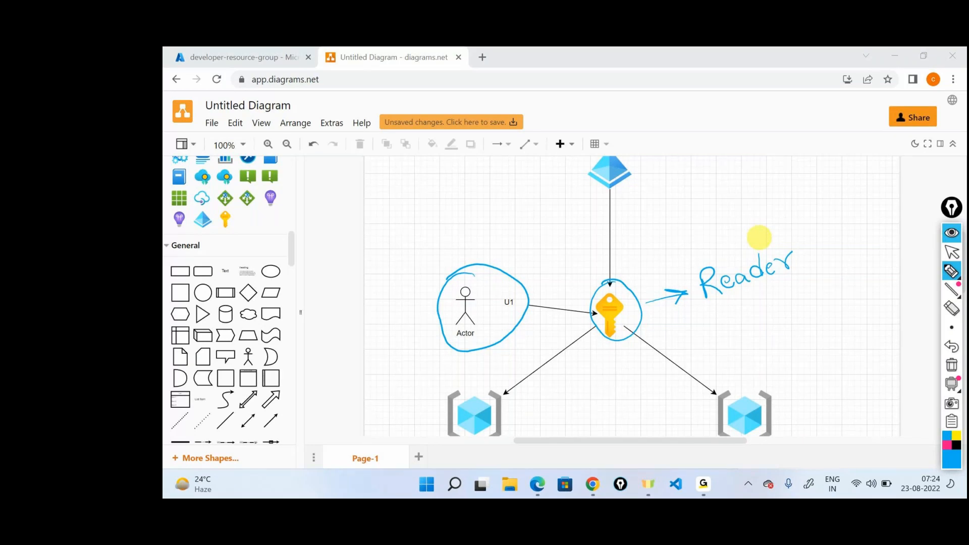
pyautogui.moveTo(564, 398)
pyautogui.mouseDown()
pyautogui.moveTo(511, 419)
pyautogui.moveTo(554, 427)
pyautogui.moveTo(612, 402)
pyautogui.moveTo(654, 369)
pyautogui.mouseUp()
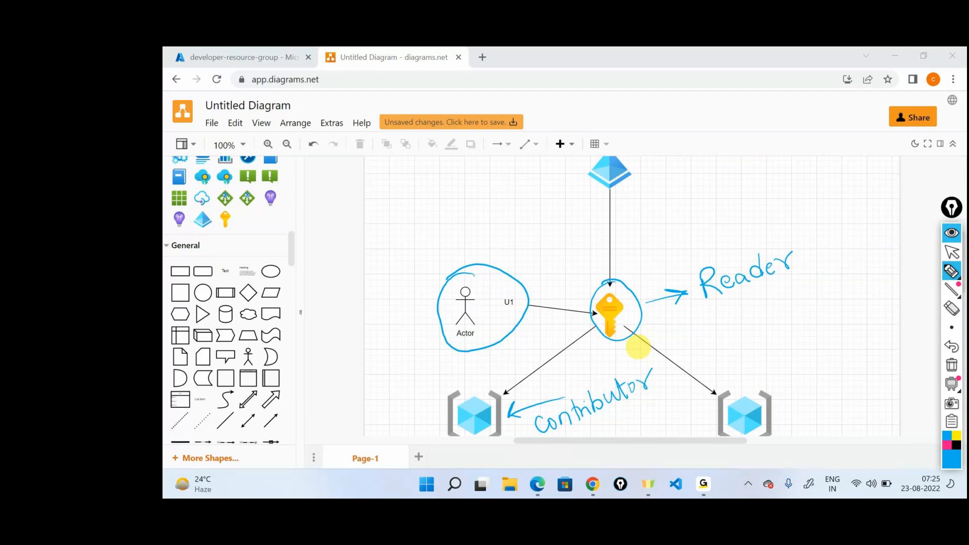
# Step: Box the Reader note, draw inheritance arrows from it to contributor and the second resource group, box both groups, and clear all annotations
pyautogui.moveTo(702, 313)
pyautogui.mouseDown()
pyautogui.moveTo(802, 239)
pyautogui.moveTo(693, 318)
pyautogui.mouseUp()
pyautogui.moveTo(763, 295)
pyautogui.mouseDown()
pyautogui.moveTo(722, 348)
pyautogui.moveTo(656, 388)
pyautogui.mouseUp()
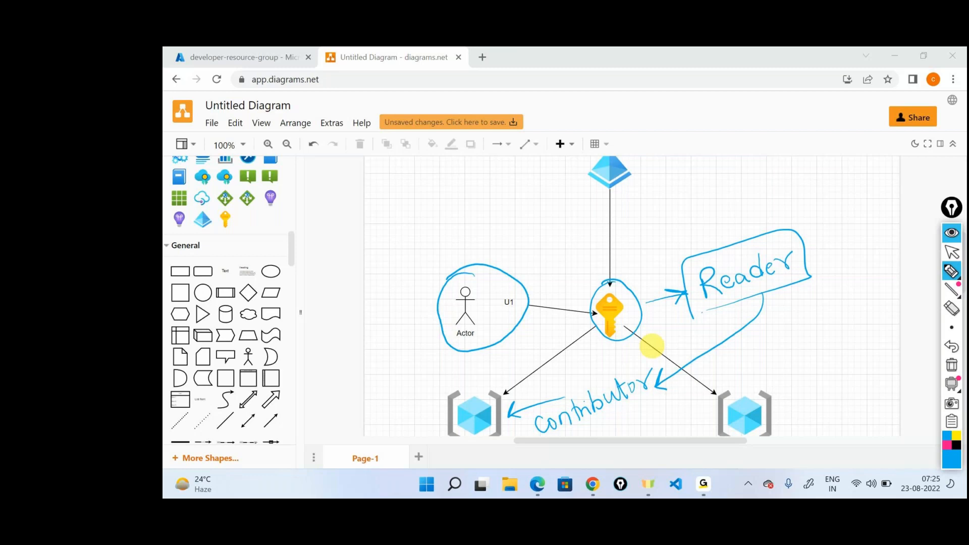
pyautogui.moveTo(786, 290); pyautogui.dragTo(781, 374)
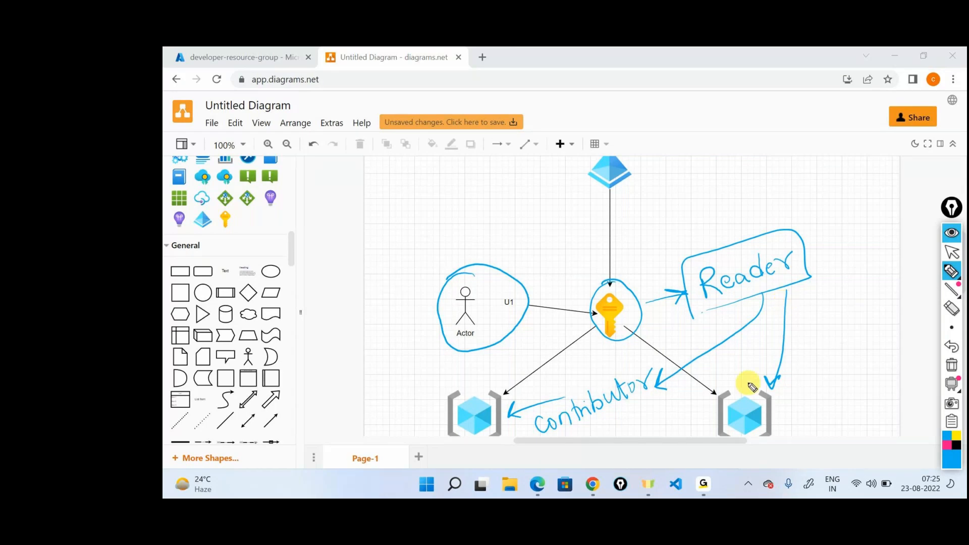
pyautogui.moveTo(755, 383)
pyautogui.mouseDown()
pyautogui.moveTo(697, 398)
pyautogui.moveTo(760, 448)
pyautogui.moveTo(755, 382)
pyautogui.mouseUp()
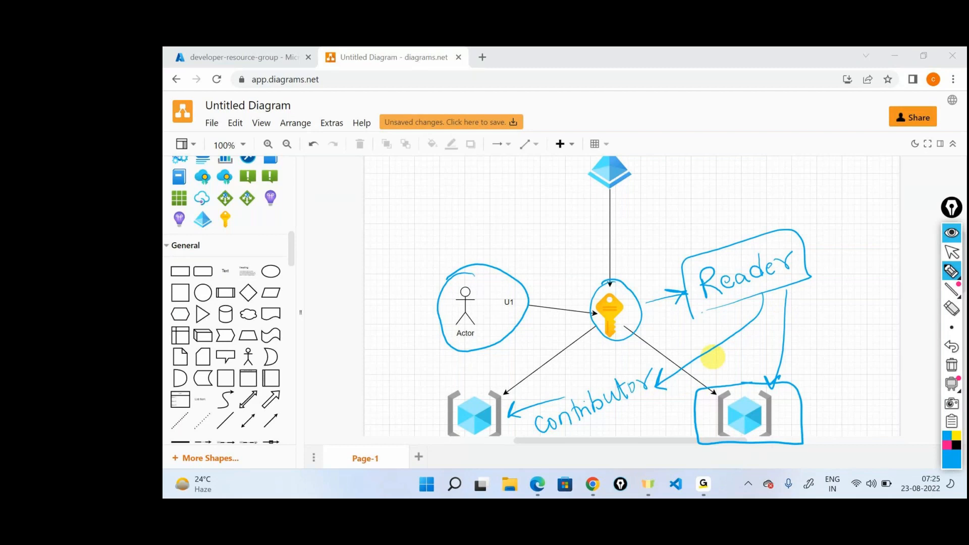
pyautogui.moveTo(502, 374)
pyautogui.mouseDown()
pyautogui.moveTo(436, 437)
pyautogui.moveTo(492, 373)
pyautogui.mouseUp()
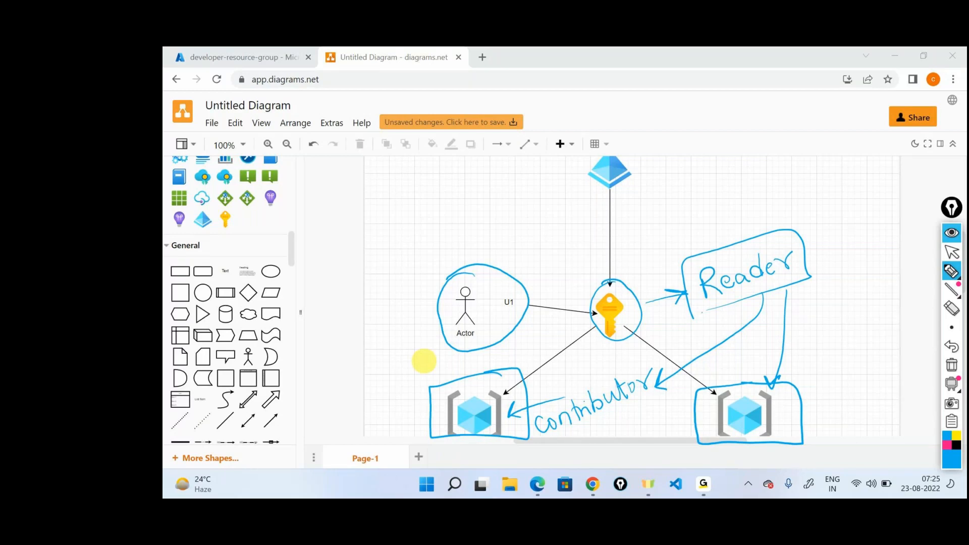
pyautogui.click(953, 364)
pyautogui.click(953, 254)
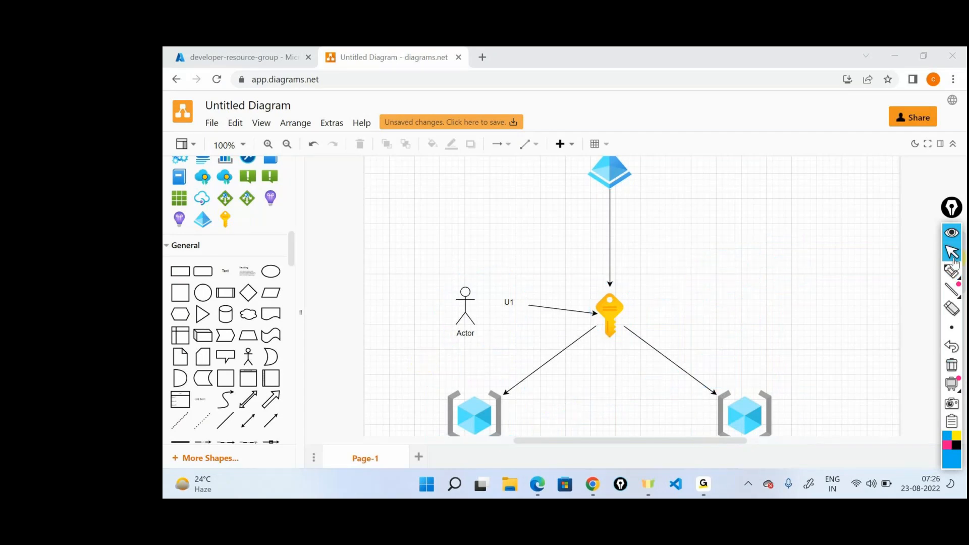
# Step: Handwrite "Reader" in pen beside the subscription key in the diagram
pyautogui.scroll(-3, 745, 252)
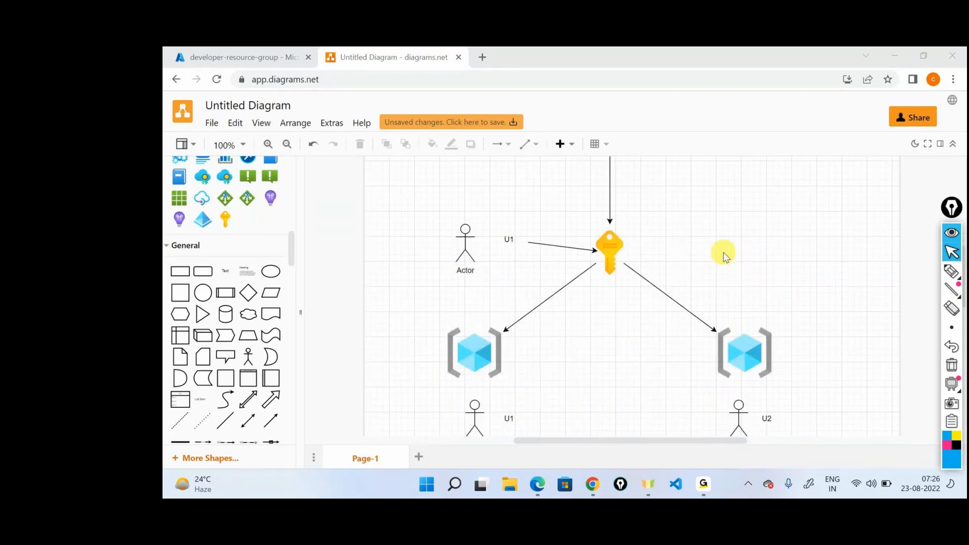
pyautogui.moveTo(948, 277)
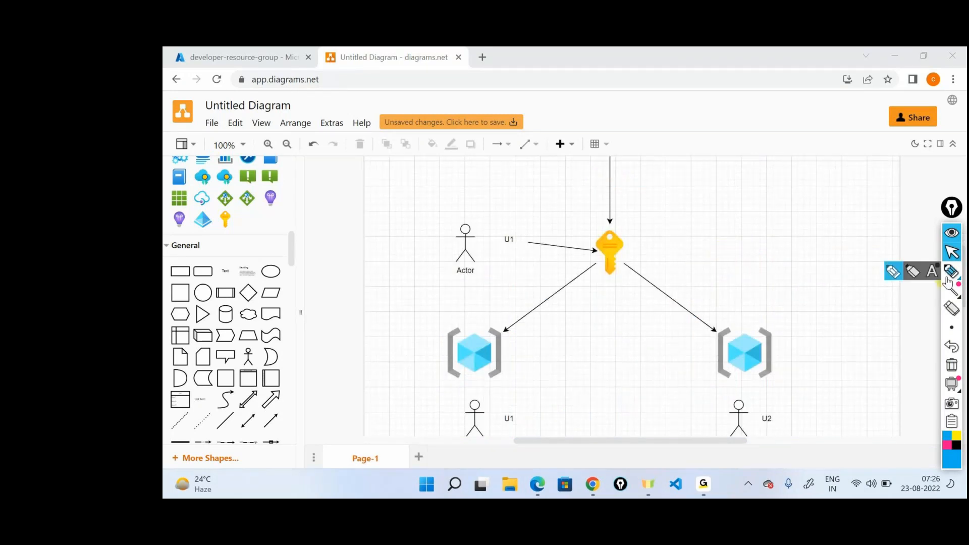
pyautogui.click(948, 279)
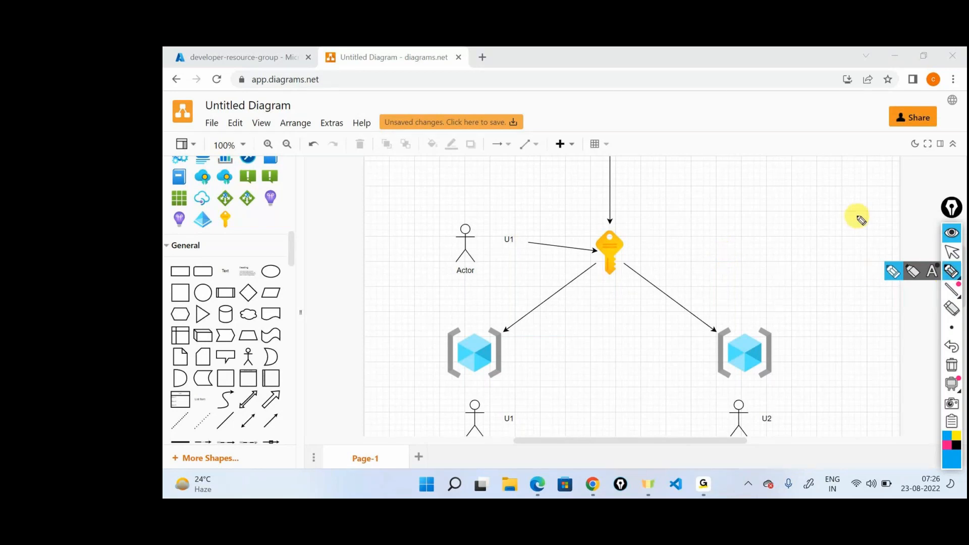
pyautogui.moveTo(648, 239); pyautogui.dragTo(649, 261)
pyautogui.moveTo(646, 239); pyautogui.dragTo(661, 254)
pyautogui.moveTo(662, 247)
pyautogui.mouseDown()
pyautogui.moveTo(688, 224)
pyautogui.moveTo(690, 243)
pyautogui.moveTo(705, 246)
pyautogui.mouseUp()
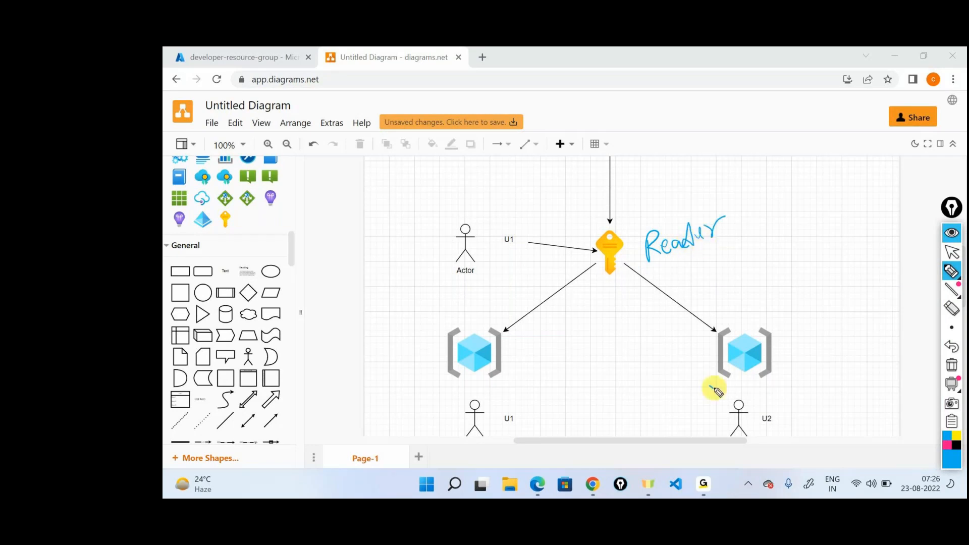
# Step: Box both resource groups in pen, handwrite "Reader" beside the second one, and label the groups "RG1" and "RG2"
pyautogui.moveTo(712, 386); pyautogui.dragTo(699, 365)
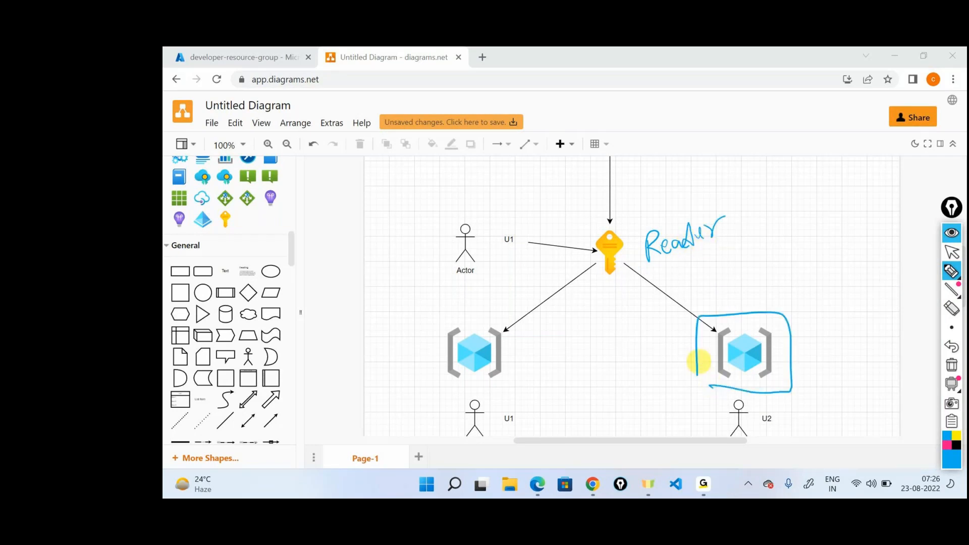
pyautogui.moveTo(812, 362); pyautogui.dragTo(885, 333)
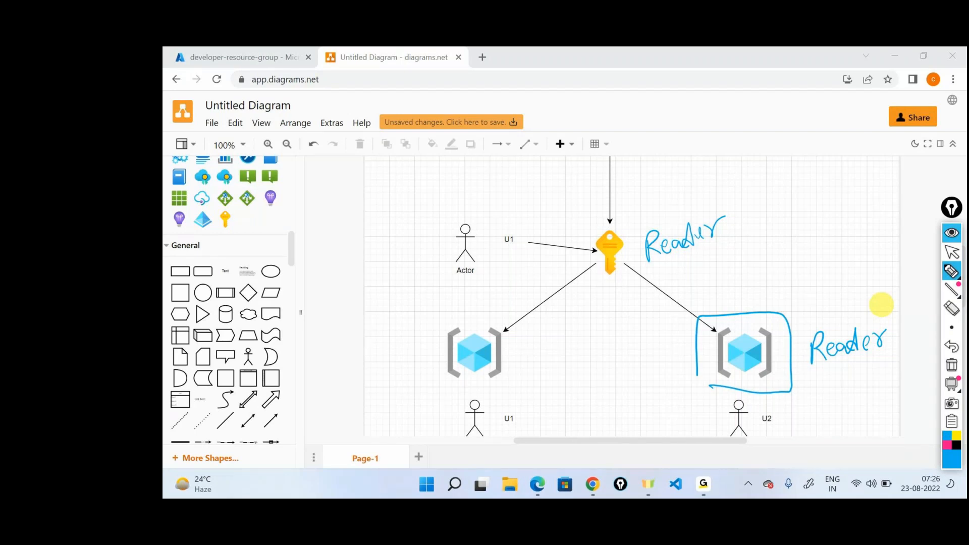
pyautogui.moveTo(474, 317); pyautogui.dragTo(440, 310)
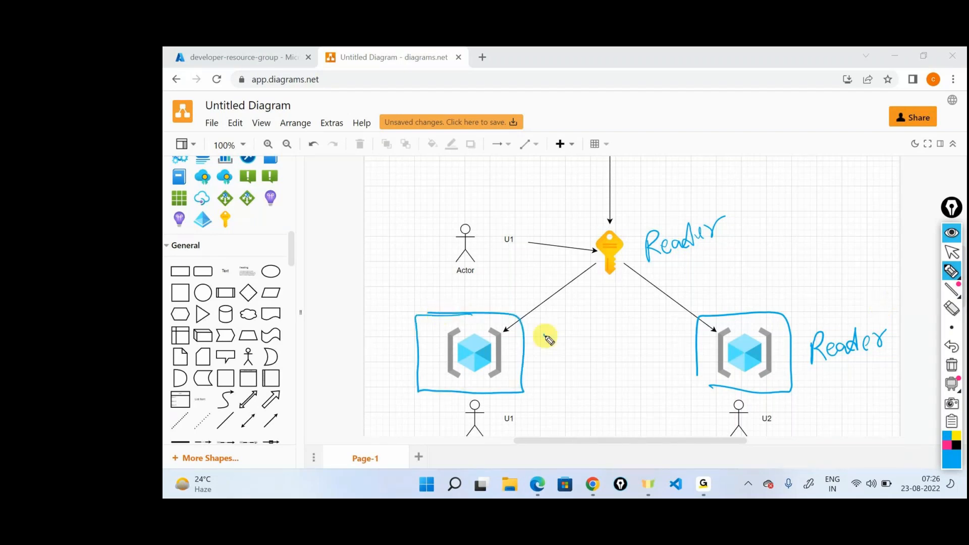
pyautogui.moveTo(544, 327); pyautogui.dragTo(564, 348)
pyautogui.moveTo(576, 324); pyautogui.dragTo(580, 347)
pyautogui.moveTo(807, 379); pyautogui.dragTo(861, 389)
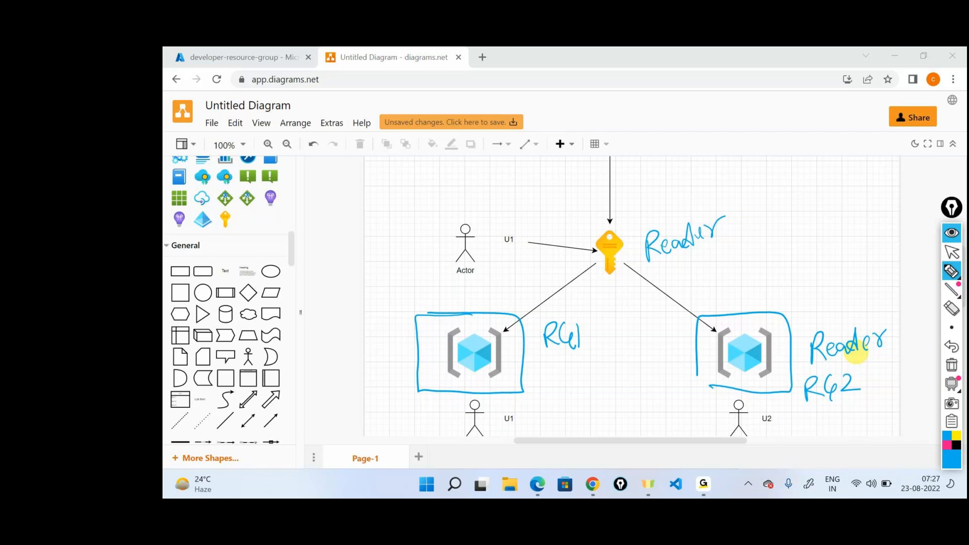
# Step: Box the RG1 label, handwrite an underlined "contributor" below it with a double-headed arrow to the subscription's Reader note, and clear all annotations
pyautogui.moveTo(540, 357)
pyautogui.mouseDown()
pyautogui.moveTo(586, 359)
pyautogui.moveTo(533, 339)
pyautogui.mouseUp()
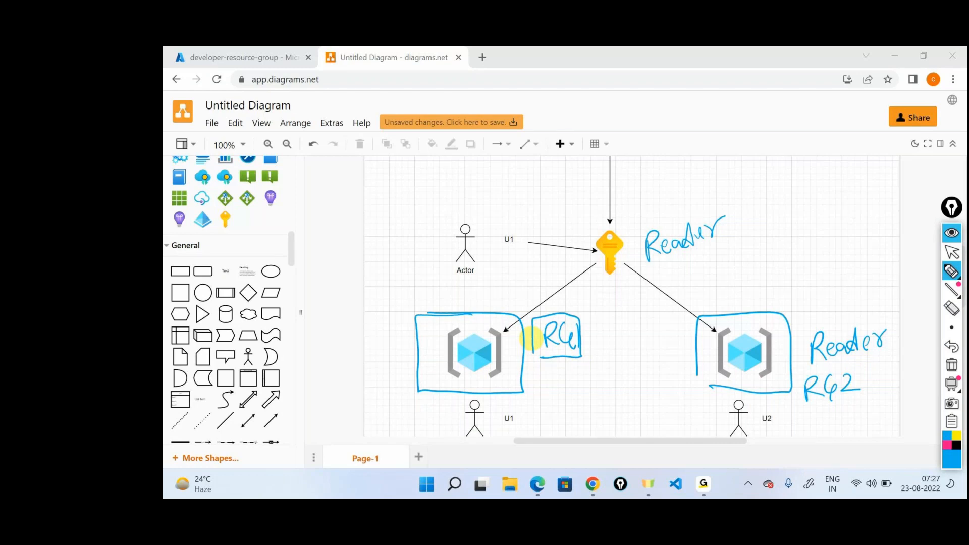
pyautogui.moveTo(535, 411); pyautogui.dragTo(635, 373)
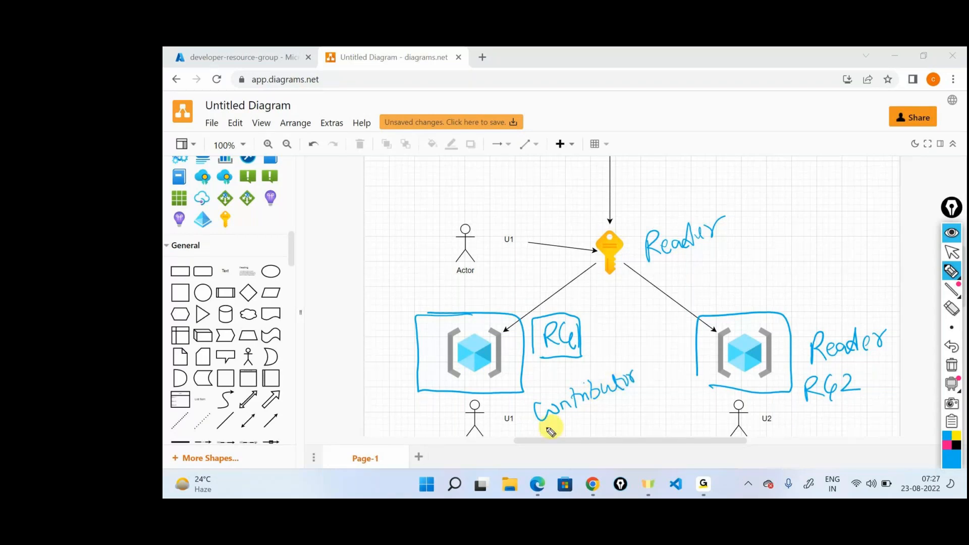
pyautogui.moveTo(538, 434); pyautogui.dragTo(648, 390)
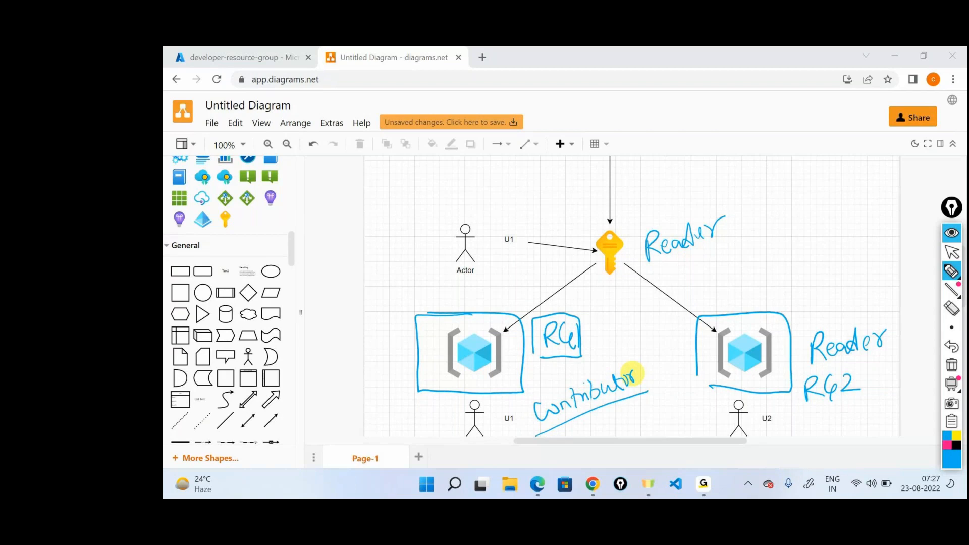
pyautogui.moveTo(619, 362)
pyautogui.mouseDown()
pyautogui.moveTo(669, 274)
pyautogui.moveTo(675, 280)
pyautogui.mouseUp()
pyautogui.moveTo(609, 354); pyautogui.dragTo(643, 348)
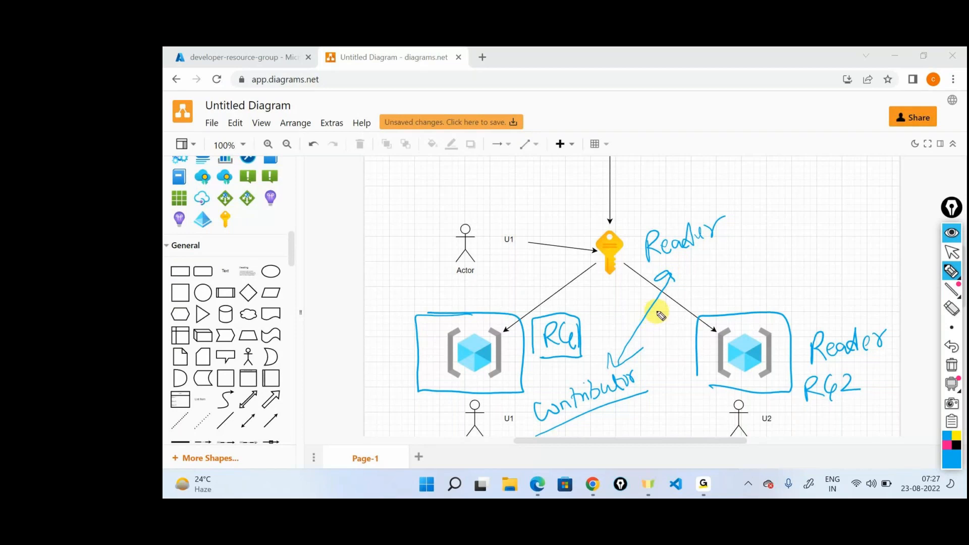
pyautogui.click(947, 374)
# Step: Switch to the Azure portal and open the access control page of the Visual Studio Enterprise Subscription
pyautogui.click(197, 52)
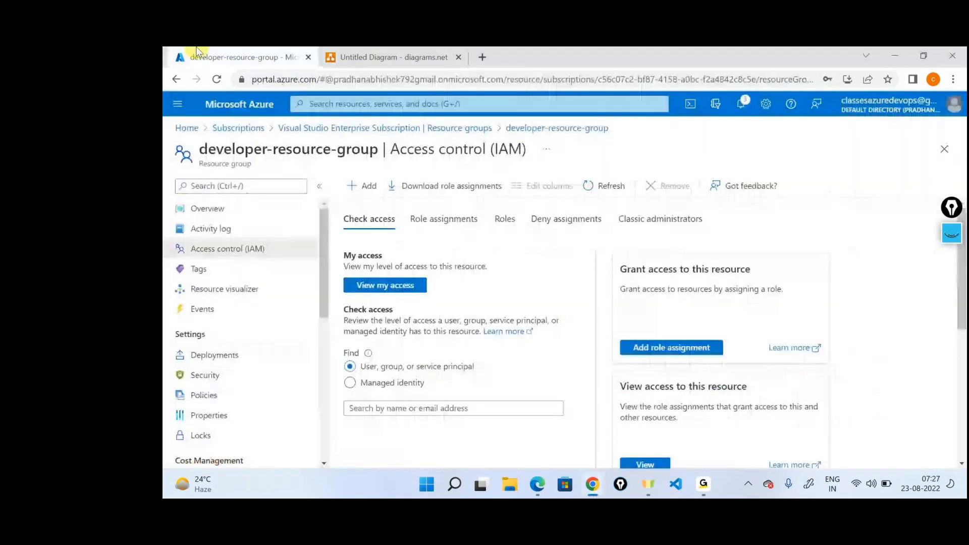
pyautogui.click(191, 129)
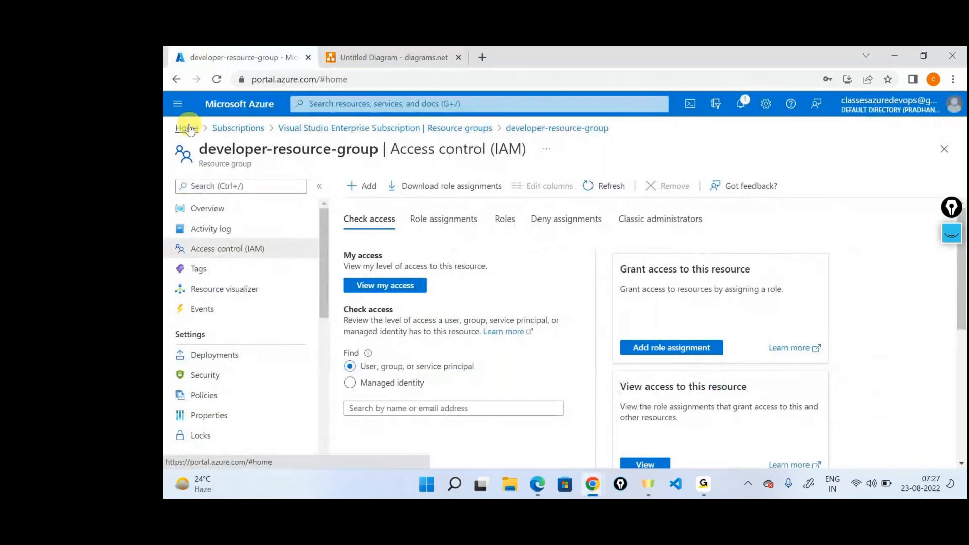
pyautogui.click(899, 108)
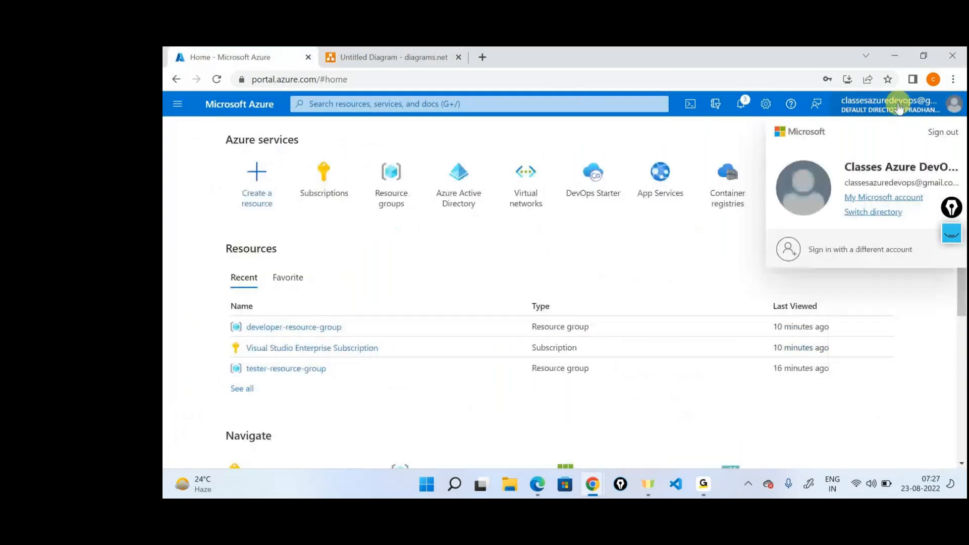
pyautogui.click(899, 109)
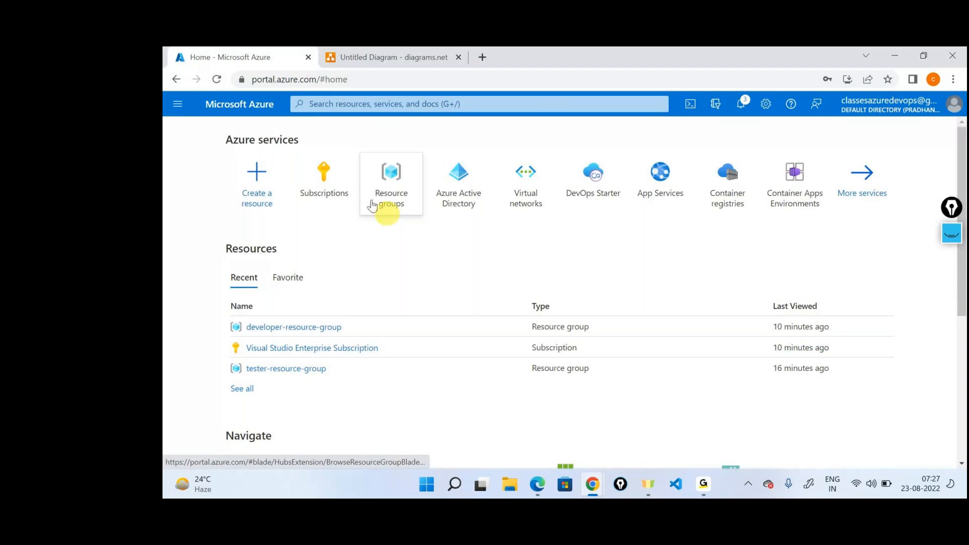
pyautogui.click(332, 172)
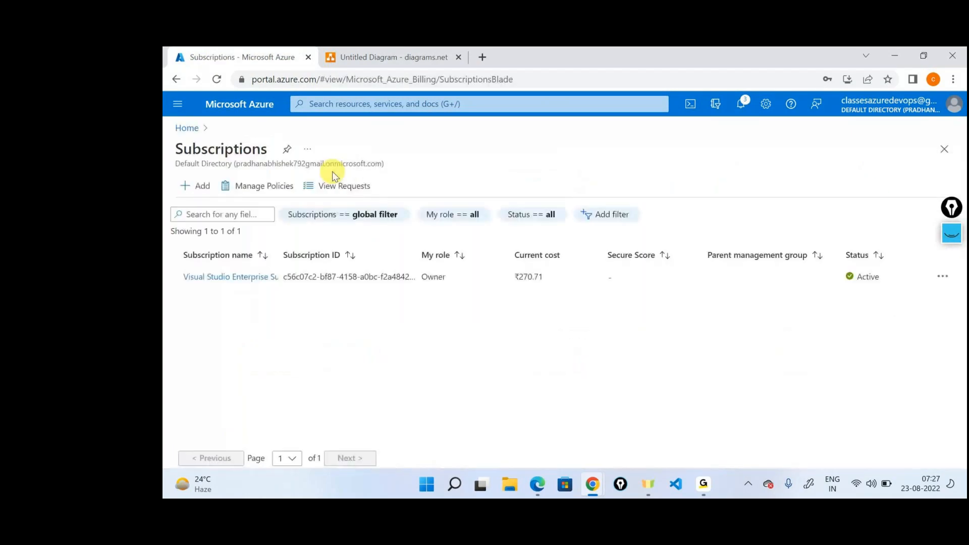
pyautogui.click(267, 277)
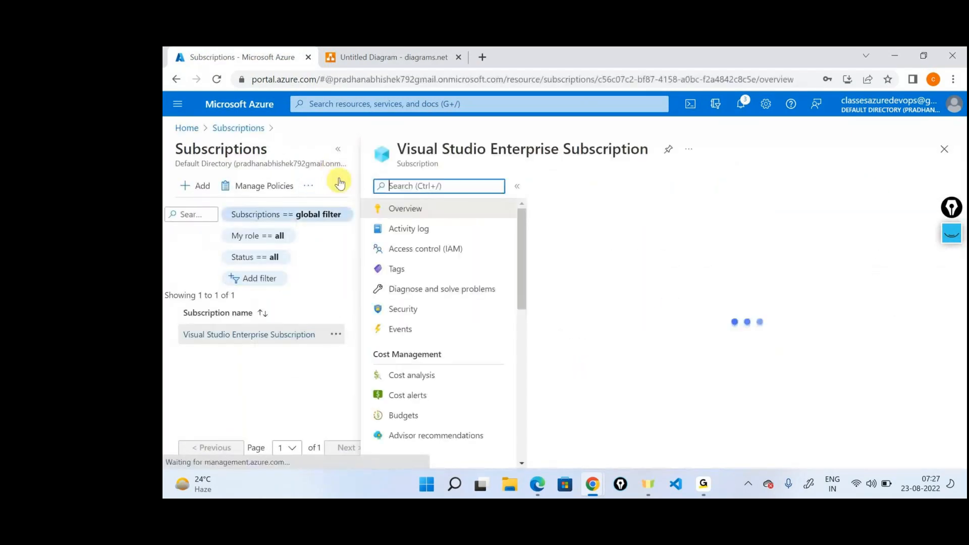
pyautogui.click(426, 248)
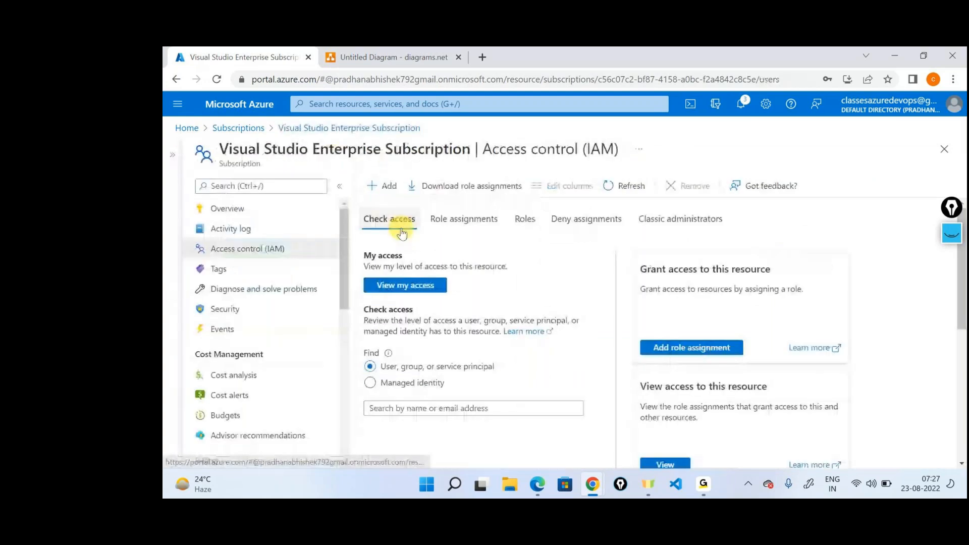
# Step: Start a new role assignment on the subscription with the Reader role and proceed to choosing its members
pyautogui.click(389, 186)
pyautogui.click(402, 207)
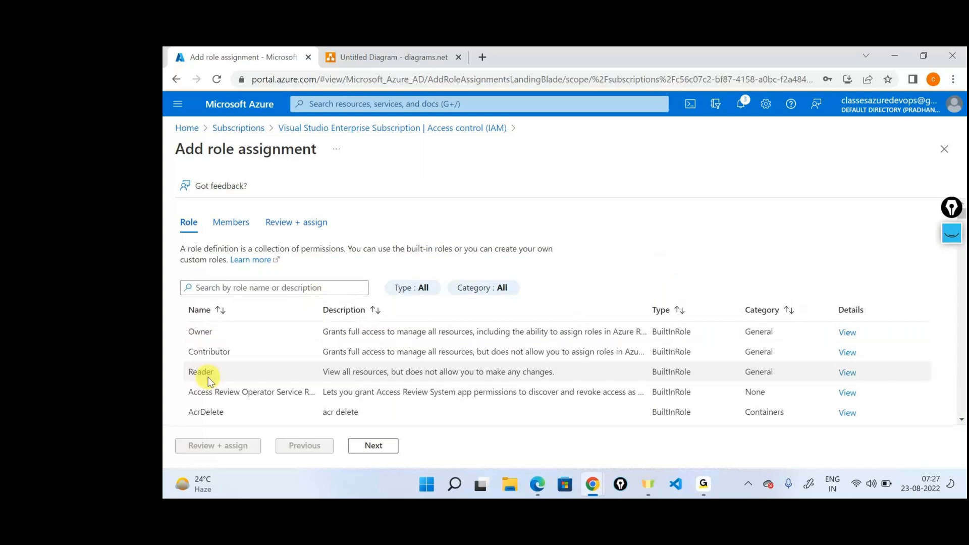
pyautogui.click(204, 374)
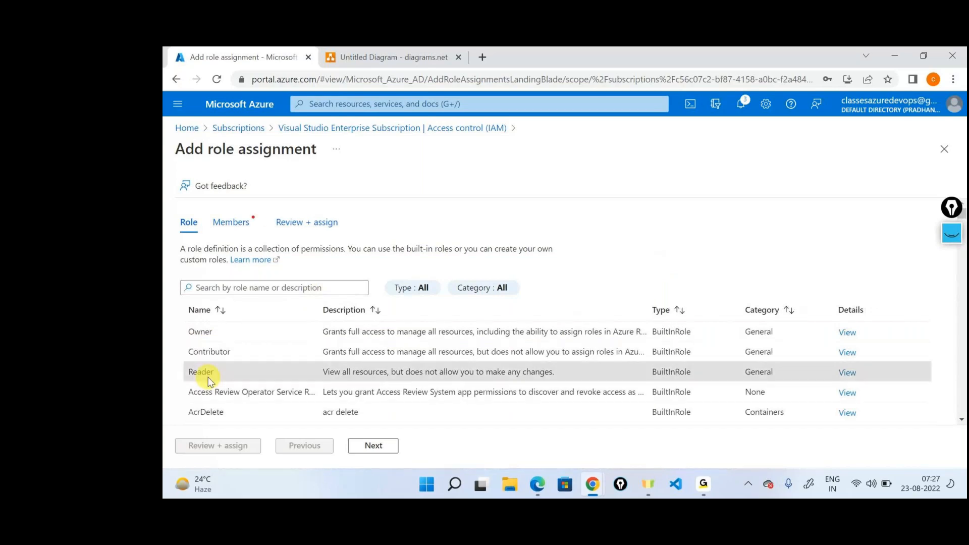
pyautogui.click(373, 446)
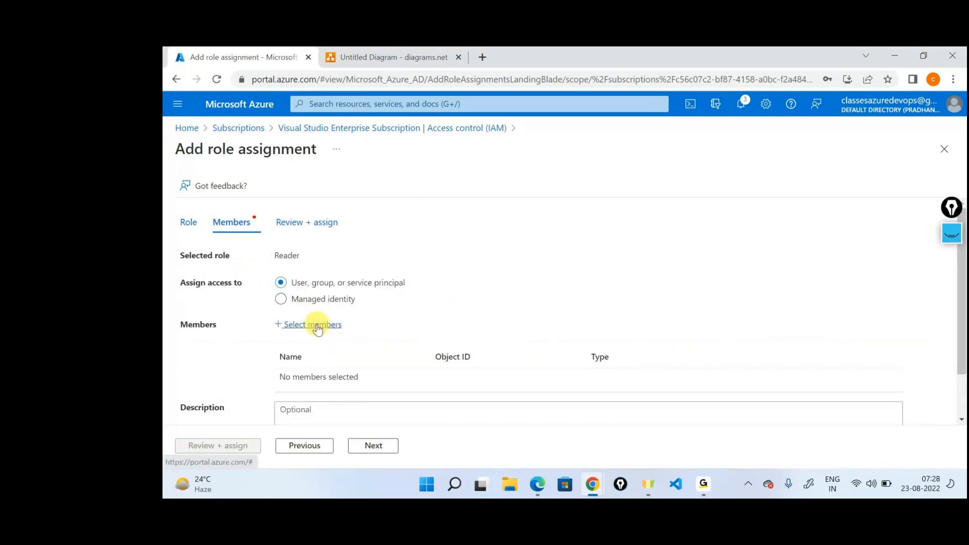
# Step: Add User1 as the member of the Reader role assignment, then review and assign it
pyautogui.click(317, 329)
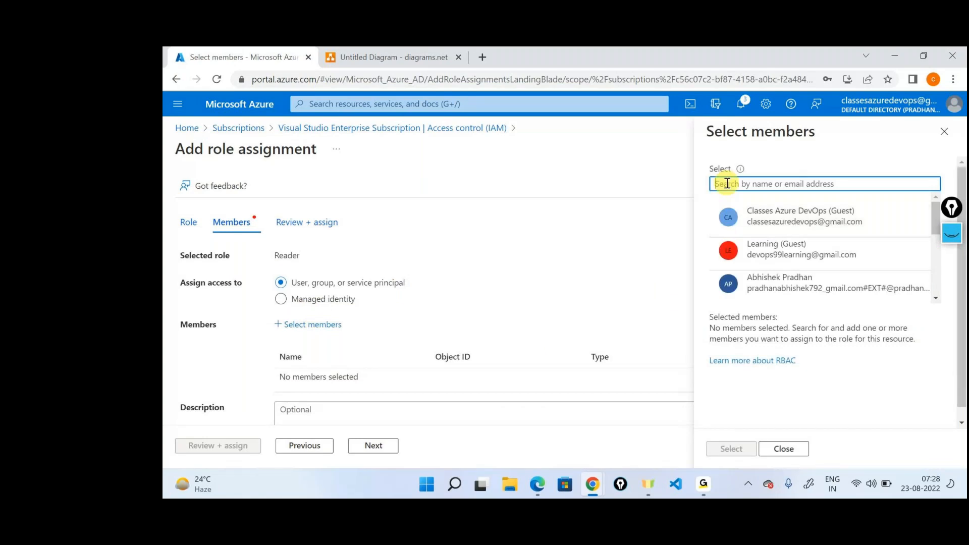
pyautogui.write('user1')
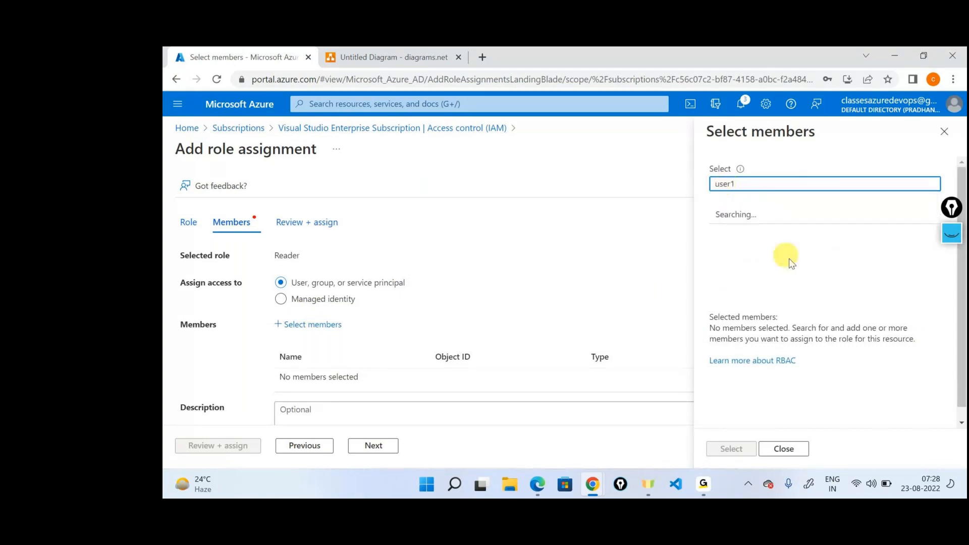
pyautogui.click(731, 449)
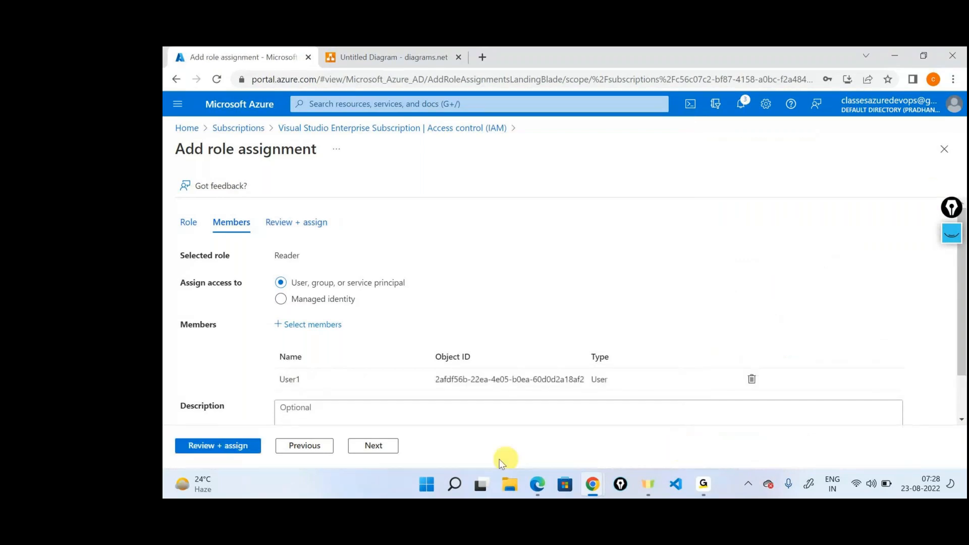
pyautogui.click(218, 446)
pyautogui.click(216, 446)
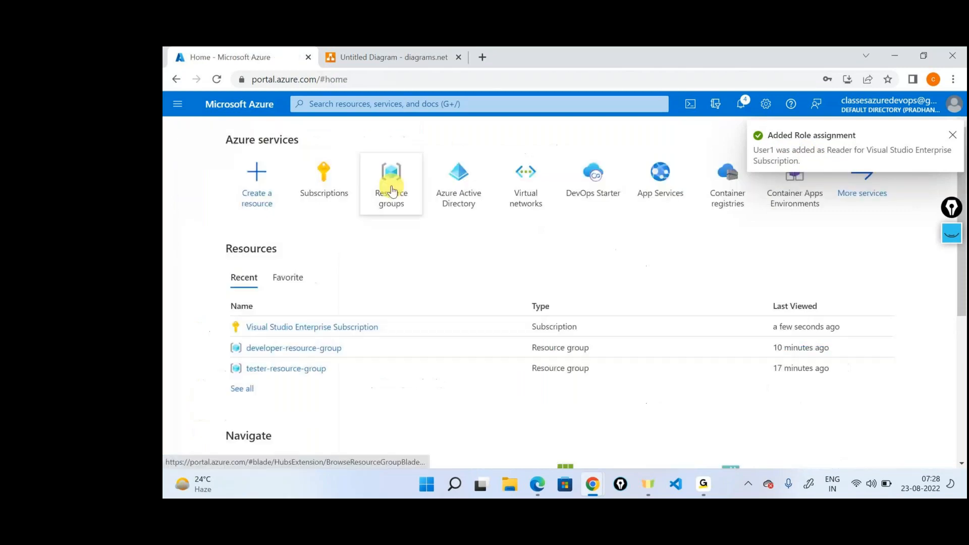
# Step: Open the role assignments of developer-resource-group in its access control page and collapse the resource groups list
pyautogui.click(390, 182)
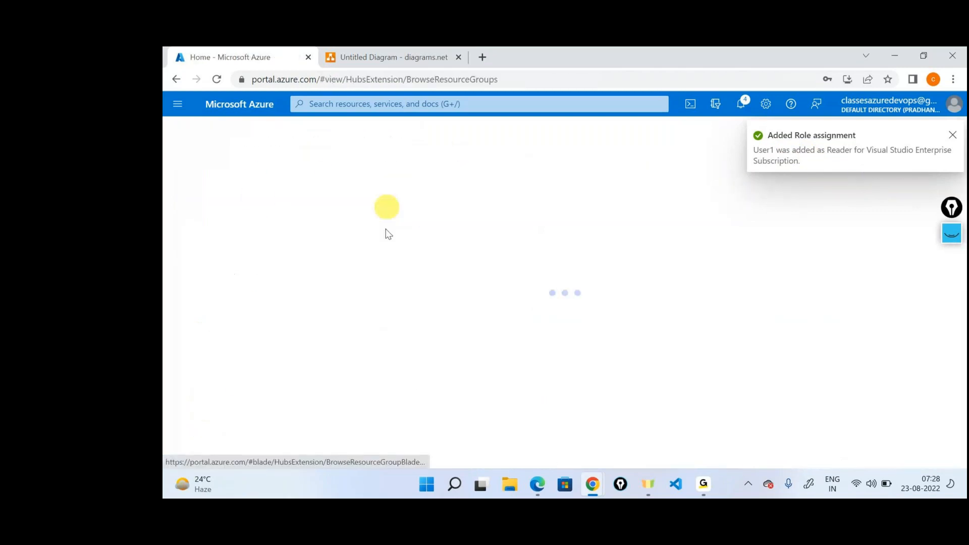
pyautogui.click(298, 295)
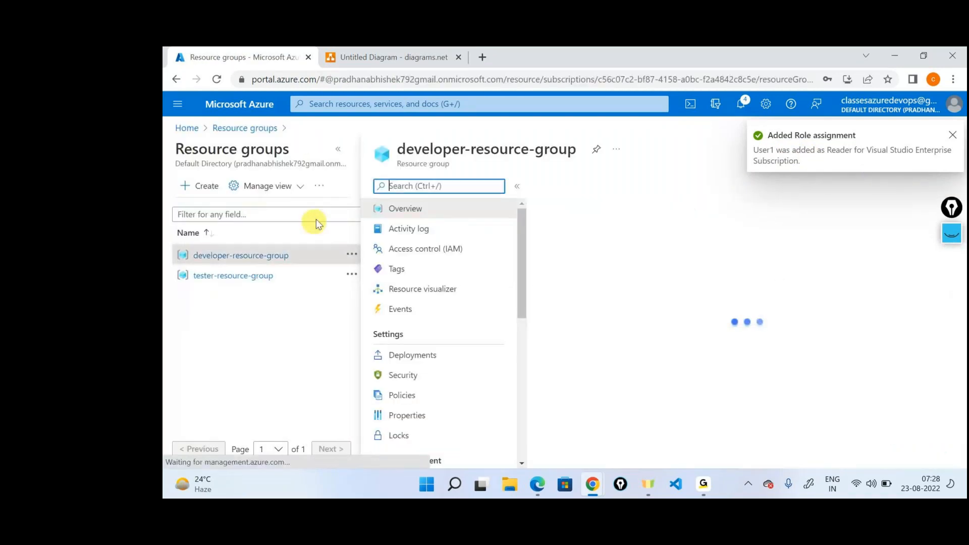
pyautogui.click(416, 248)
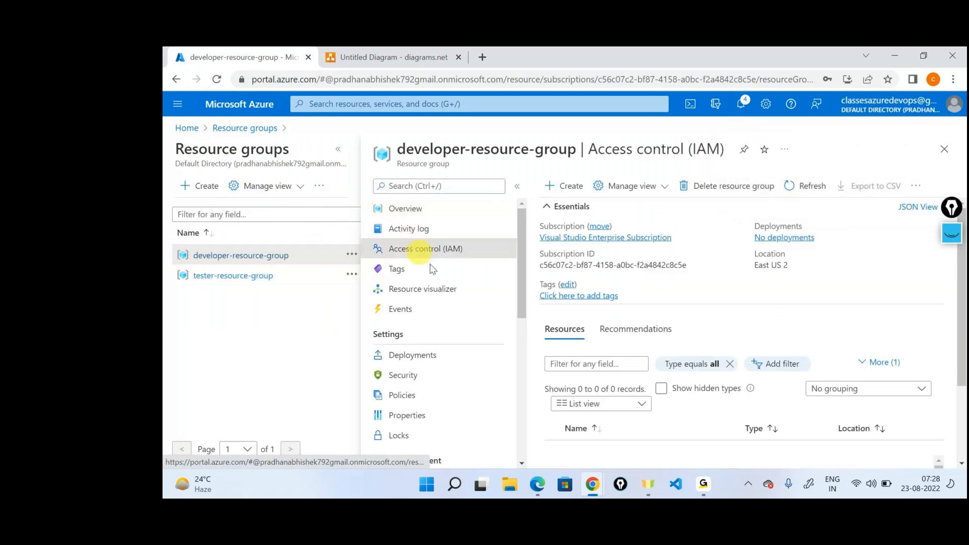
pyautogui.click(629, 222)
pyautogui.click(338, 150)
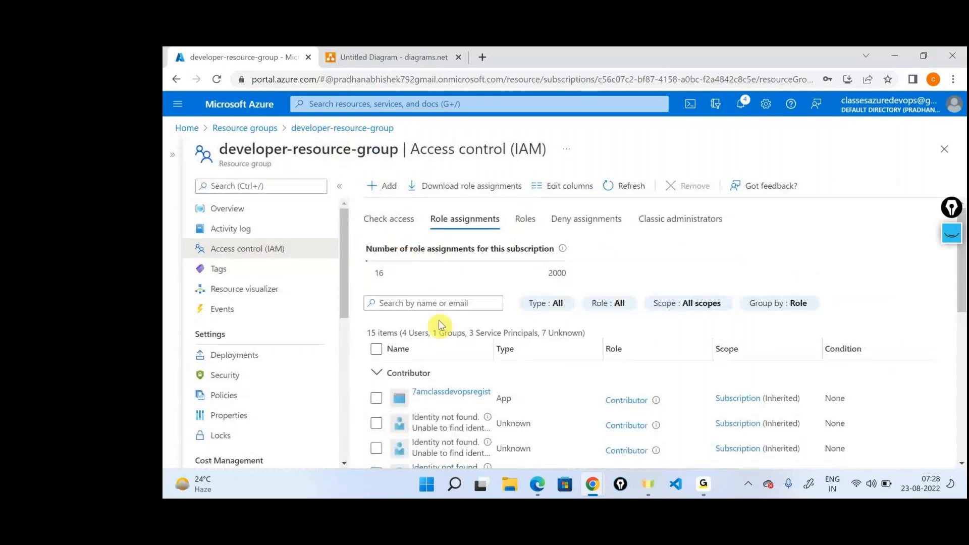
# Step: Filter the role assignments by "user1" and examine the role and scope of each entry
pyautogui.click(434, 299)
pyautogui.write('user1')
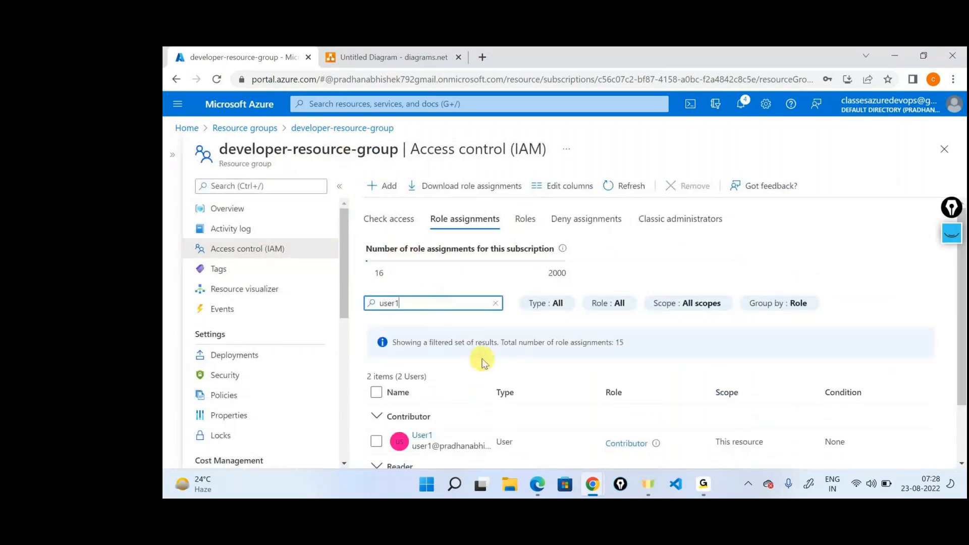
pyautogui.scroll(-1, 556, 404)
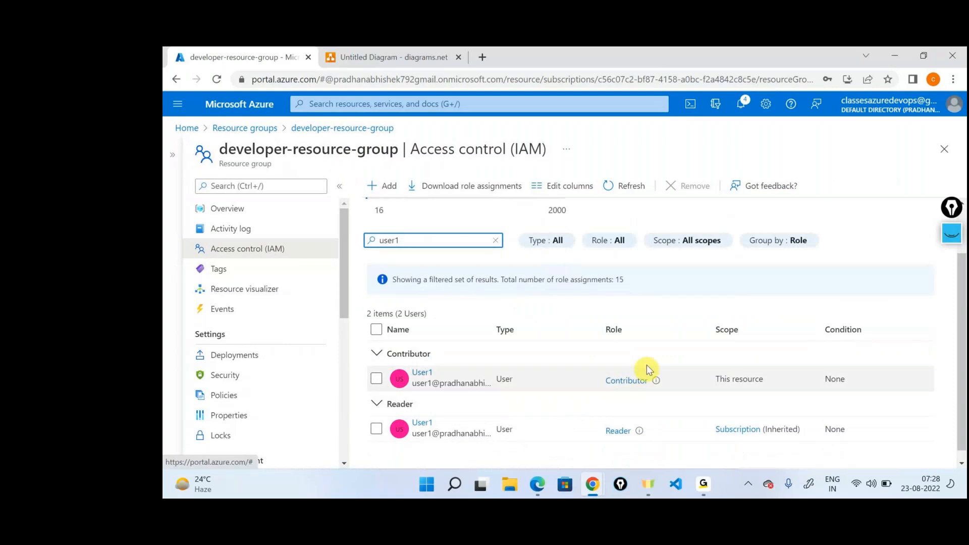
pyautogui.scroll(-1, 674, 400)
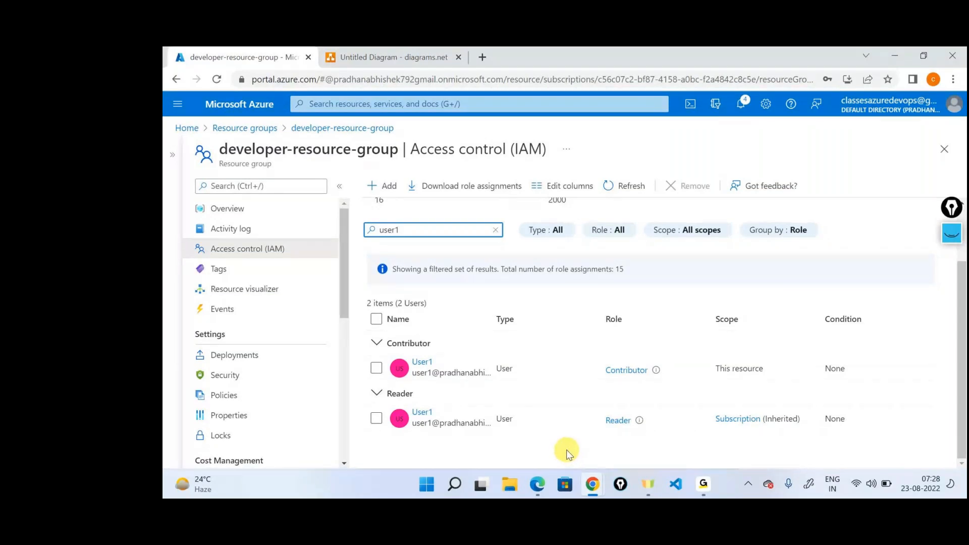
# Step: Return to the resource groups list and open the role assignments in tester-resource-group's access control page
pyautogui.click(244, 129)
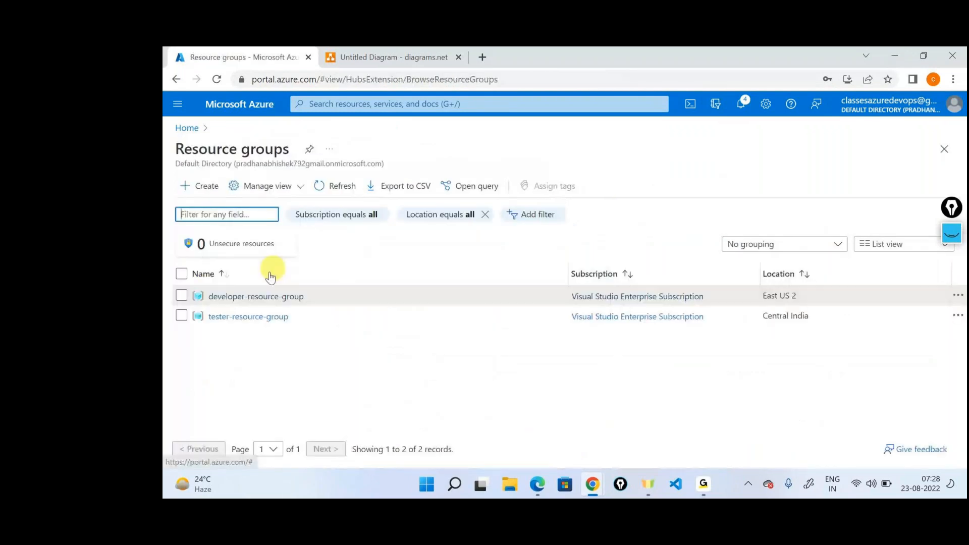
pyautogui.click(254, 316)
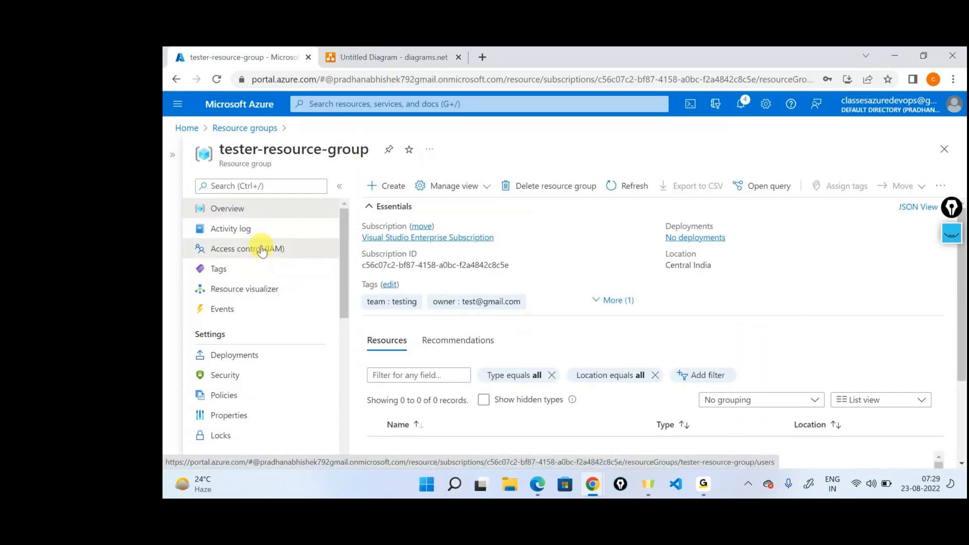
pyautogui.click(261, 250)
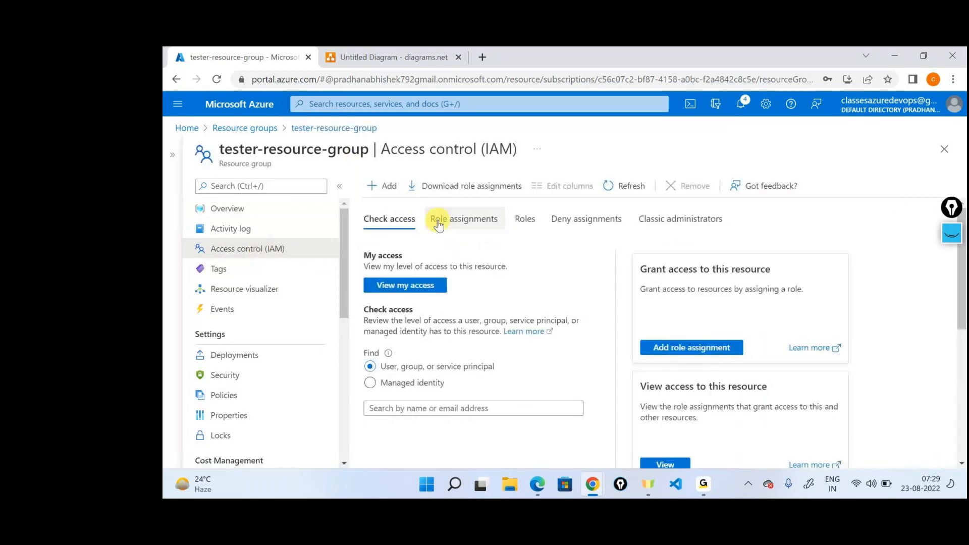
pyautogui.click(431, 230)
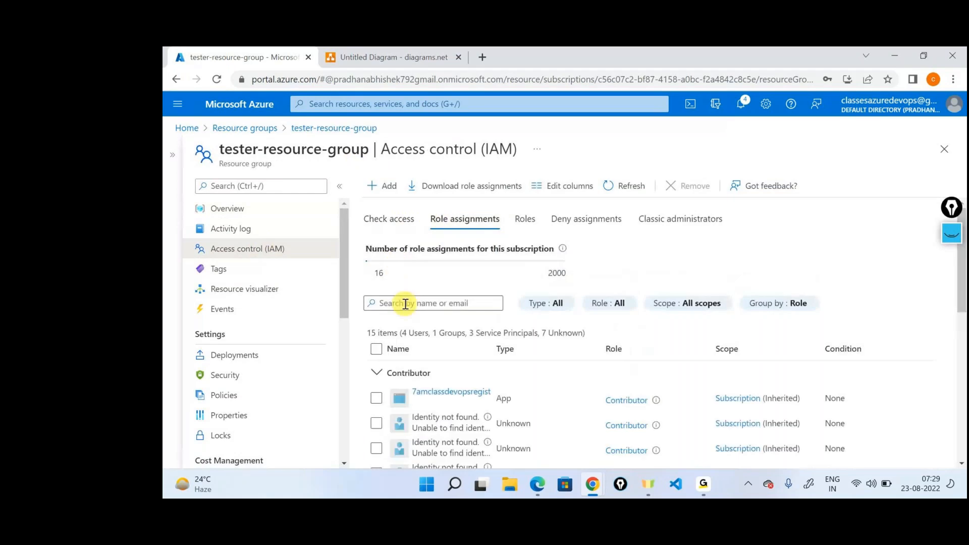
# Step: Filter tester-resource-group's role assignments by "user1" and examine the role and scope of the entry
pyautogui.click(399, 306)
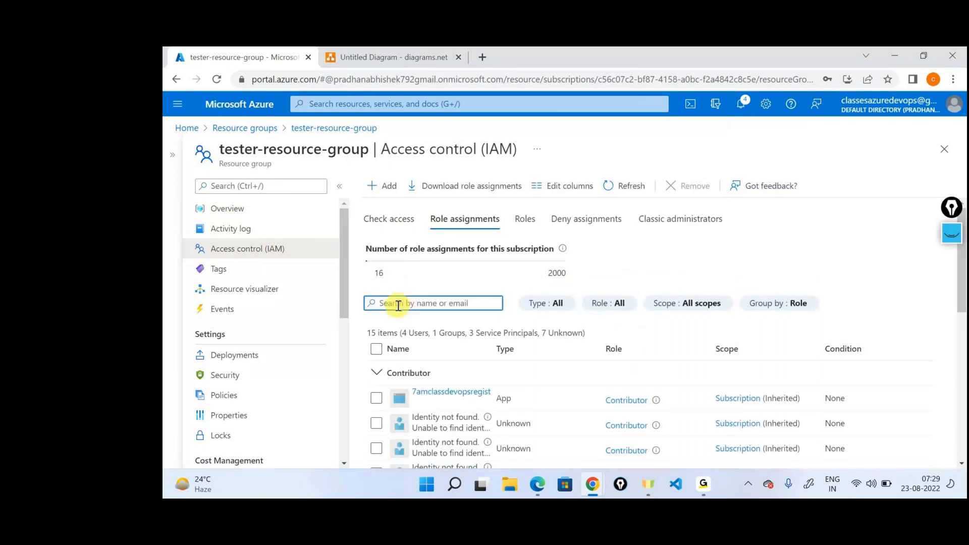
pyautogui.write('user')
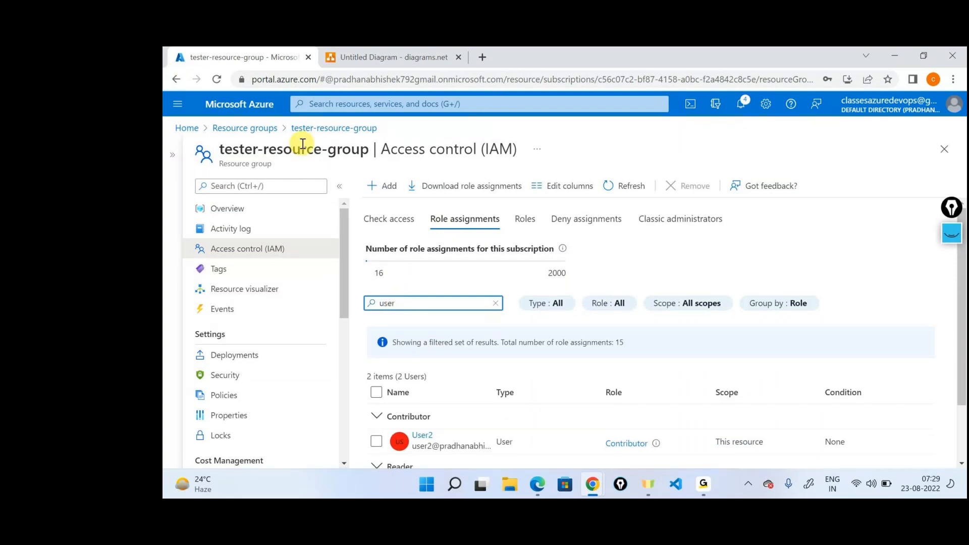
pyautogui.write('1')
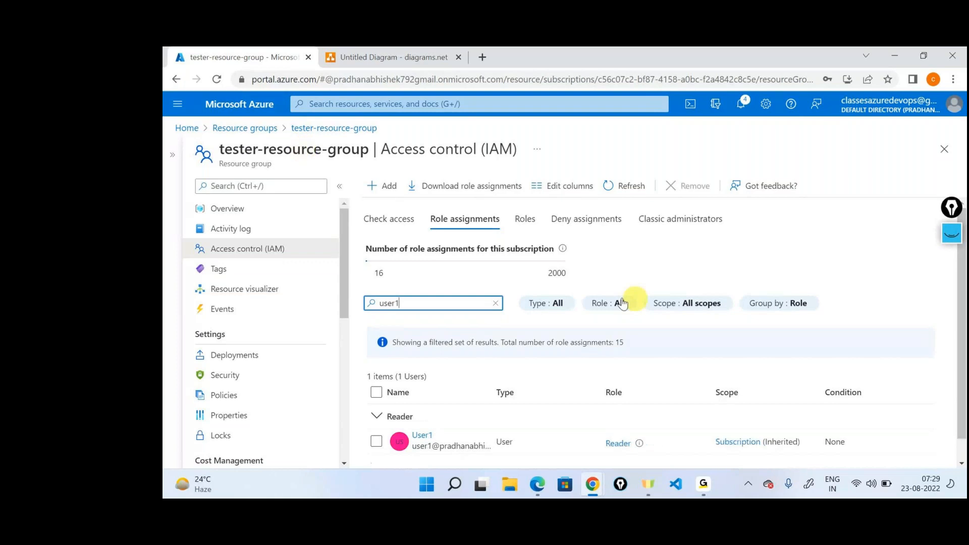
pyautogui.scroll(-1, 608, 300)
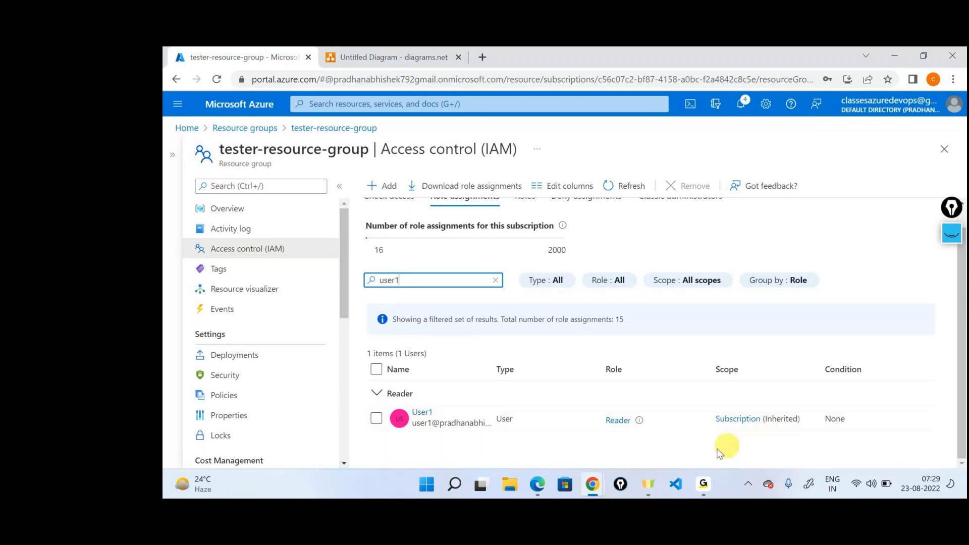
# Step: Switch to the incognito browser window signed in as User1, open tester-resource-group and collapse the resource groups list
pyautogui.click(597, 490)
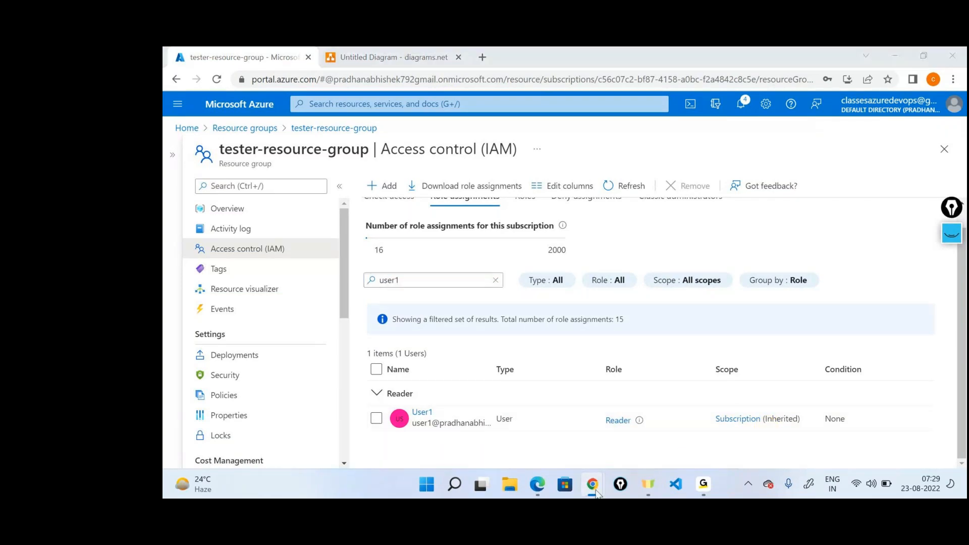
pyautogui.click(648, 409)
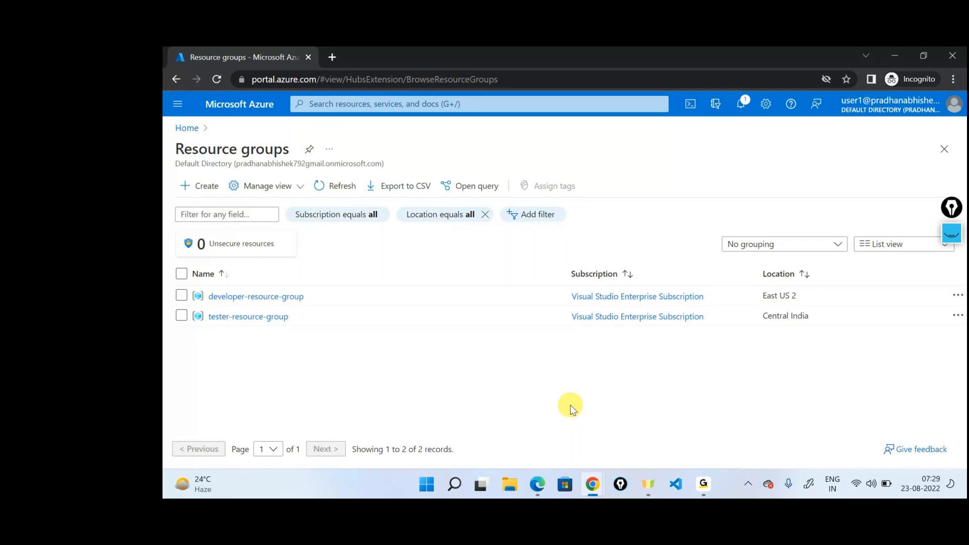
pyautogui.click(270, 316)
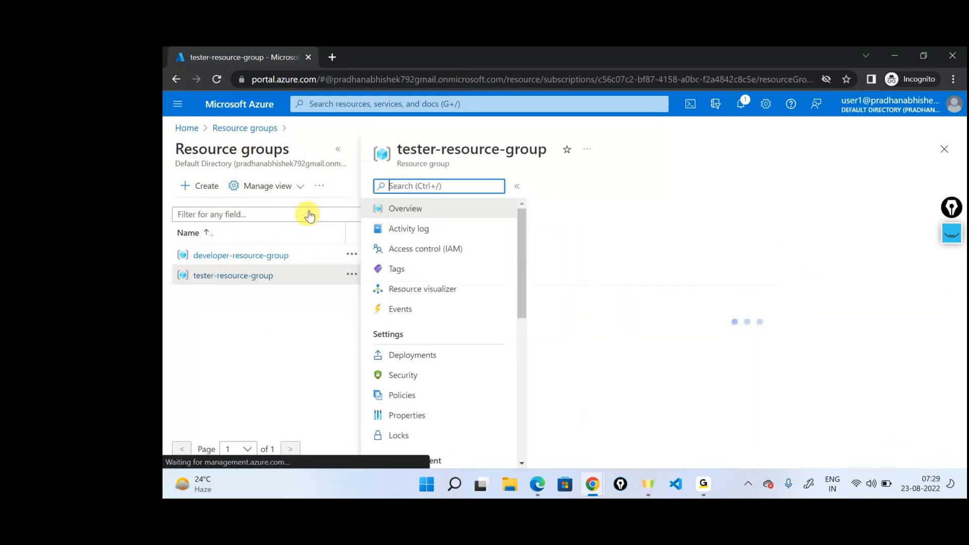
pyautogui.click(338, 148)
# Step: Open the tag editor of tester-resource-group, cancel it without changes, and look over the group's resources section
pyautogui.click(390, 284)
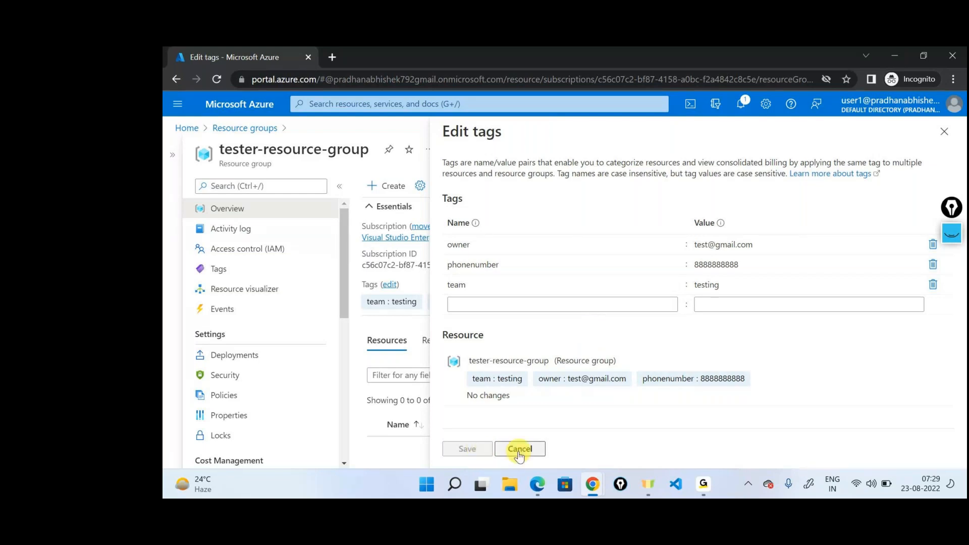
pyautogui.click(520, 451)
pyautogui.scroll(-3, 530, 331)
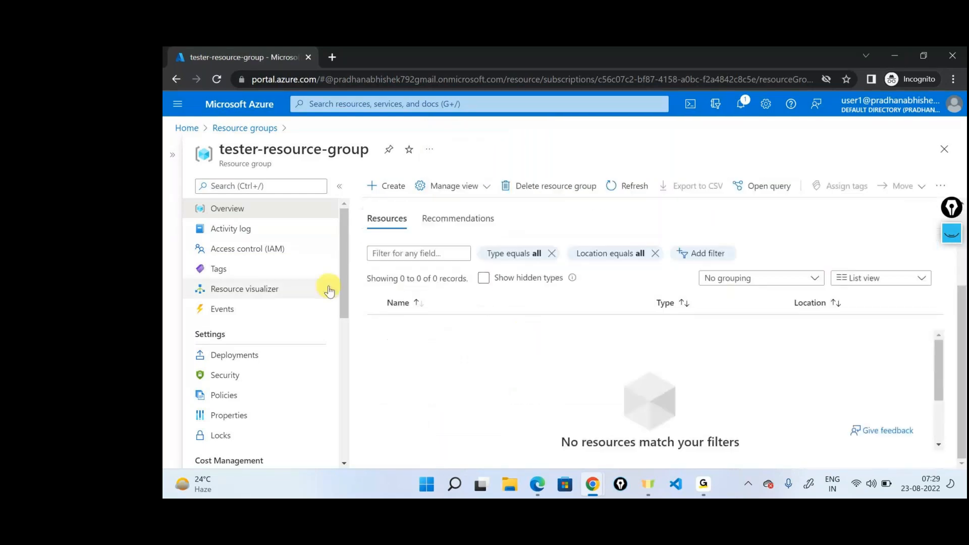
pyautogui.scroll(-10, 326, 288)
pyautogui.scroll(10, 326, 287)
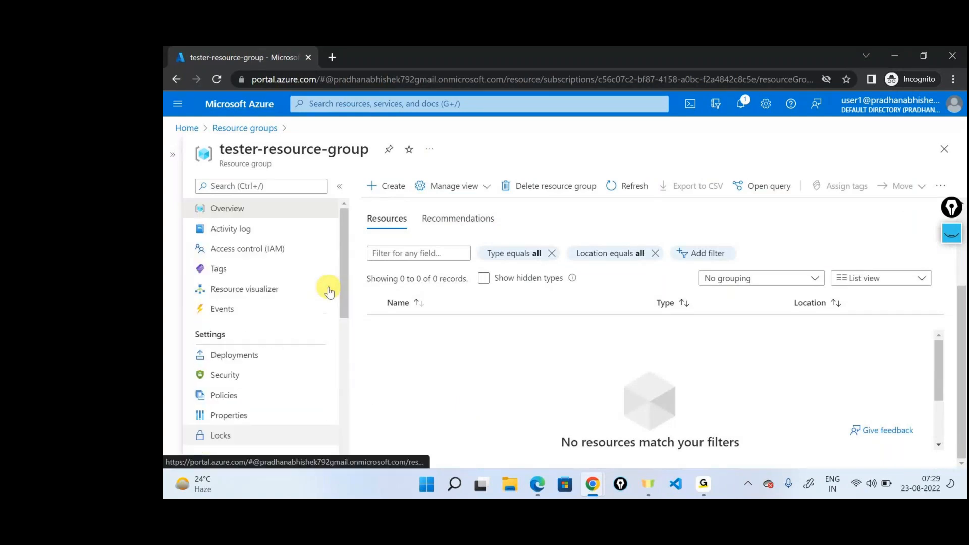
# Step: Open developer-resource-group from the resource groups list and show the role assignments in its access control page
pyautogui.click(261, 128)
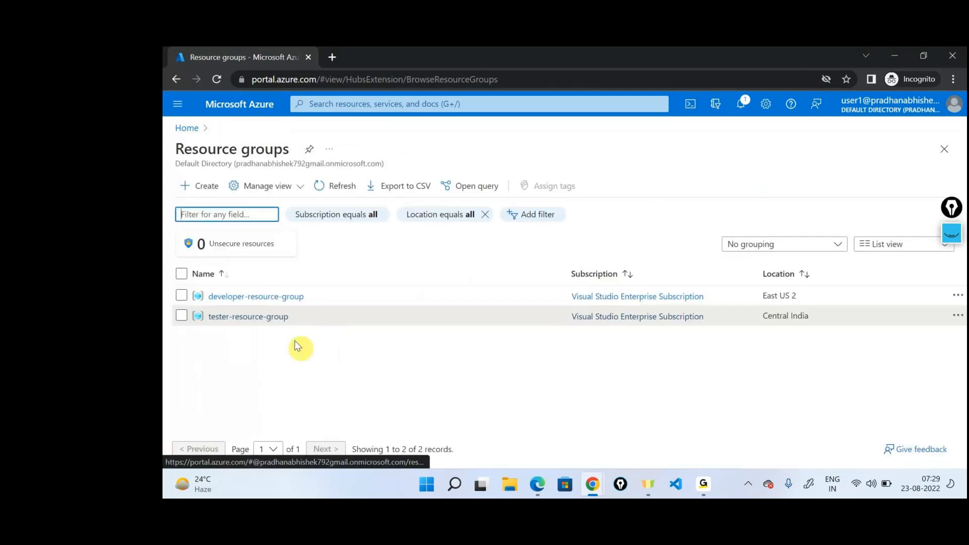
pyautogui.click(283, 296)
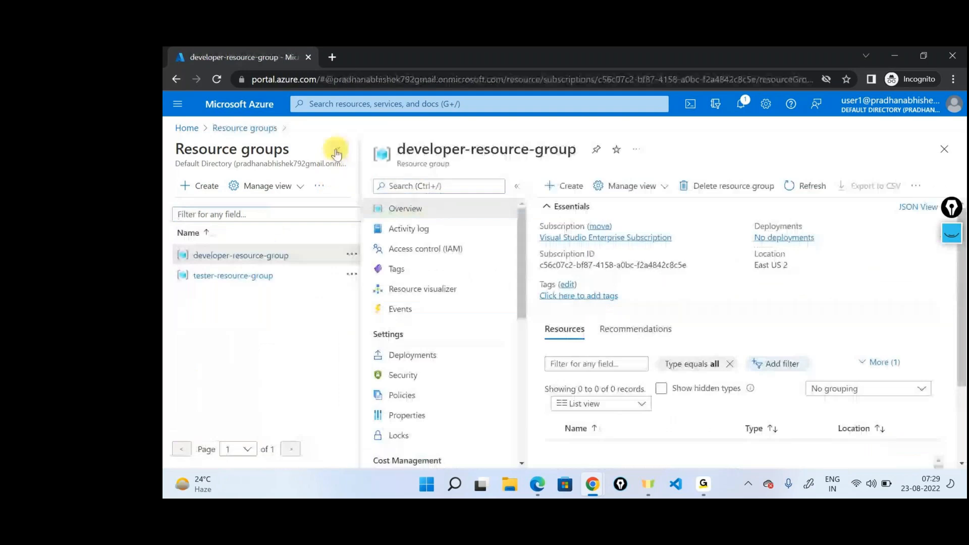
pyautogui.click(337, 149)
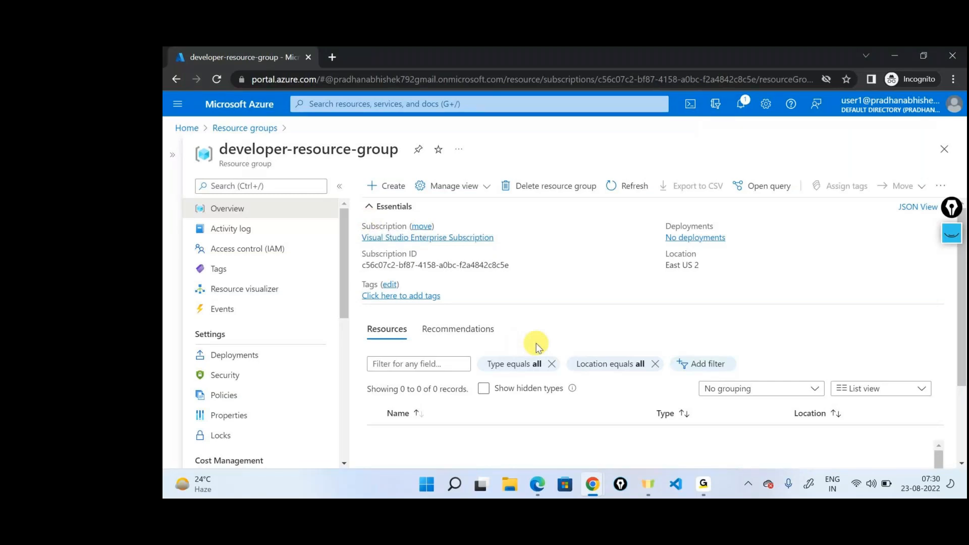
pyautogui.click(255, 256)
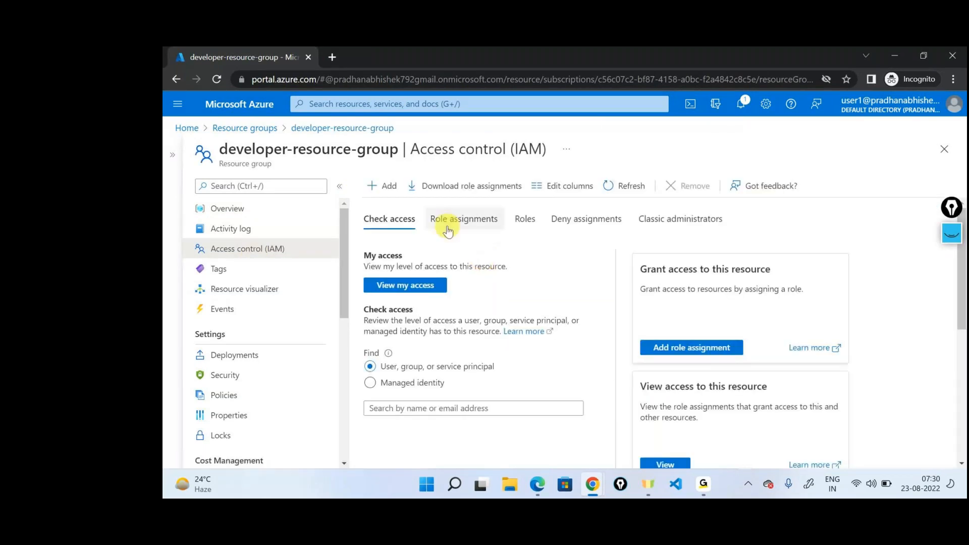
pyautogui.click(447, 229)
# Step: As User1, filter developer-resource-group's role assignments by "user1" and examine the listed roles and scopes
pyautogui.click(475, 303)
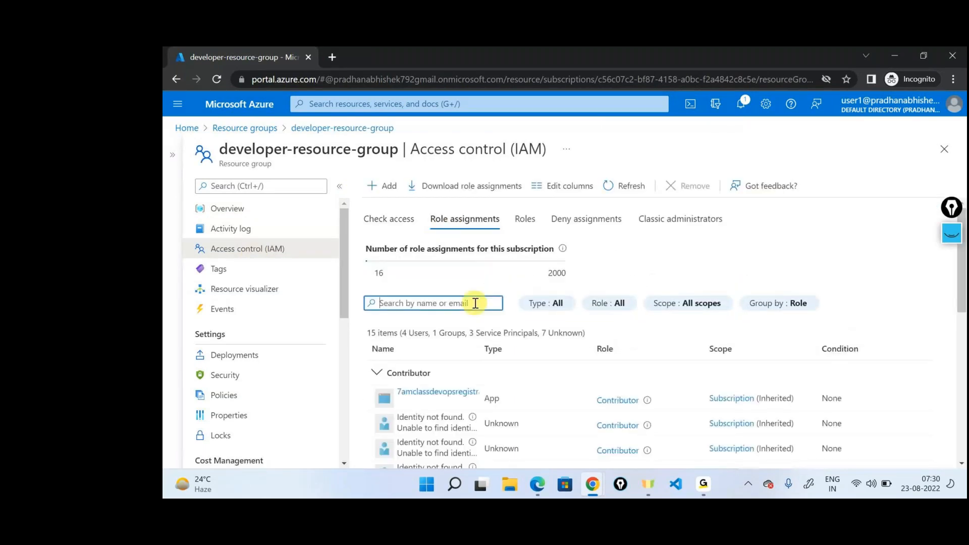
pyautogui.write('user1')
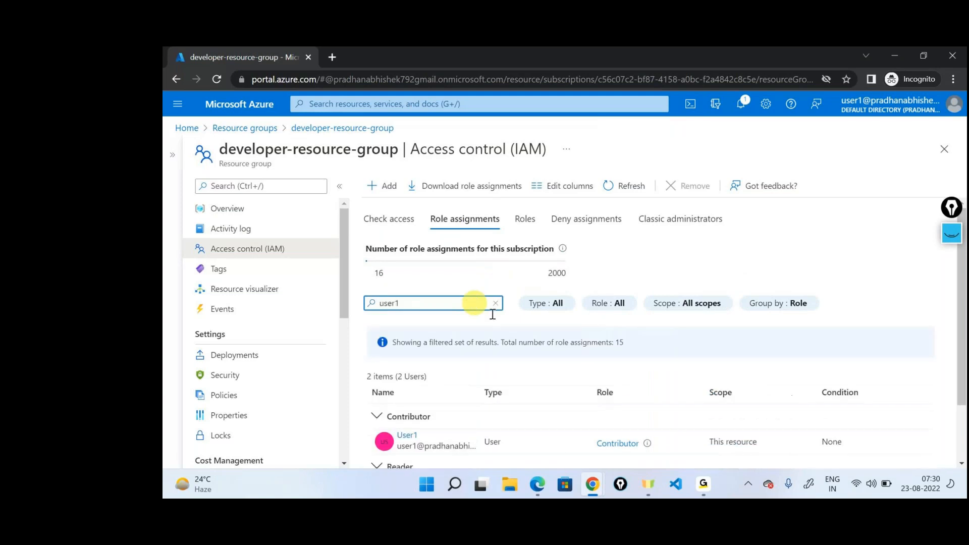
pyautogui.scroll(-2, 670, 402)
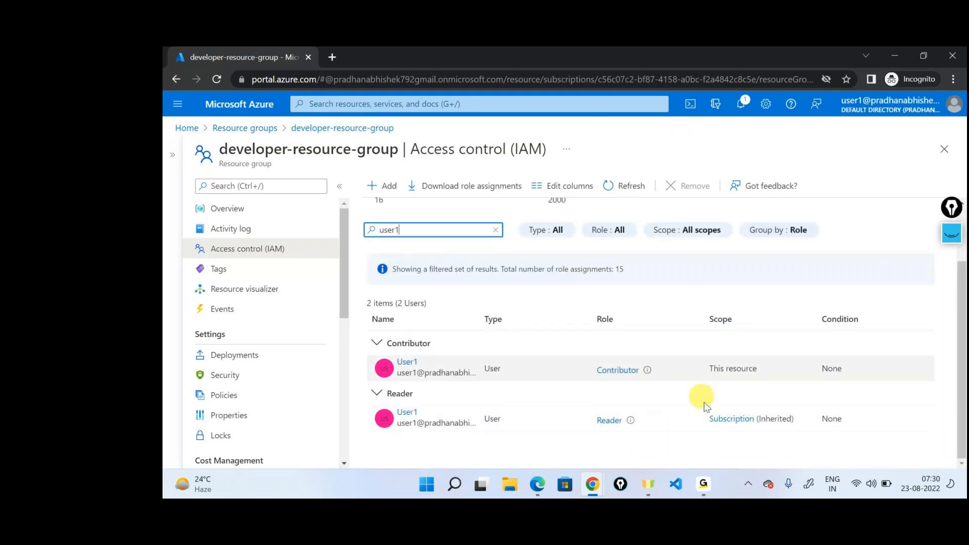
# Step: Circle User1's Contributor and Reader roles with the annotation pen, then clear the markings and return to the pointer
pyautogui.click(953, 234)
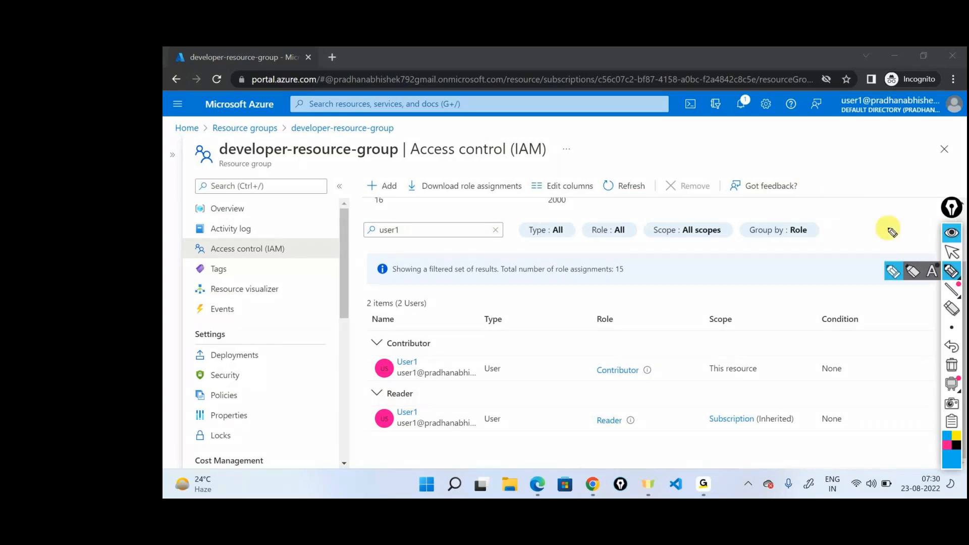
pyautogui.moveTo(619, 350)
pyautogui.mouseDown()
pyautogui.moveTo(601, 376)
pyautogui.moveTo(621, 350)
pyautogui.mouseUp()
pyautogui.moveTo(605, 404); pyautogui.dragTo(608, 387)
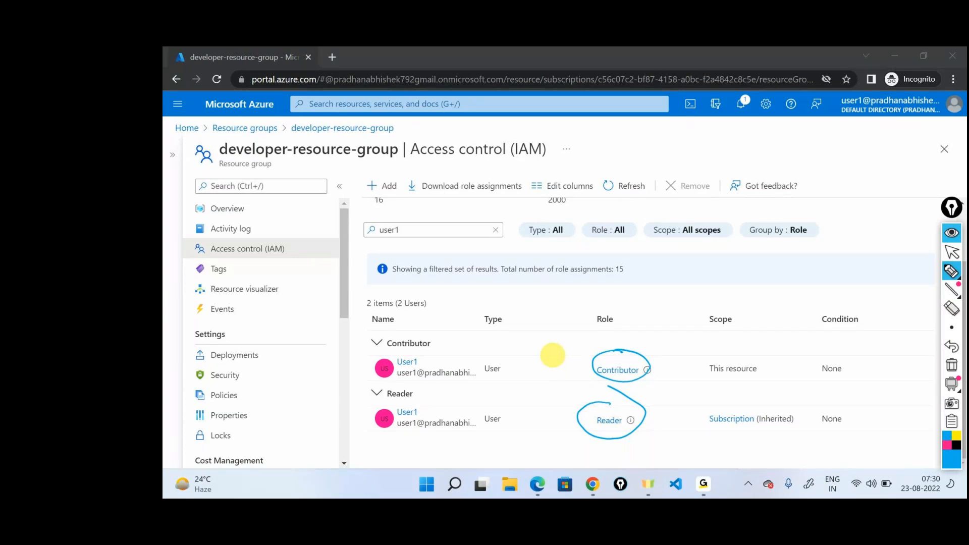
pyautogui.click(950, 271)
pyautogui.click(952, 251)
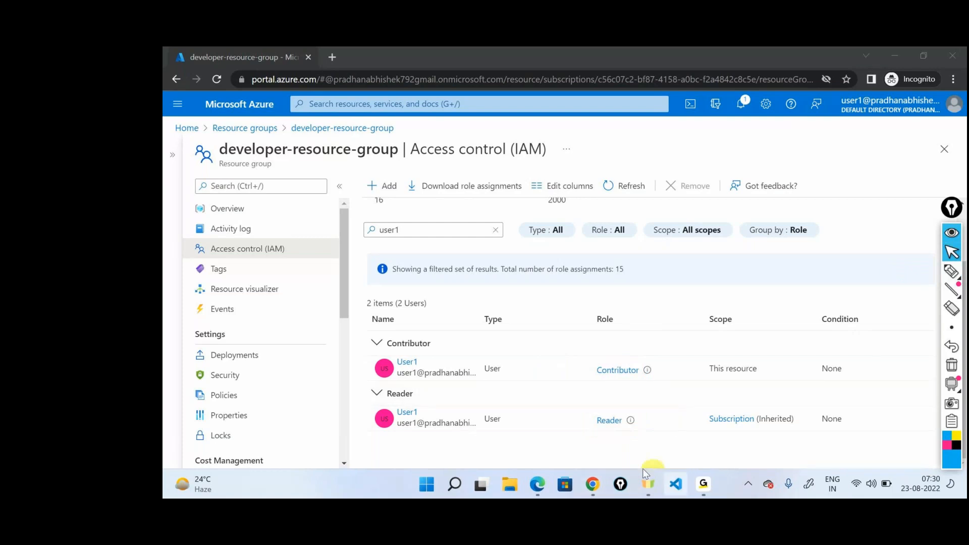
# Step: Open a maximized Notepad window and write "User1 -- RG 1 -- Contributor"
pyautogui.press('super+r')
pyautogui.press('Return')
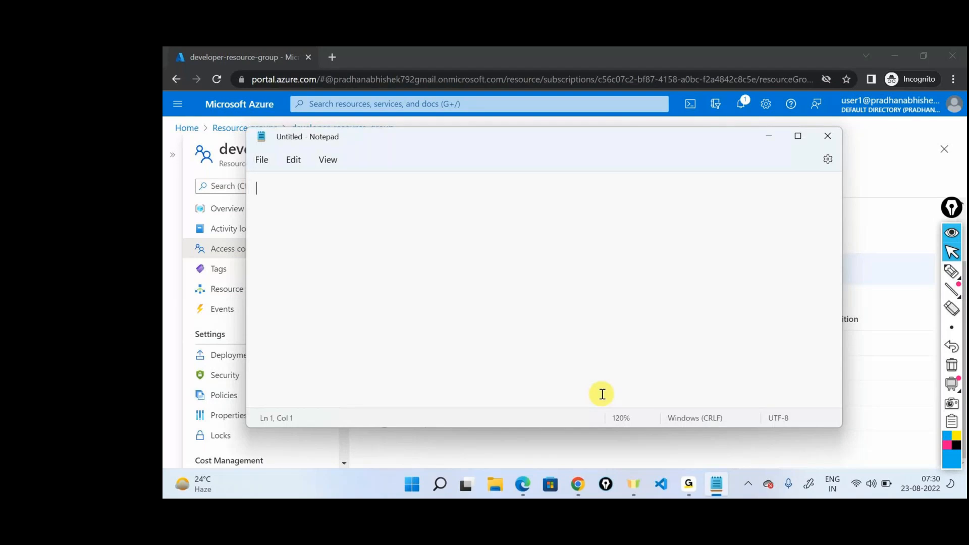
pyautogui.press('super+Up')
pyautogui.write('User1 --  RG 1')
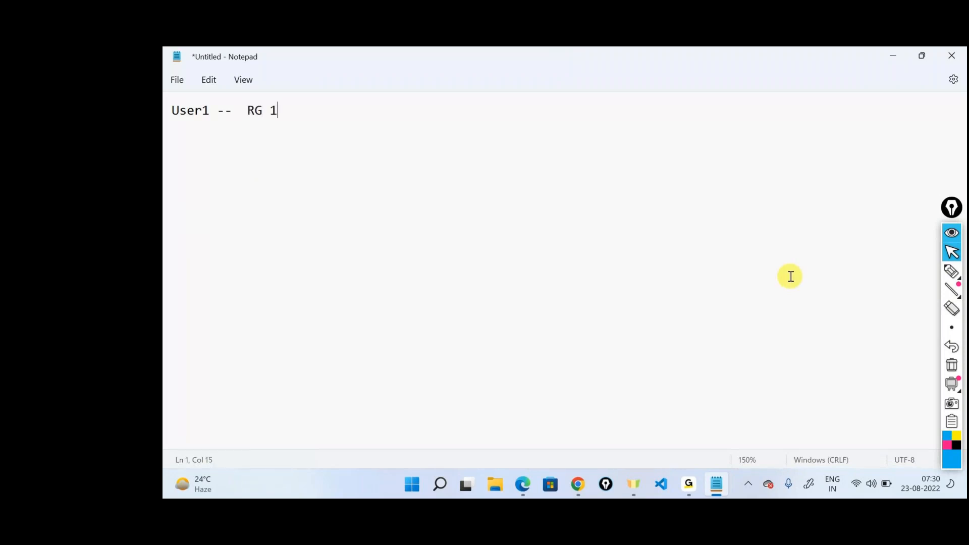
pyautogui.write(' --  Ci')
pyautogui.press('BackSpace')
pyautogui.write('ontributor ')
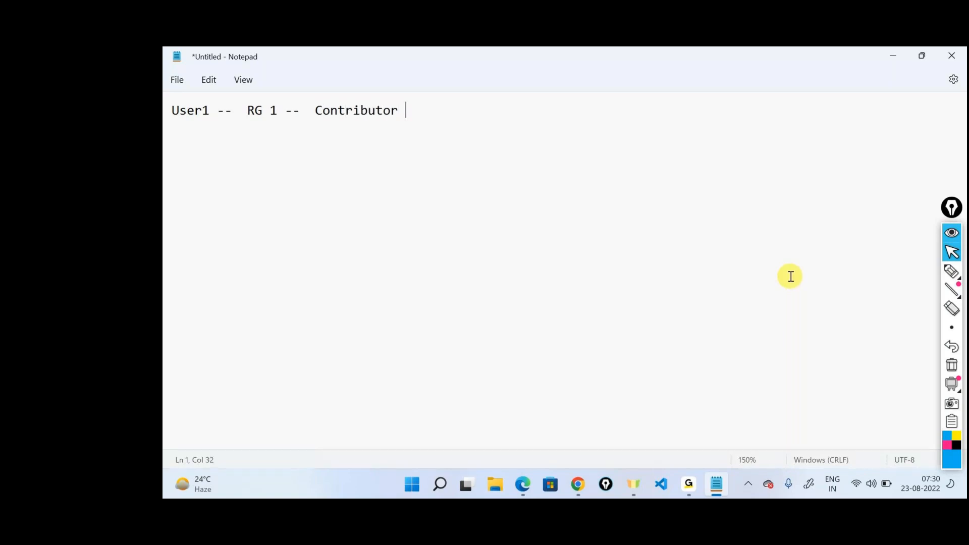
pyautogui.write('Reader')
# Step: Extend the note's role part so that it reads "Contributor+Reader = Contributor"
pyautogui.press('Left')
pyautogui.press('Left')
pyautogui.press('Left')
pyautogui.press('Left')
pyautogui.press('Left')
pyautogui.press('Left')
pyautogui.press('BackSpace')
pyautogui.write('+')
pyautogui.press('Right')
pyautogui.press('Right')
pyautogui.press('Right')
pyautogui.press('Right')
pyautogui.press('Right')
pyautogui.press('Right')
pyautogui.write('=')
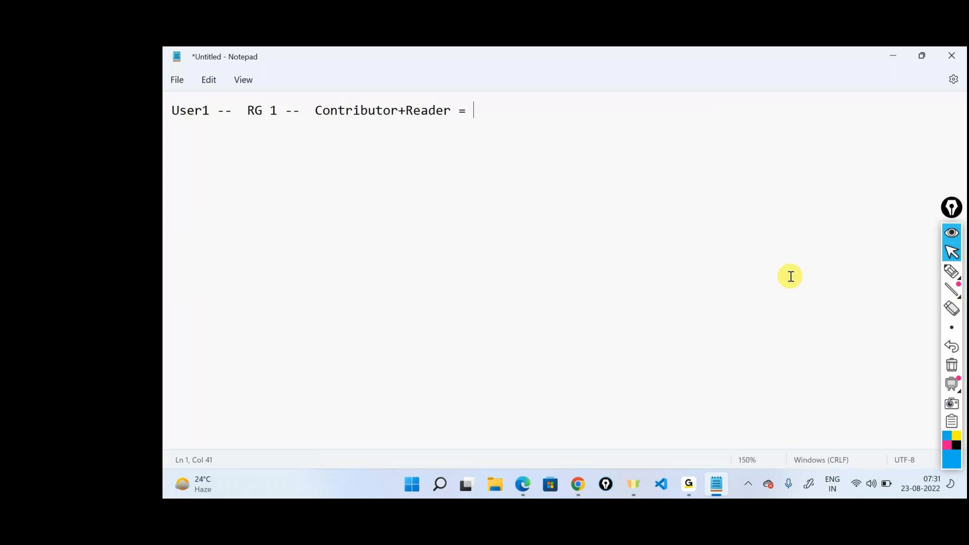
pyautogui.write('Contributor')
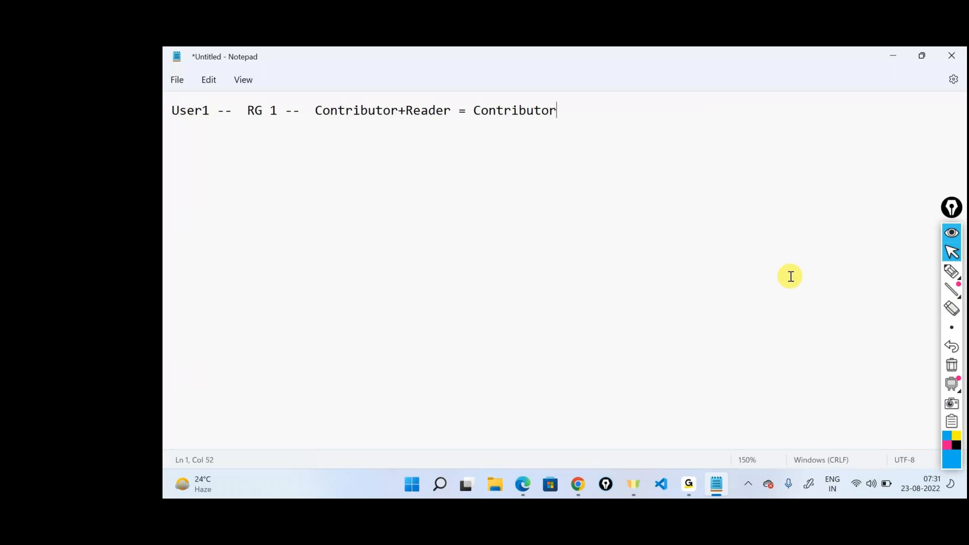
# Step: With the annotation pen, draw a box labelled "Reader" below the note and enclose it in a larger box
pyautogui.click(951, 271)
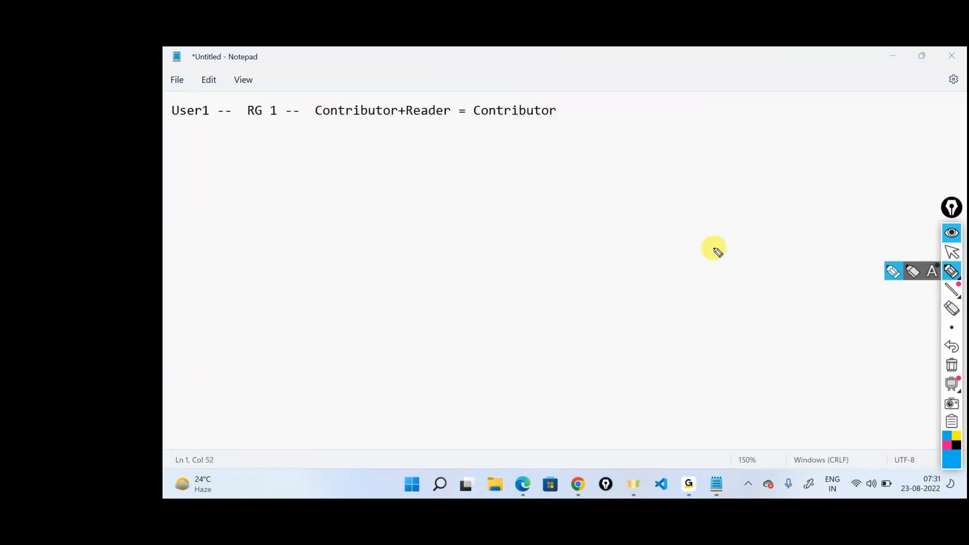
pyautogui.moveTo(530, 238)
pyautogui.mouseDown()
pyautogui.moveTo(528, 304)
pyautogui.moveTo(671, 225)
pyautogui.moveTo(527, 239)
pyautogui.mouseUp()
pyautogui.moveTo(580, 277)
pyautogui.mouseDown()
pyautogui.moveTo(580, 258)
pyautogui.moveTo(588, 272)
pyautogui.moveTo(625, 268)
pyautogui.moveTo(669, 243)
pyautogui.mouseUp()
pyautogui.moveTo(611, 143)
pyautogui.mouseDown()
pyautogui.moveTo(598, 146)
pyautogui.moveTo(495, 361)
pyautogui.moveTo(803, 349)
pyautogui.moveTo(574, 145)
pyautogui.moveTo(543, 144)
pyautogui.mouseUp()
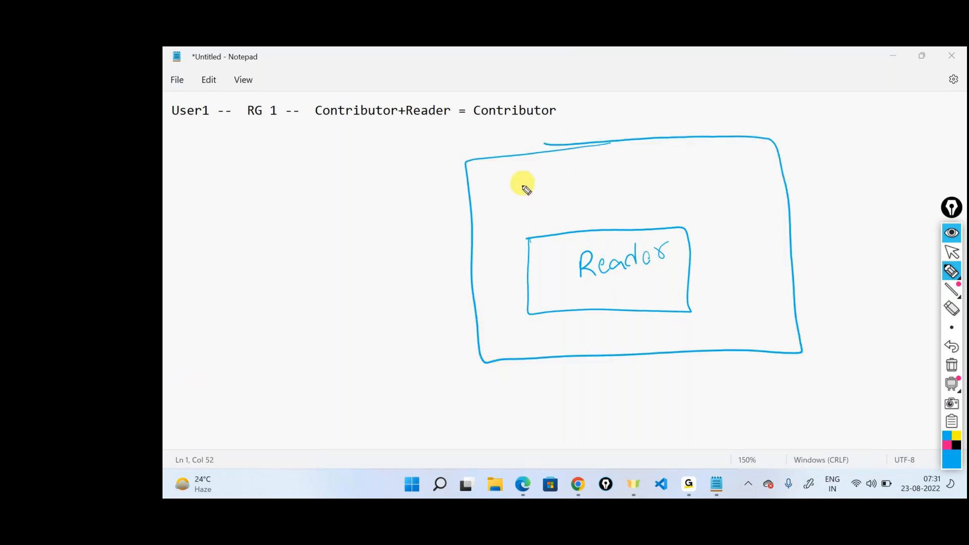
# Step: Label the outer box "Contributor" with a boxed "Write" and an arrow to the Reader box, and circle the role equation
pyautogui.moveTo(527, 184); pyautogui.dragTo(525, 203)
pyautogui.moveTo(530, 195)
pyautogui.mouseDown()
pyautogui.moveTo(597, 168)
pyautogui.moveTo(636, 169)
pyautogui.mouseUp()
pyautogui.moveTo(736, 195)
pyautogui.mouseDown()
pyautogui.moveTo(696, 246)
pyautogui.moveTo(719, 241)
pyautogui.mouseUp()
pyautogui.moveTo(642, 167)
pyautogui.mouseDown()
pyautogui.moveTo(663, 146)
pyautogui.moveTo(696, 177)
pyautogui.moveTo(712, 158)
pyautogui.moveTo(732, 172)
pyautogui.moveTo(744, 158)
pyautogui.moveTo(692, 190)
pyautogui.moveTo(699, 173)
pyautogui.mouseUp()
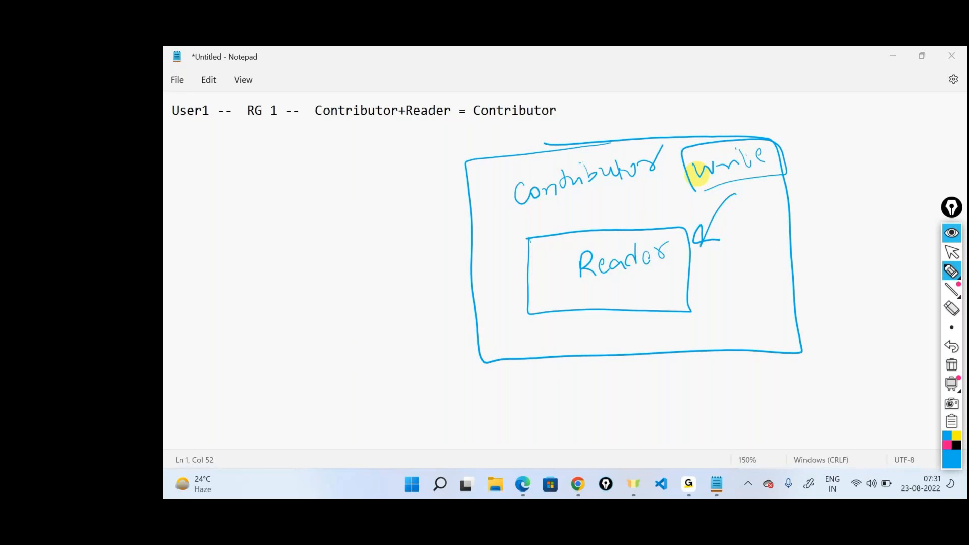
pyautogui.moveTo(323, 123)
pyautogui.mouseDown()
pyautogui.moveTo(530, 126)
pyautogui.moveTo(571, 104)
pyautogui.moveTo(316, 127)
pyautogui.mouseUp()
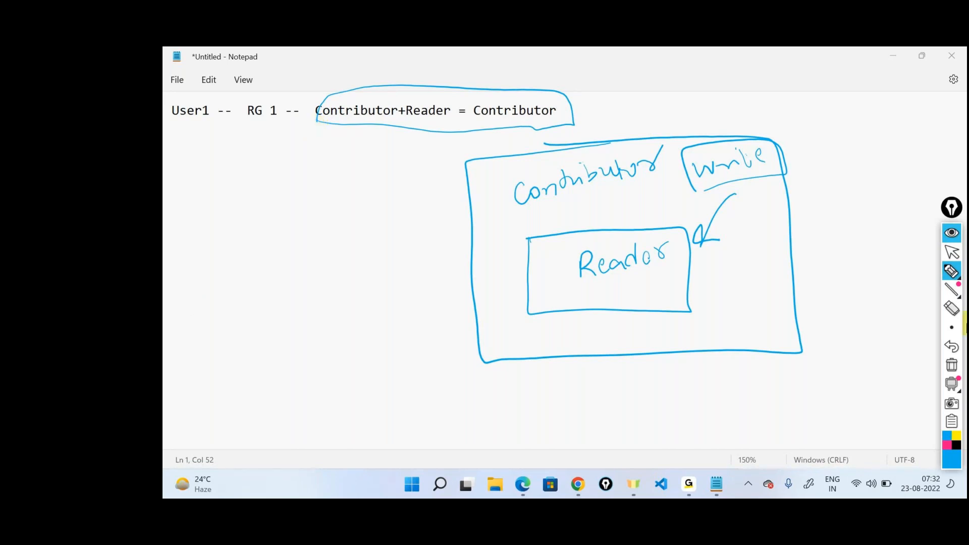
# Step: Clear all pen annotations, return to the pointer, and minimize Notepad to get back to the Azure portal
pyautogui.click(952, 365)
pyautogui.click(952, 252)
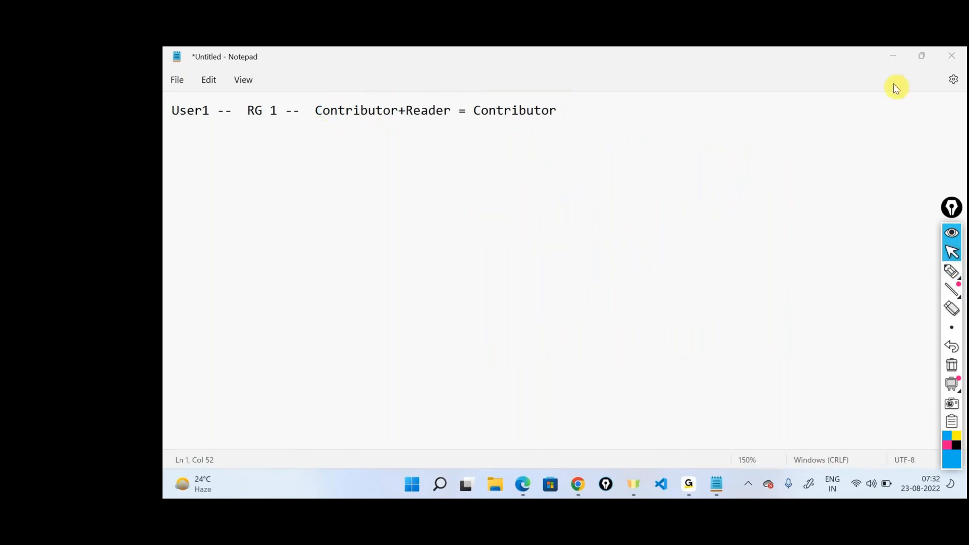
pyautogui.click(891, 57)
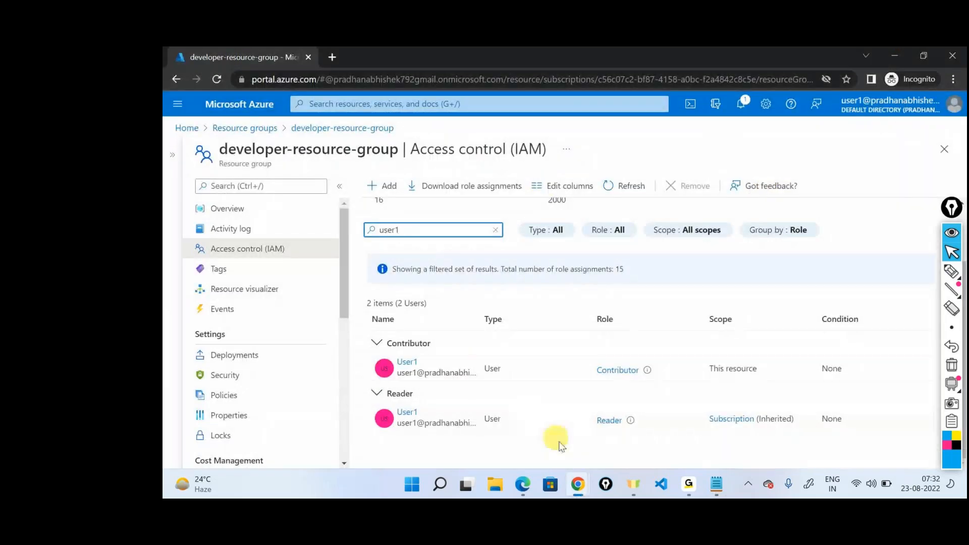
# Step: Switch to the other Chrome window and search the web for "azure rbac conflict" in a new tab
pyautogui.moveTo(578, 484)
pyautogui.click(471, 414)
pyautogui.click(480, 56)
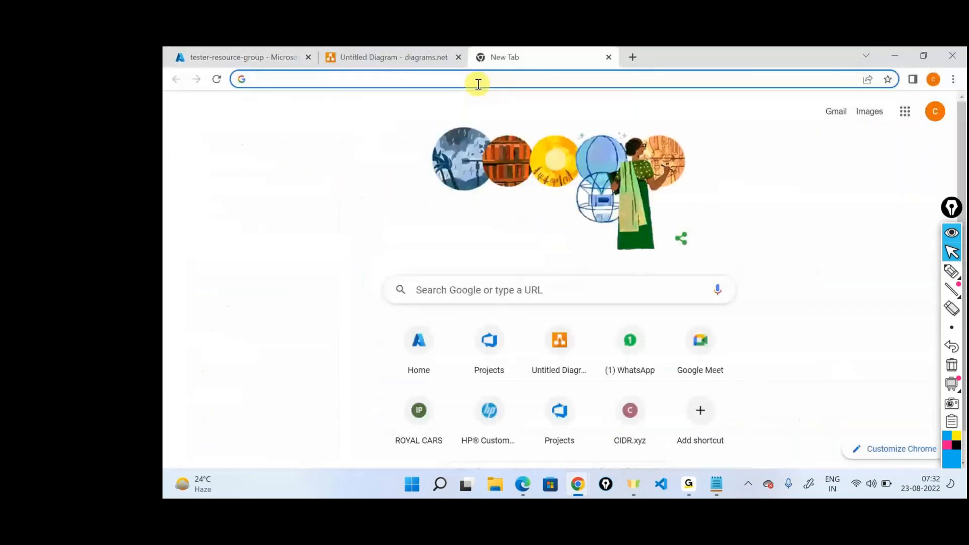
pyautogui.write('azure')
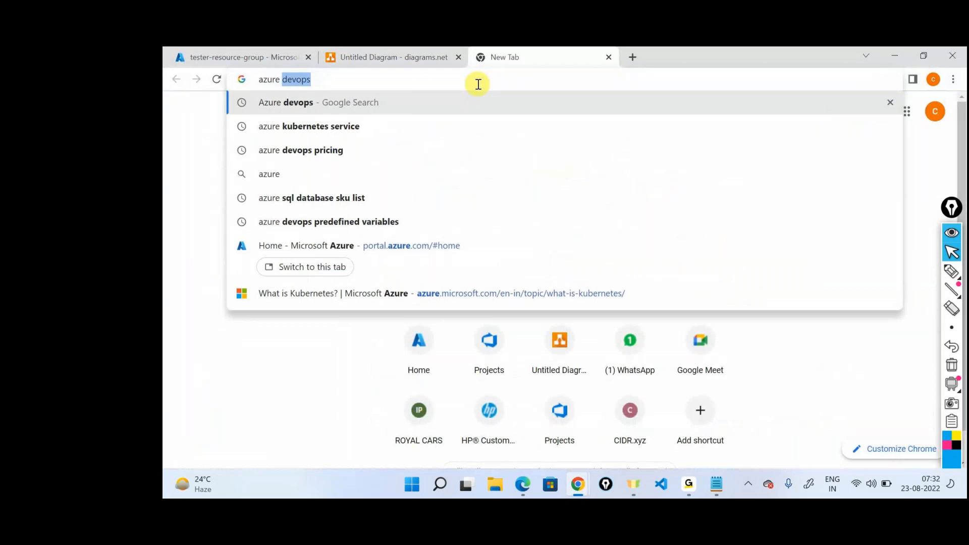
pyautogui.write(' rbac co')
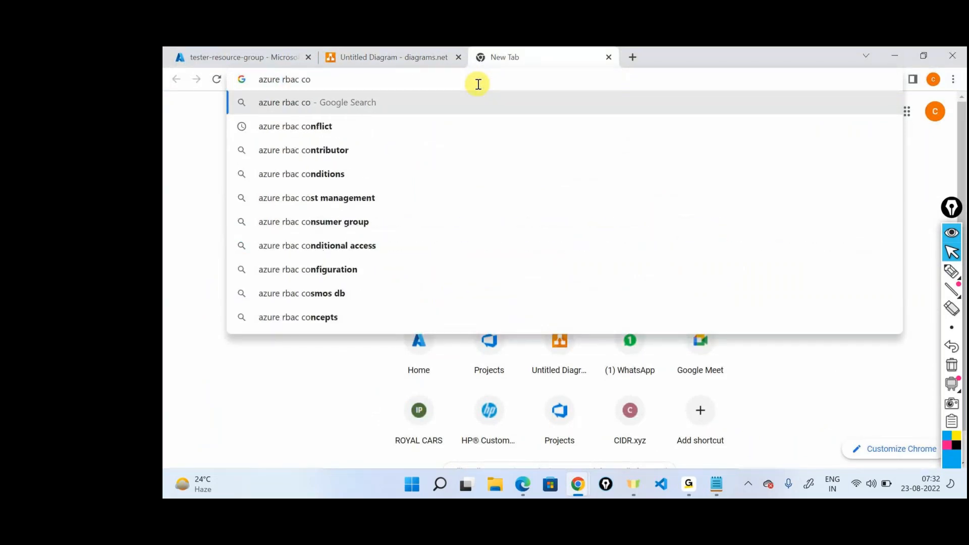
pyautogui.press('Down')
pyautogui.press('Return')
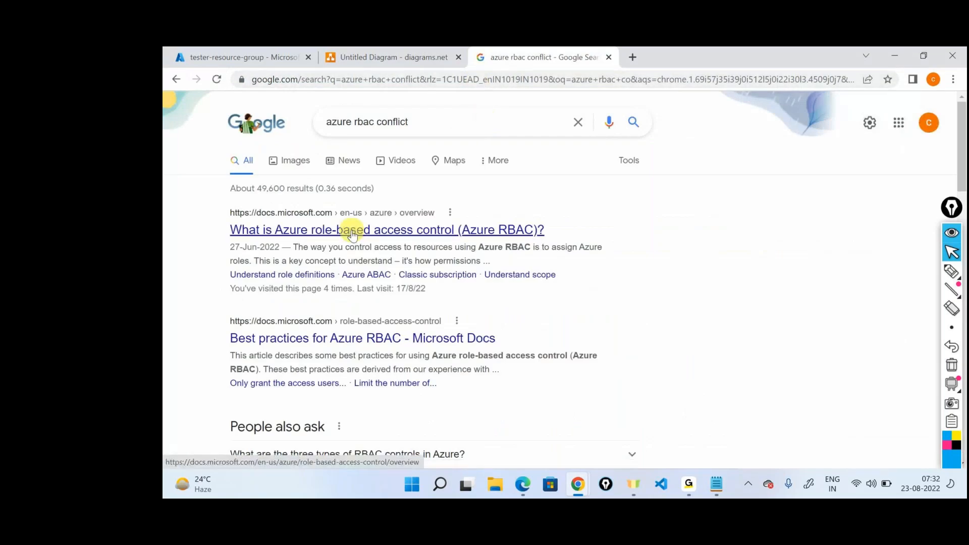
# Step: Open the article "What is Azure role-based access control (Azure RBAC)?" and go to its section on multiple role assignments
pyautogui.click(353, 235)
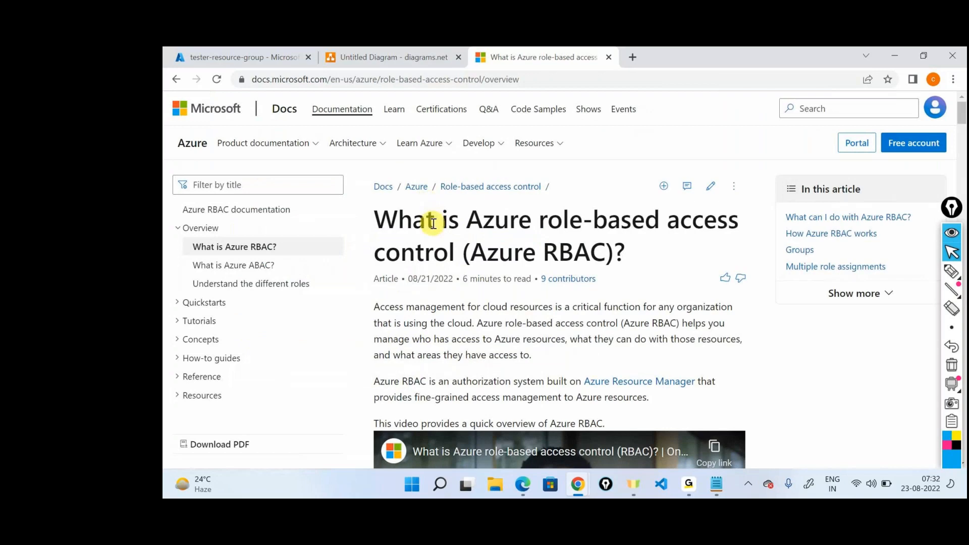
pyautogui.scroll(-1, 394, 247)
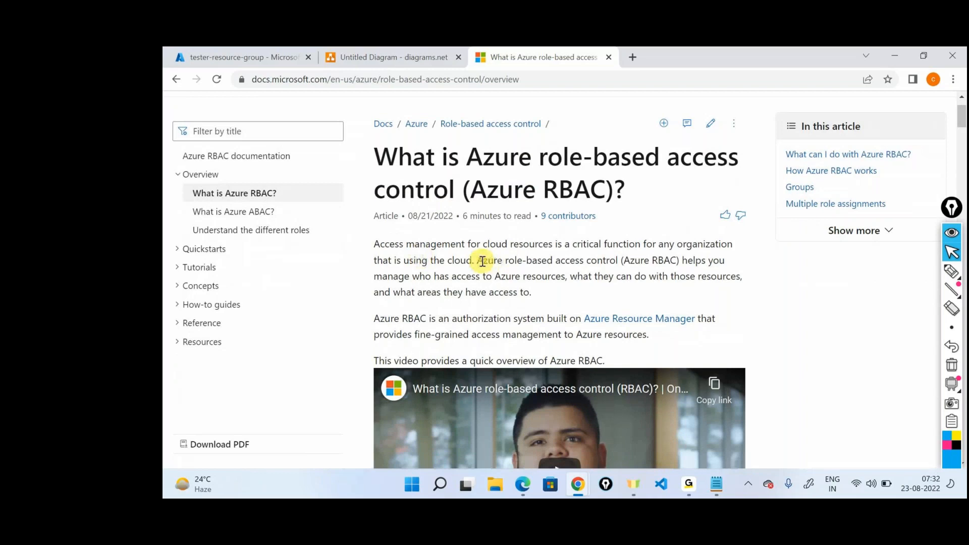
pyautogui.doubleClick(472, 279)
pyautogui.click(472, 279)
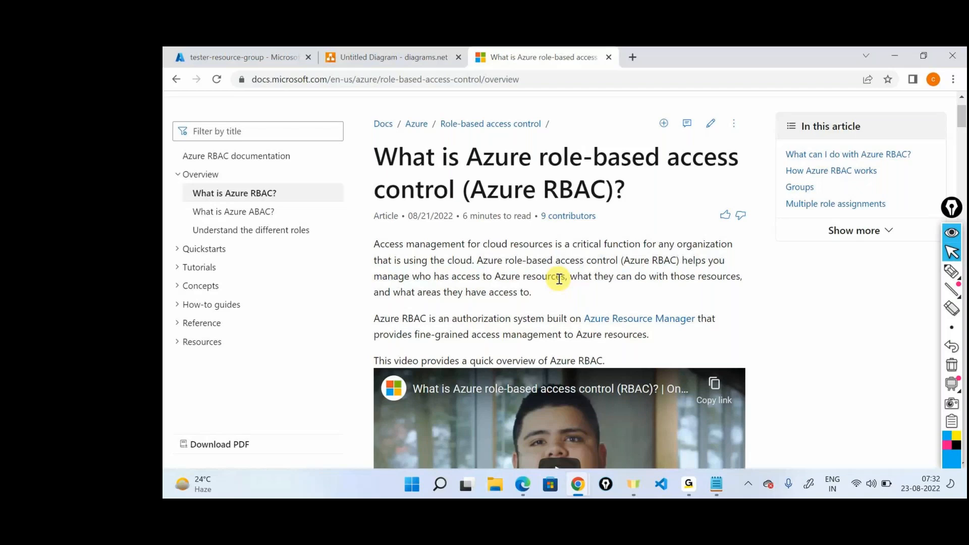
pyautogui.click(851, 207)
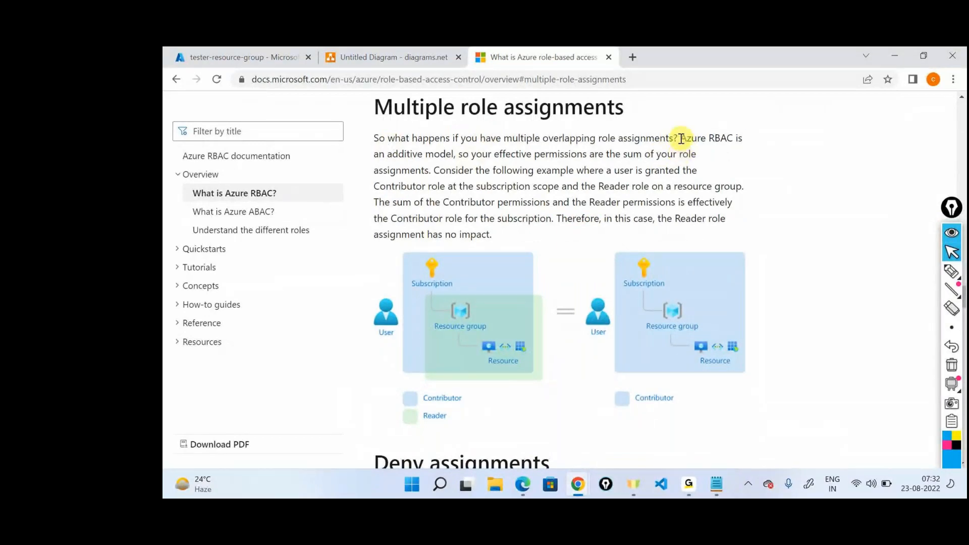
# Step: Read the explanation of overlapping Contributor and Reader assignments, highlighting its key phrases, and examine the diagram beneath it
pyautogui.moveTo(681, 138); pyautogui.dragTo(690, 152)
pyautogui.click(465, 164)
pyautogui.doubleClick(415, 170)
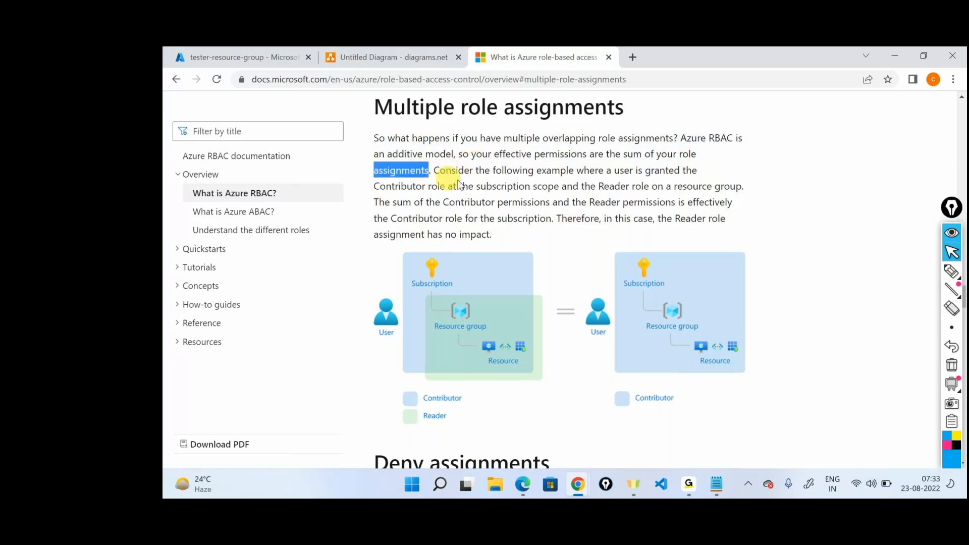
pyautogui.moveTo(434, 170); pyautogui.dragTo(470, 175)
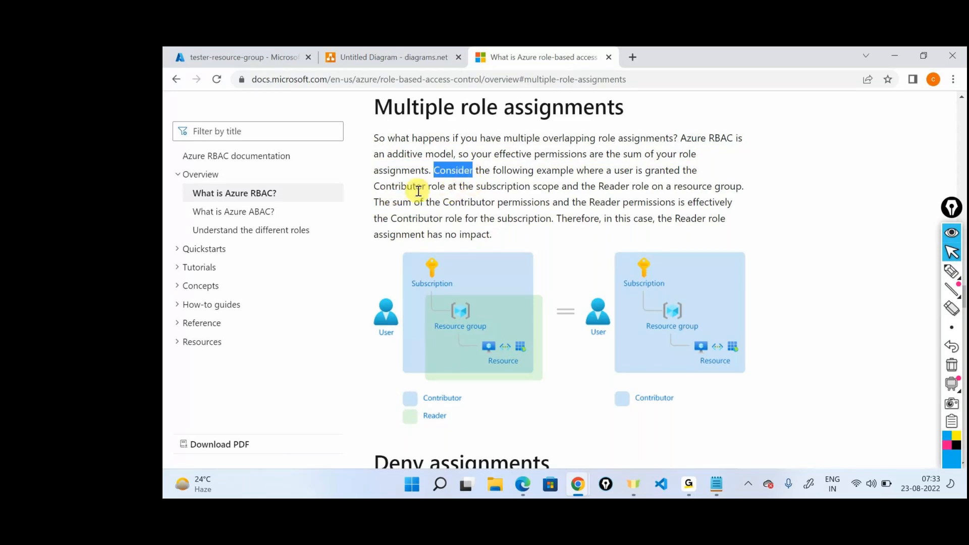
pyautogui.moveTo(459, 187); pyautogui.dragTo(755, 190)
pyautogui.click(603, 188)
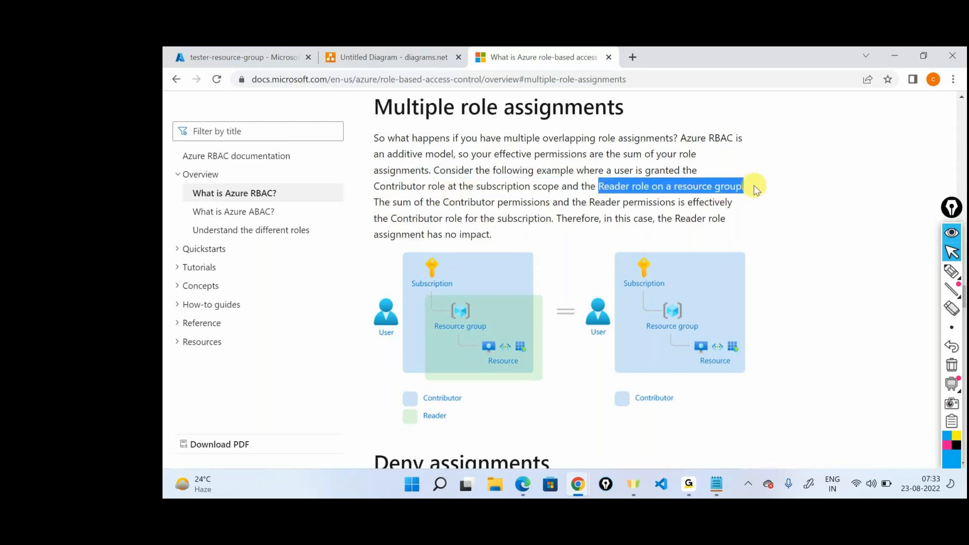
pyautogui.tripleClick(549, 207)
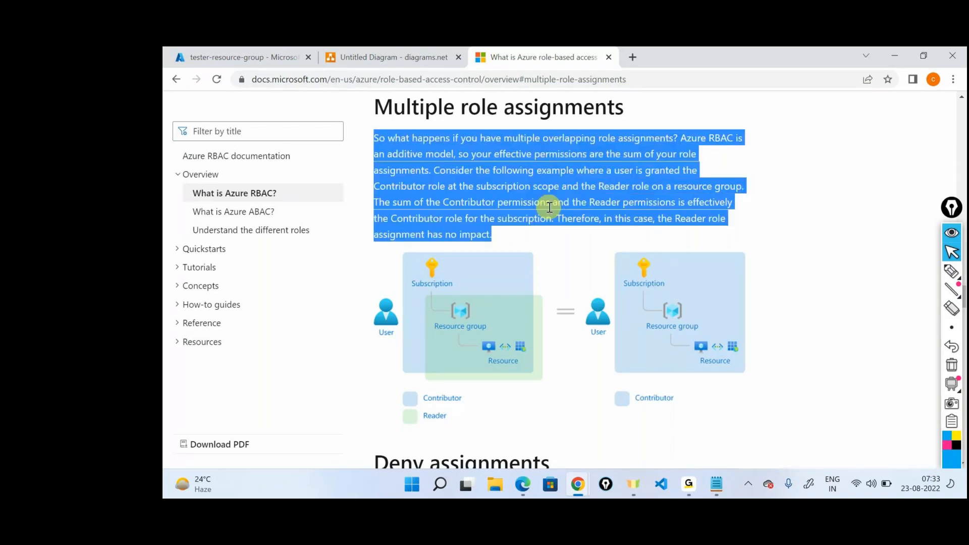
pyautogui.click(585, 216)
pyautogui.moveTo(402, 216); pyautogui.dragTo(558, 222)
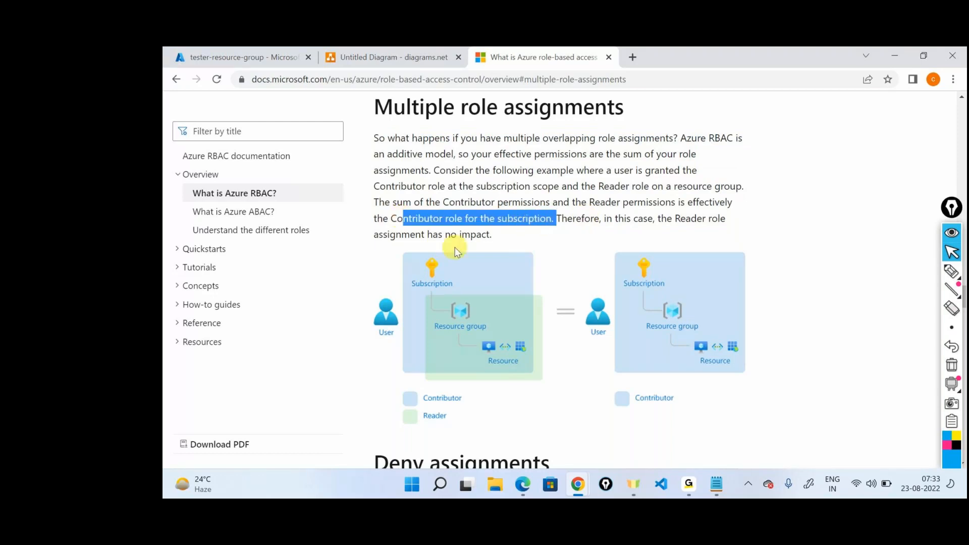
pyautogui.click(423, 234)
pyautogui.doubleClick(423, 234)
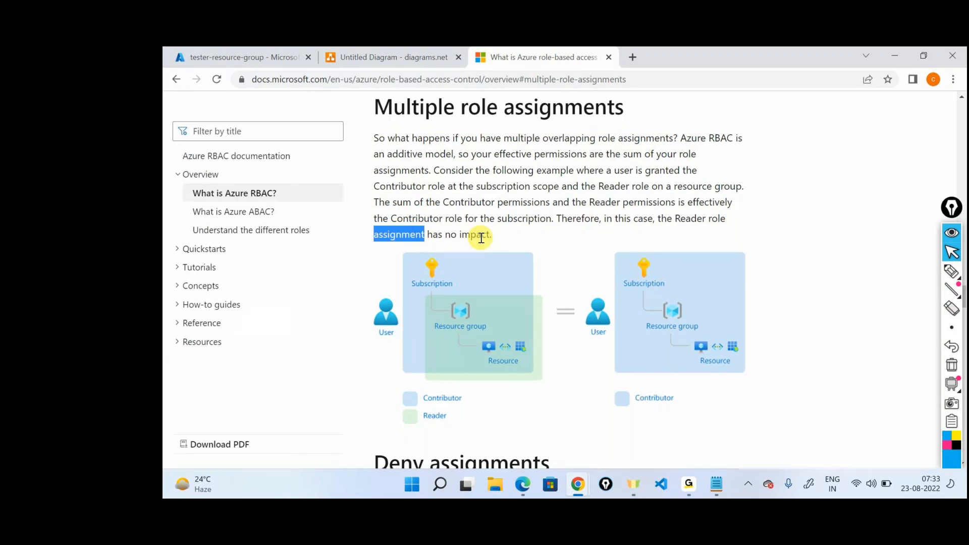
pyautogui.scroll(-1, 456, 324)
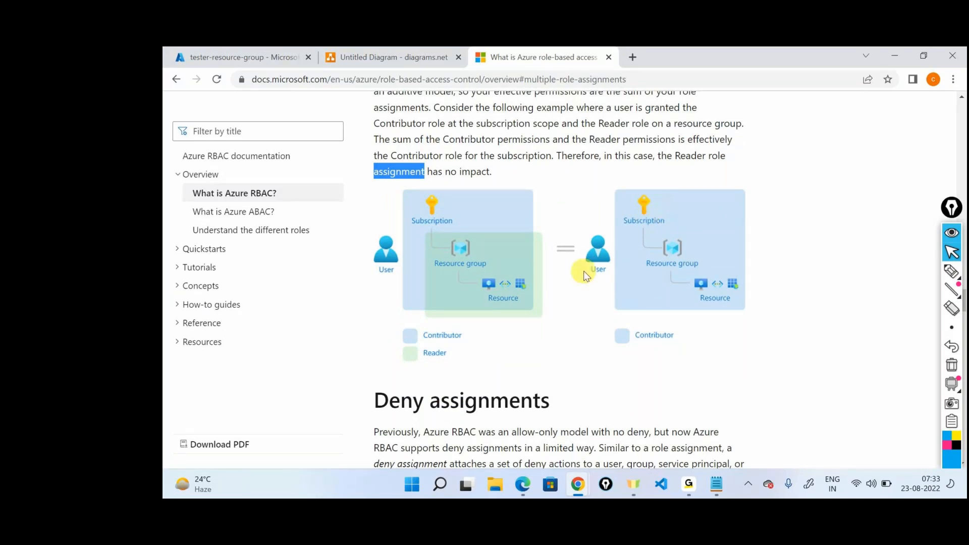
pyautogui.scroll(1, 567, 261)
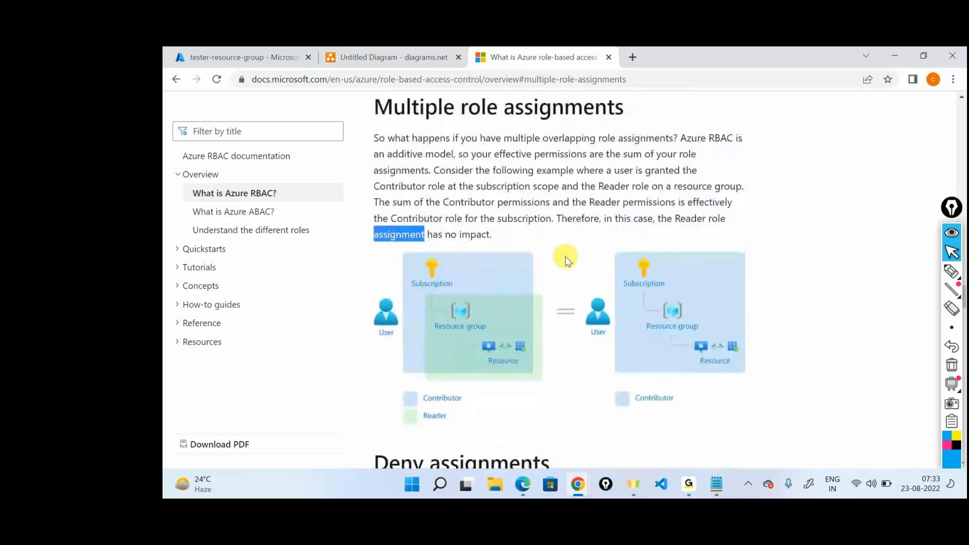
# Step: Go back to the diagrams.net diagram and change the role label under resource-group actor U1 to "Reader"
pyautogui.hotkey('ctrl', 'shift', 'Tab')
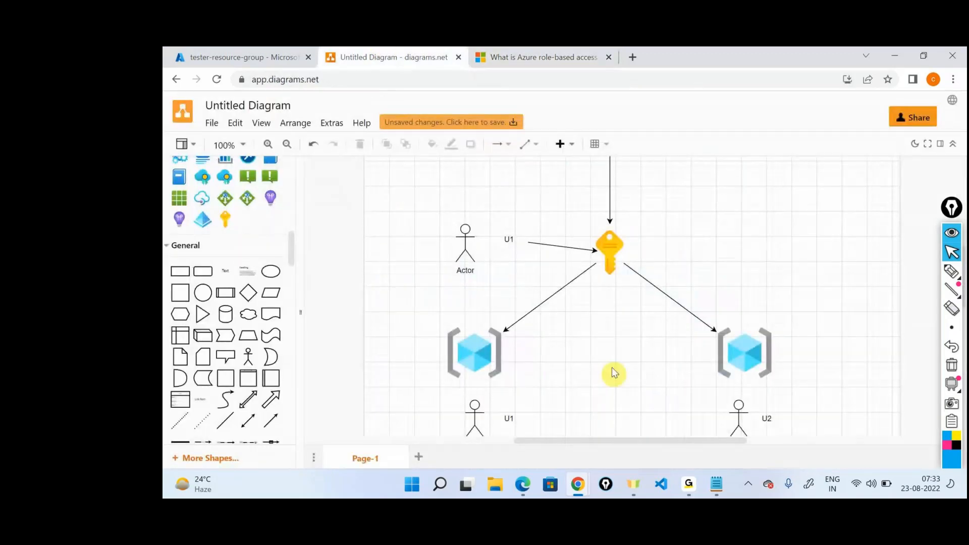
pyautogui.scroll(-3, 604, 353)
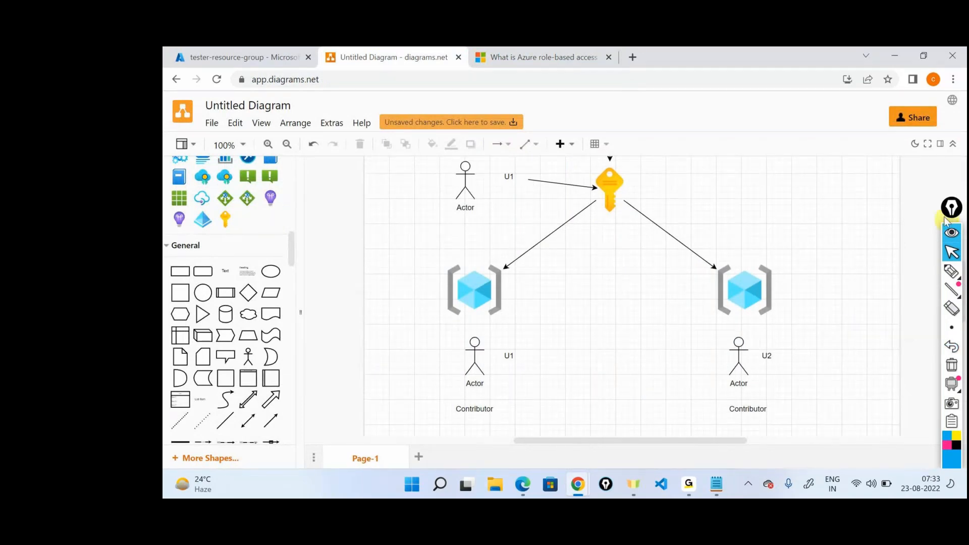
pyautogui.click(952, 271)
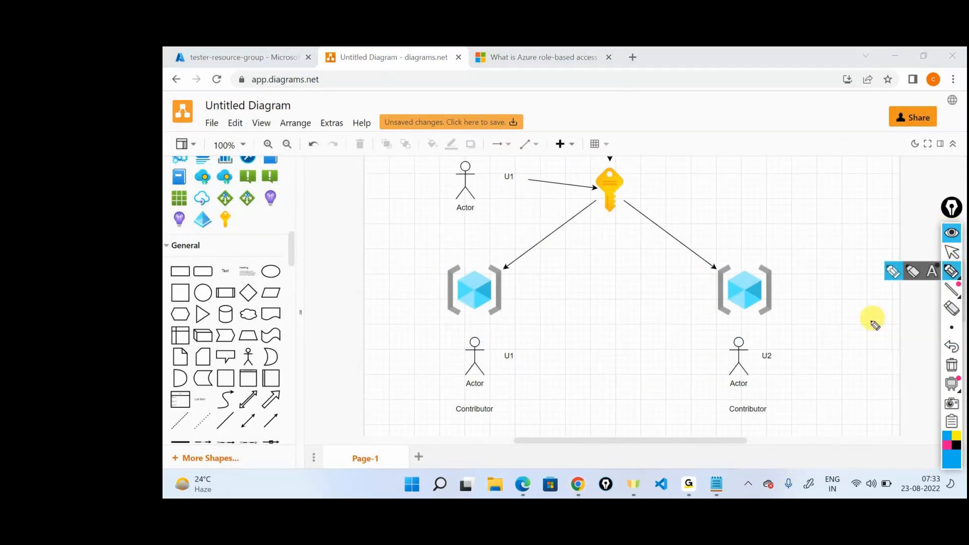
pyautogui.click(952, 252)
pyautogui.click(486, 413)
pyautogui.doubleClick(485, 413)
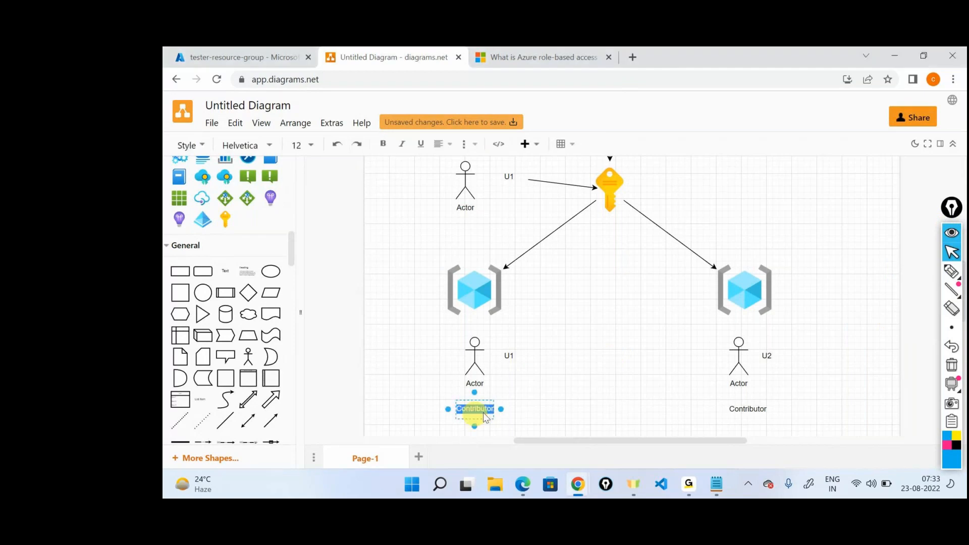
pyautogui.write('R')
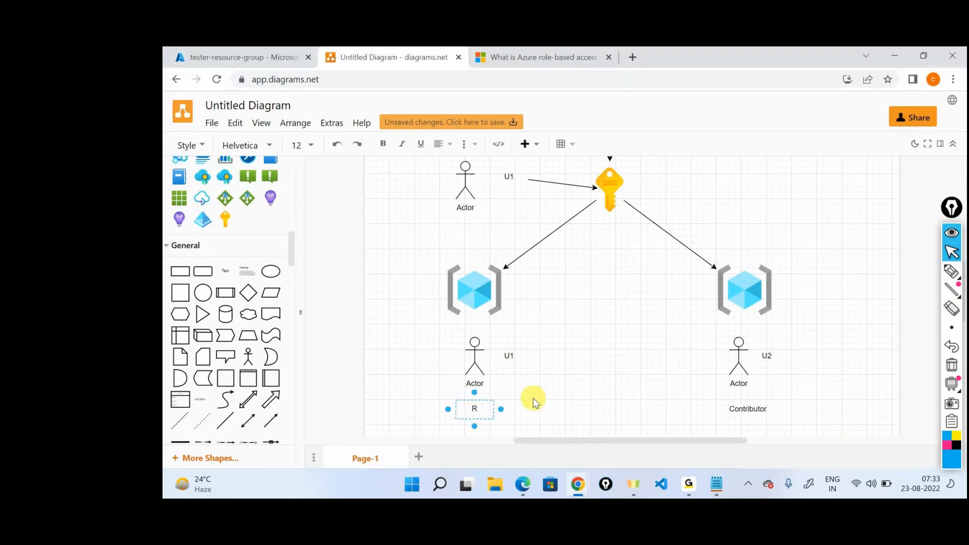
pyautogui.write('eader')
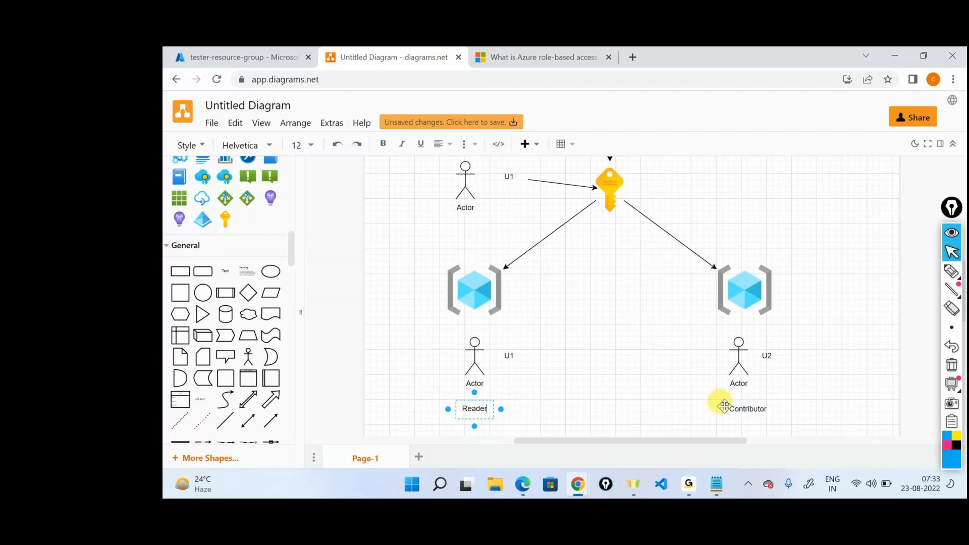
pyautogui.click(732, 296)
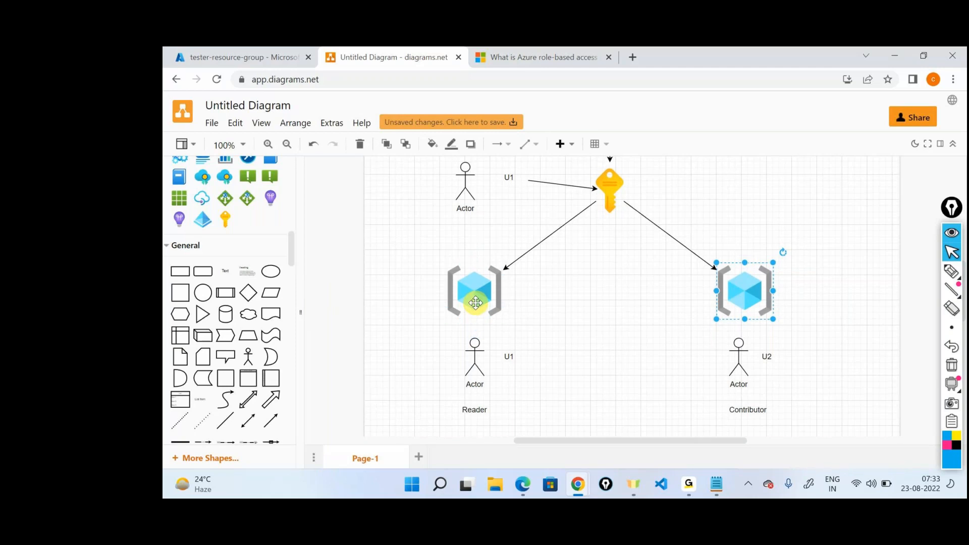
# Step: Add a text label "Contributor" above the U1 actor that points to the subscription key
pyautogui.scroll(5, 477, 308)
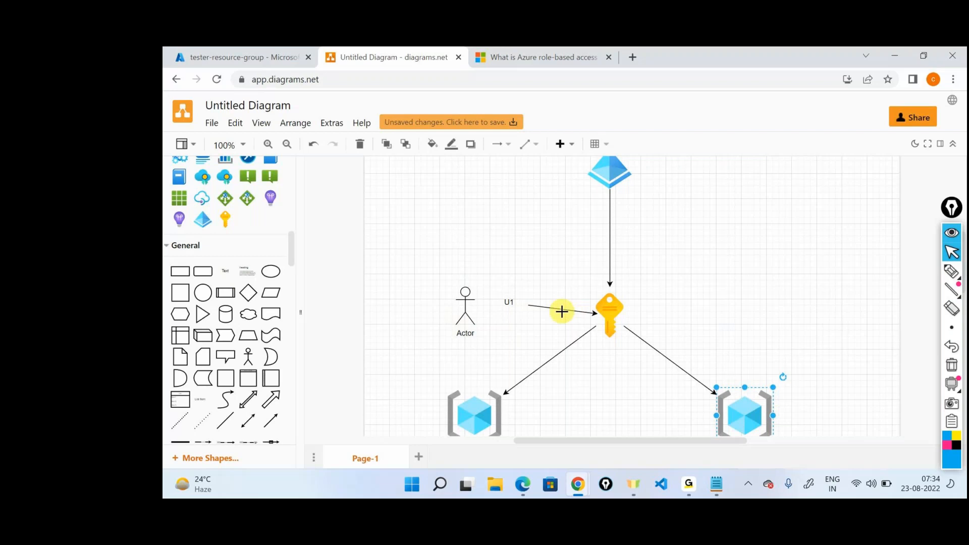
pyautogui.moveTo(225, 272); pyautogui.dragTo(447, 239)
pyautogui.write('Contributor')
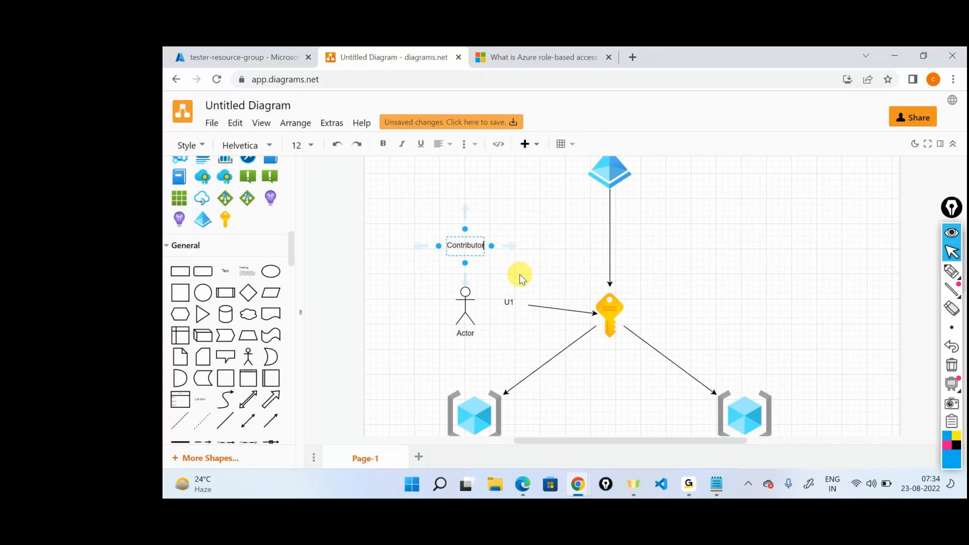
pyautogui.click(519, 274)
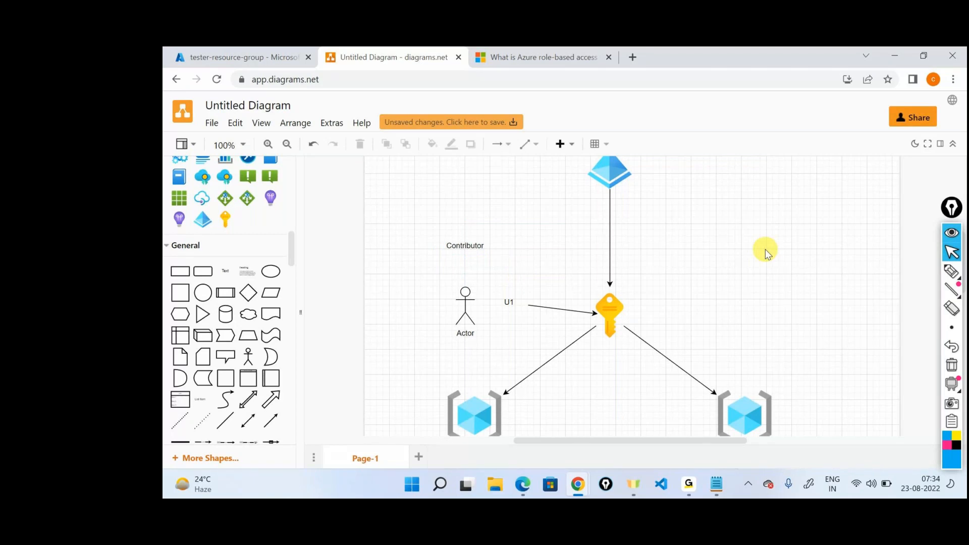
# Step: Switch to Notepad and replace the whole note with "Scenario 1: Added the user as contri at the RG level"
pyautogui.hotkey('alt', 'Tab')
pyautogui.moveTo(647, 147); pyautogui.dragTo(169, 81)
pyautogui.write('Scna')
pyautogui.press('BackSpace')
pyautogui.press('BackSpace')
pyautogui.write('ena')
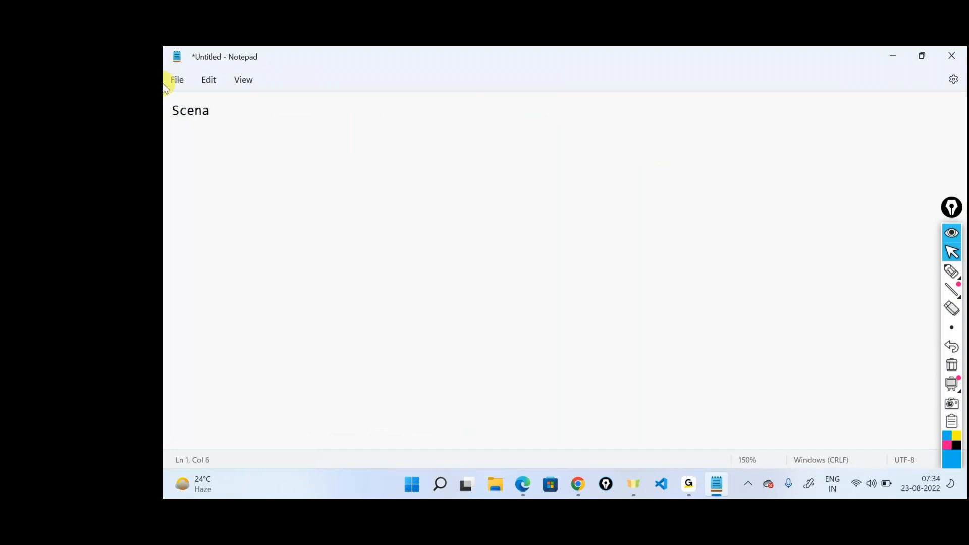
pyautogui.write('rio 1: Added the user as contrib')
pyautogui.press('BackSpace')
pyautogui.press('BackSpace')
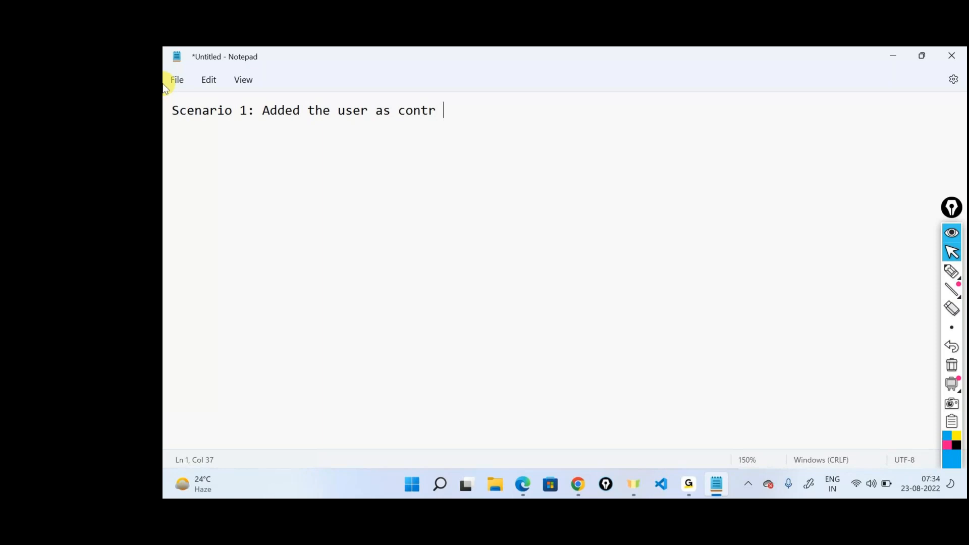
pyautogui.press('BackSpace')
pyautogui.write('i ay')
pyautogui.press('BackSpace')
pyautogui.write('t the RG level')
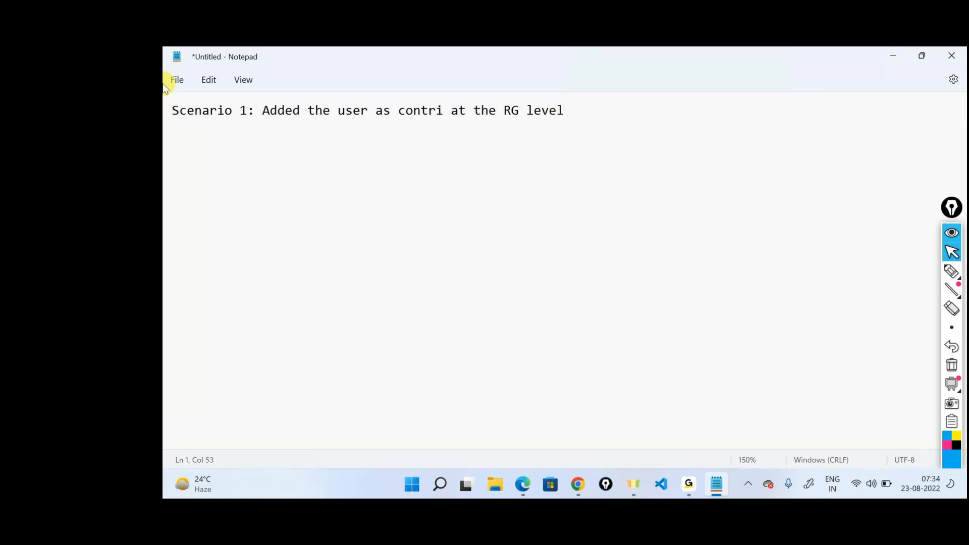
pyautogui.write(' and reader ')
pyautogui.write('aty')
# Step: Continue the Scenario 1 line with "and reader at the subscription level:"
pyautogui.press('BackSpace')
pyautogui.write('the subscription lebve')
pyautogui.press('BackSpace')
pyautogui.press('BackSpace')
pyautogui.press('BackSpace')
pyautogui.write('b')
pyautogui.press('BackSpace')
pyautogui.write('vel:')
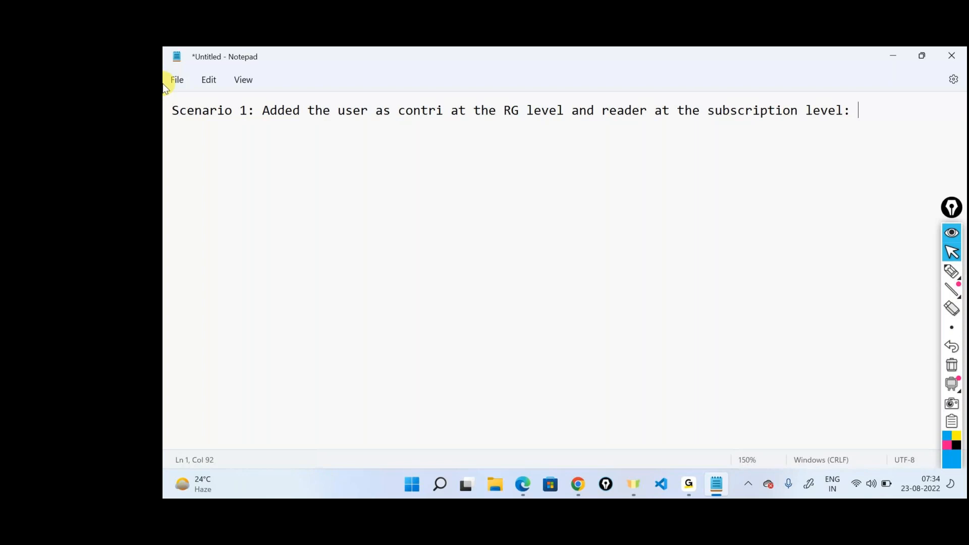
# Step: Add a "Scenario 2:" line below, leaving a blank line between, and copy the Scenario 1 description into it
pyautogui.press('Return')
pyautogui.press('Return')
pyautogui.write('Scenario 2:')
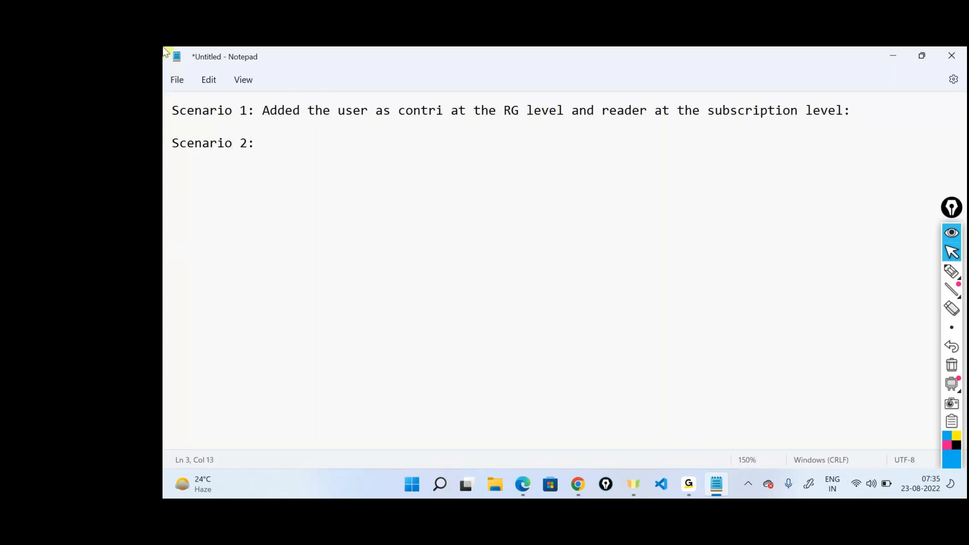
pyautogui.moveTo(852, 110); pyautogui.dragTo(258, 109)
pyautogui.hotkey('ctrl', 'c')
pyautogui.click(296, 147)
pyautogui.hotkey('ctrl', 'v')
# Step: Edit the Scenario 2 line so the user is "reader" at the RG level and "contributor" at the subscription level
pyautogui.click(408, 146)
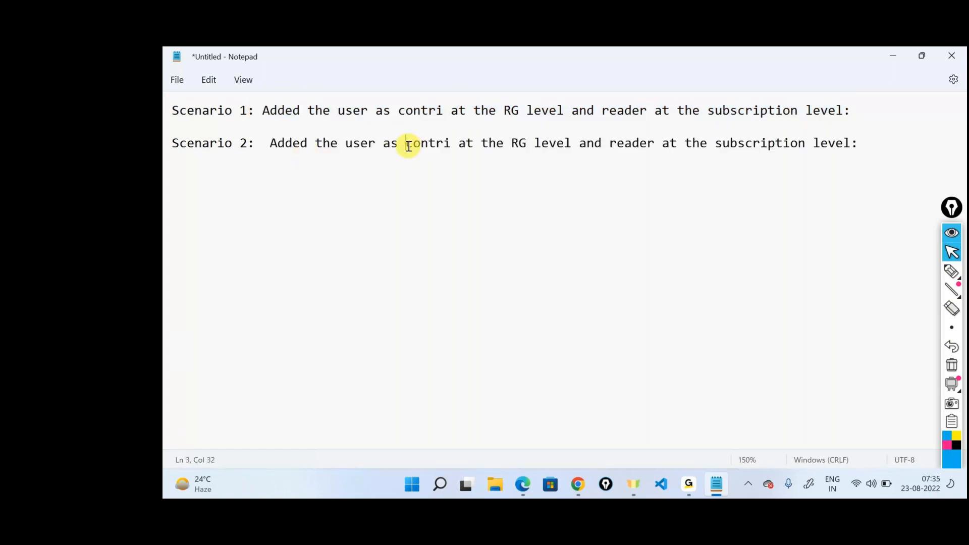
pyautogui.moveTo(408, 146); pyautogui.dragTo(450, 143)
pyautogui.write('re')
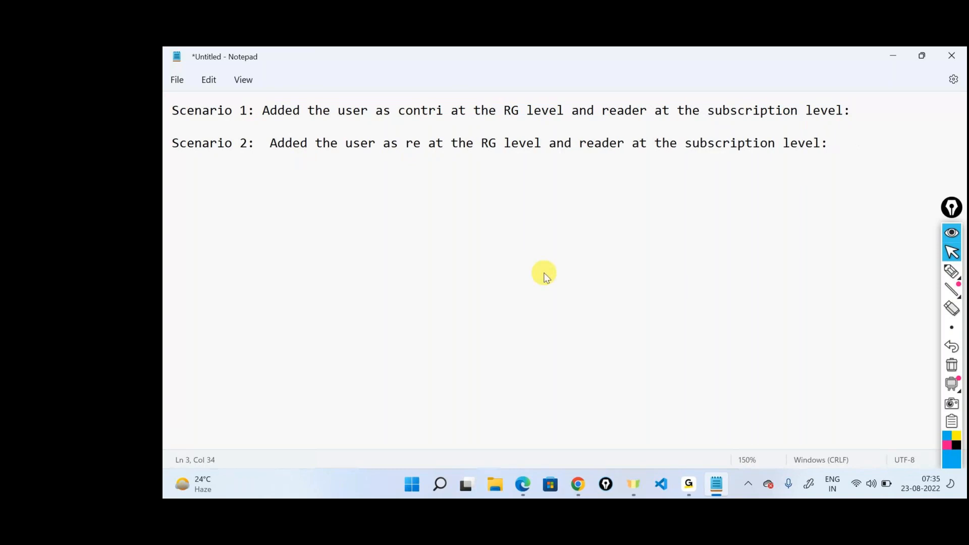
pyautogui.write('ader')
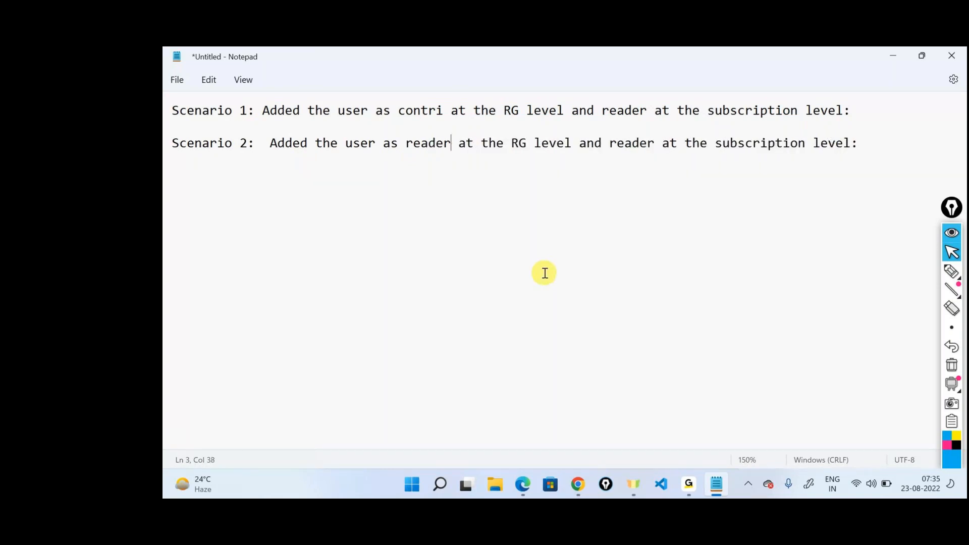
pyautogui.doubleClick(636, 144)
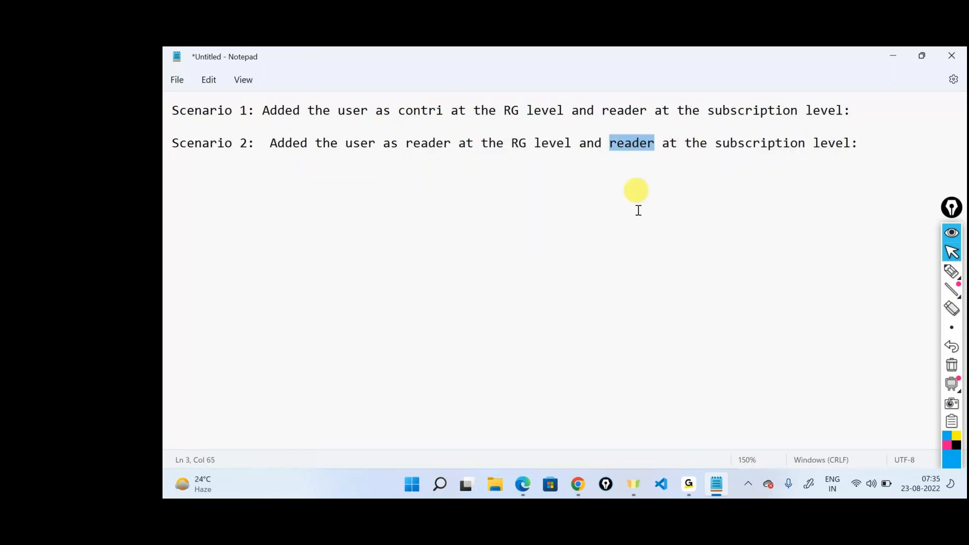
pyautogui.write('contrib')
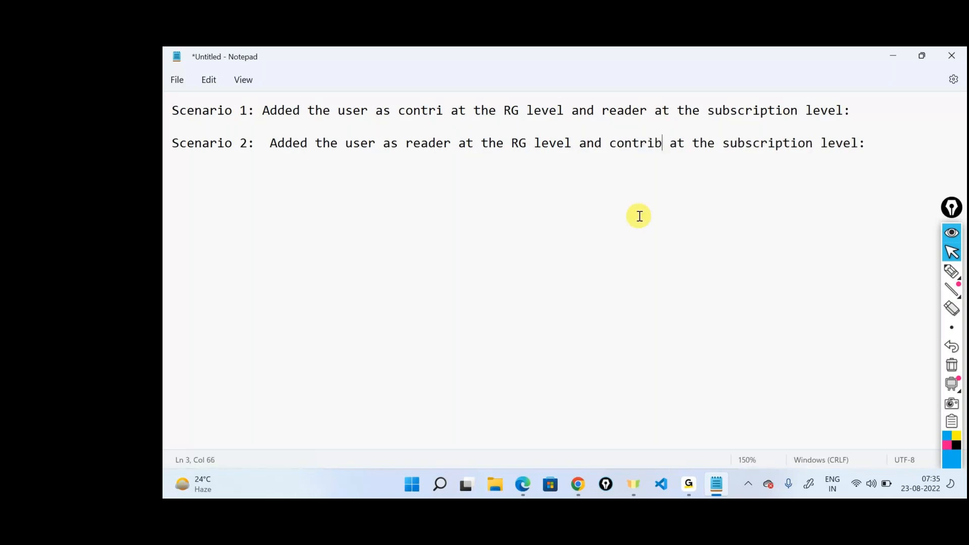
pyautogui.write('utor')
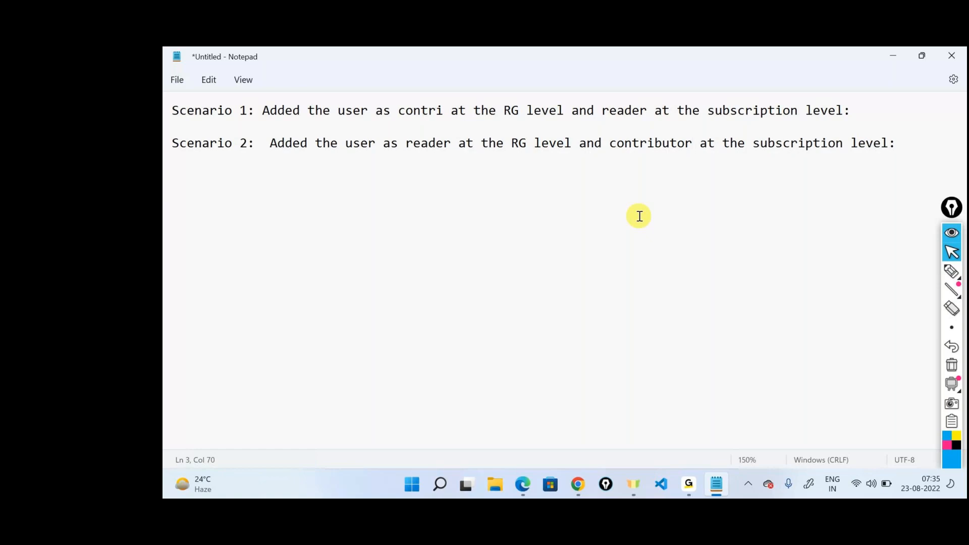
# Step: Return to the role diagram and examine both resource groups, their Reader and Contributor labels, and the subscription key above them
pyautogui.click(890, 57)
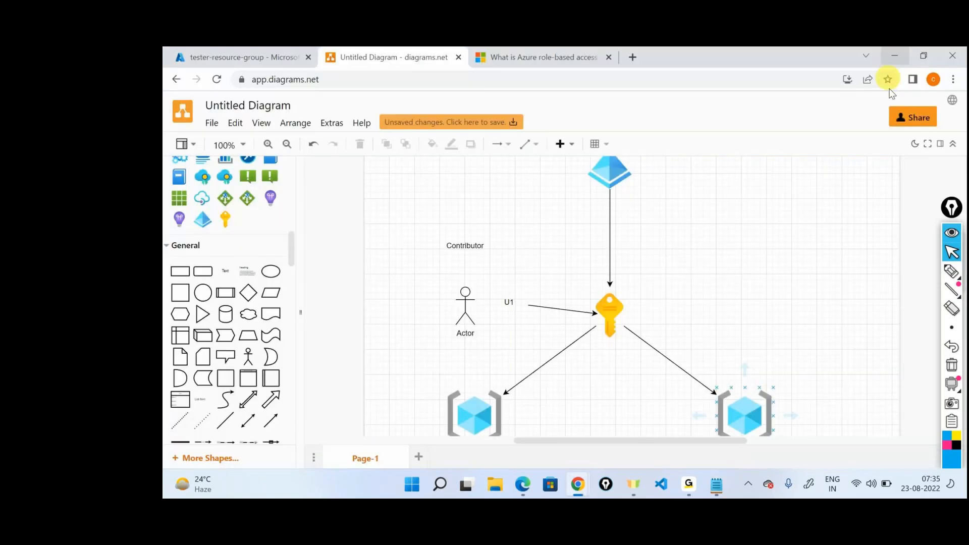
pyautogui.click(768, 241)
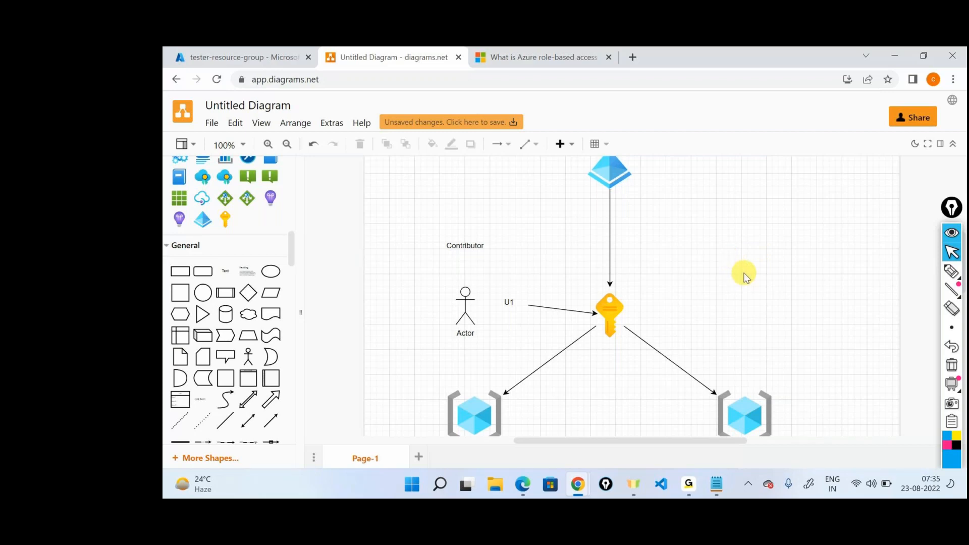
pyautogui.scroll(-3, 744, 276)
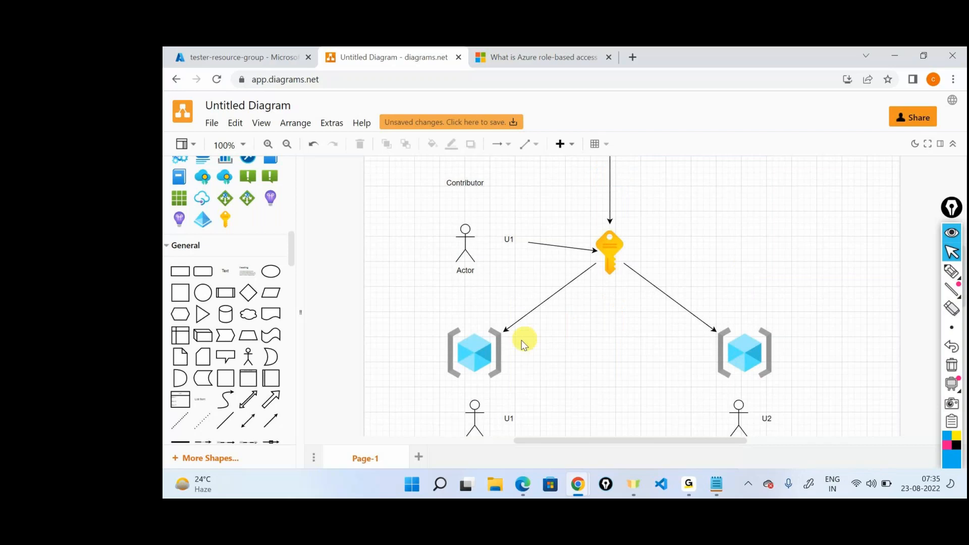
pyautogui.click(744, 352)
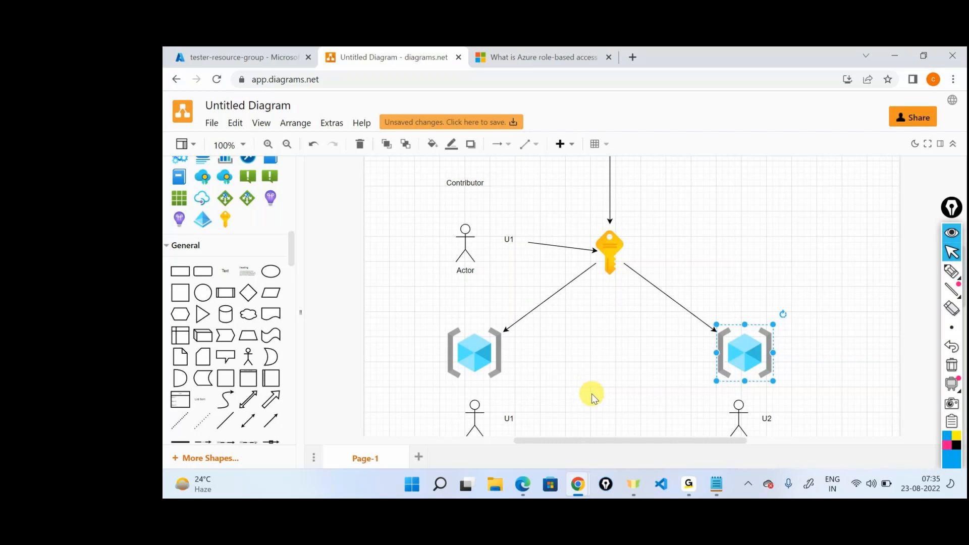
pyautogui.click(497, 351)
pyautogui.scroll(-2, 501, 357)
pyautogui.click(480, 348)
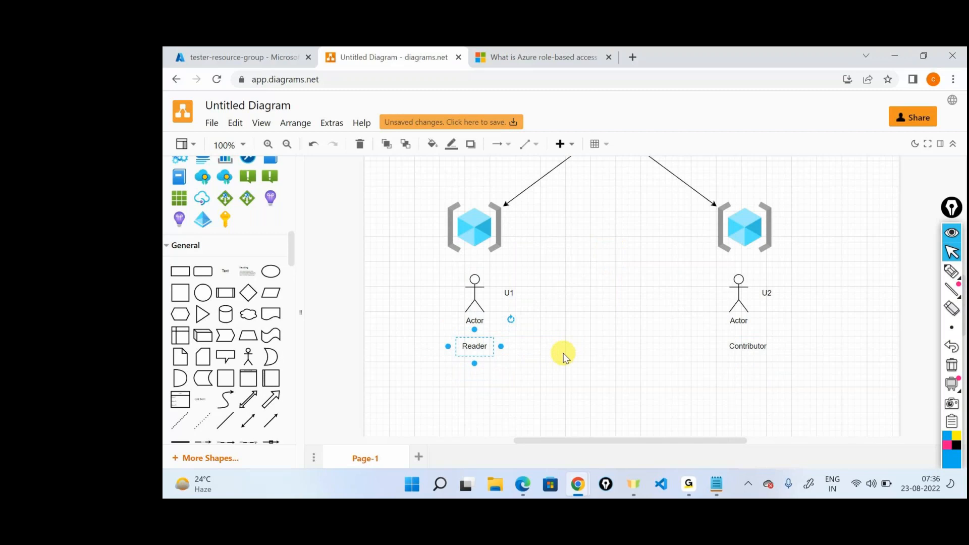
pyautogui.click(747, 343)
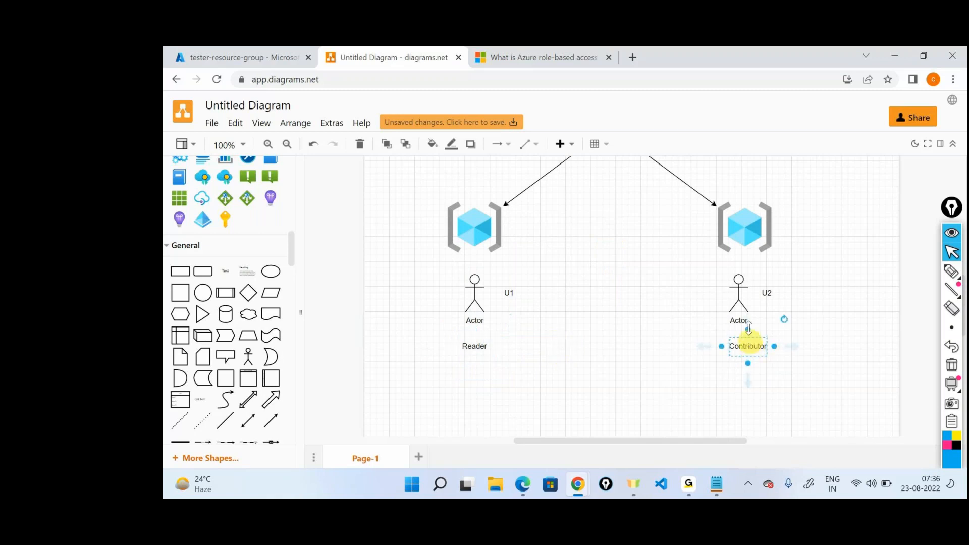
pyautogui.click(742, 224)
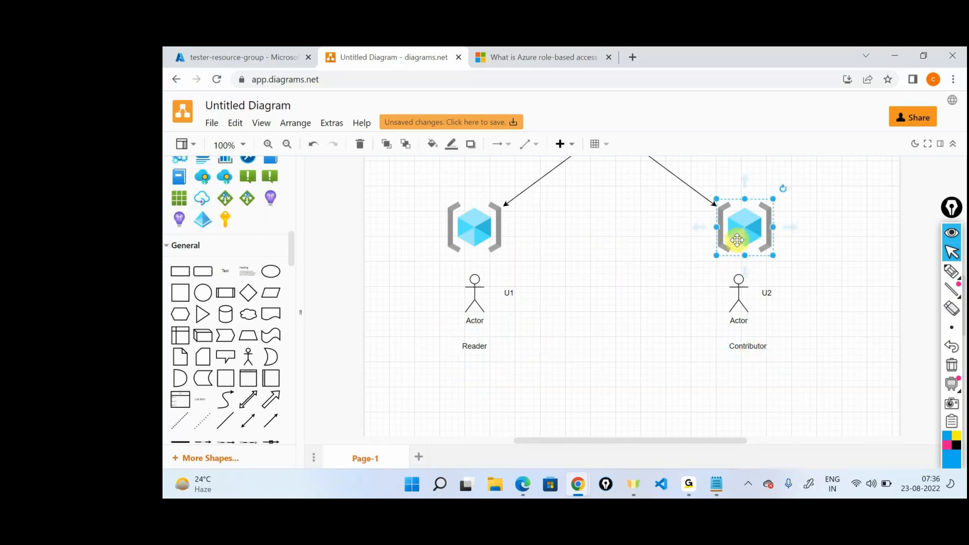
pyautogui.scroll(4, 612, 316)
pyautogui.click(610, 312)
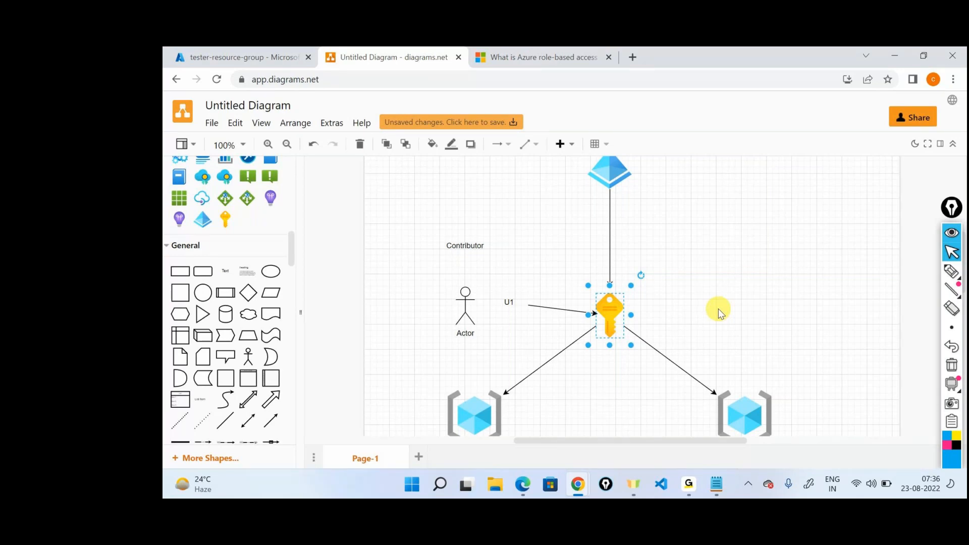
# Step: In the Azure portal, open the Visual Studio Enterprise Subscription's role assignments and search them for user2
pyautogui.click(272, 57)
pyautogui.click(200, 127)
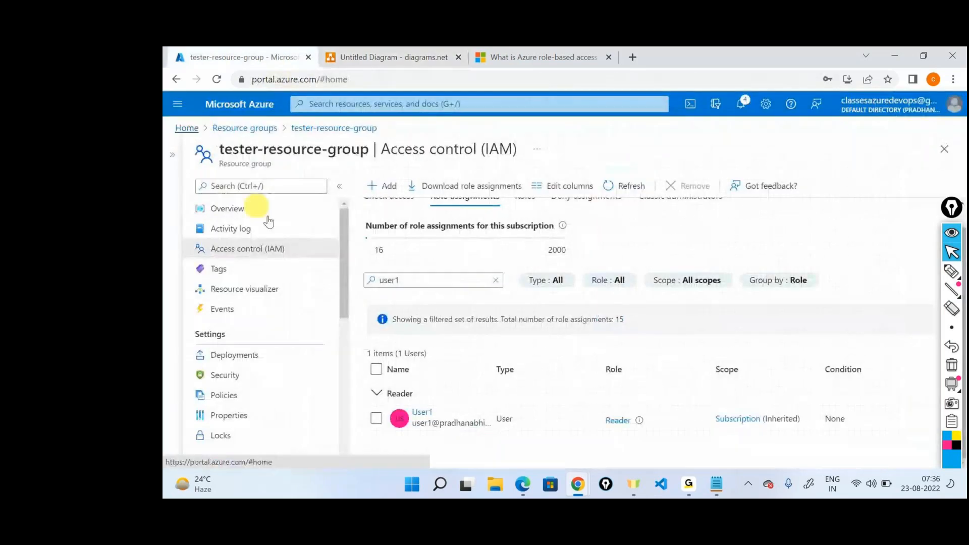
pyautogui.click(389, 174)
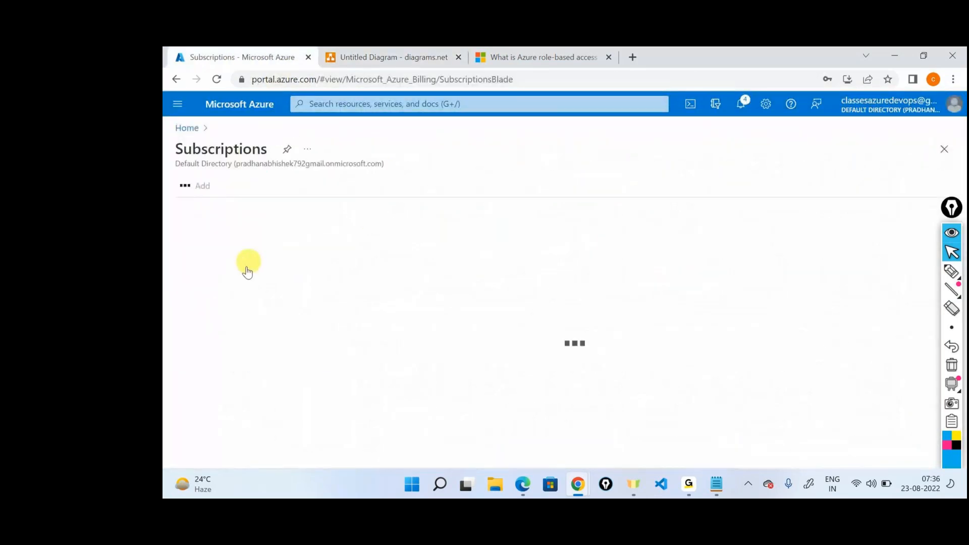
pyautogui.click(262, 279)
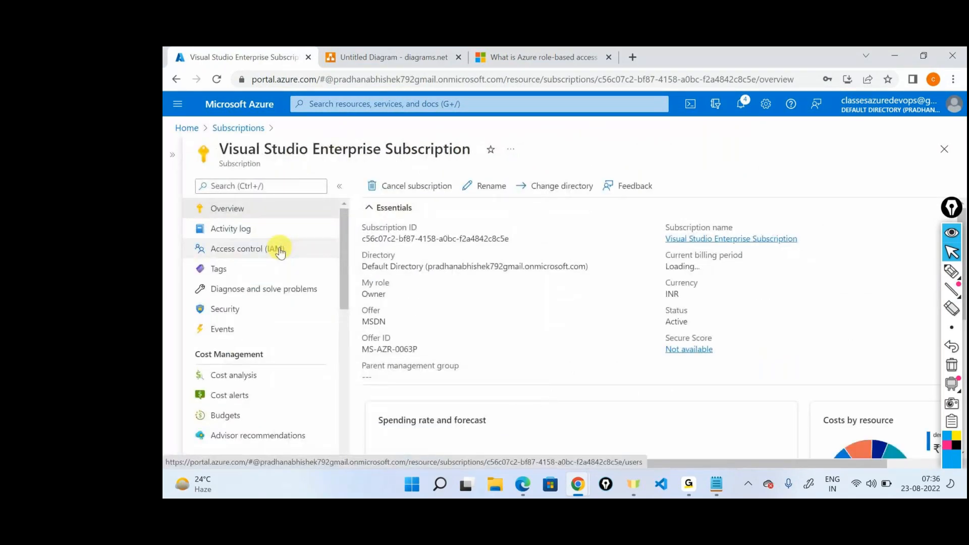
pyautogui.click(281, 251)
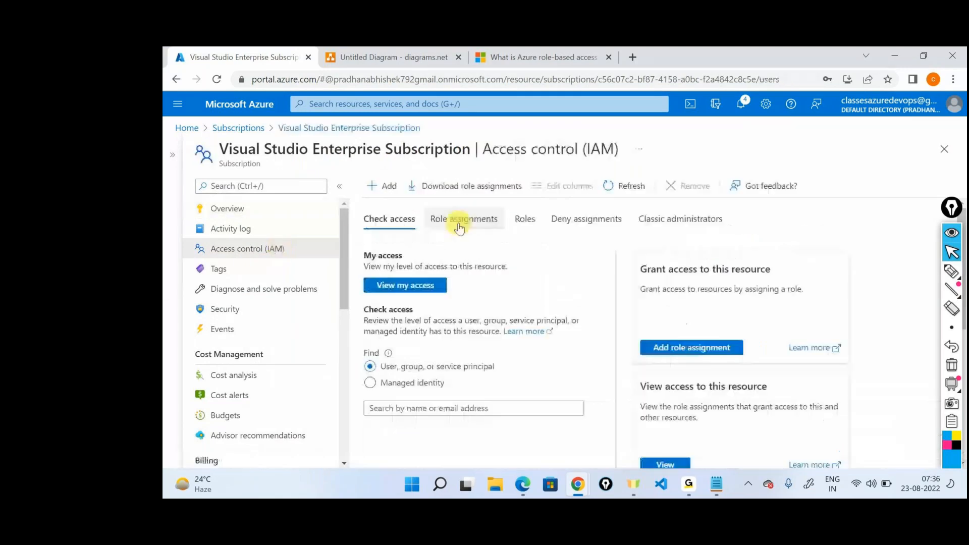
pyautogui.click(459, 228)
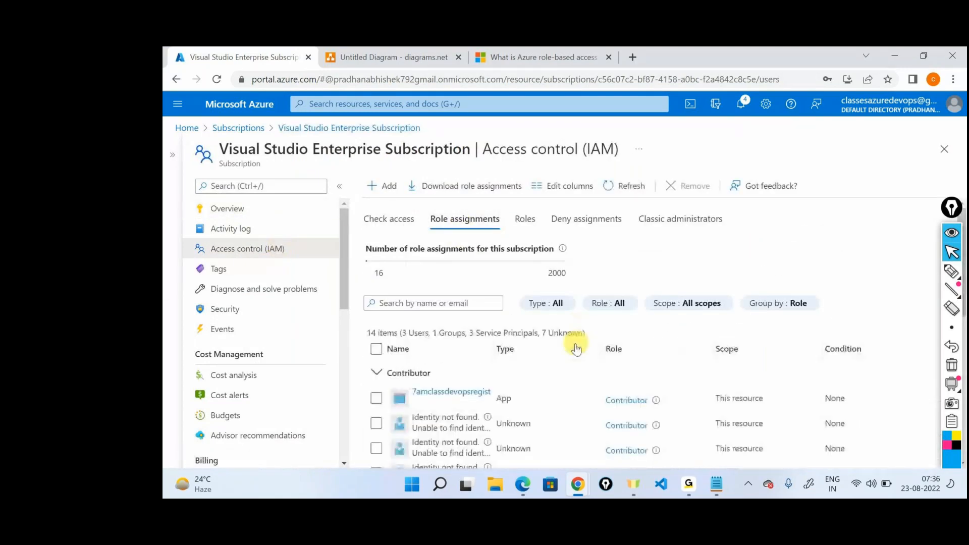
pyautogui.click(413, 303)
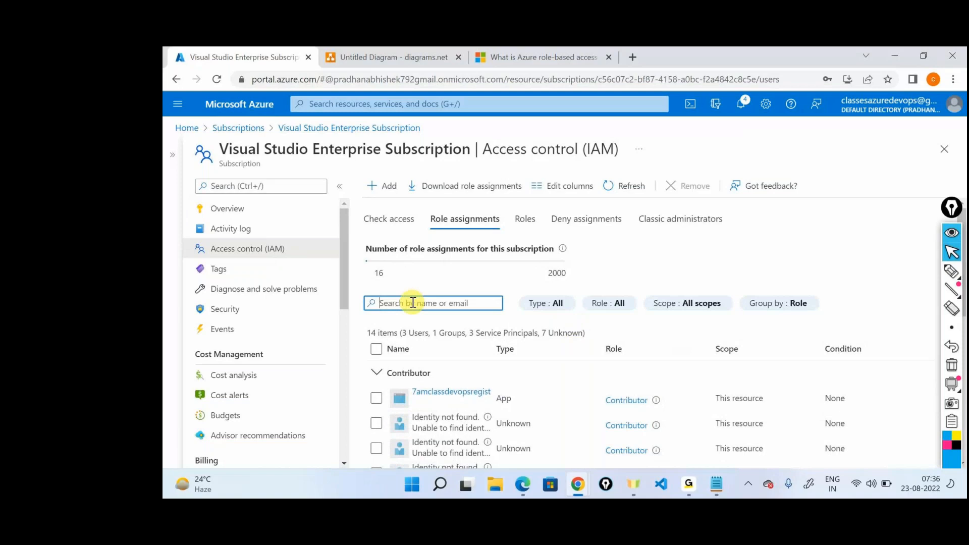
pyautogui.write('user2')
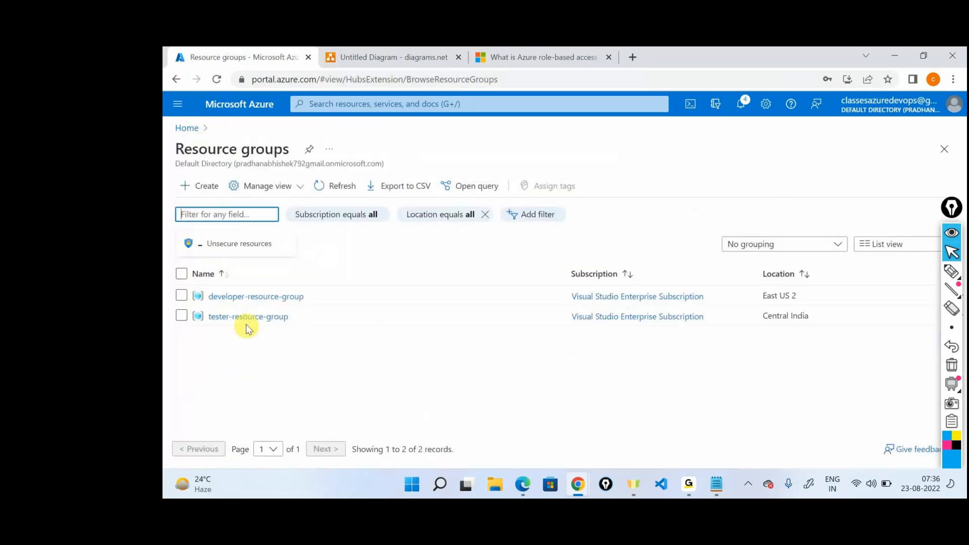
# Step: Open tester-resource-group's access control role assignments and search them for user2
pyautogui.click(243, 317)
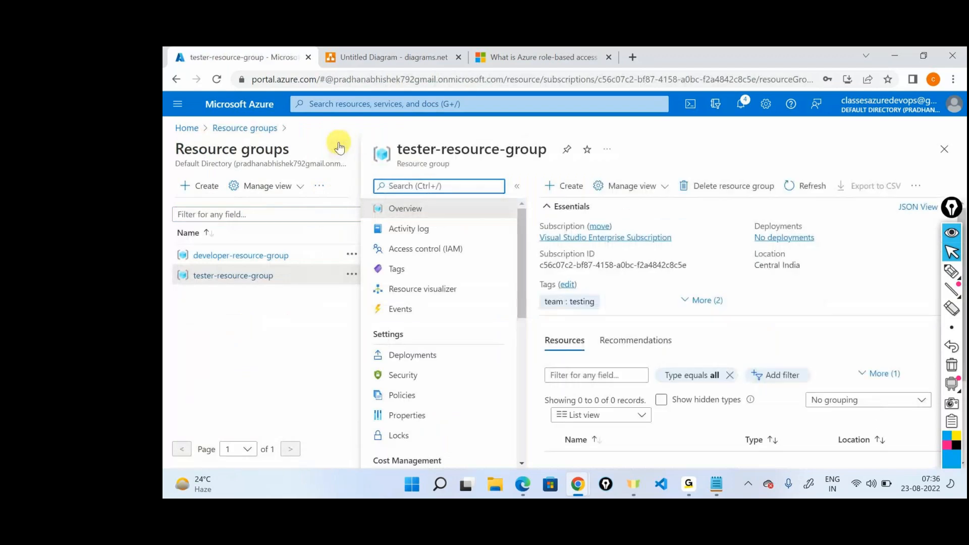
pyautogui.click(342, 147)
pyautogui.click(262, 249)
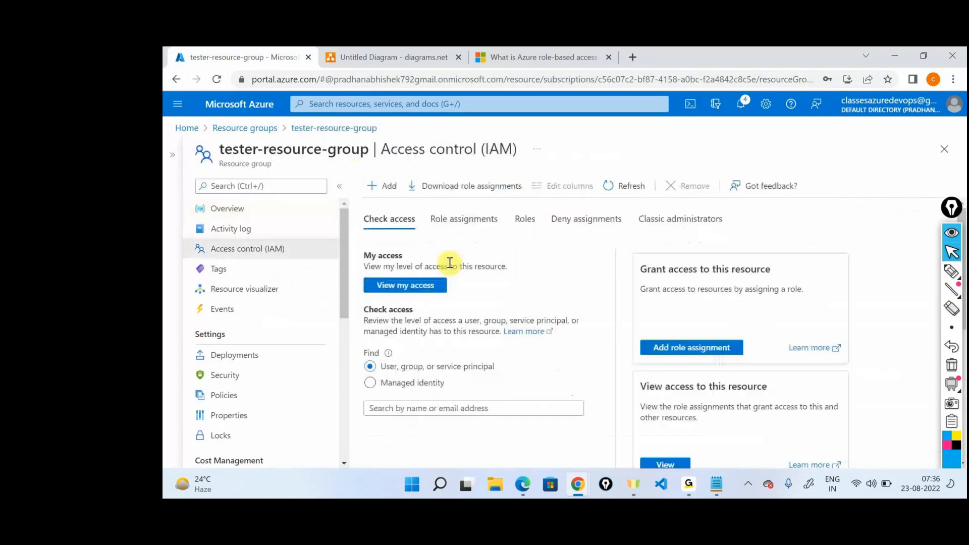
pyautogui.click(465, 219)
pyautogui.click(469, 306)
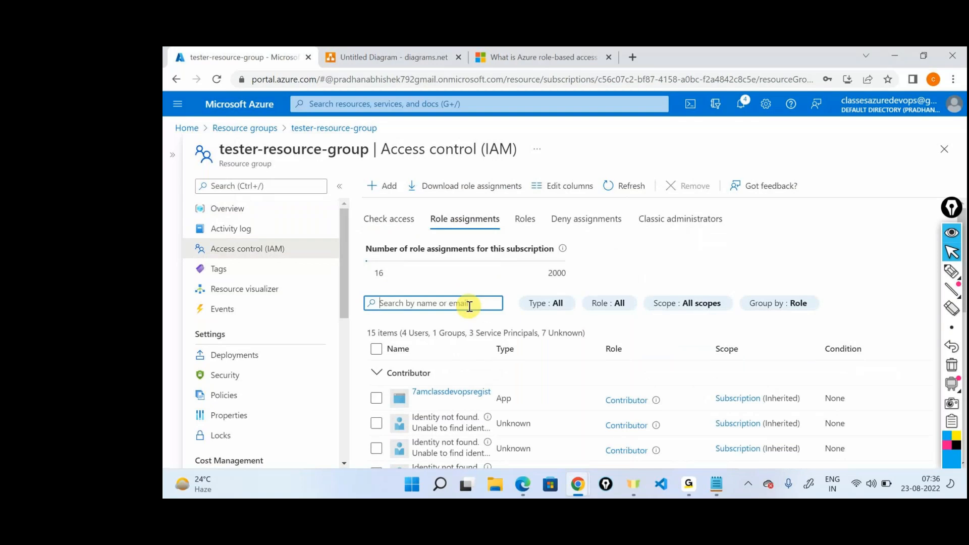
pyautogui.write('user2')
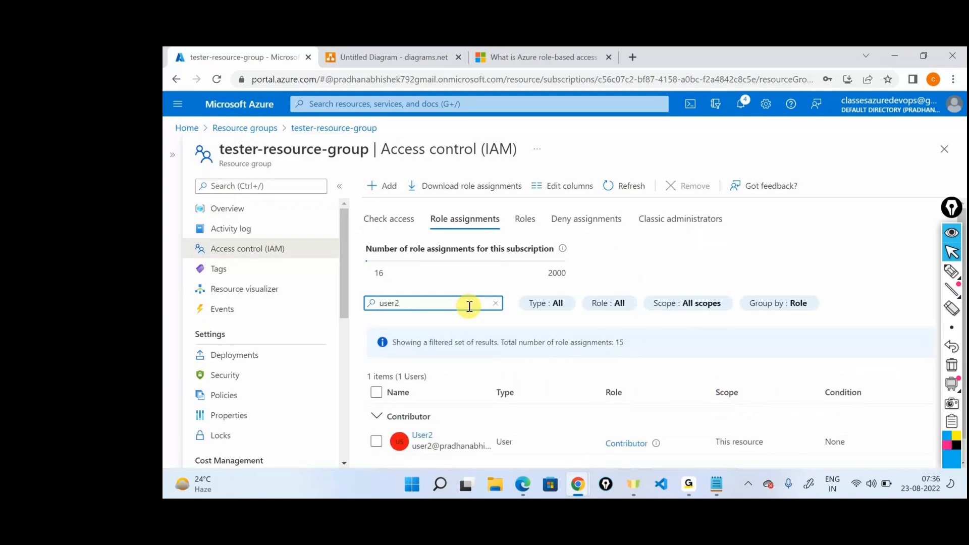
pyautogui.scroll(-1, 472, 323)
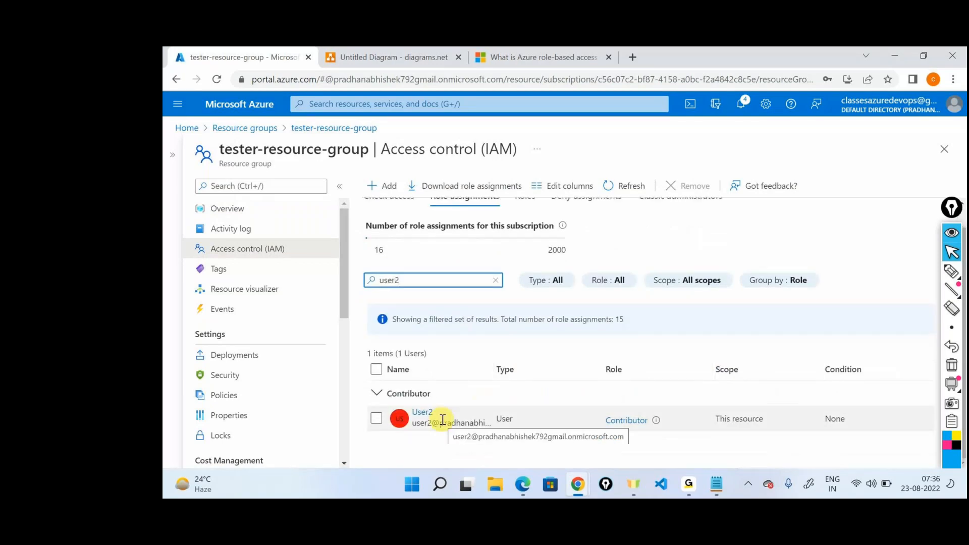
# Step: Find user2 in Azure Active Directory and open that user's Azure role assignments
pyautogui.click(171, 123)
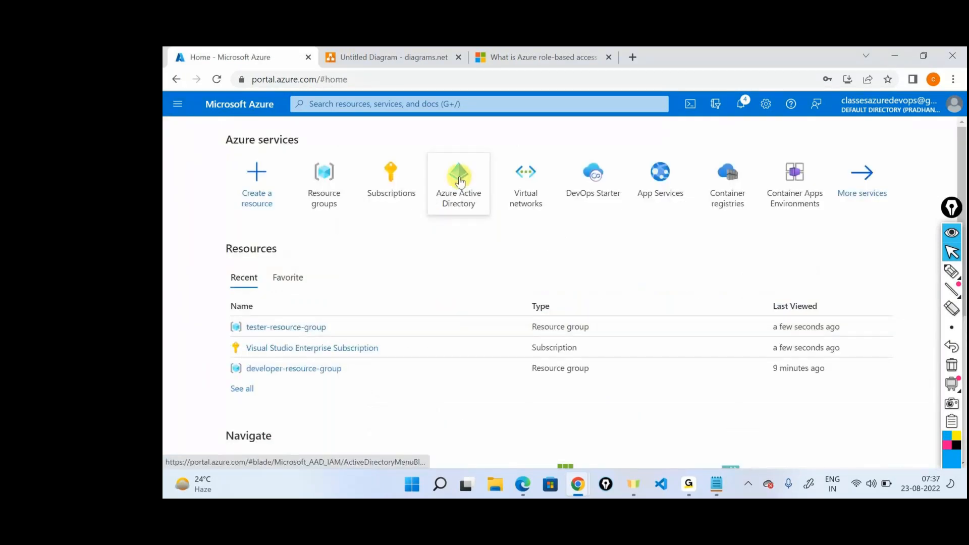
pyautogui.click(459, 182)
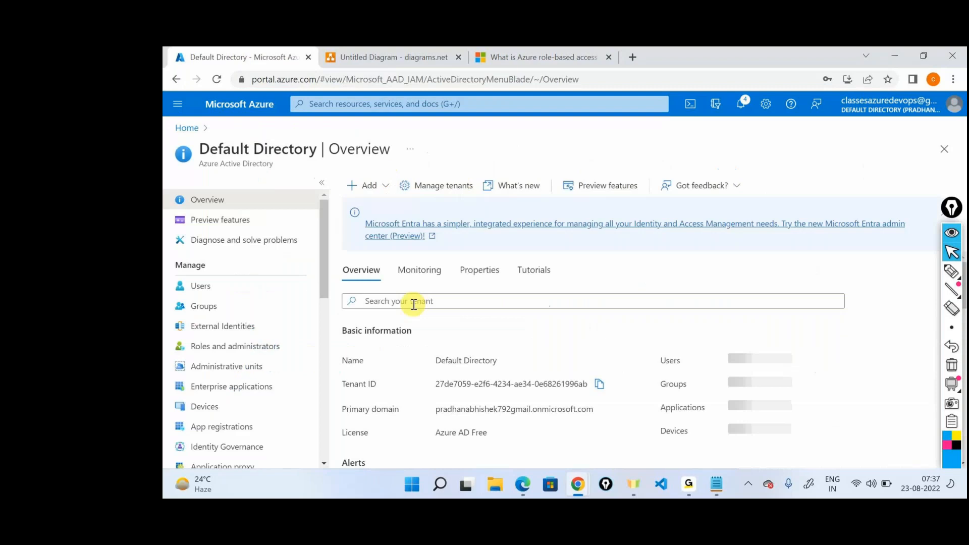
pyautogui.click(413, 303)
pyautogui.write('user2')
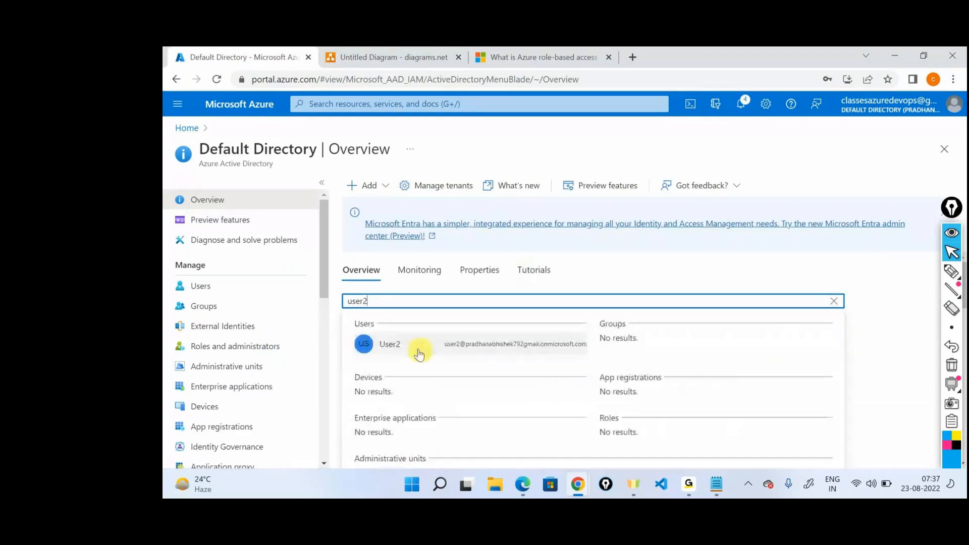
pyautogui.click(417, 345)
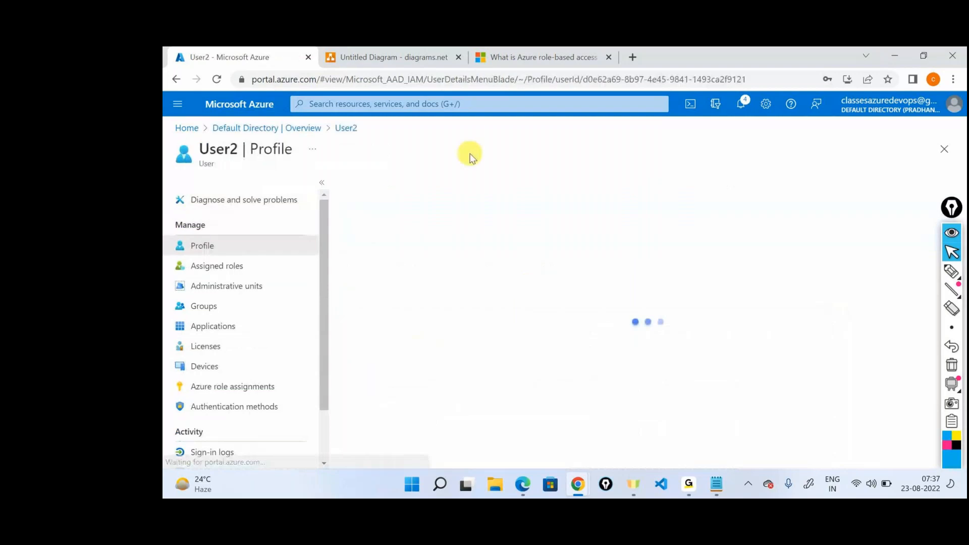
pyautogui.scroll(-1, 277, 232)
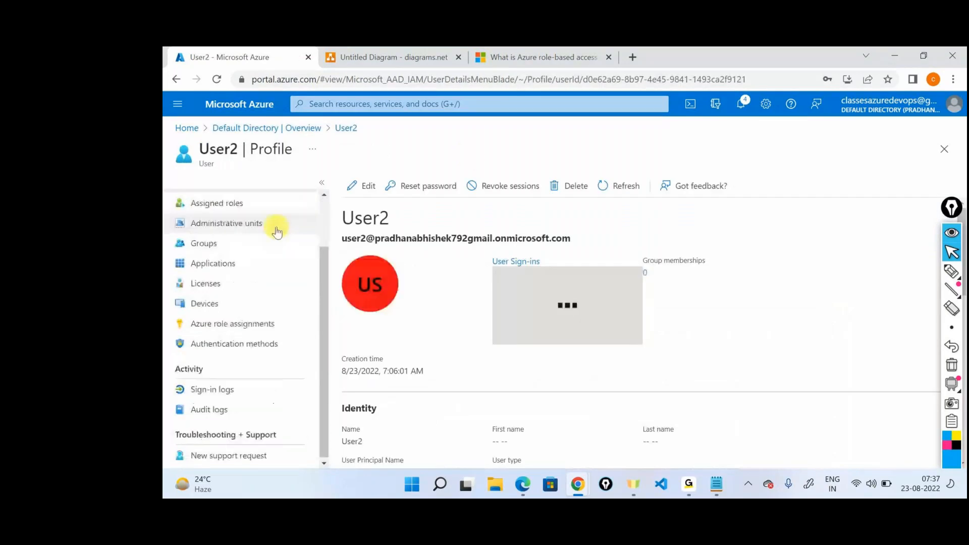
pyautogui.click(235, 325)
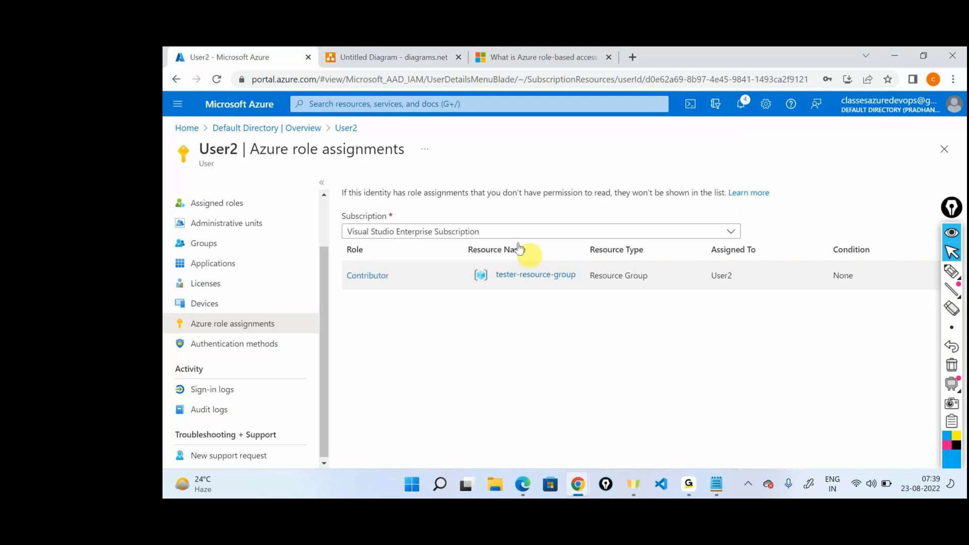
# Step: Go back to the portal's home page, then switch to the role diagram and select the resource group above the lower U1 actor
pyautogui.click(187, 127)
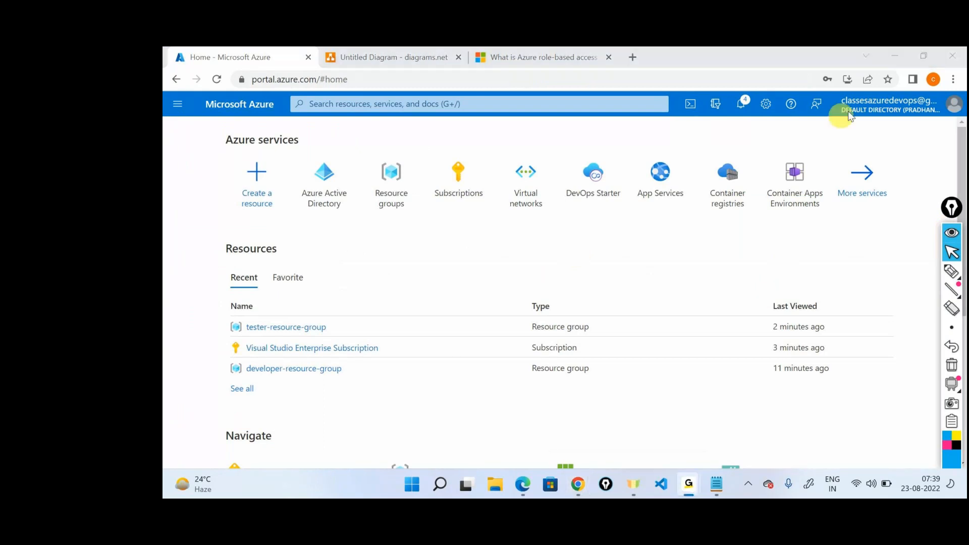
pyautogui.click(896, 57)
pyautogui.click(419, 55)
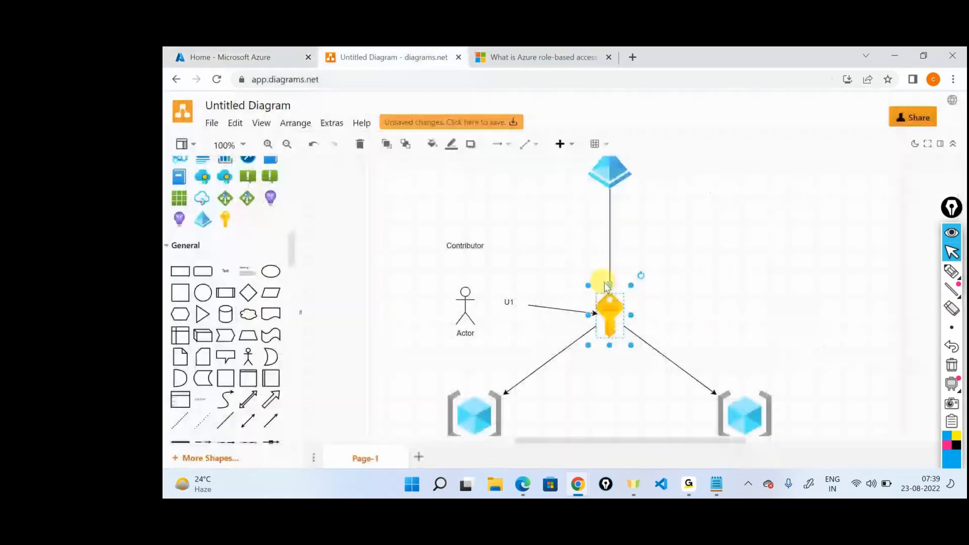
pyautogui.scroll(-5, 735, 344)
pyautogui.click(474, 290)
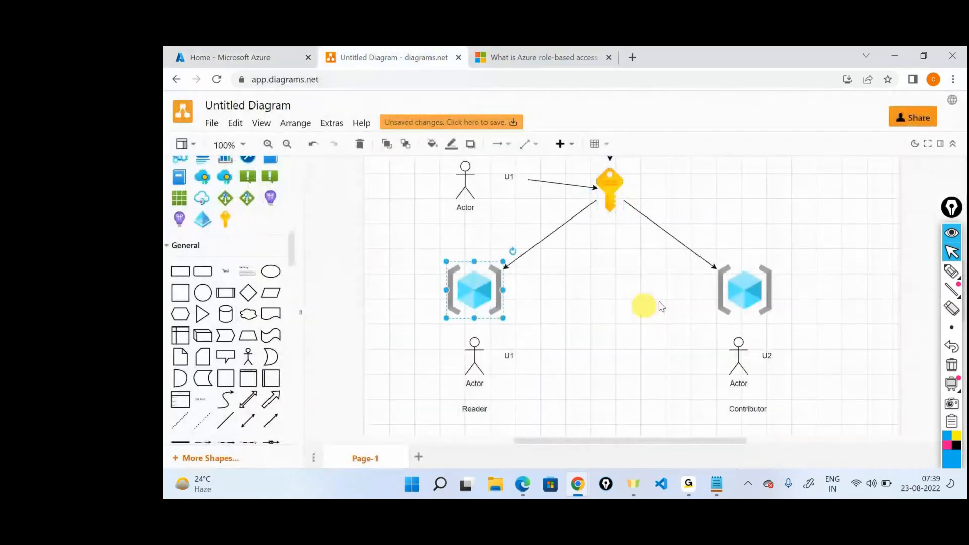
# Step: Point out the resource group above the U2 actor and the Contributor label above the upper U1 actor, then clear the selection
pyautogui.click(744, 290)
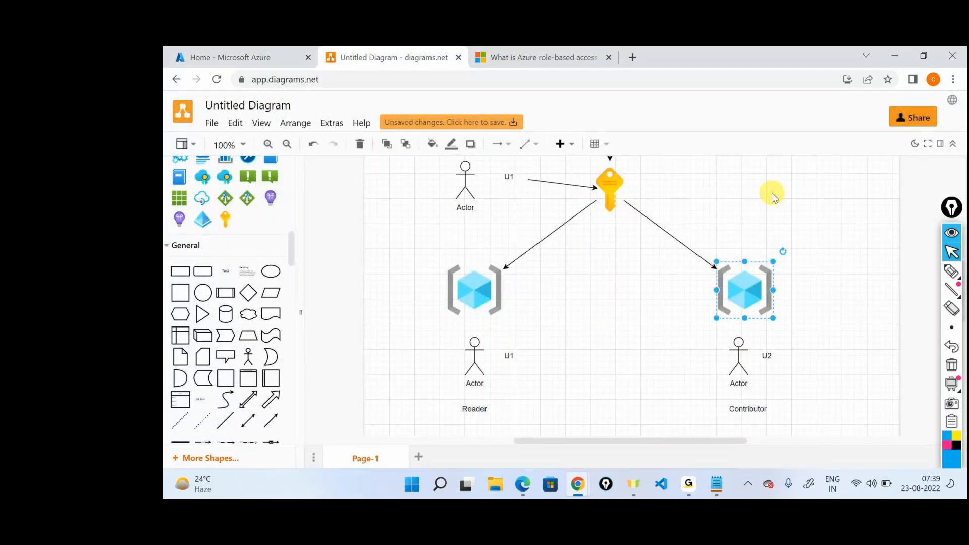
pyautogui.scroll(3, 771, 193)
pyautogui.click(465, 184)
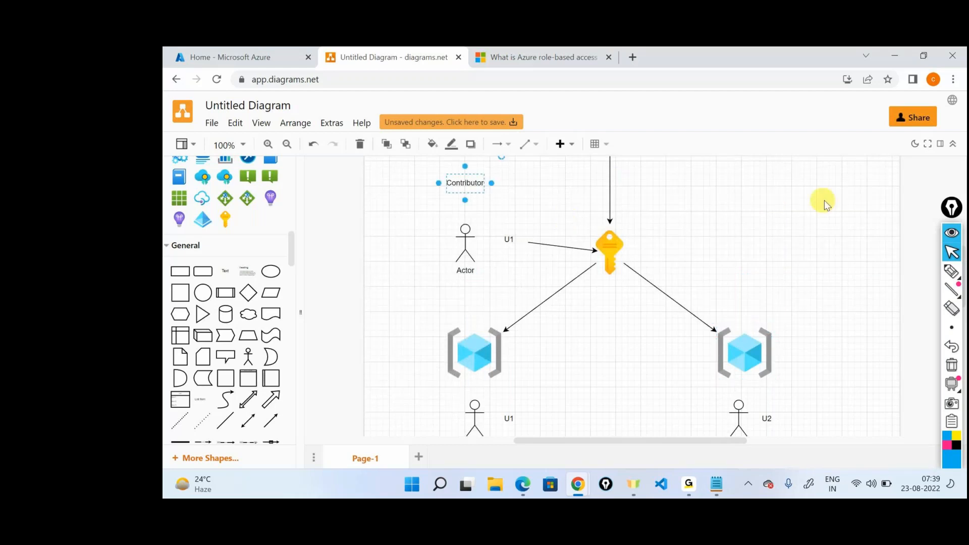
pyautogui.click(828, 204)
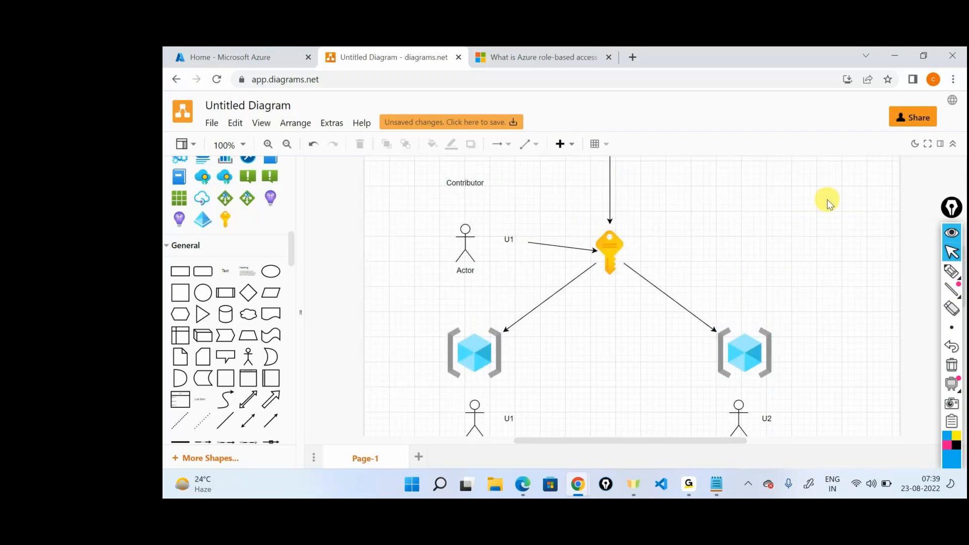
pyautogui.scroll(-3, 829, 203)
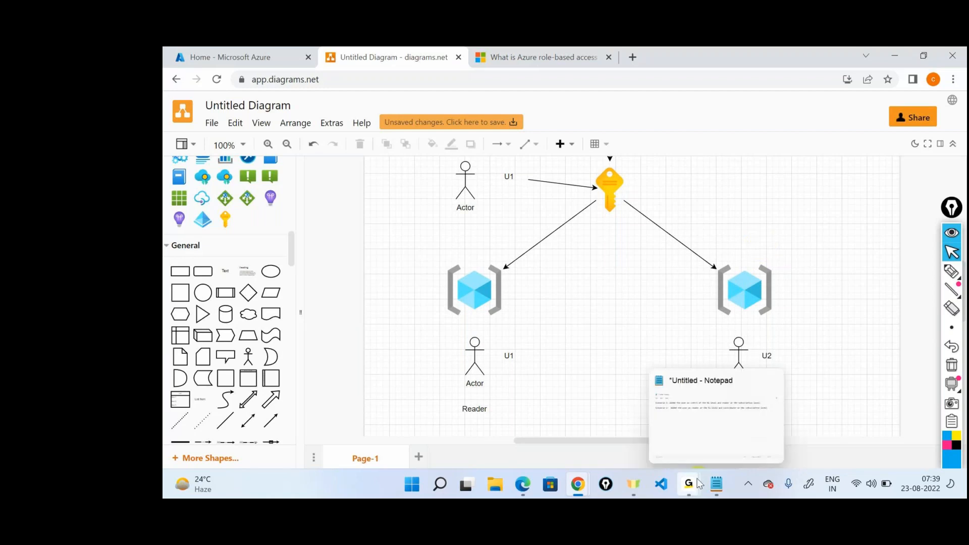
pyautogui.moveTo(699, 484)
pyautogui.click(713, 406)
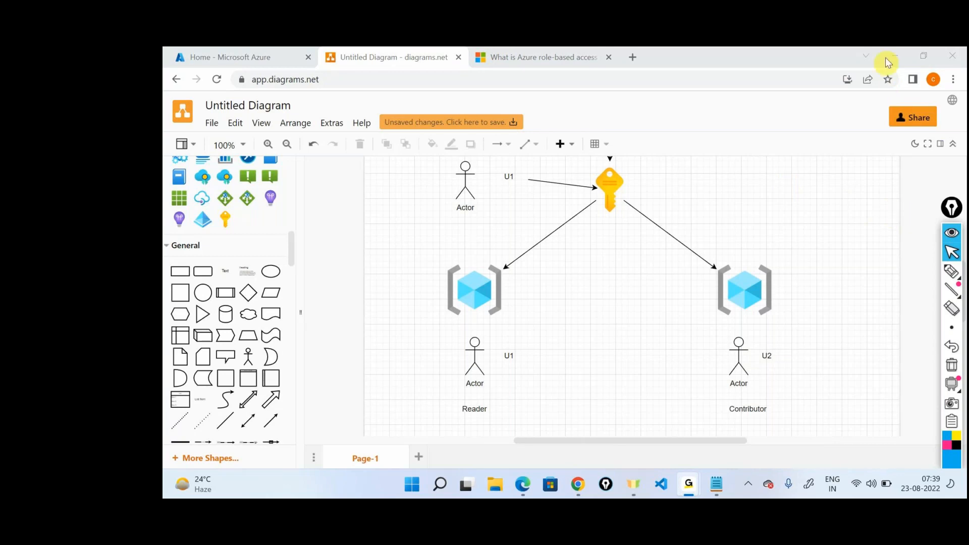
pyautogui.click(658, 309)
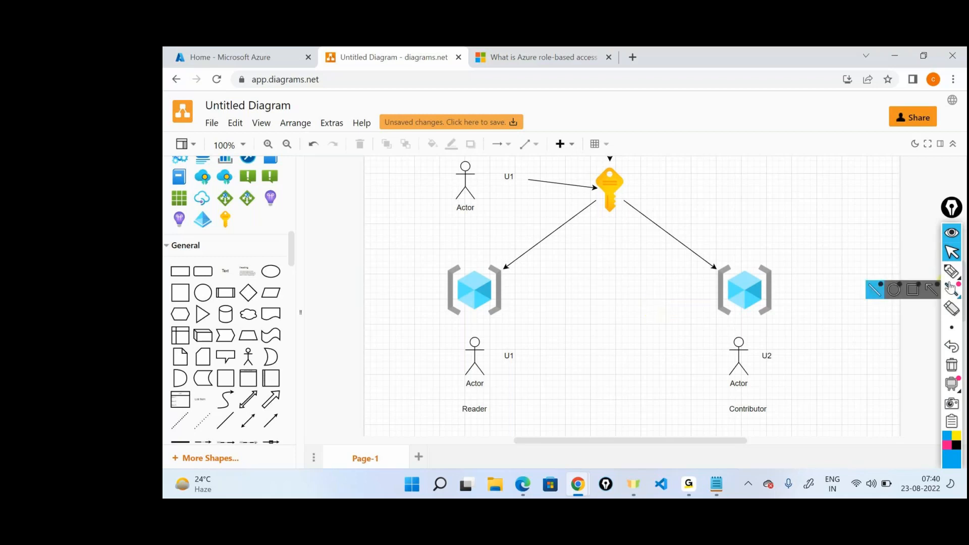
pyautogui.click(948, 233)
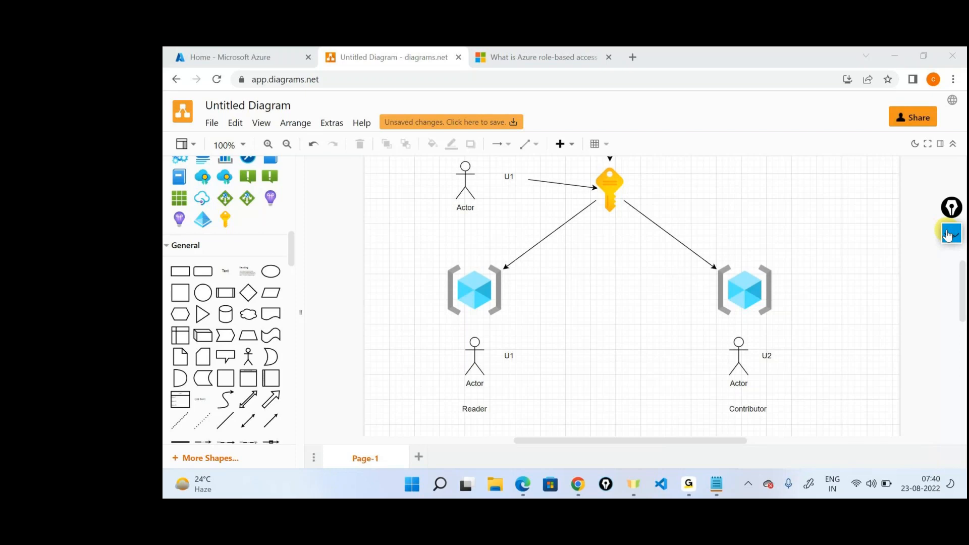
pyautogui.hotkey('alt', 'Tab')
pyautogui.hotkey('alt', 'Tab')
pyautogui.click(798, 241)
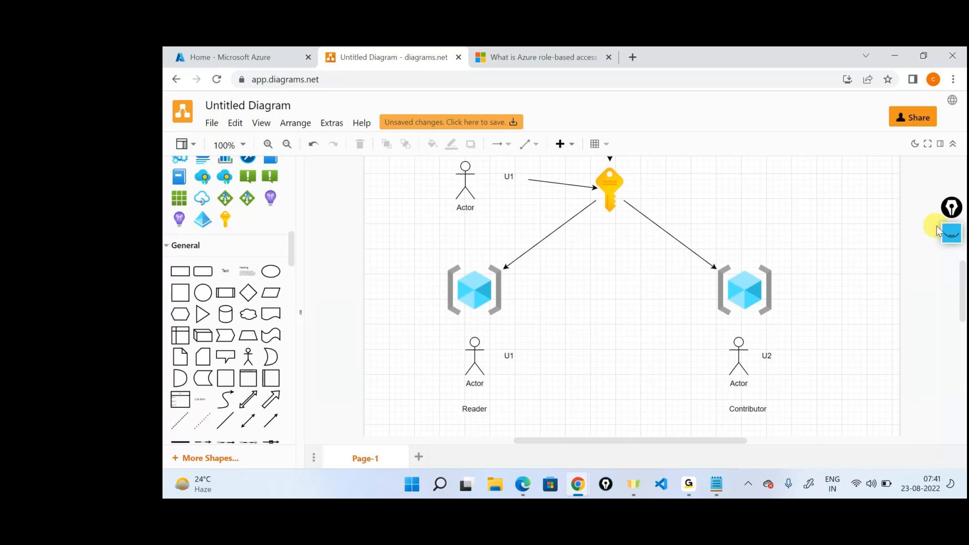
pyautogui.click(951, 233)
pyautogui.click(953, 269)
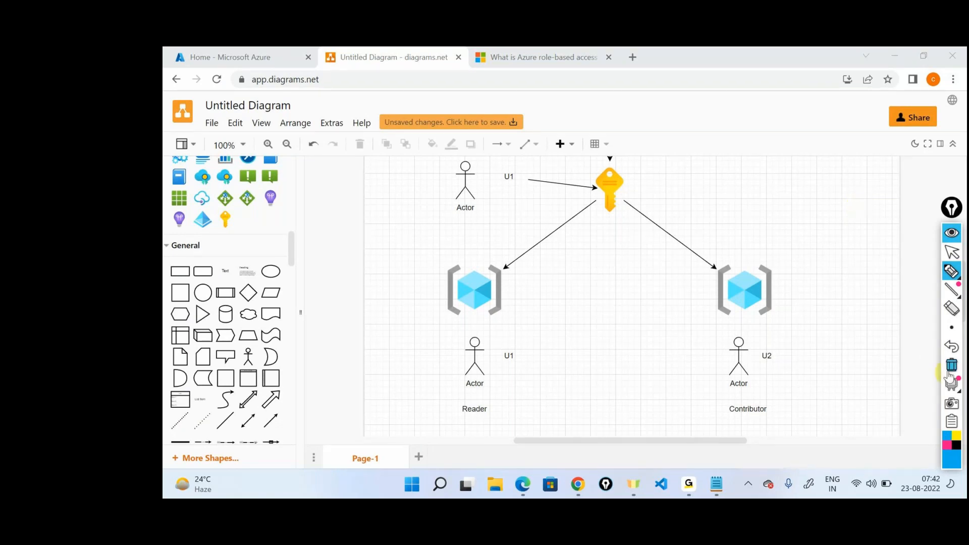
pyautogui.click(947, 251)
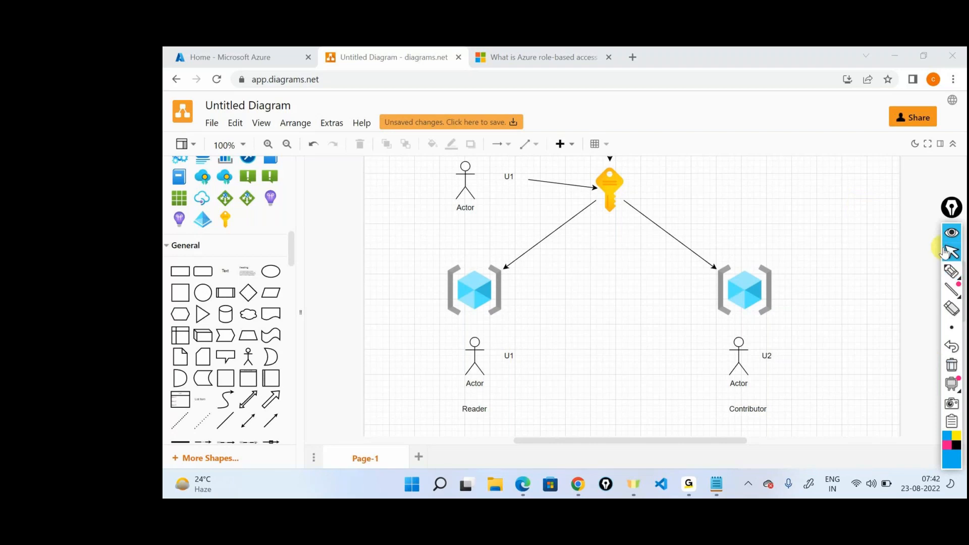
pyautogui.hotkey('alt', 'Tab')
pyautogui.hotkey('alt', 'Tab')
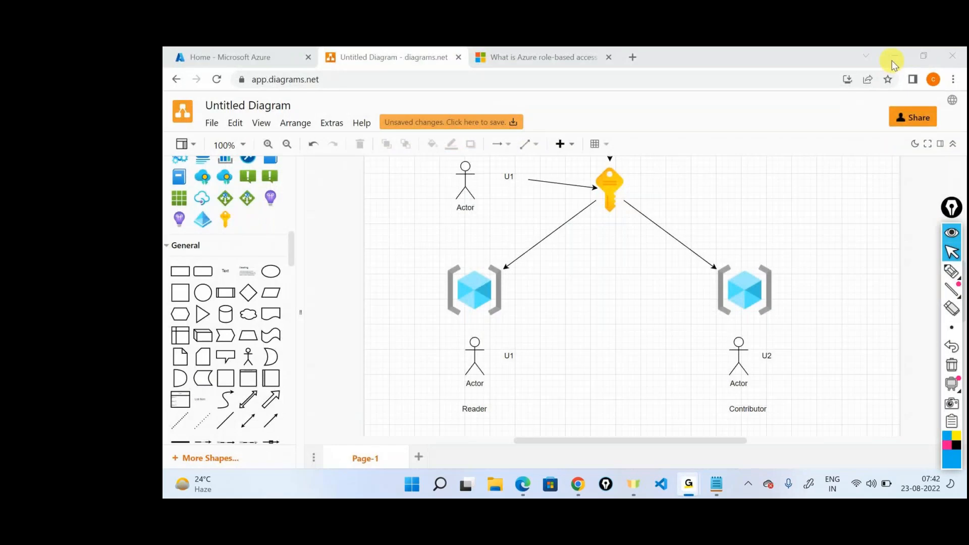
pyautogui.click(892, 61)
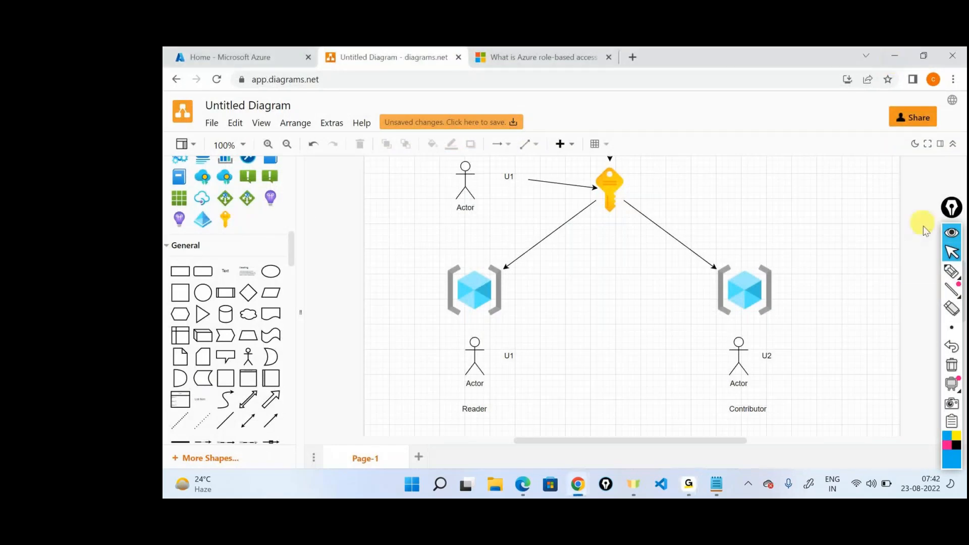
pyautogui.click(951, 271)
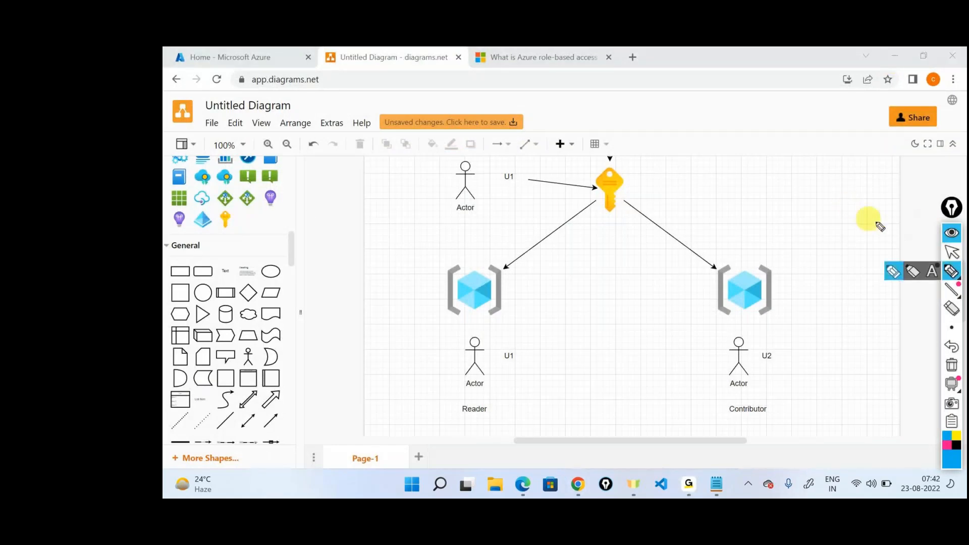
pyautogui.click(954, 255)
pyautogui.hotkey('alt', 'Tab')
pyautogui.hotkey('alt', 'Tab')
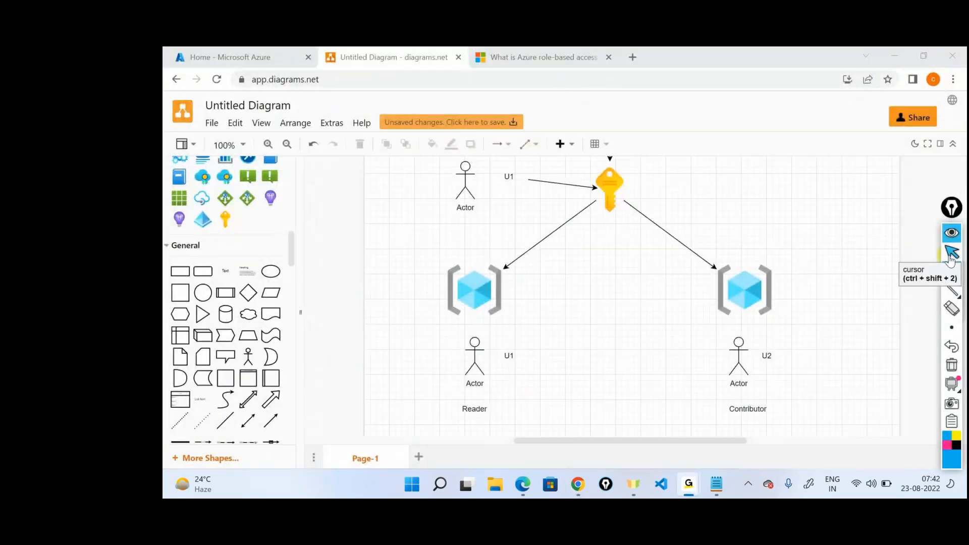
# Step: Mark the subscription key with a pen arrow labelled Sub and the resource group above U1 with an arrow, then clear the ink
pyautogui.click(951, 272)
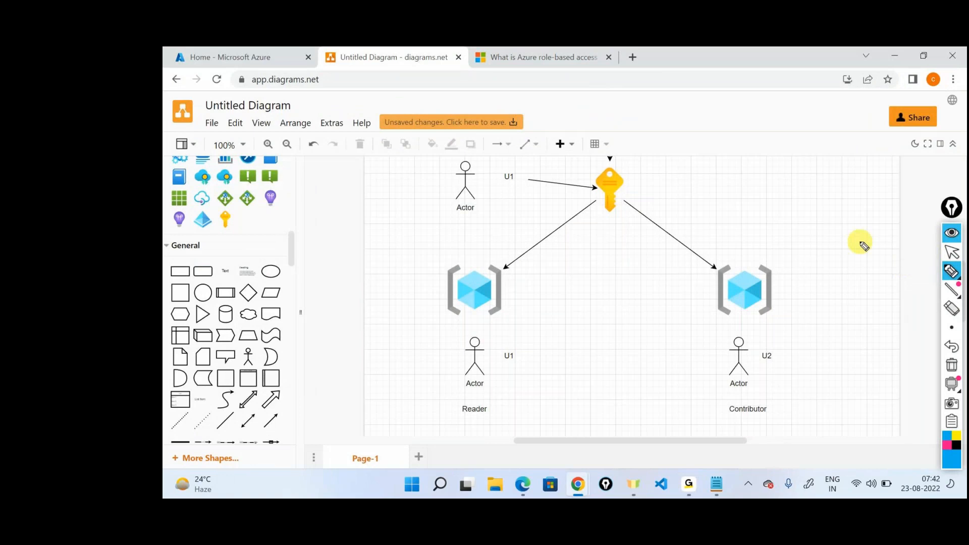
pyautogui.moveTo(687, 178)
pyautogui.mouseDown()
pyautogui.moveTo(633, 188)
pyautogui.moveTo(691, 188)
pyautogui.mouseUp()
pyautogui.moveTo(711, 177); pyautogui.dragTo(726, 175)
pyautogui.moveTo(586, 266); pyautogui.dragTo(543, 282)
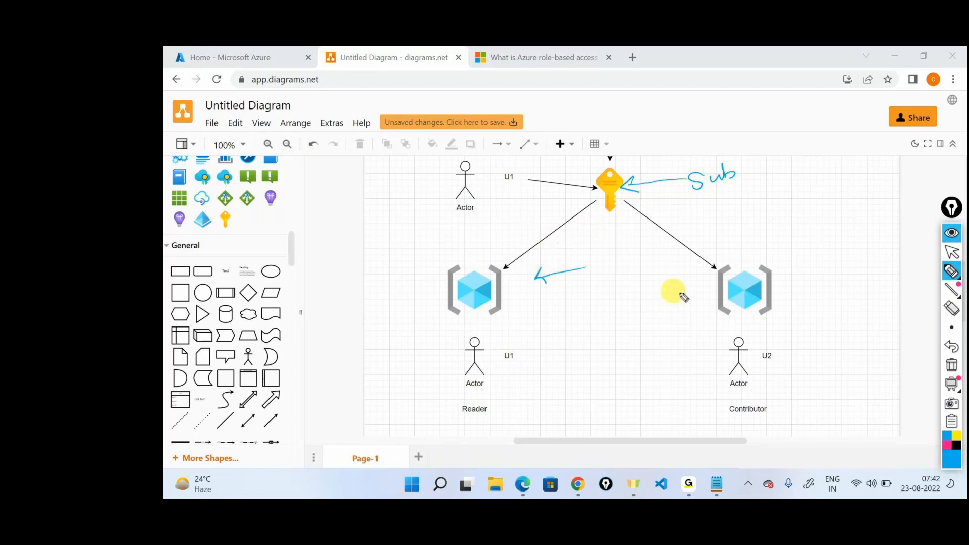
pyautogui.click(952, 364)
# Step: Draw an arrow labelled Contributor to the resource group above the lower U1 actor and write RG beside that group
pyautogui.moveTo(581, 268)
pyautogui.mouseDown()
pyautogui.moveTo(513, 287)
pyautogui.moveTo(572, 298)
pyautogui.moveTo(658, 252)
pyautogui.mouseUp()
pyautogui.click(599, 271)
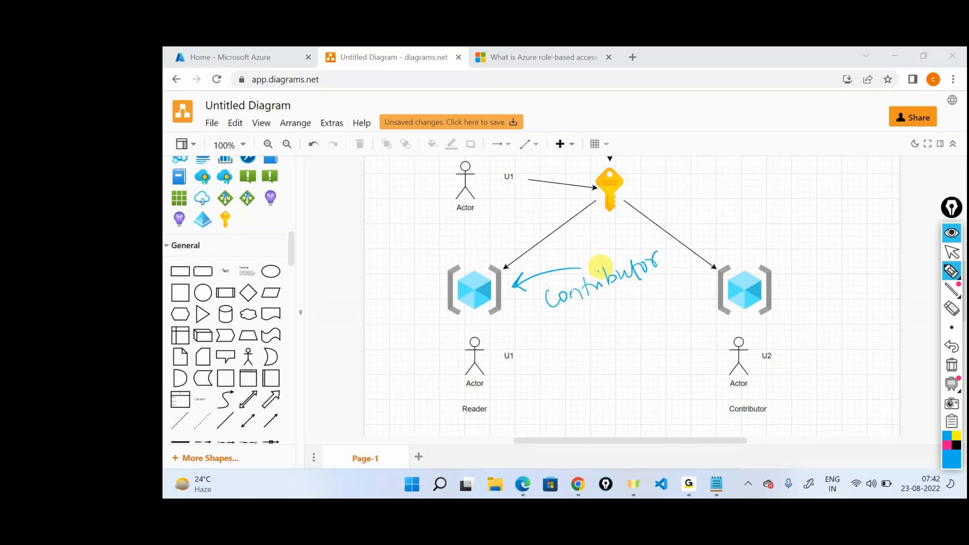
pyautogui.moveTo(383, 299)
pyautogui.mouseDown()
pyautogui.moveTo(396, 284)
pyautogui.moveTo(410, 298)
pyautogui.mouseUp()
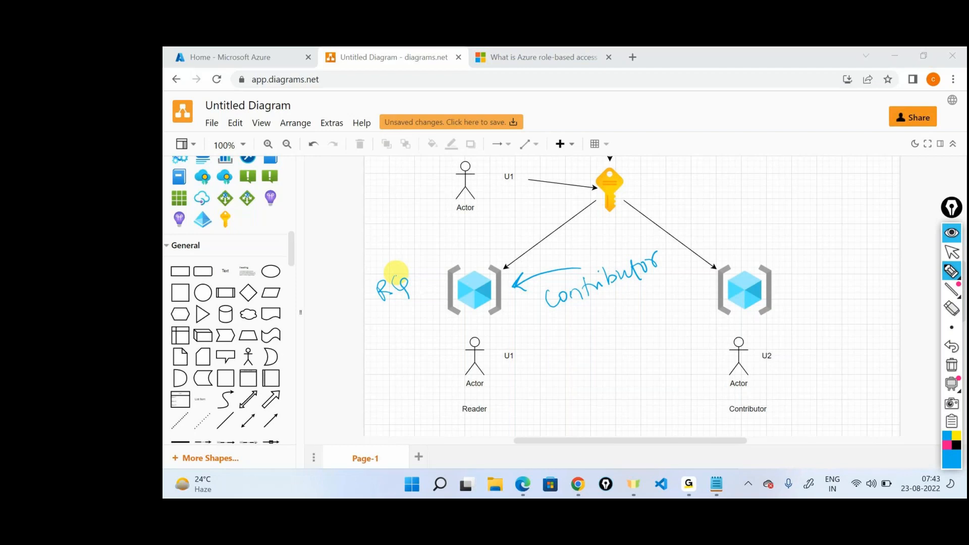
# Step: Underline both resource groups and the handwritten Contributor, and draw a box around the lower U1 actor
pyautogui.moveTo(450, 323); pyautogui.dragTo(495, 322)
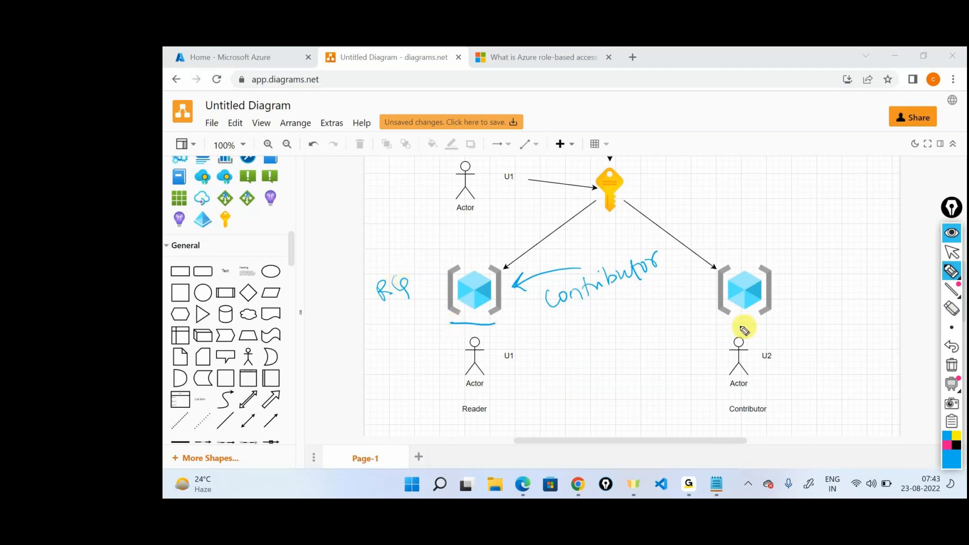
pyautogui.moveTo(722, 325); pyautogui.dragTo(781, 326)
pyautogui.moveTo(484, 330)
pyautogui.mouseDown()
pyautogui.moveTo(460, 393)
pyautogui.moveTo(515, 331)
pyautogui.mouseUp()
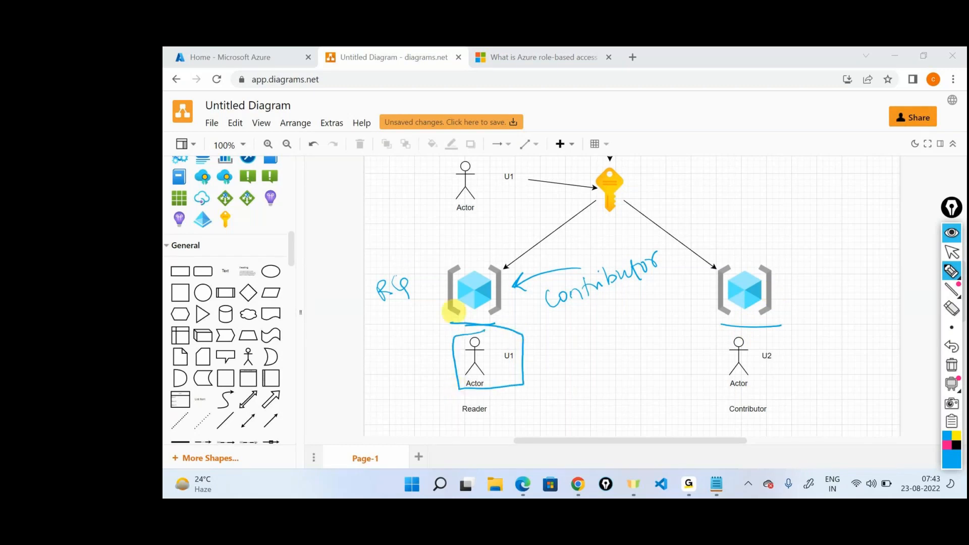
pyautogui.moveTo(549, 324); pyautogui.dragTo(673, 283)
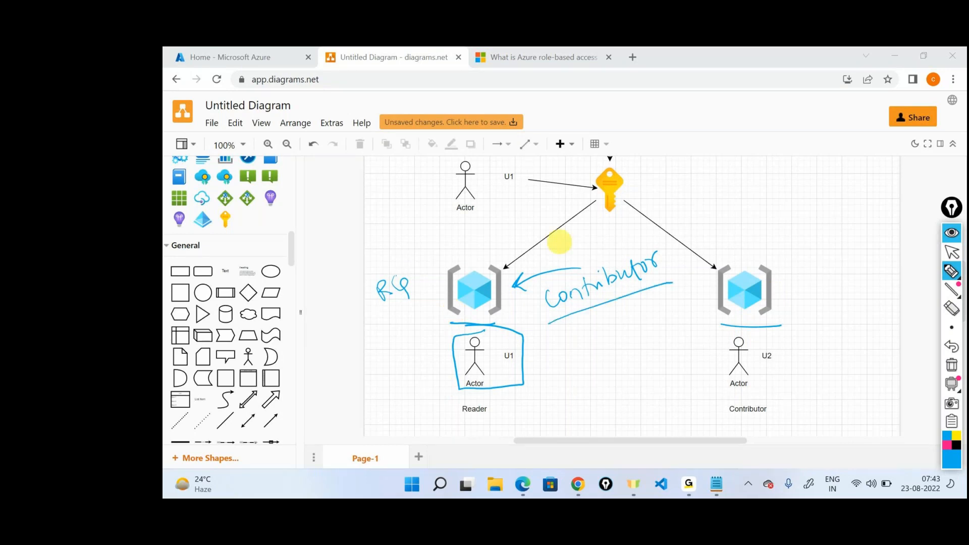
# Step: Complete the handwritten label of U1's resource group as RG1 and write RG2 beside the one above U2
pyautogui.moveTo(411, 265); pyautogui.dragTo(422, 287)
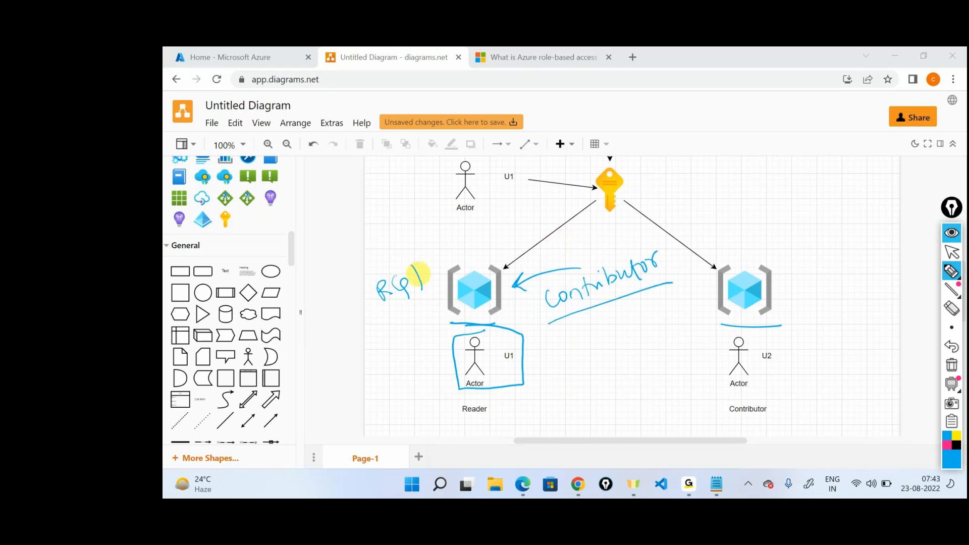
pyautogui.moveTo(797, 276)
pyautogui.mouseDown()
pyautogui.moveTo(817, 299)
pyautogui.moveTo(837, 289)
pyautogui.moveTo(828, 301)
pyautogui.mouseUp()
pyautogui.moveTo(838, 276); pyautogui.dragTo(870, 290)
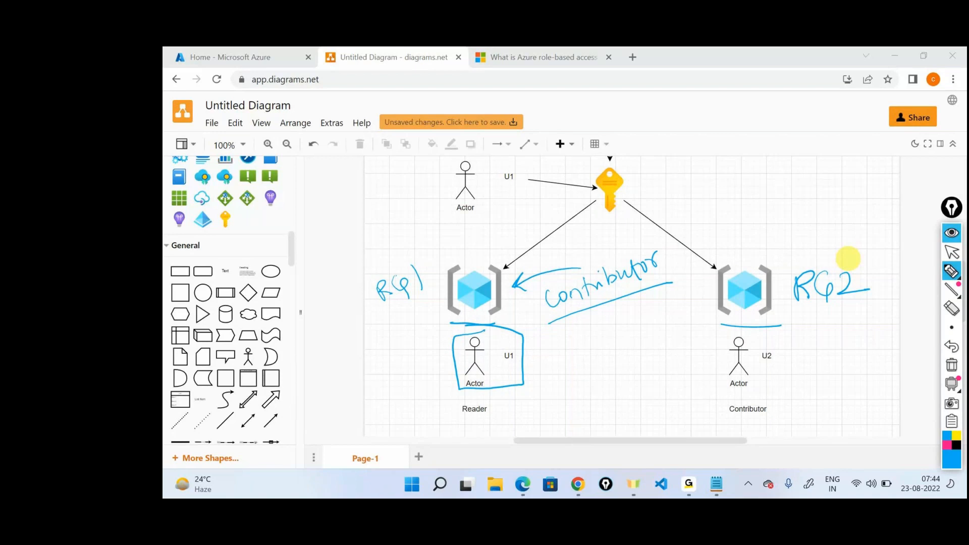
# Step: Draw a box around both resource groups and an arrow labelled Sub pointing to the subscription key
pyautogui.moveTo(445, 249)
pyautogui.mouseDown()
pyautogui.moveTo(545, 244)
pyautogui.moveTo(427, 356)
pyautogui.moveTo(424, 266)
pyautogui.moveTo(459, 257)
pyautogui.mouseUp()
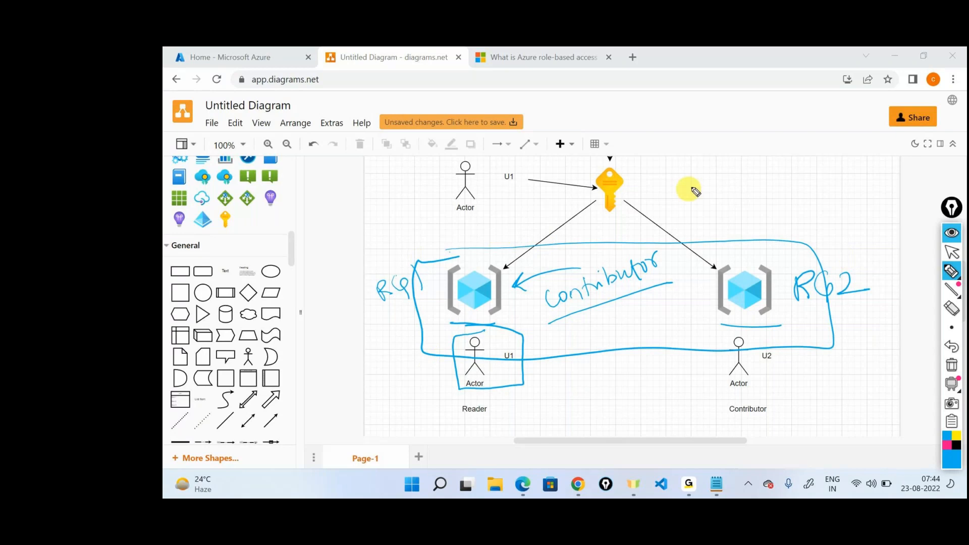
pyautogui.moveTo(706, 177); pyautogui.dragTo(655, 160)
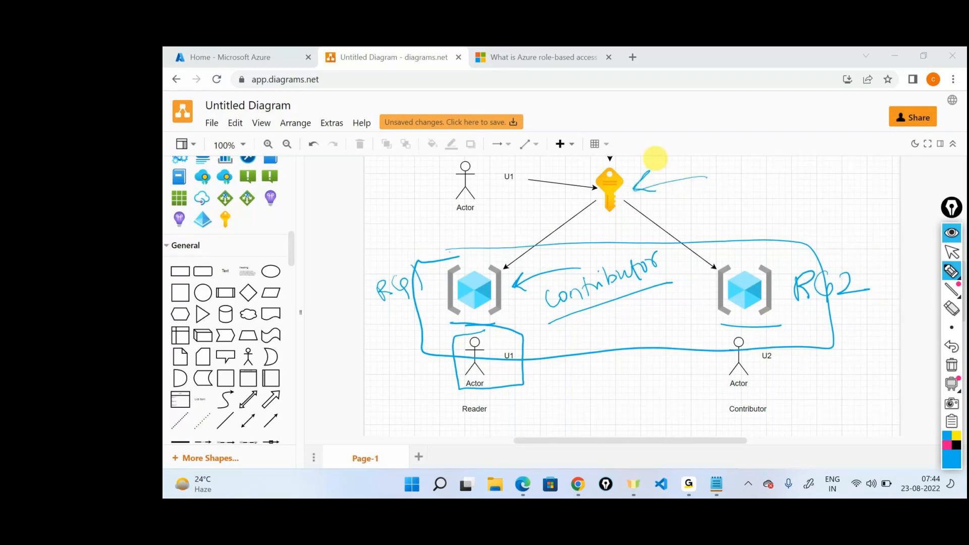
pyautogui.moveTo(725, 165); pyautogui.dragTo(753, 167)
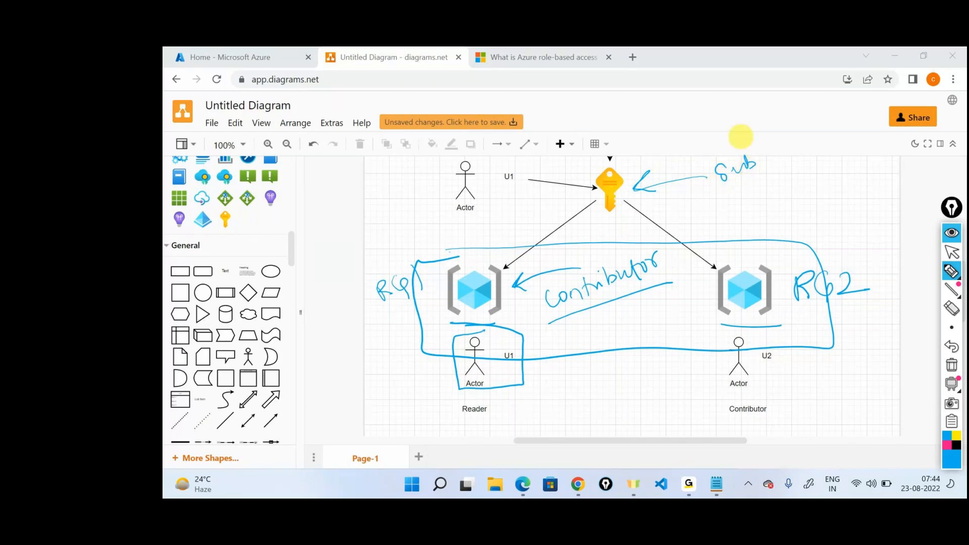
# Step: Clear all pen annotations from the diagram and collapse the annotation tools
pyautogui.moveTo(951, 383)
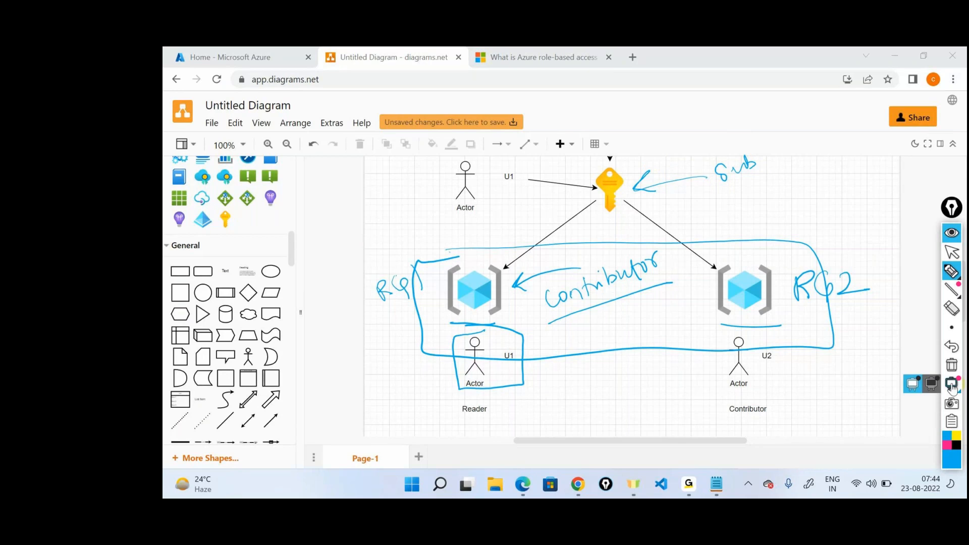
pyautogui.click(951, 365)
pyautogui.click(951, 233)
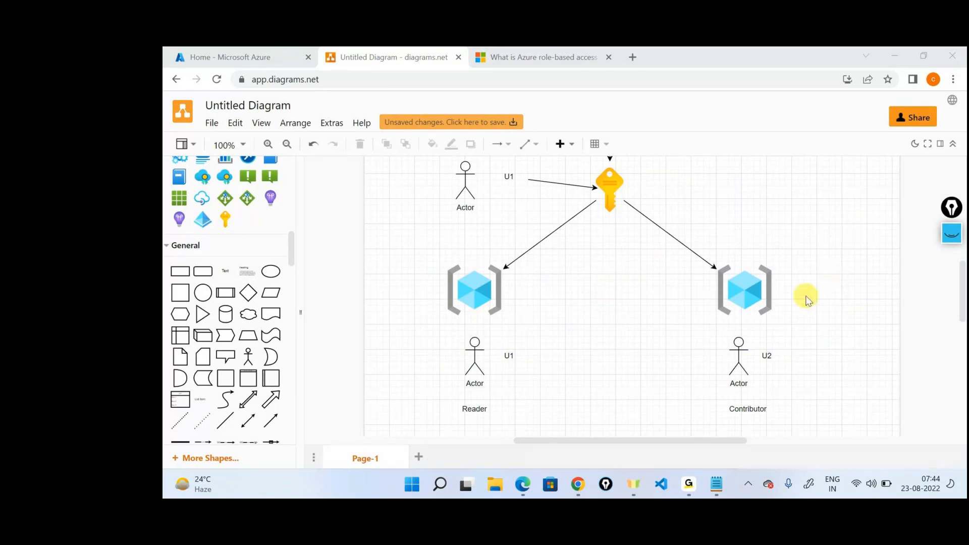
# Step: Point out the resource group above U2 and the one above U1, then briefly check the meeting window
pyautogui.click(763, 285)
pyautogui.click(483, 288)
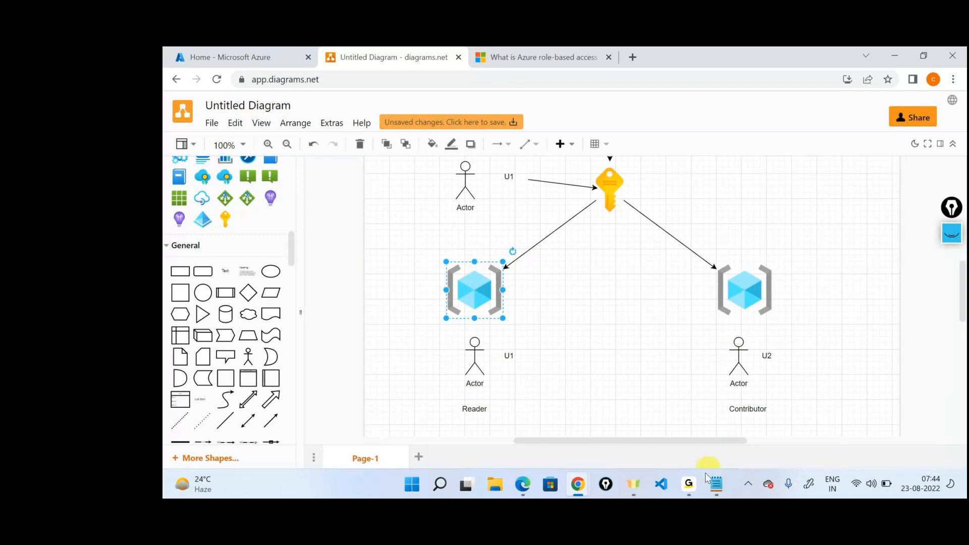
pyautogui.click(689, 484)
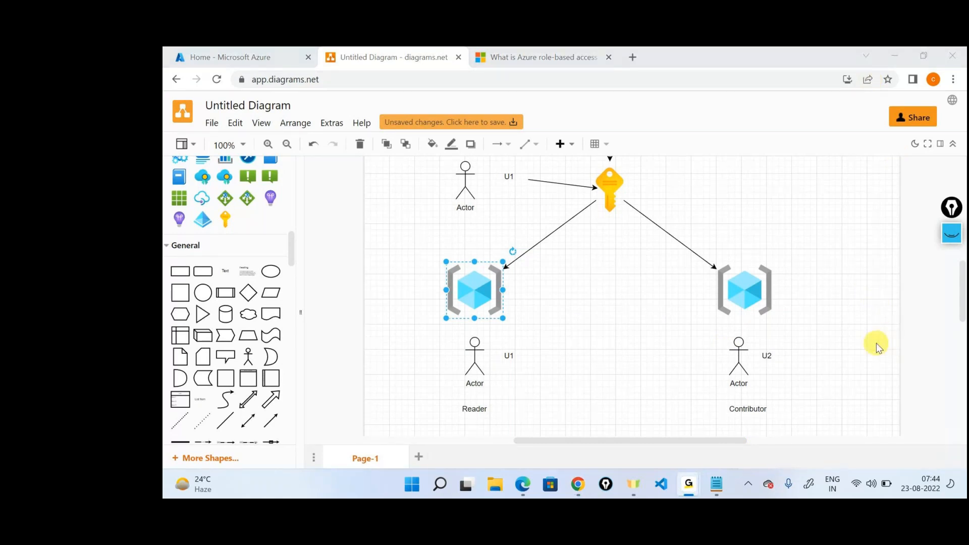
pyautogui.click(888, 60)
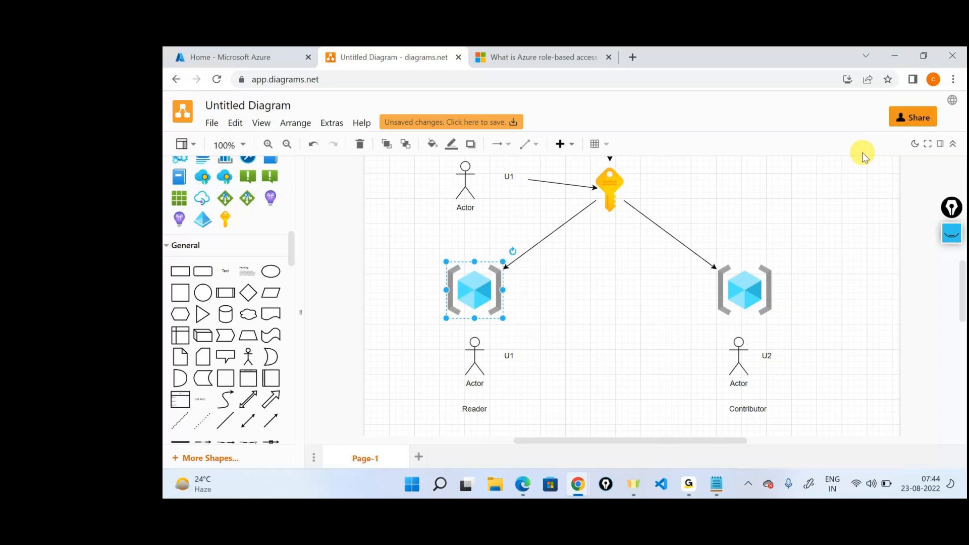
# Step: Handwrite Contributor beside the subscription key with the annotation pen
pyautogui.scroll(2, 819, 204)
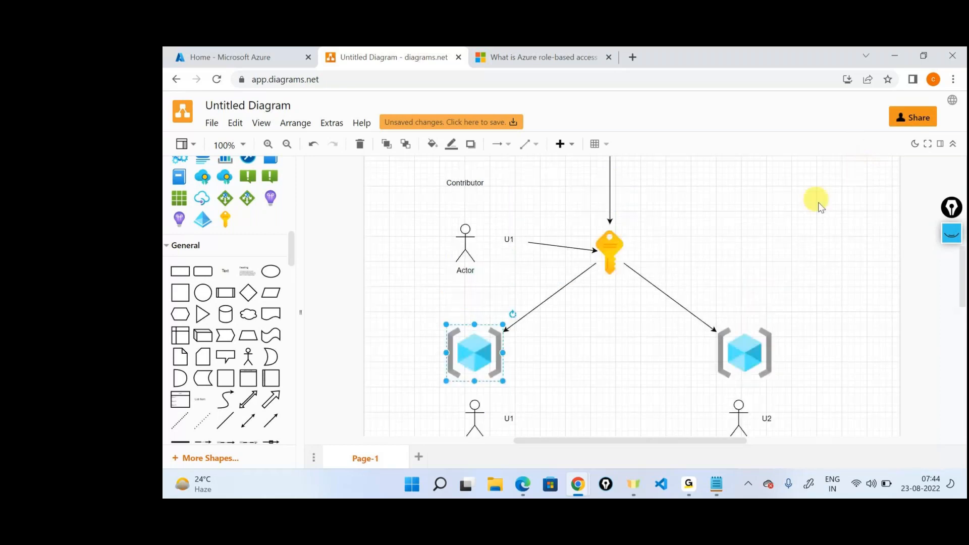
pyautogui.click(947, 242)
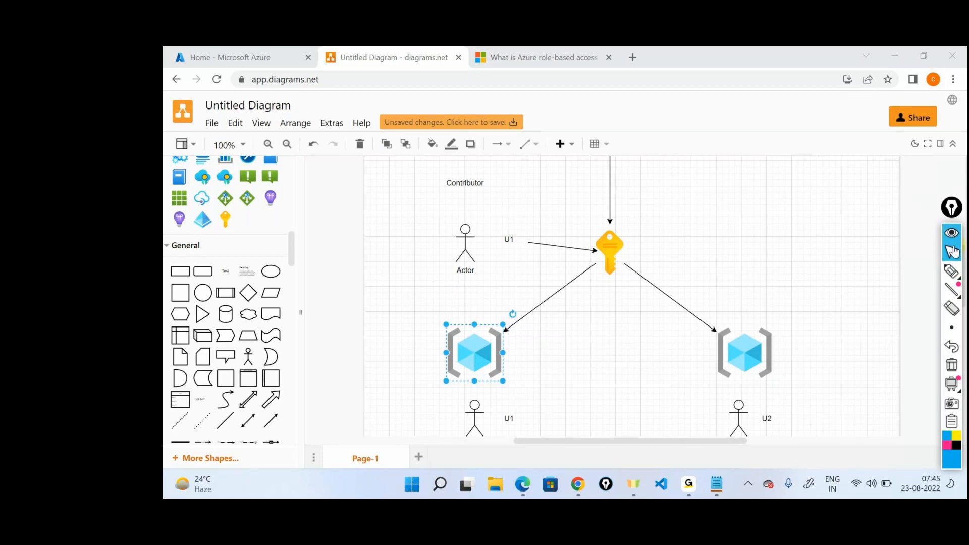
pyautogui.click(951, 272)
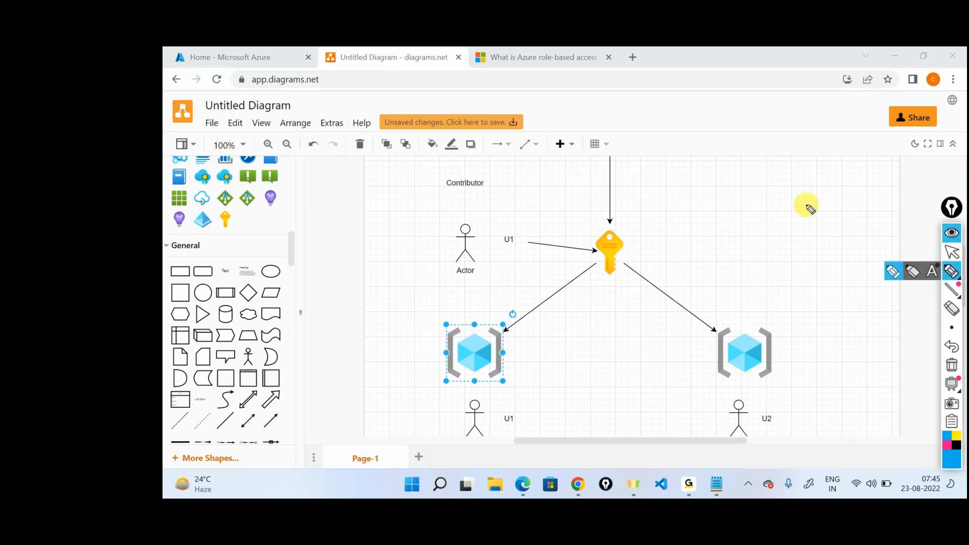
pyautogui.moveTo(641, 256)
pyautogui.mouseDown()
pyautogui.moveTo(757, 238)
pyautogui.moveTo(756, 226)
pyautogui.mouseUp()
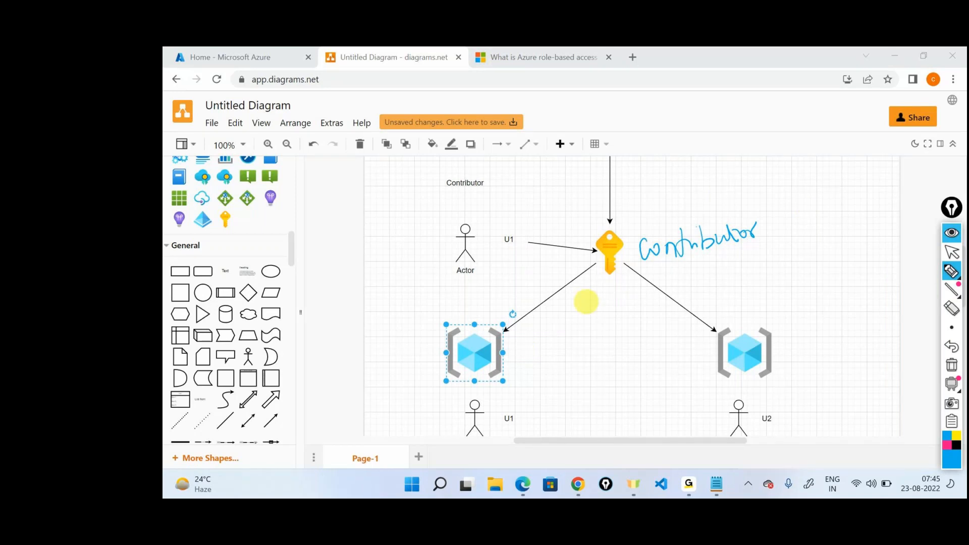
# Step: Handwrite Reader beside the resource group above U1, box it and the Contributor label, link them with an arrow, and circle the Contributor actor U1
pyautogui.moveTo(515, 348); pyautogui.dragTo(573, 337)
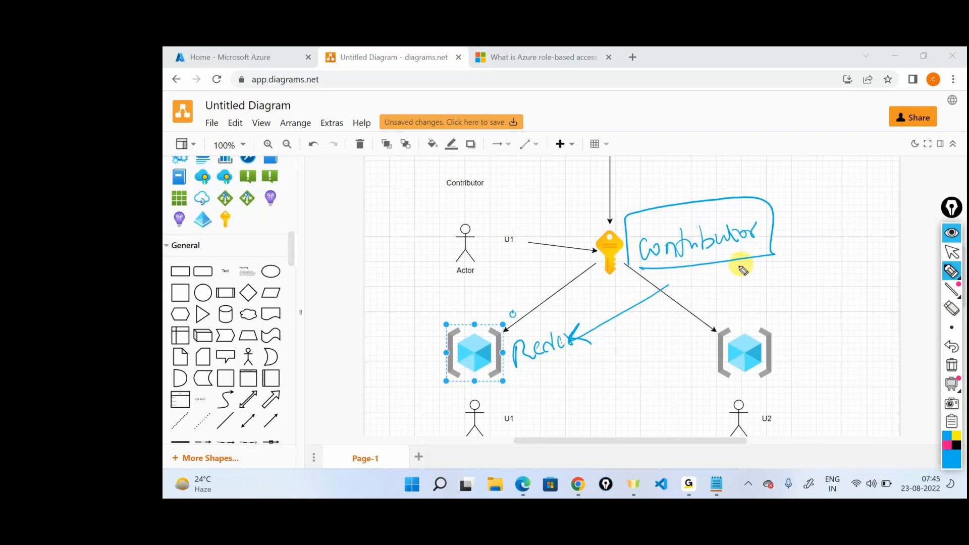
pyautogui.moveTo(529, 361); pyautogui.dragTo(535, 311)
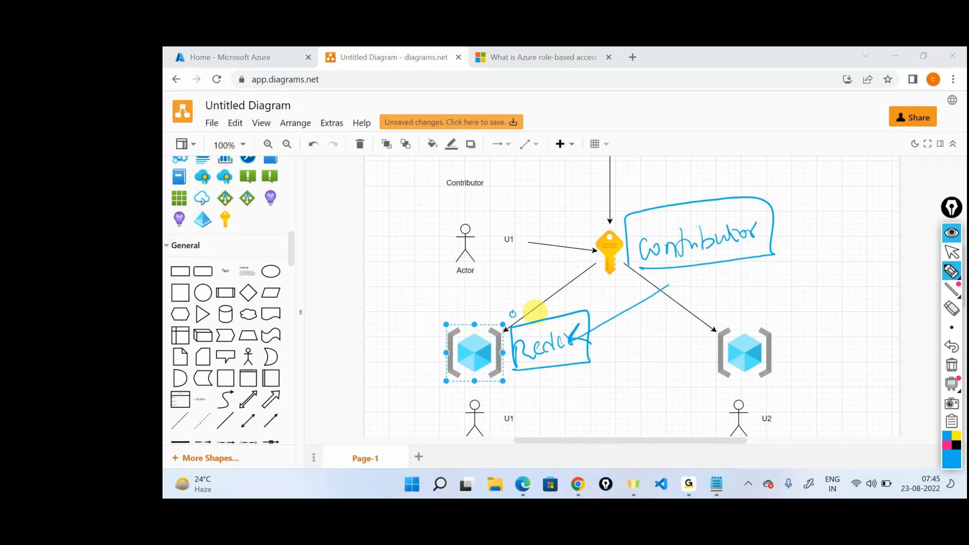
pyautogui.moveTo(439, 286)
pyautogui.mouseDown()
pyautogui.moveTo(526, 273)
pyautogui.moveTo(429, 259)
pyautogui.moveTo(434, 287)
pyautogui.mouseUp()
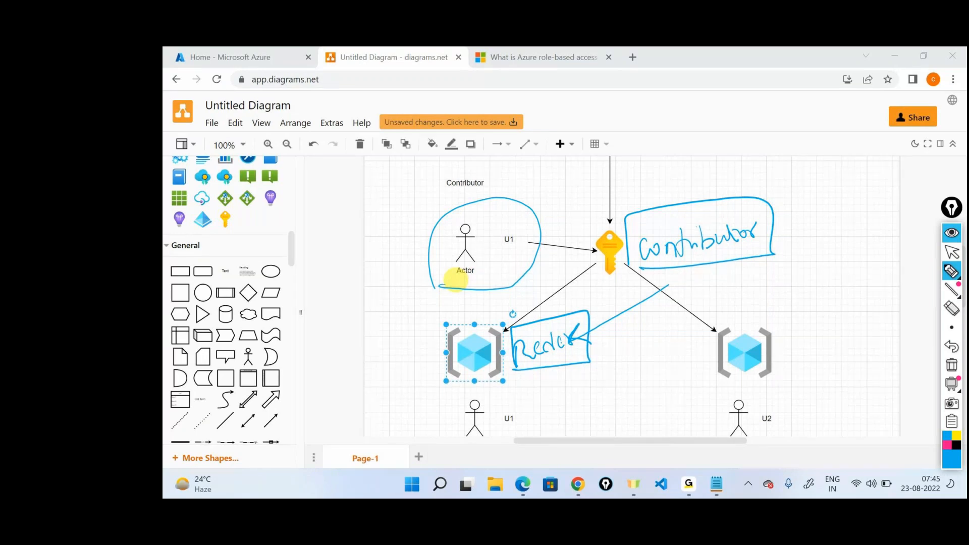
# Step: Clear all pen annotations from the role diagram, collapse the annotation tools and dismiss the meeting window
pyautogui.click(952, 365)
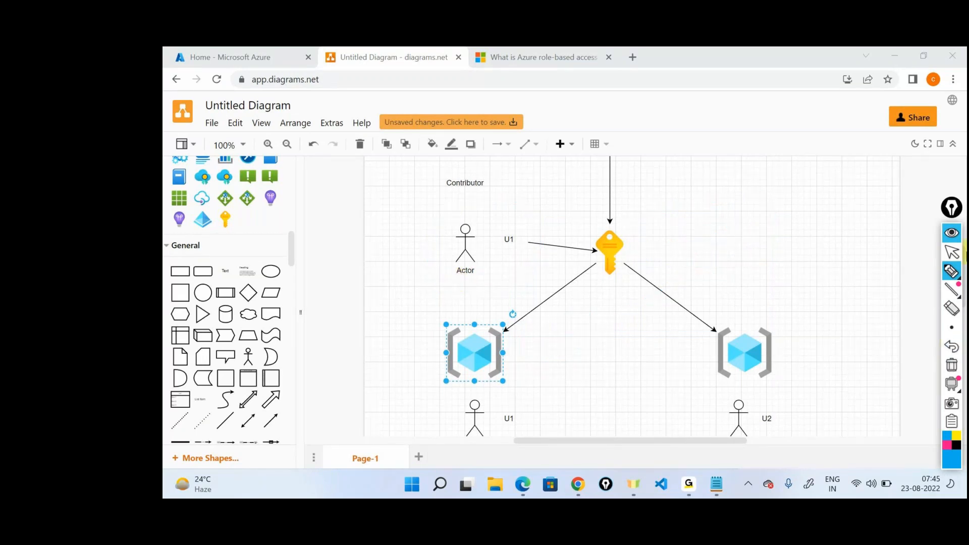
pyautogui.click(952, 252)
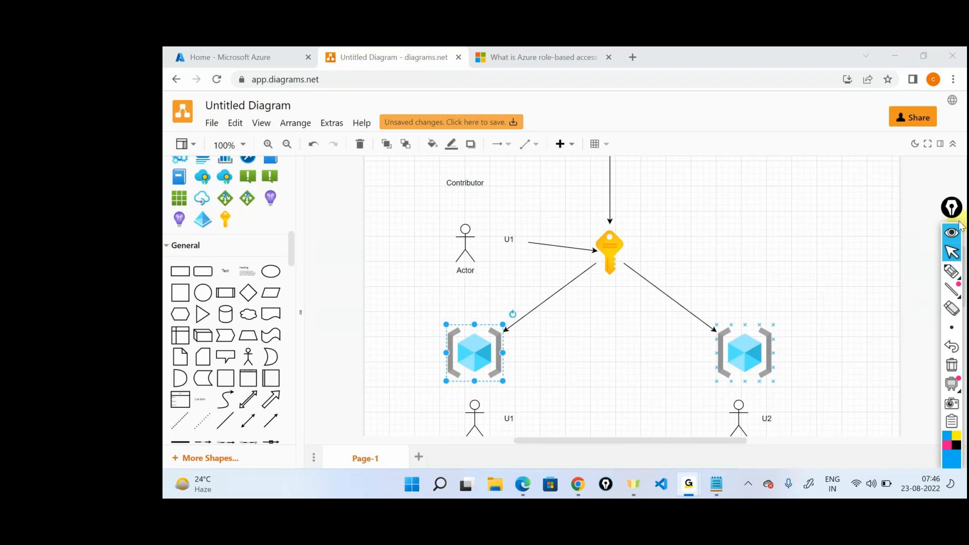
pyautogui.click(952, 233)
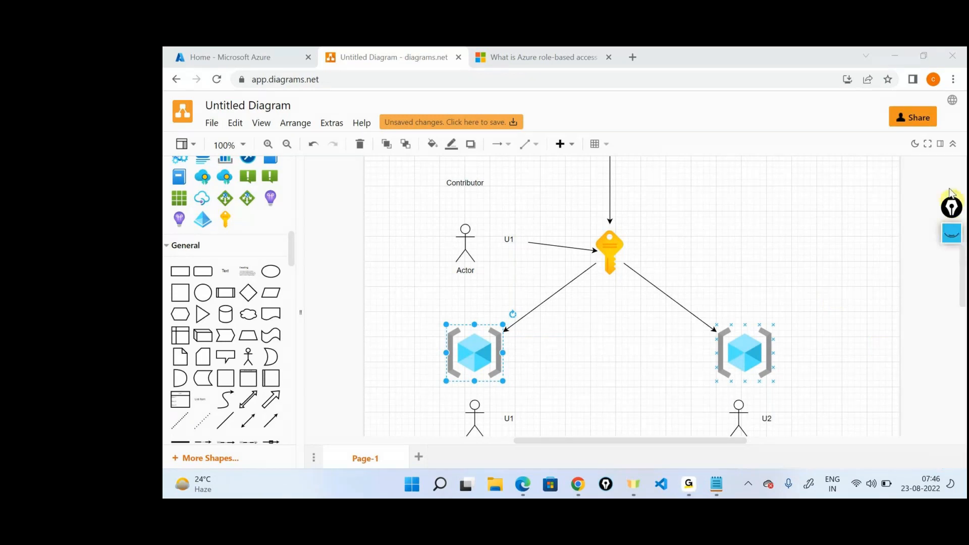
pyautogui.click(889, 58)
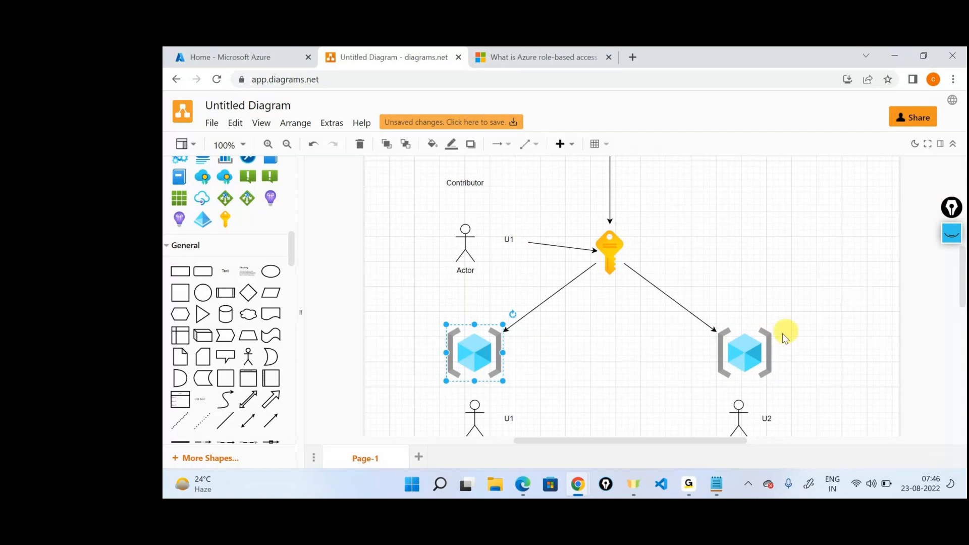
# Step: Switch to the Azure portal and view the access control (IAM) page of developer-resource-group
pyautogui.click(255, 55)
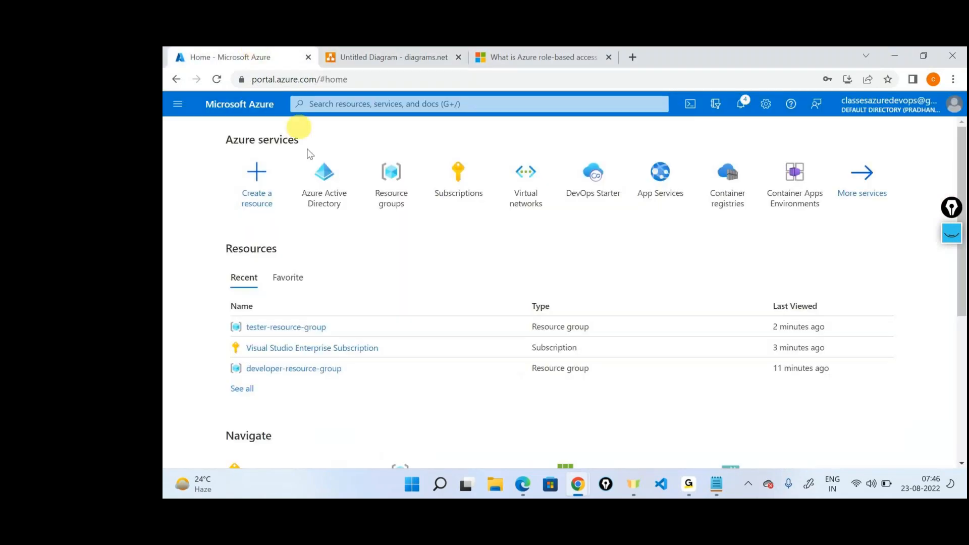
pyautogui.click(322, 172)
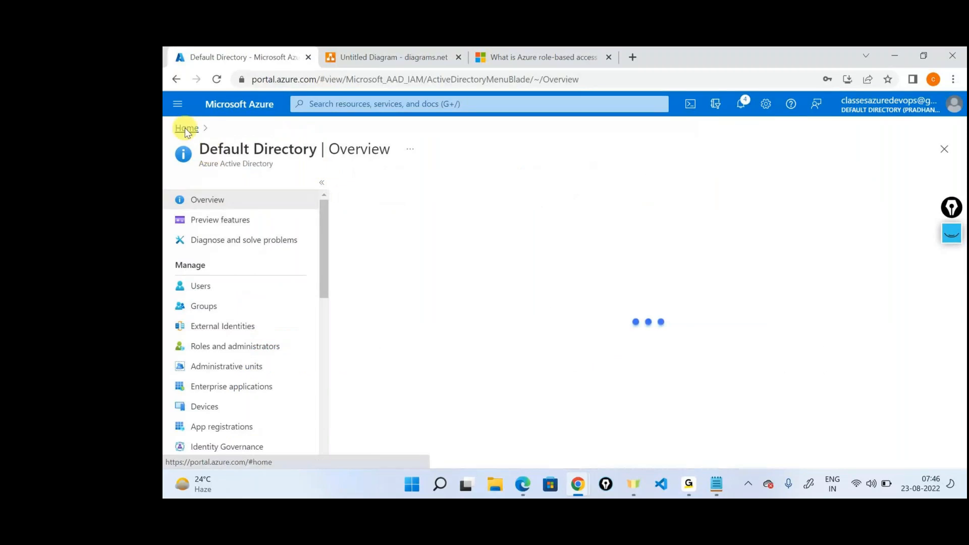
pyautogui.click(185, 128)
pyautogui.click(399, 217)
pyautogui.click(216, 301)
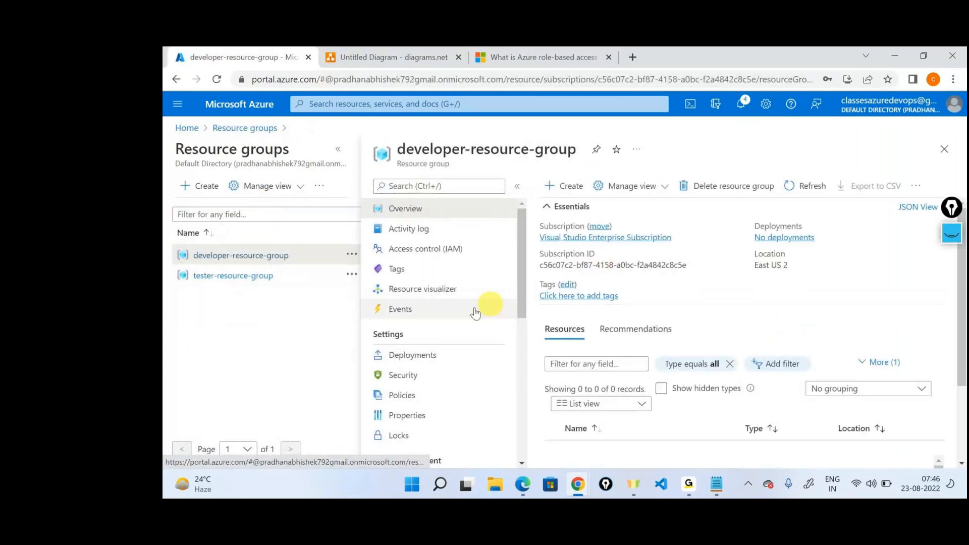
pyautogui.click(426, 248)
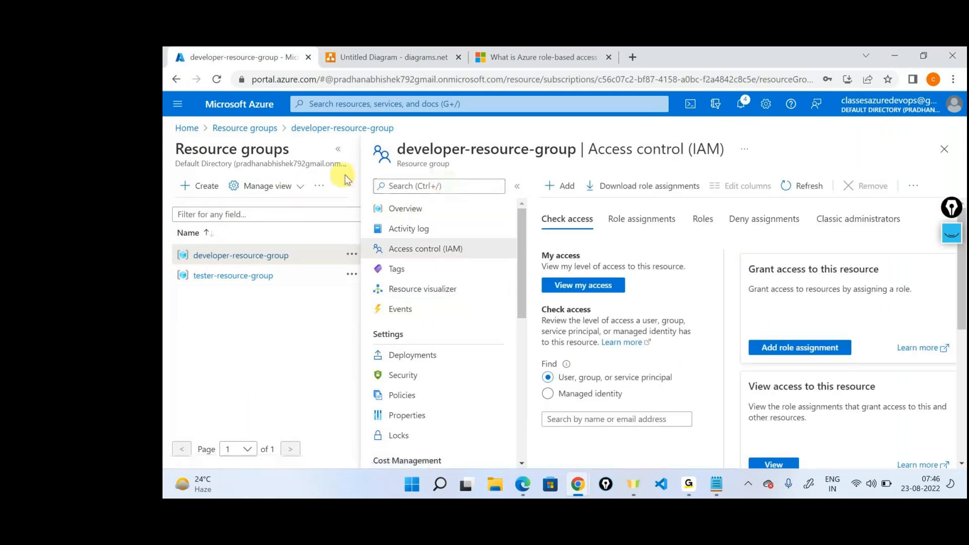
pyautogui.click(340, 151)
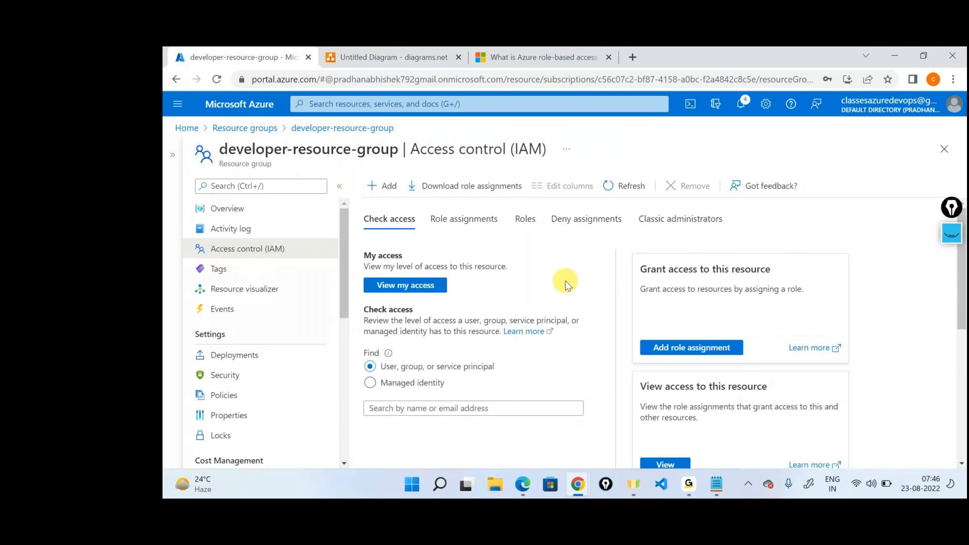
# Step: View the Azure Active Directory users list and the options for creating or inviting a user
pyautogui.click(187, 128)
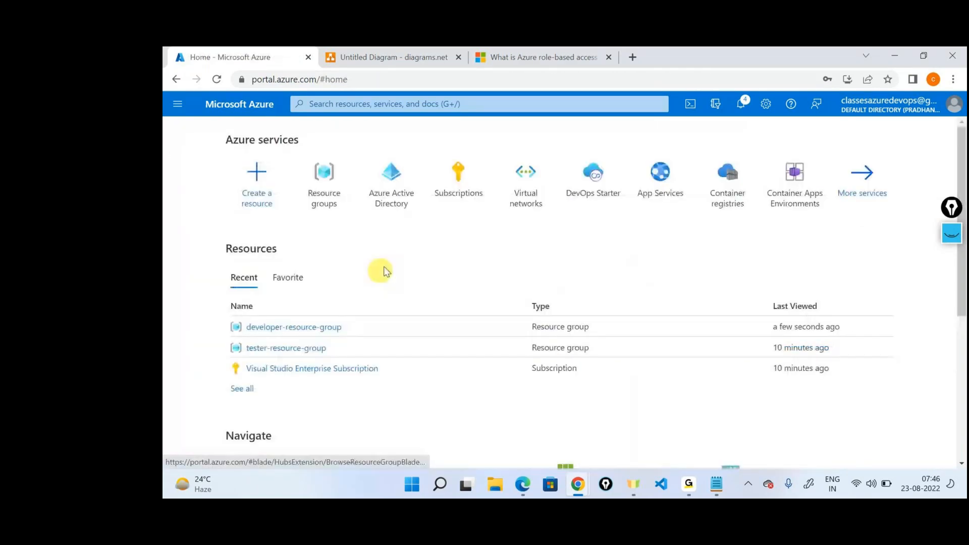
pyautogui.click(399, 173)
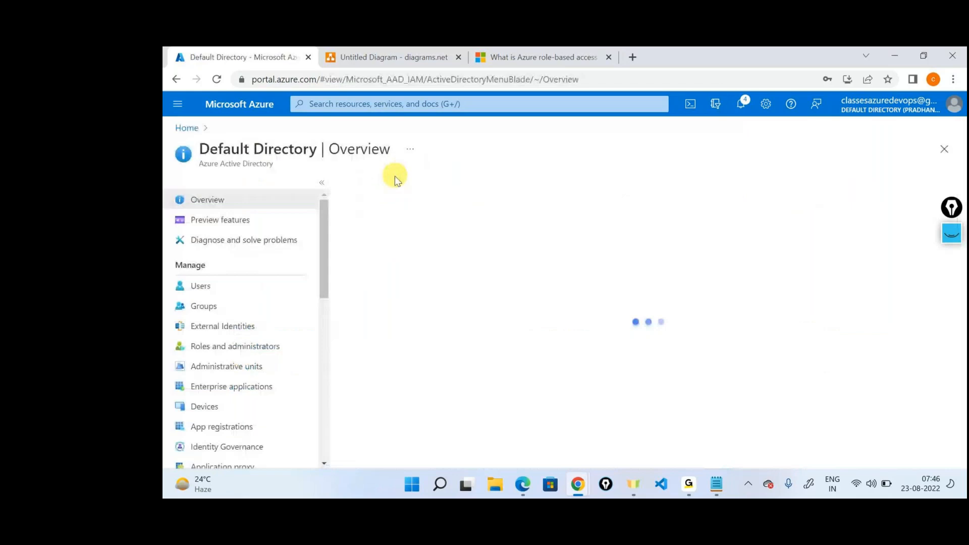
pyautogui.click(204, 306)
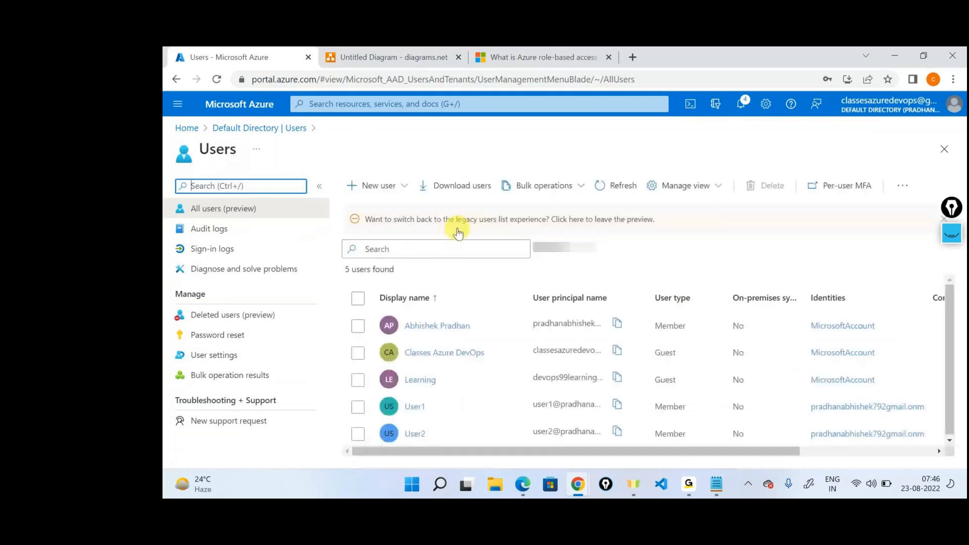
pyautogui.click(384, 190)
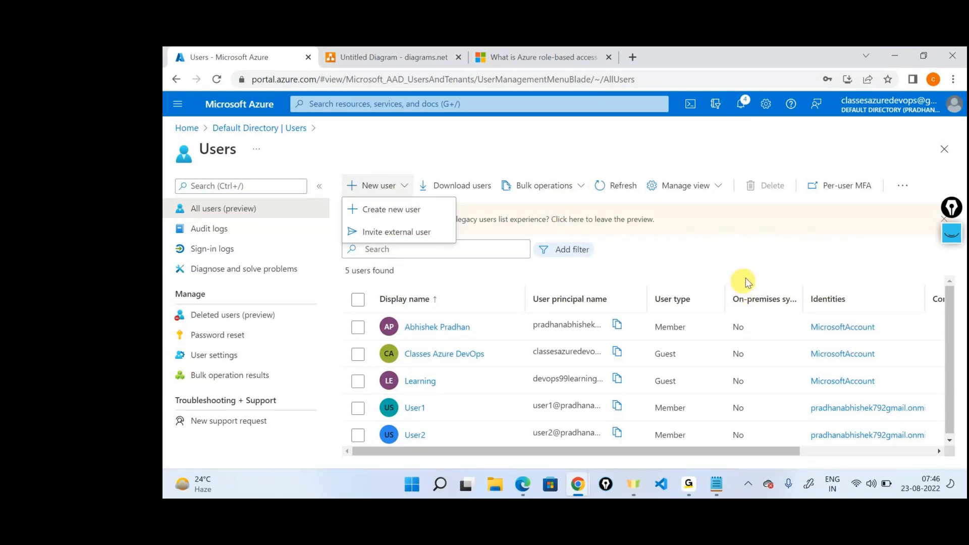
pyautogui.click(765, 234)
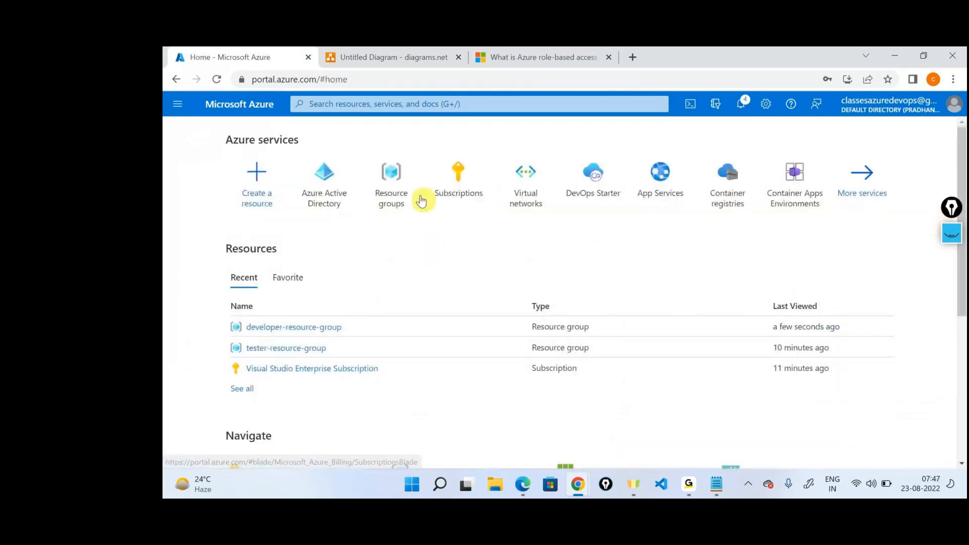
# Step: Start a role assignment on developer-resource-group's access control (IAM) with the Contributor role
pyautogui.click(394, 194)
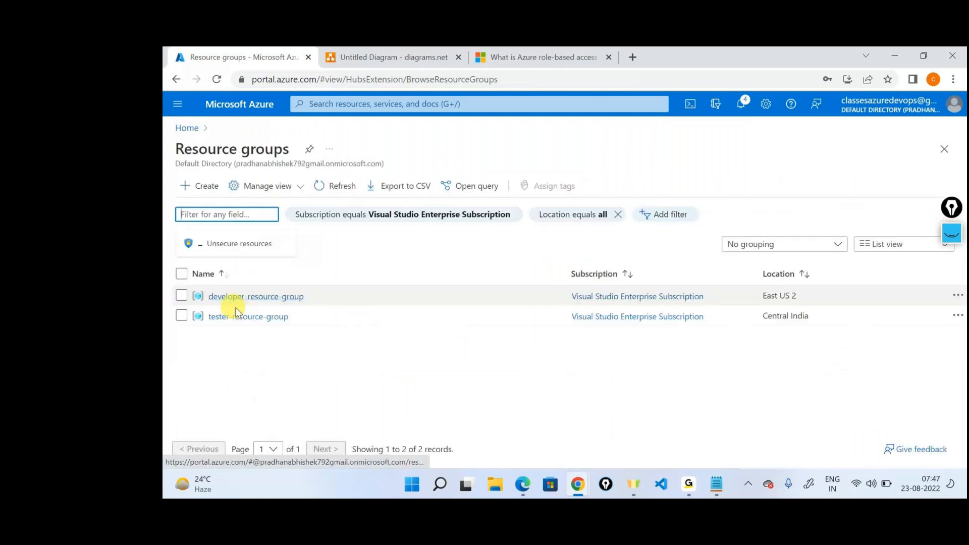
pyautogui.click(234, 298)
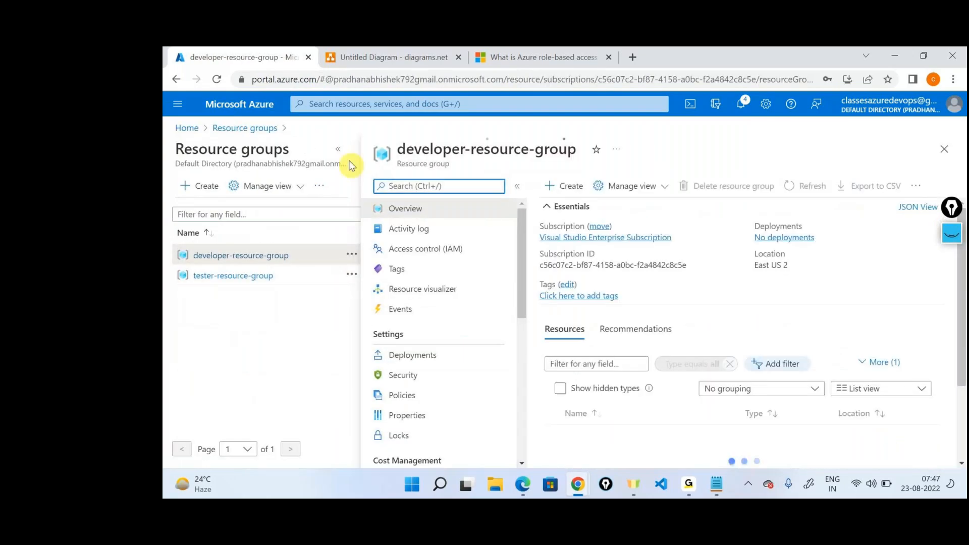
pyautogui.click(273, 250)
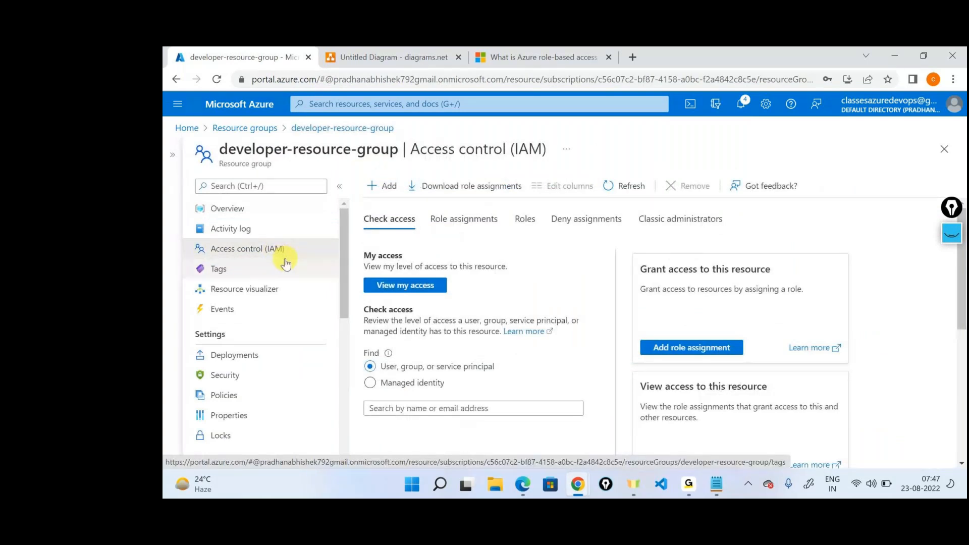
pyautogui.click(384, 186)
pyautogui.click(395, 218)
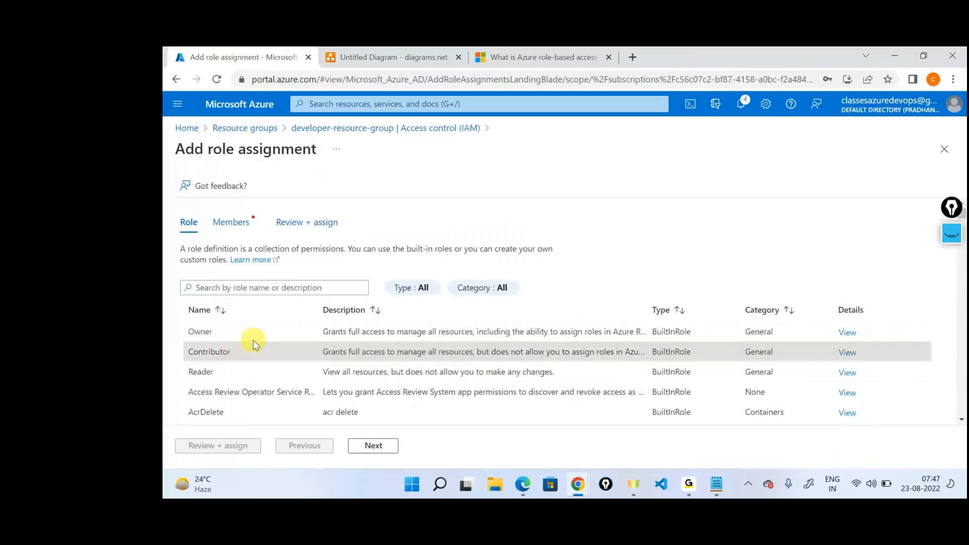
pyautogui.click(253, 348)
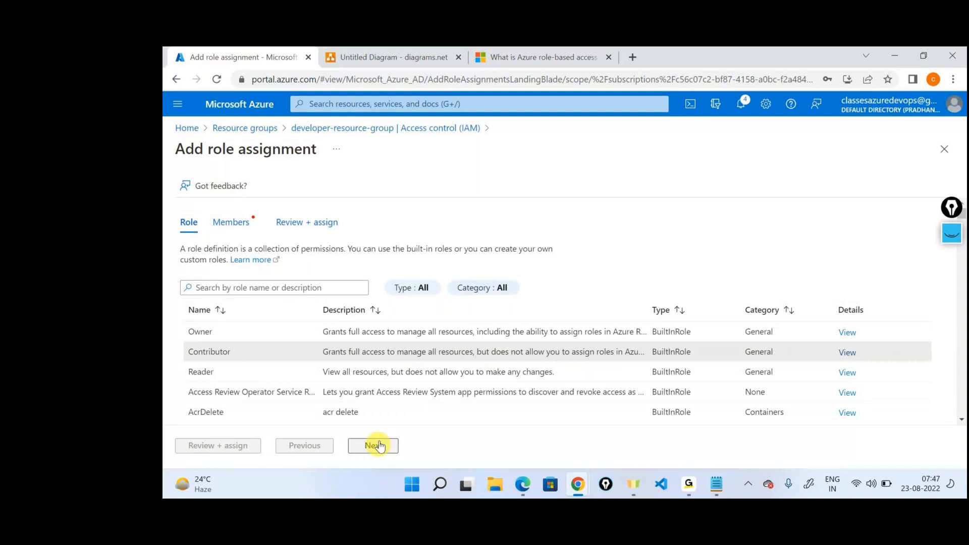
pyautogui.click(379, 446)
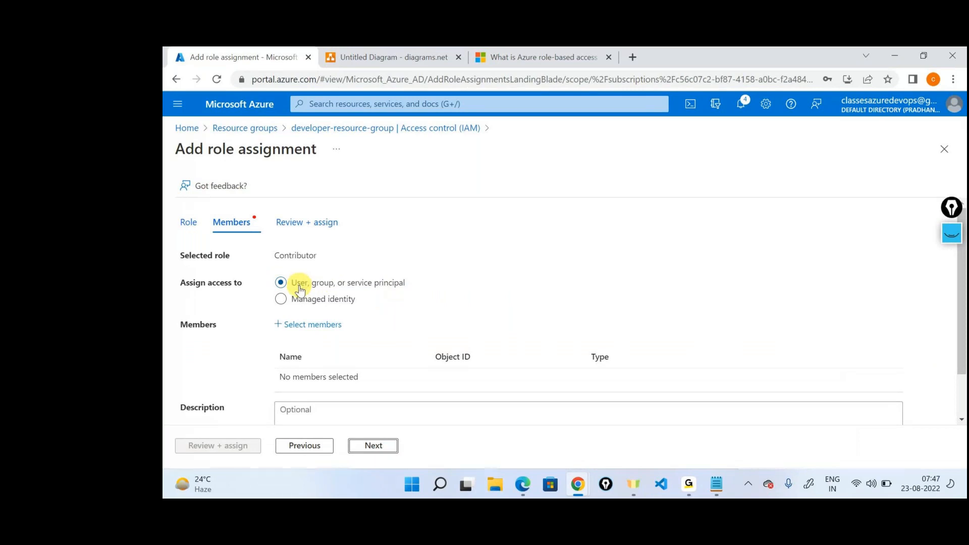
# Step: Select demogroup-1 as the member by searching for demo, and submit the role assignment
pyautogui.click(313, 324)
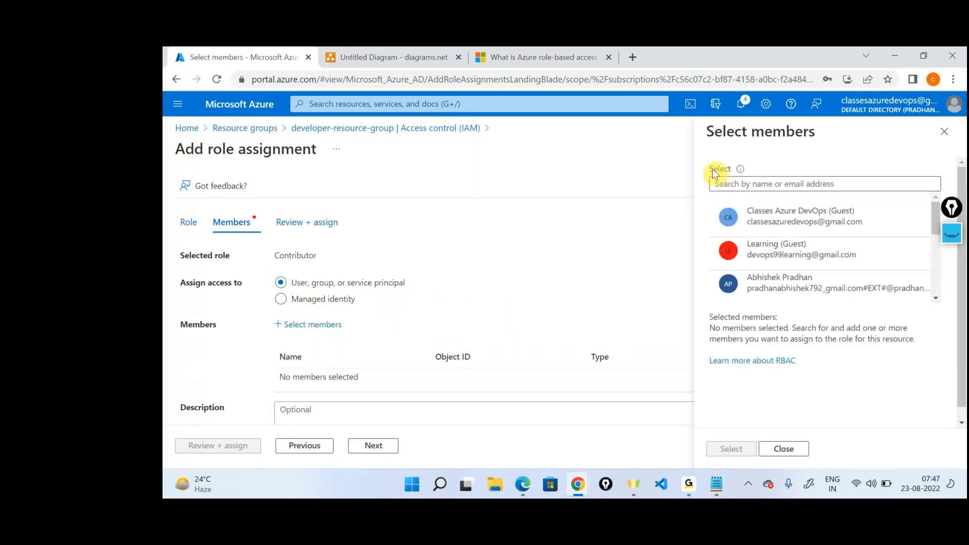
pyautogui.click(755, 186)
pyautogui.write('gr')
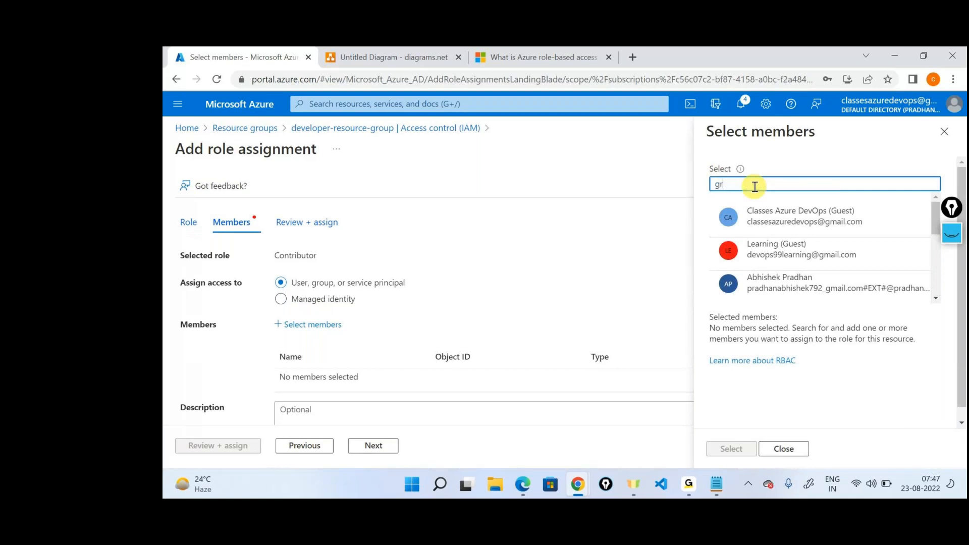
pyautogui.write('o')
pyautogui.press('BackSpace')
pyautogui.press('BackSpace')
pyautogui.press('BackSpace')
pyautogui.write('demo')
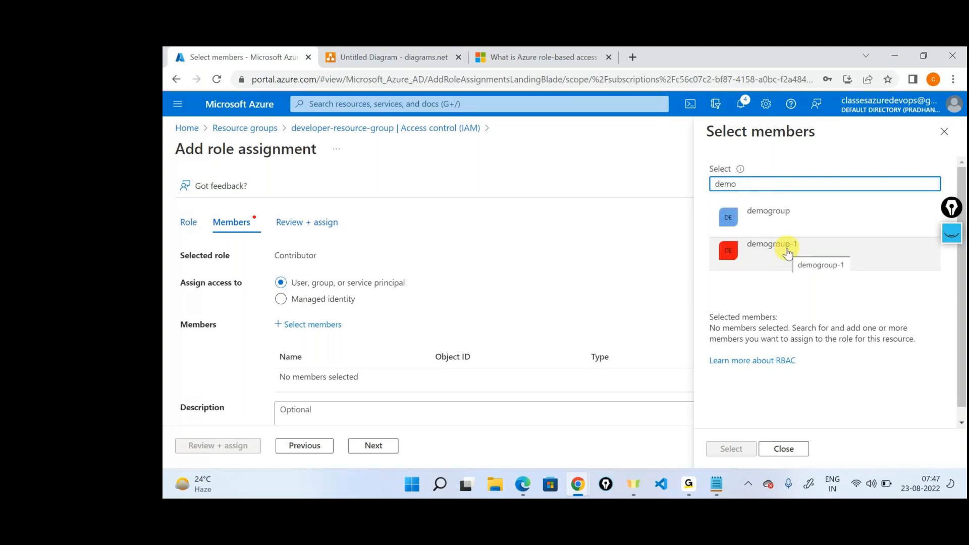
pyautogui.click(788, 252)
pyautogui.click(733, 448)
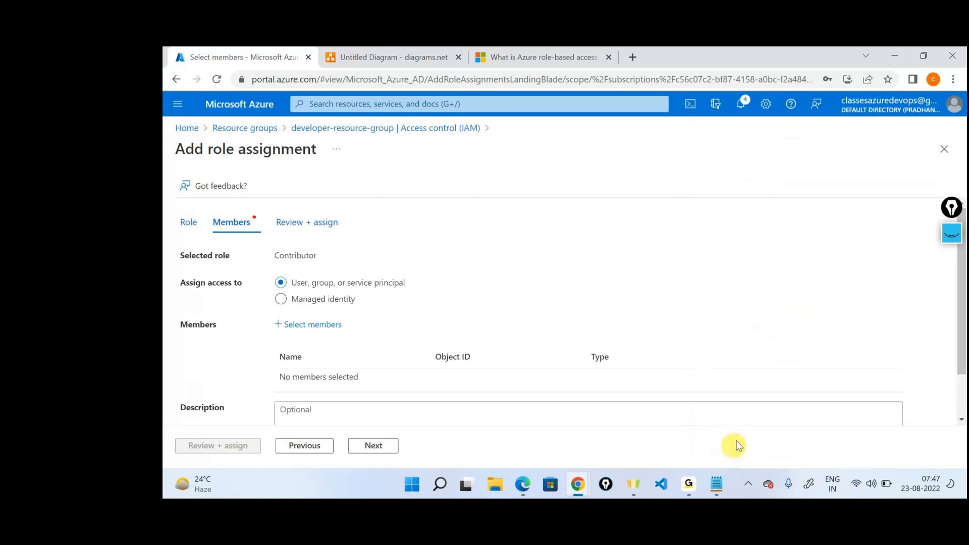
pyautogui.click(206, 455)
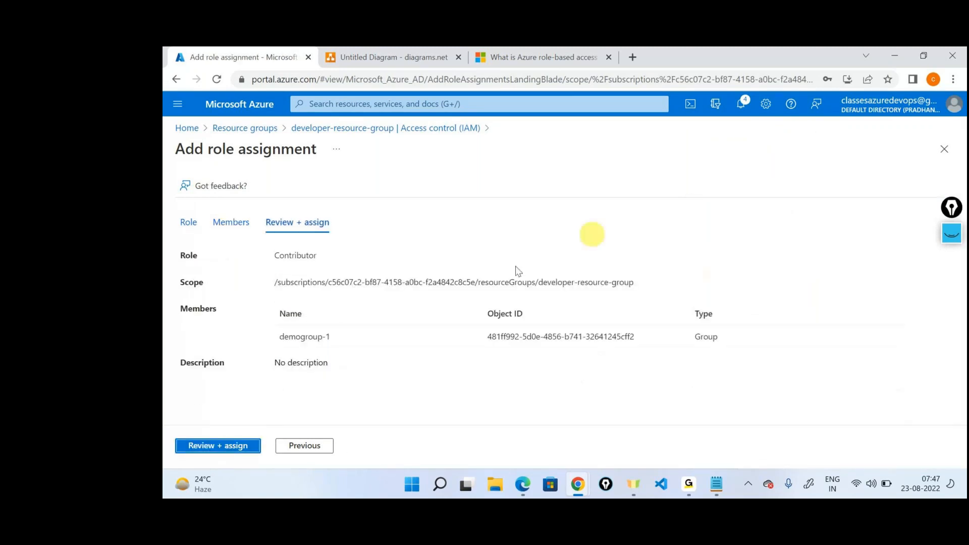
pyautogui.click(212, 455)
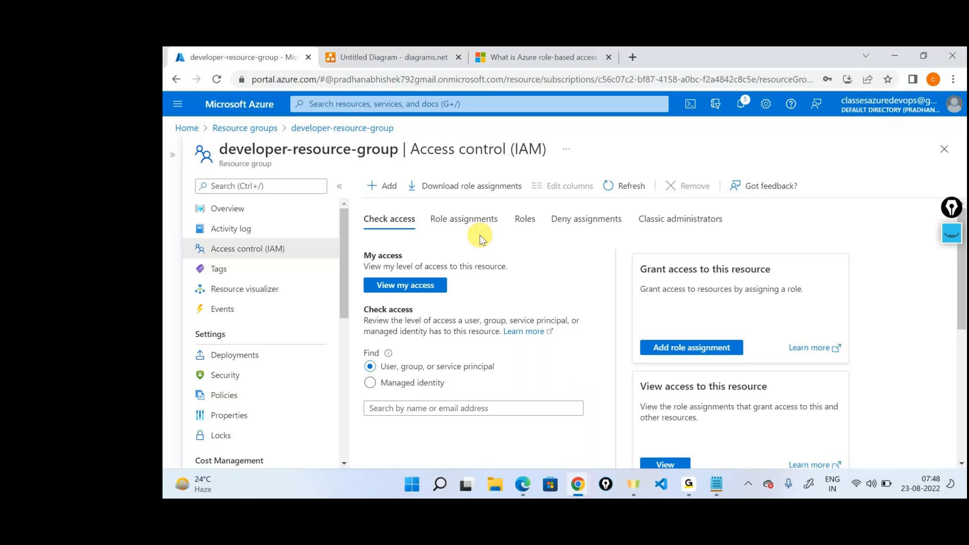
# Step: Return to the Azure portal home page and briefly check the meeting window
pyautogui.click(187, 128)
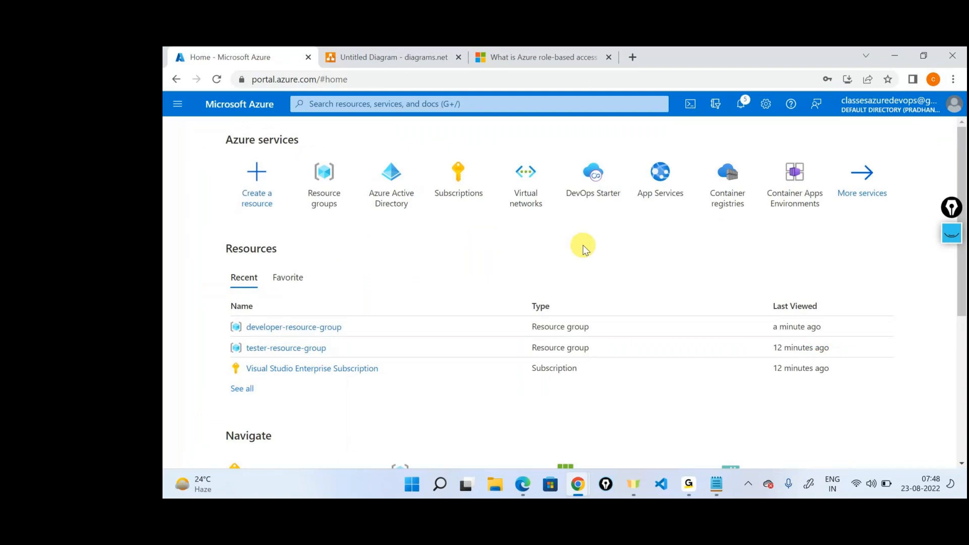
pyautogui.click(690, 485)
pyautogui.click(725, 425)
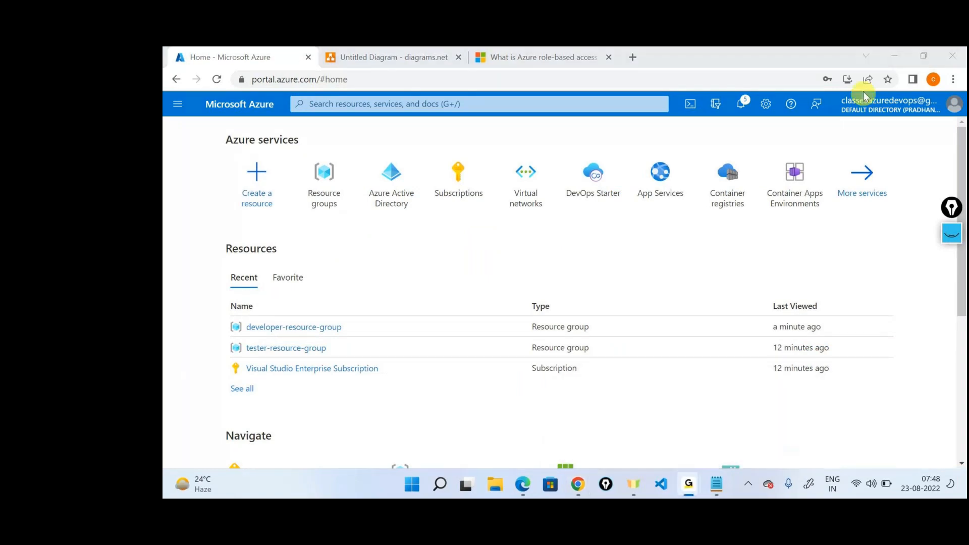
pyautogui.click(892, 52)
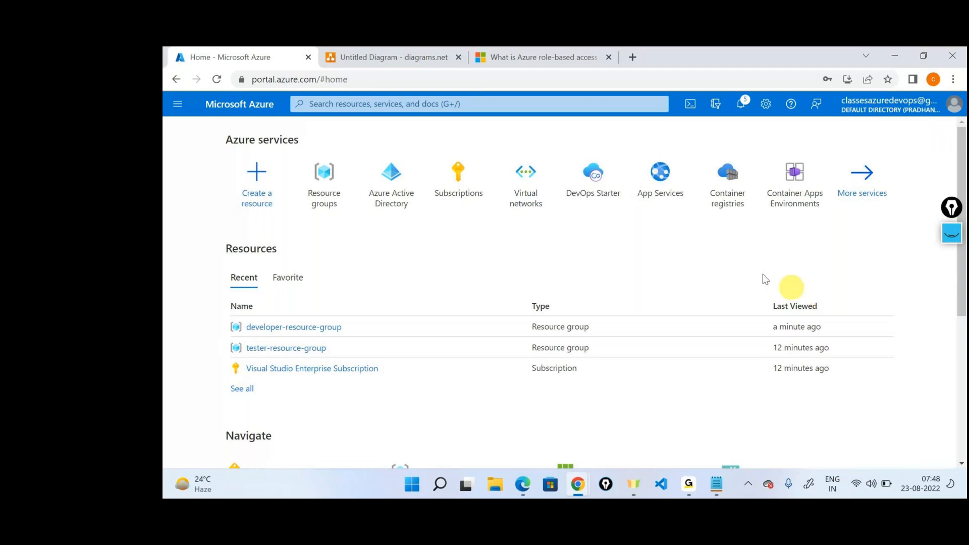
# Step: Replace the Azure RBAC documentation page with a web search for "storage account in azure"
pyautogui.click(563, 57)
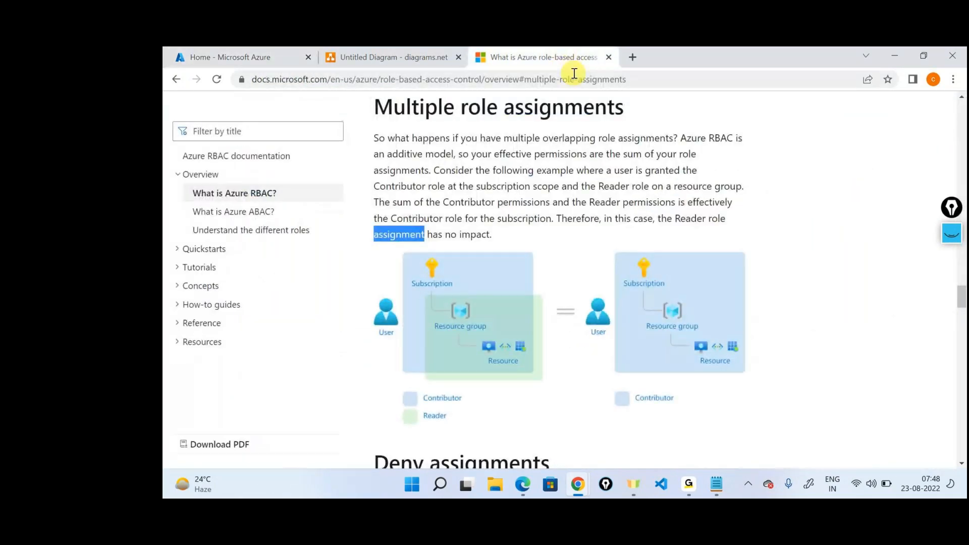
pyautogui.click(574, 75)
pyautogui.write('storage account')
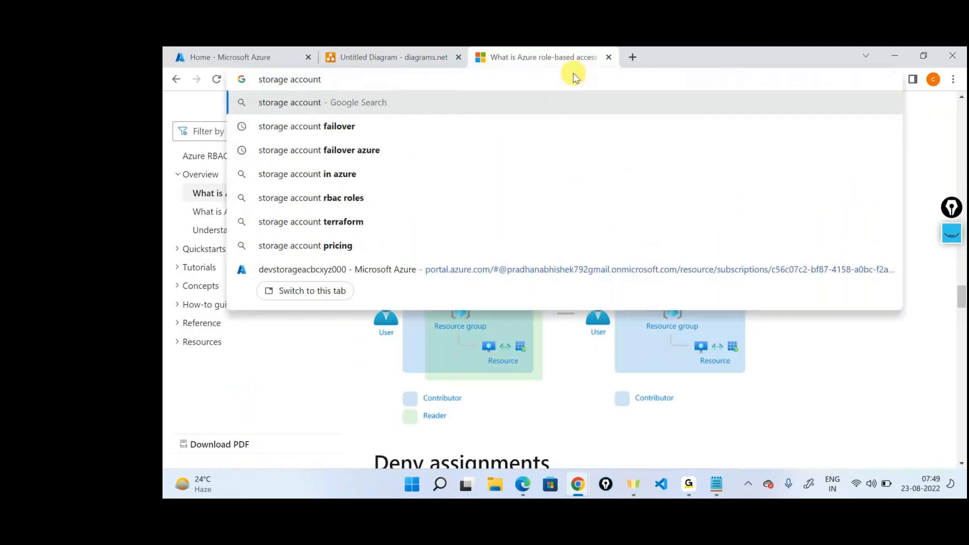
pyautogui.press('Down')
pyautogui.press('Down')
pyautogui.press('Down')
pyautogui.press('Return')
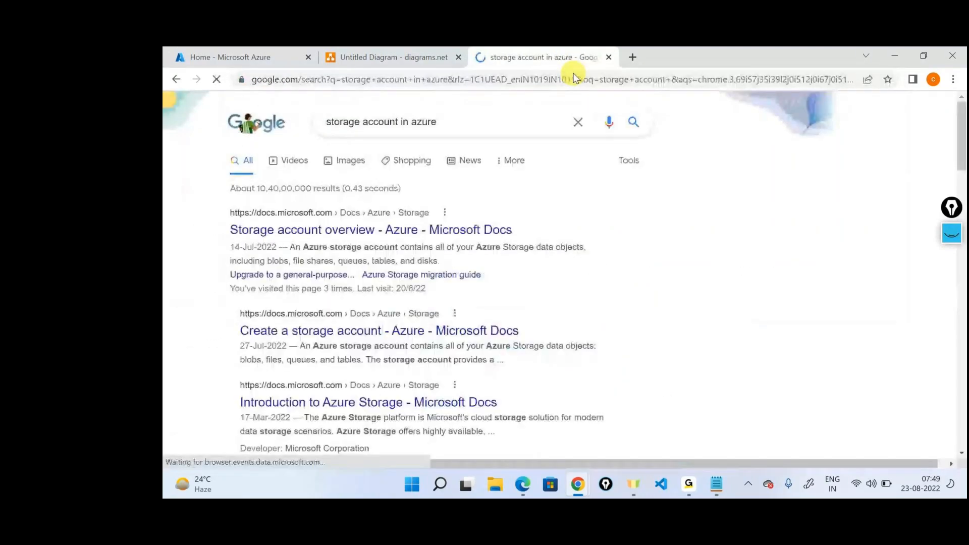
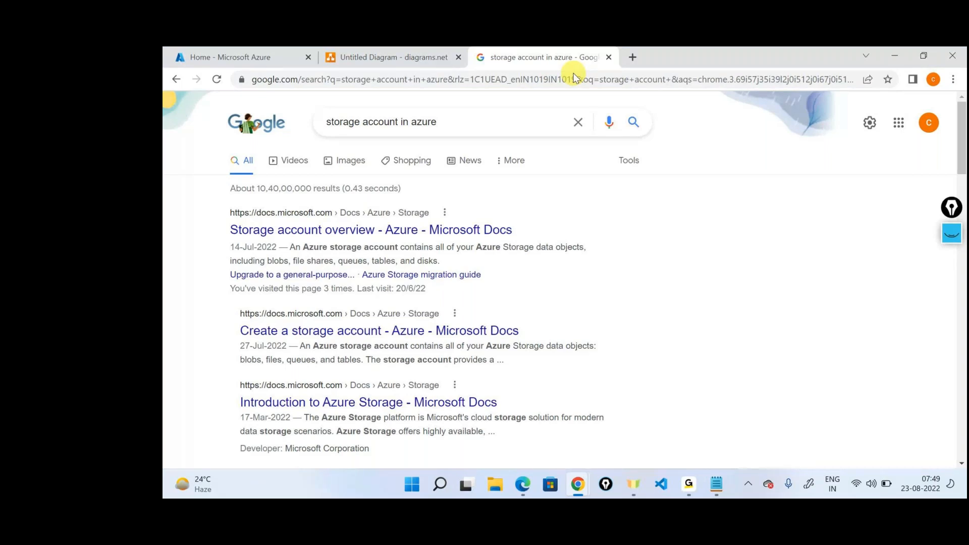
# Step: Check the GoTo meeting window several times, returning to the browser's storage account search results
pyautogui.moveTo(689, 485)
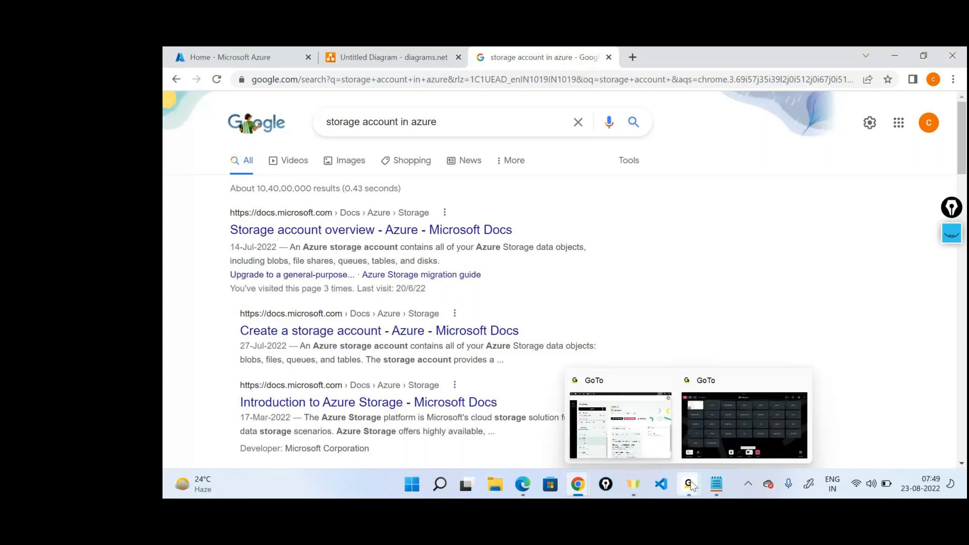
pyautogui.click(707, 399)
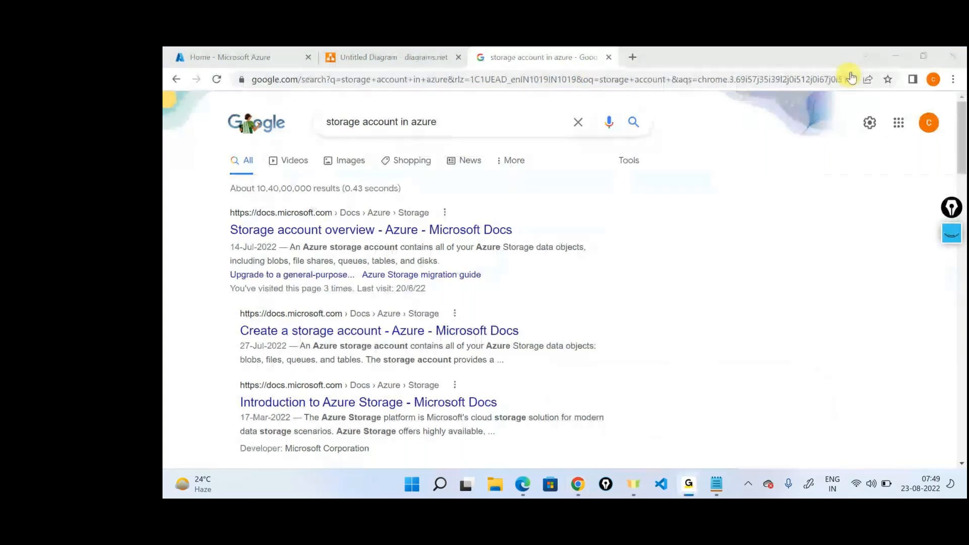
pyautogui.click(886, 50)
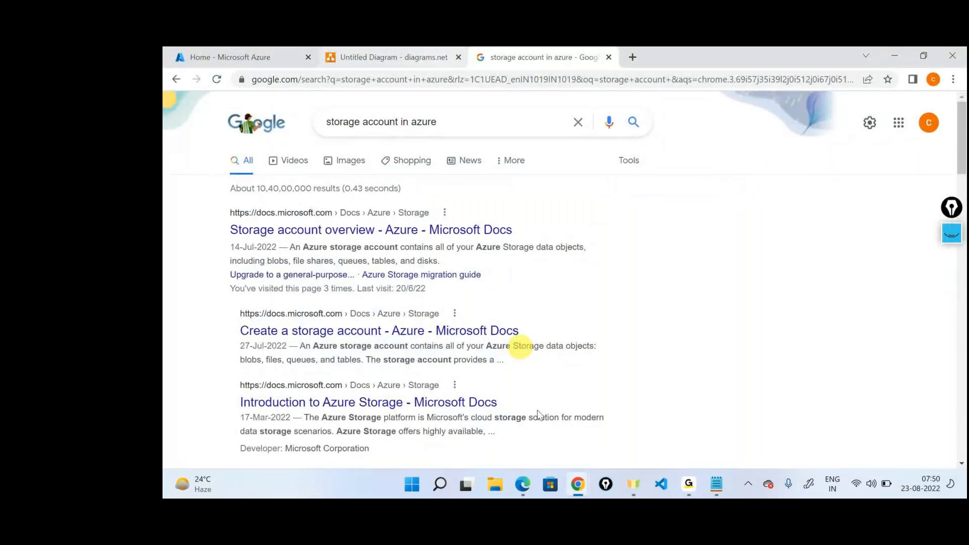
pyautogui.click(688, 484)
pyautogui.click(731, 408)
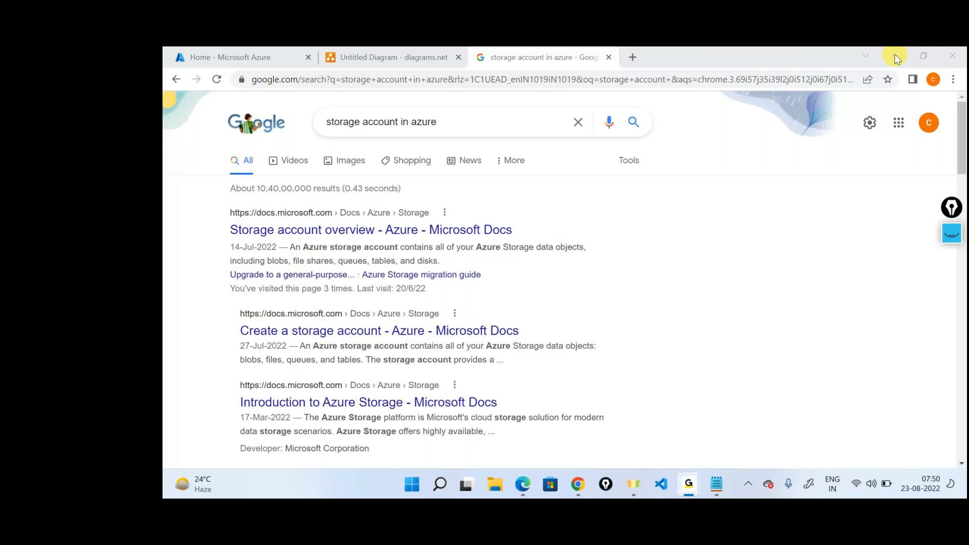
pyautogui.click(806, 283)
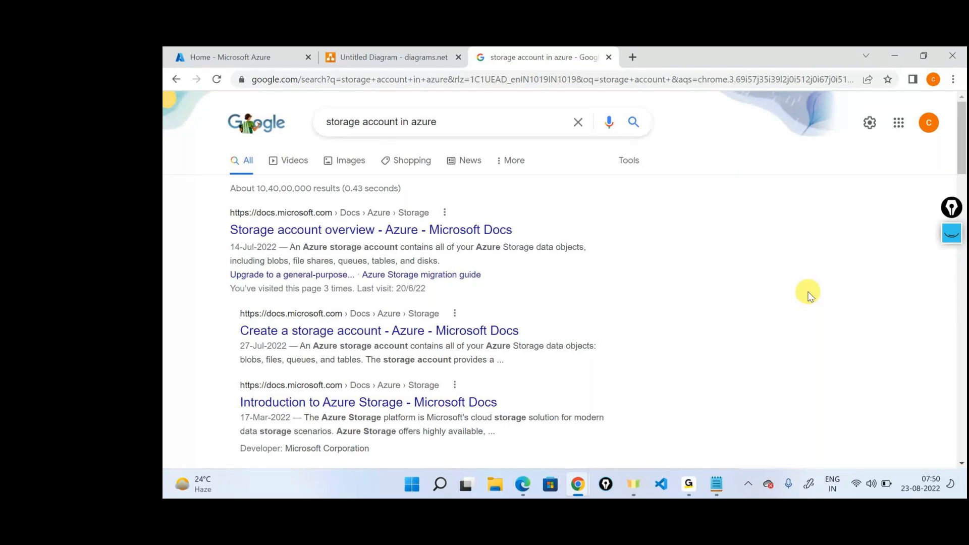
pyautogui.click(808, 292)
pyautogui.click(808, 293)
pyautogui.hotkey('alt', 'Tab')
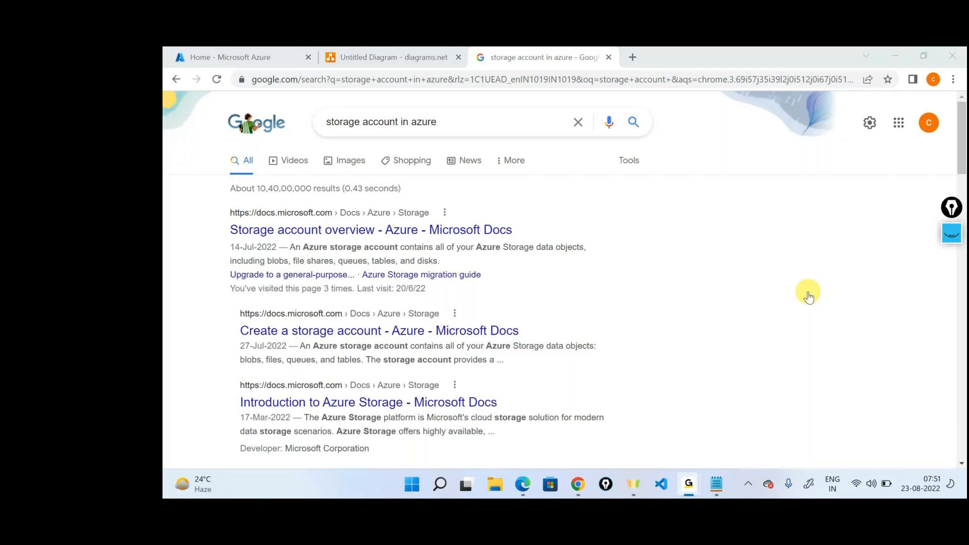
pyautogui.hotkey('alt', 'Tab')
pyautogui.hotkey('alt', 'Tab')
pyautogui.hotkey('alt', 'Tab')
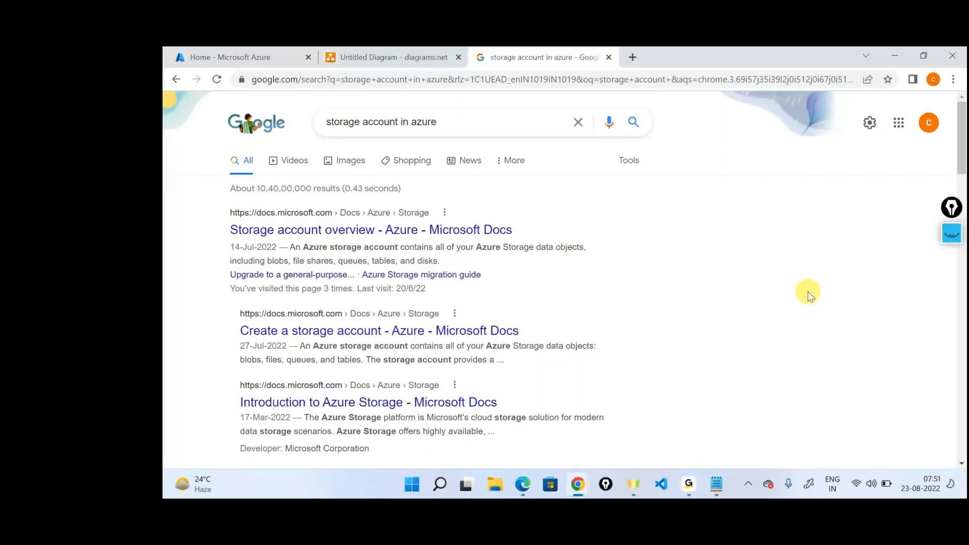
# Step: Open the Azure Active Directory overview in the Azure portal and examine the tenant's basic information, alerts and feed
pyautogui.click(247, 56)
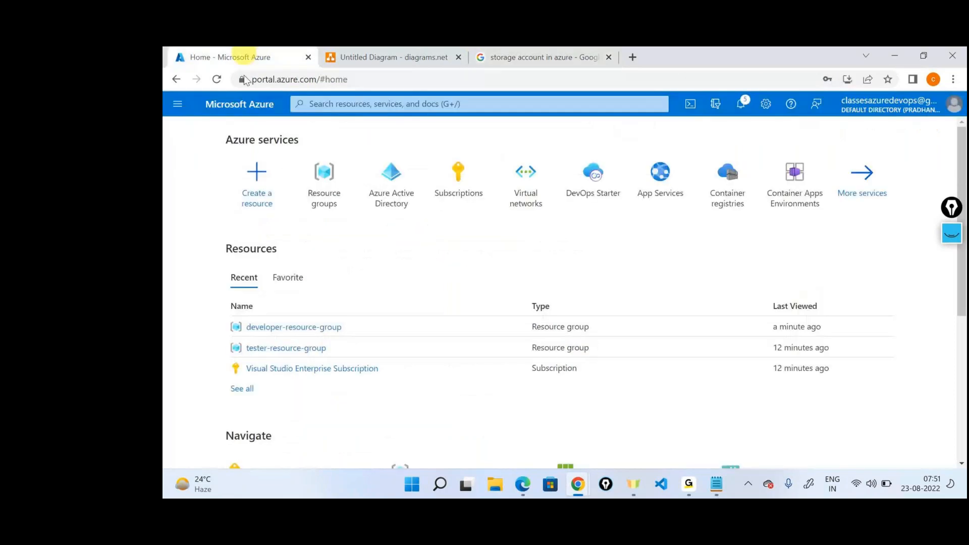
pyautogui.click(391, 186)
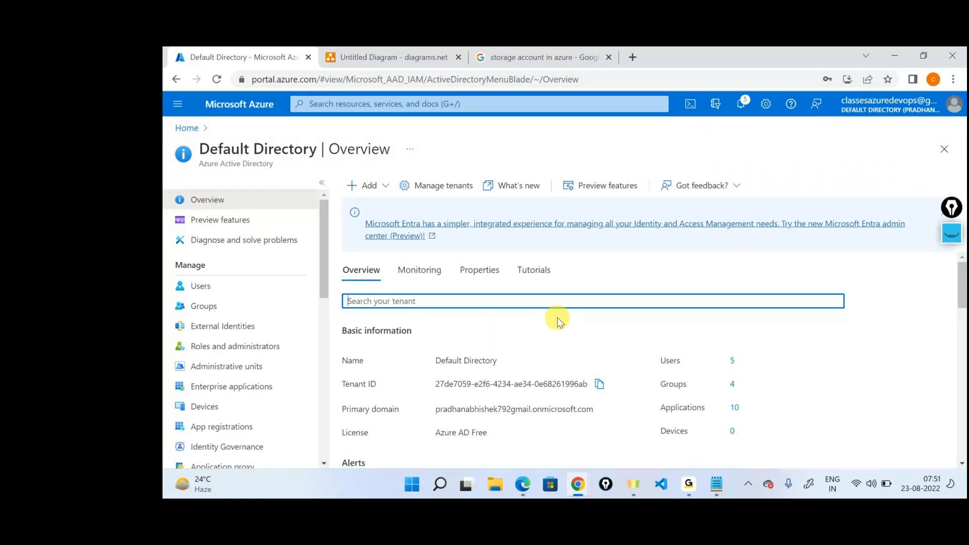
pyautogui.scroll(-2, 557, 317)
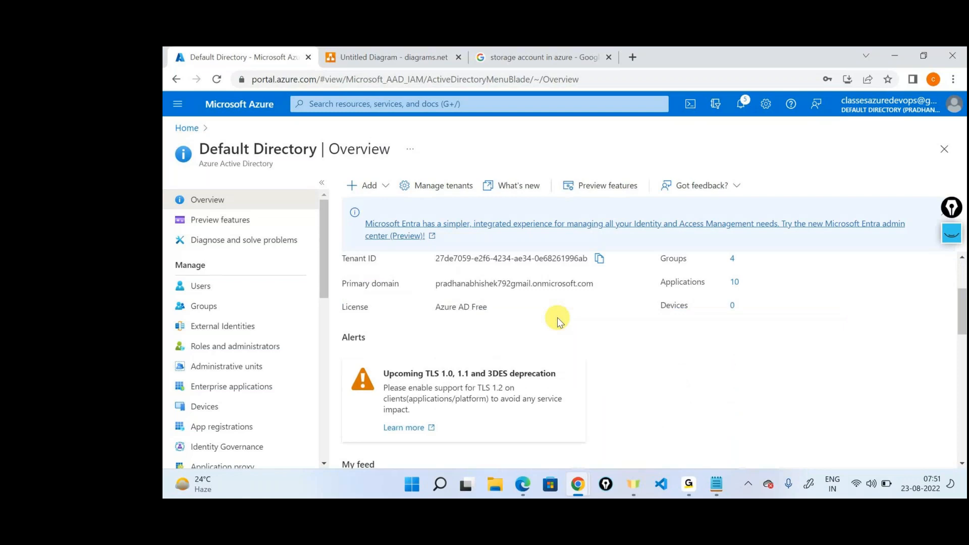
pyautogui.scroll(1, 557, 317)
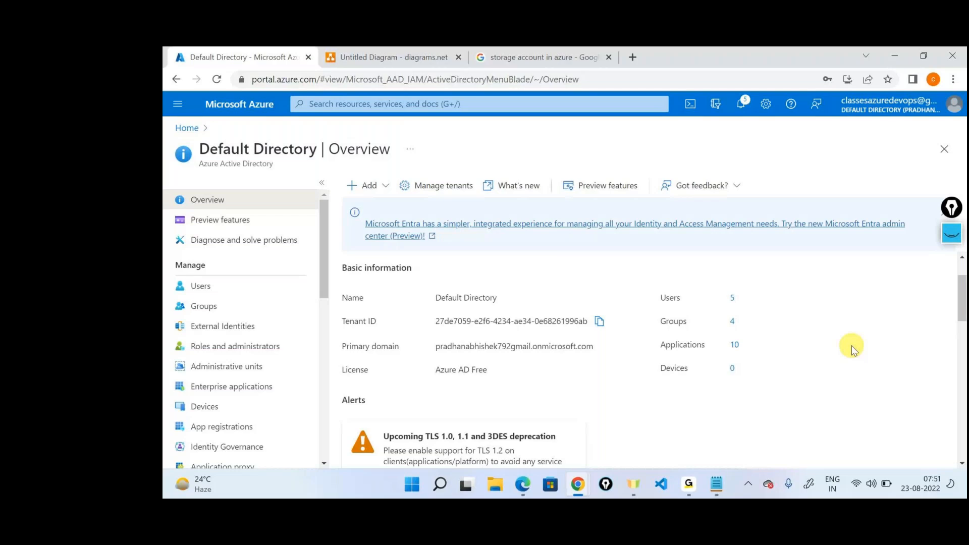
pyautogui.scroll(-4, 852, 346)
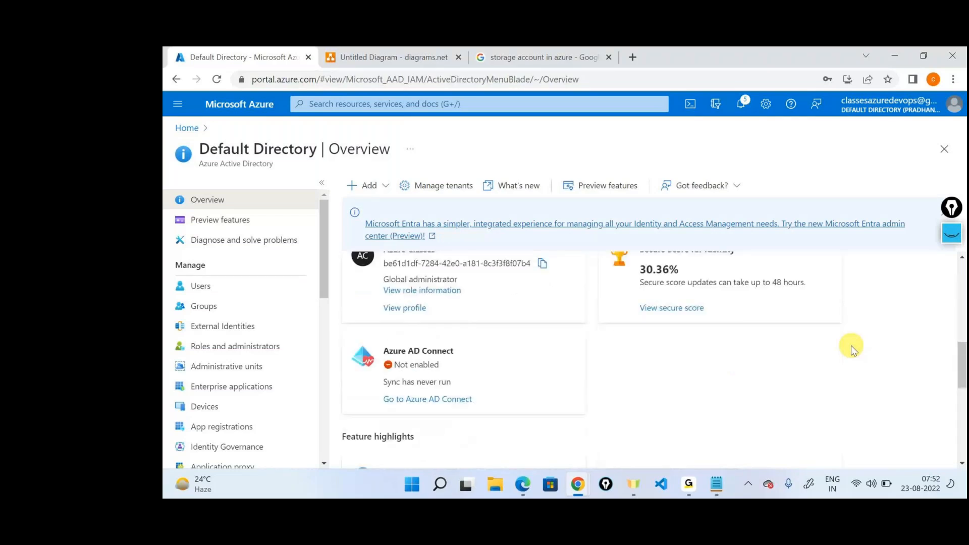
pyautogui.scroll(1, 852, 349)
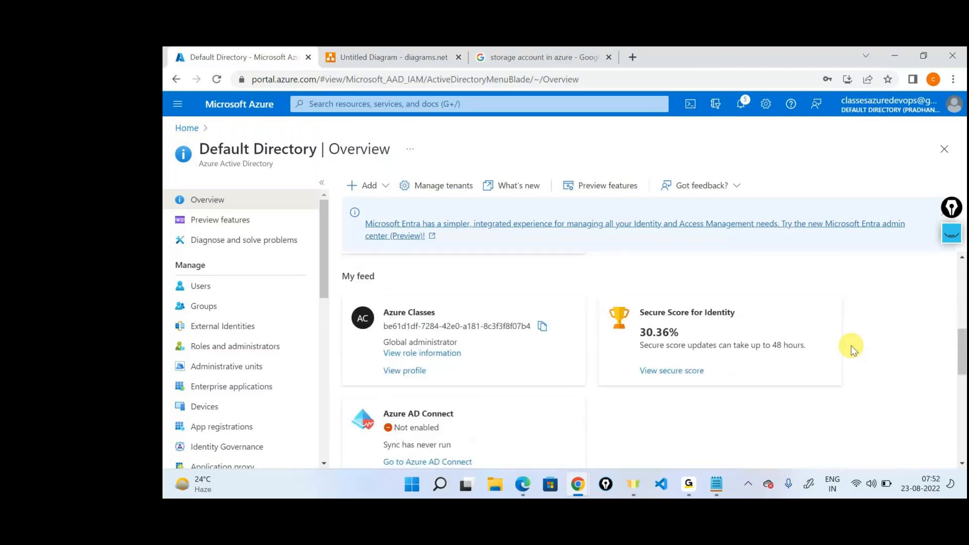
pyautogui.scroll(-3, 852, 349)
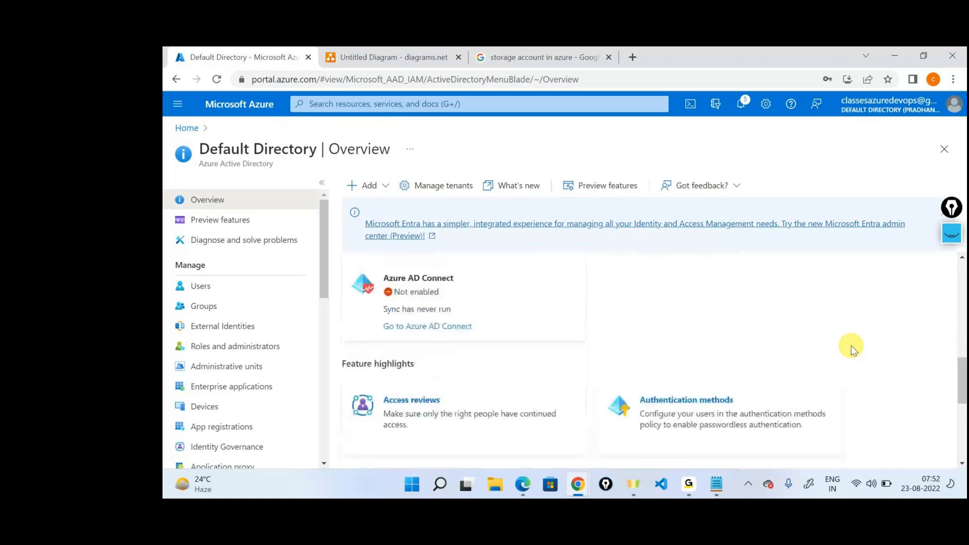
pyautogui.scroll(-3, 851, 345)
pyautogui.scroll(5, 851, 345)
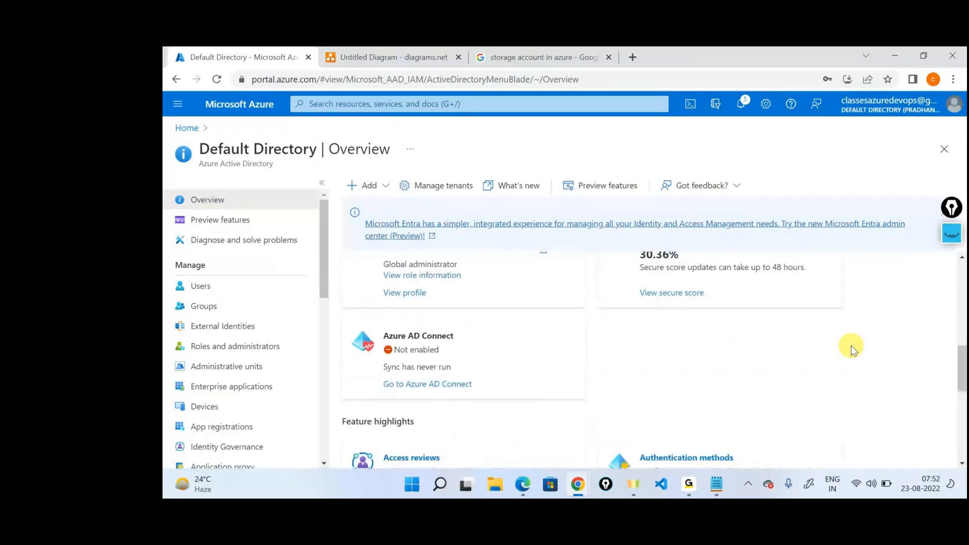
pyautogui.scroll(-1, 852, 349)
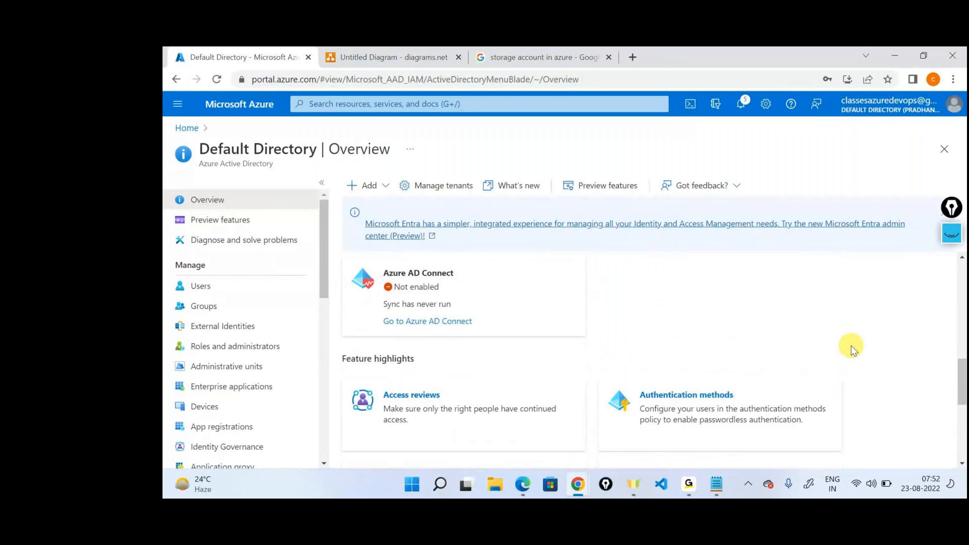
# Step: View the signed-in account's role information from the tenant feed and open its assigned roles
pyautogui.scroll(2, 851, 348)
pyautogui.scroll(2, 852, 345)
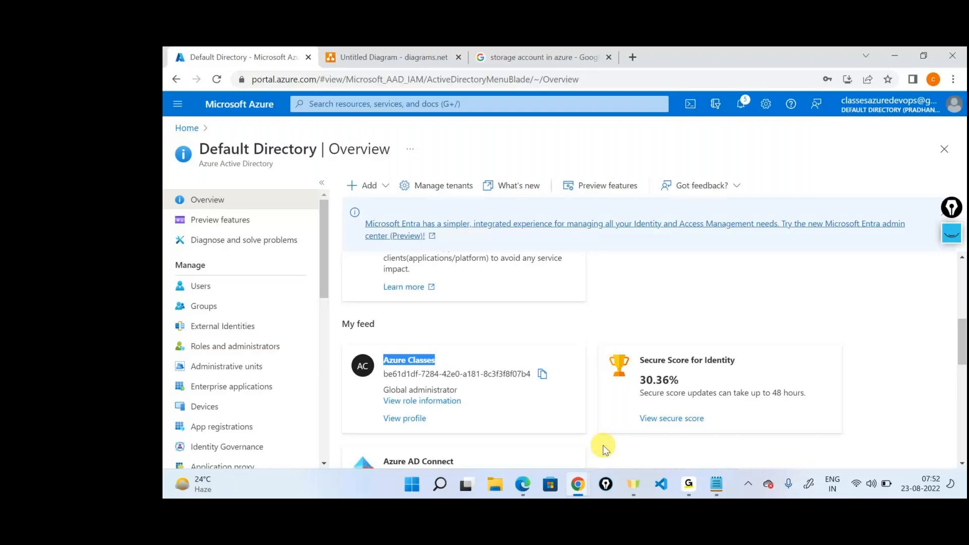
pyautogui.click(424, 403)
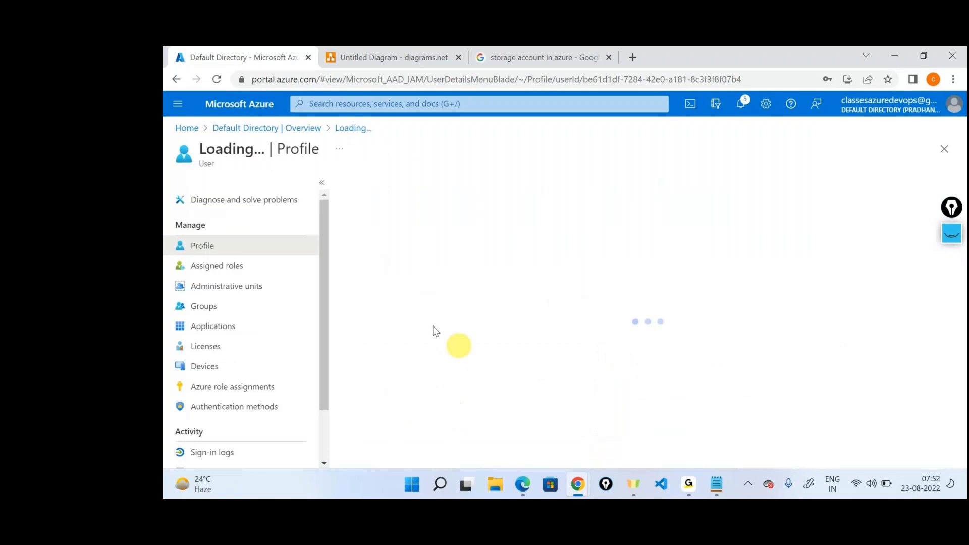
pyautogui.click(231, 266)
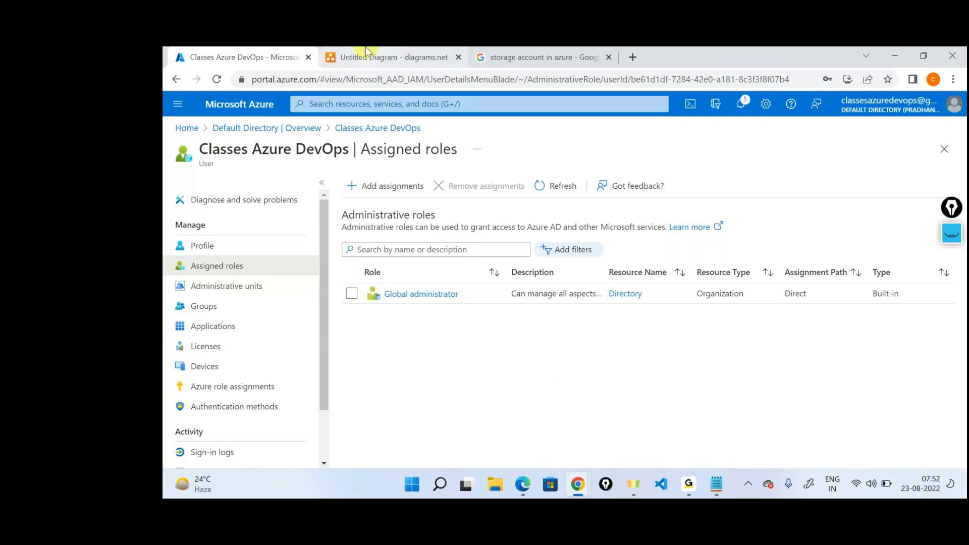
# Step: Switch to the diagrams.net scope hierarchy and examine the subscription, the resource groups and the Azure Active Directory icon above them
pyautogui.click(394, 57)
pyautogui.click(614, 382)
pyautogui.scroll(-4, 528, 416)
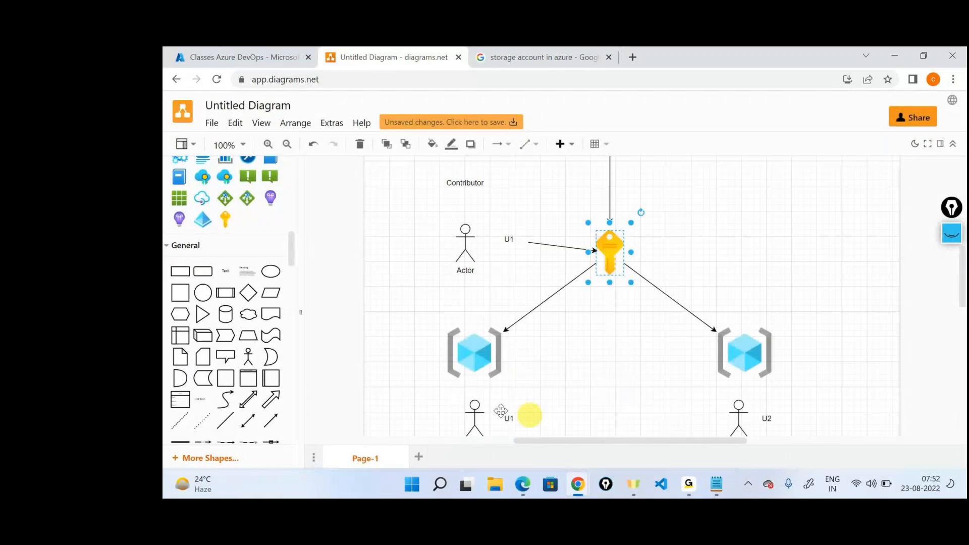
pyautogui.scroll(1, 664, 372)
pyautogui.scroll(5, 665, 372)
pyautogui.click(621, 303)
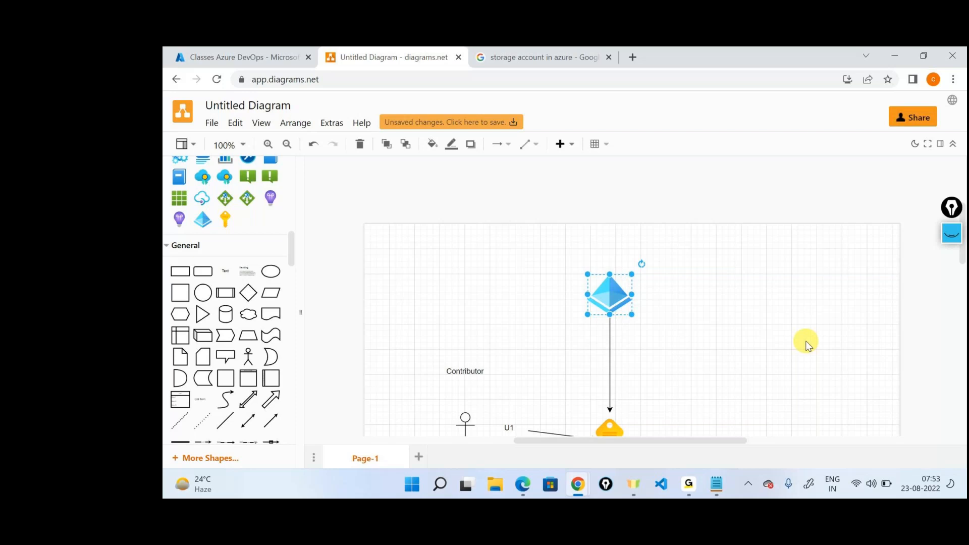
# Step: Return to the Azure portal, revisit the Default Directory overview, and open the list of subscriptions
pyautogui.click(210, 51)
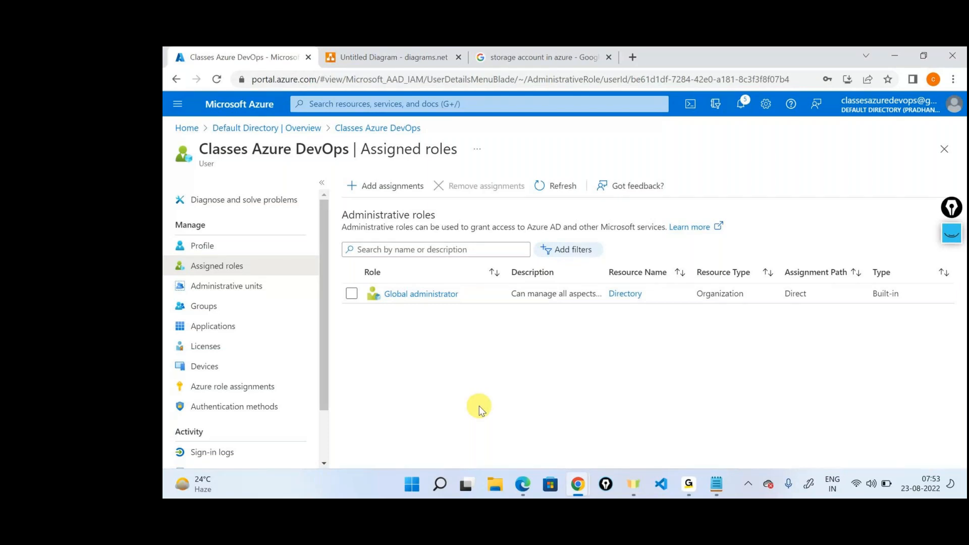
pyautogui.click(267, 128)
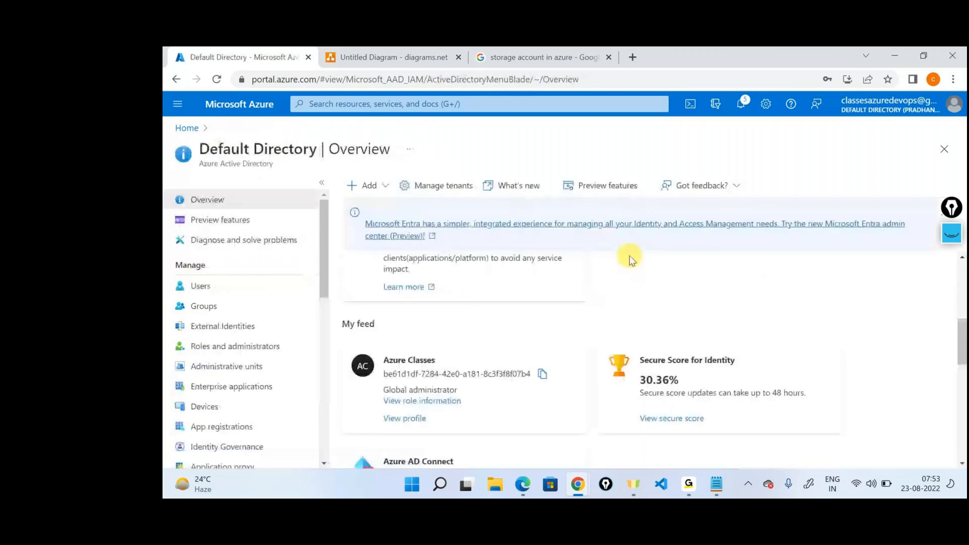
pyautogui.scroll(5, 642, 296)
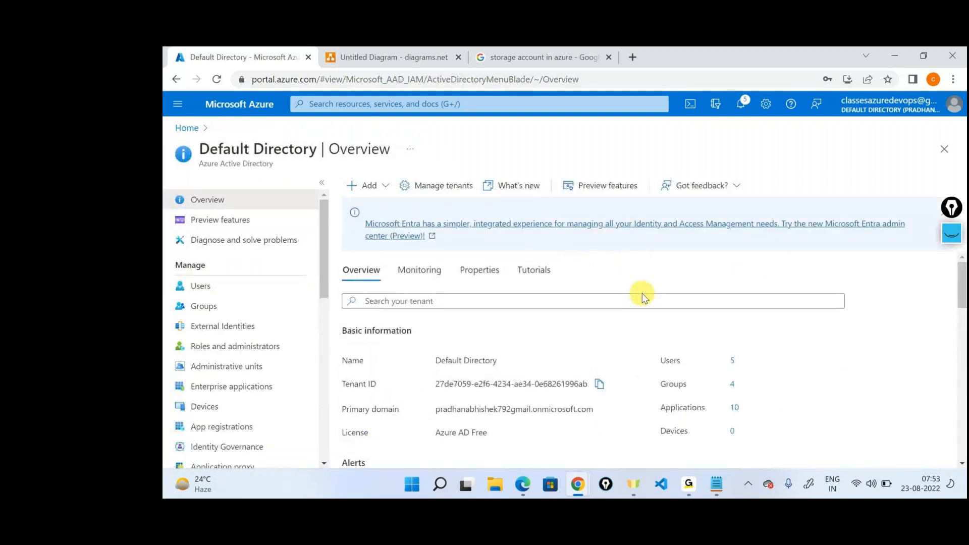
pyautogui.click(187, 128)
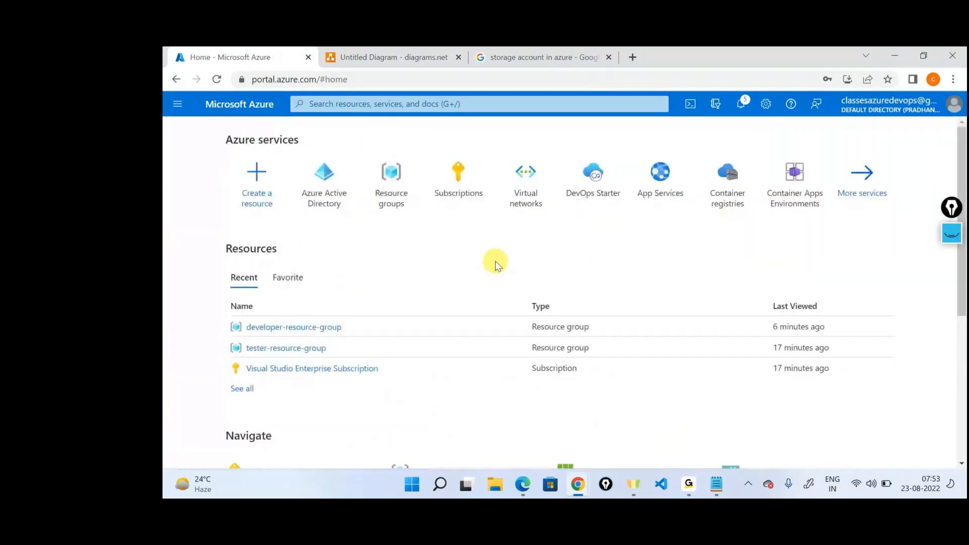
pyautogui.click(451, 198)
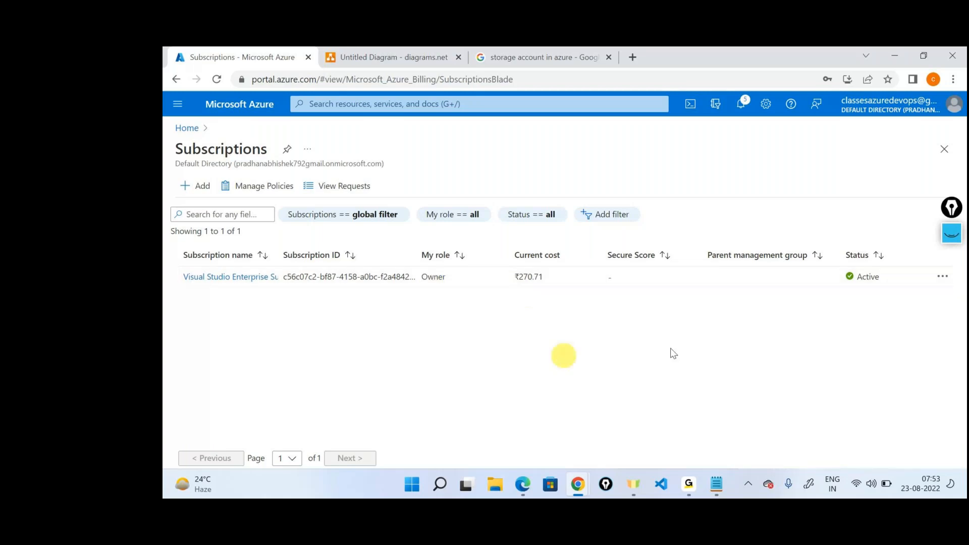
# Step: Switch the portal to the Default Directory that holds the azure_classes subscription and open its subscriptions list
pyautogui.click(875, 113)
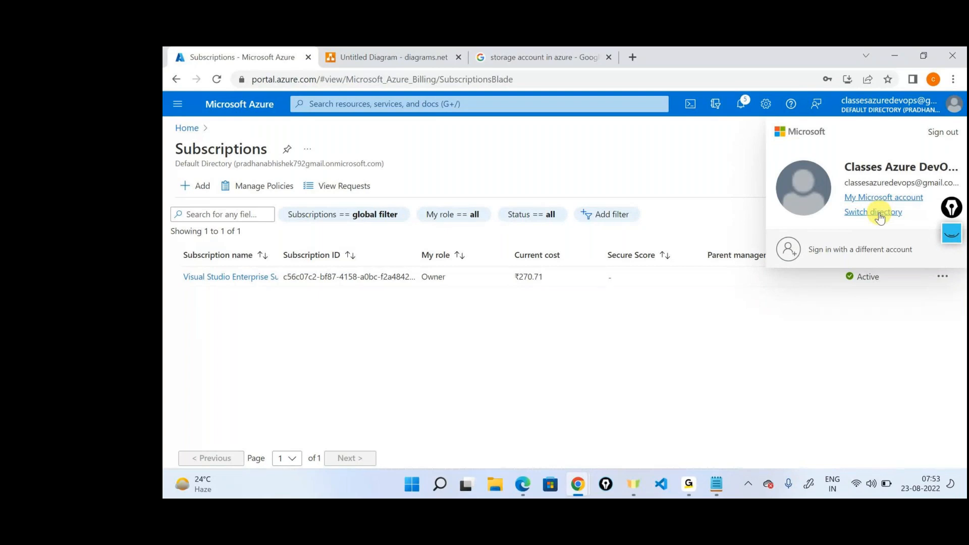
pyautogui.click(879, 216)
pyautogui.click(588, 352)
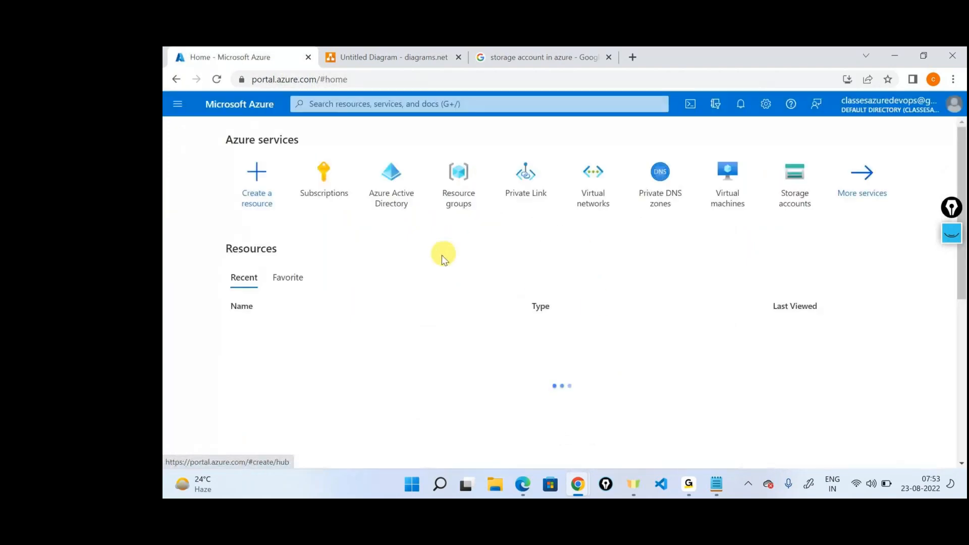
pyautogui.click(324, 181)
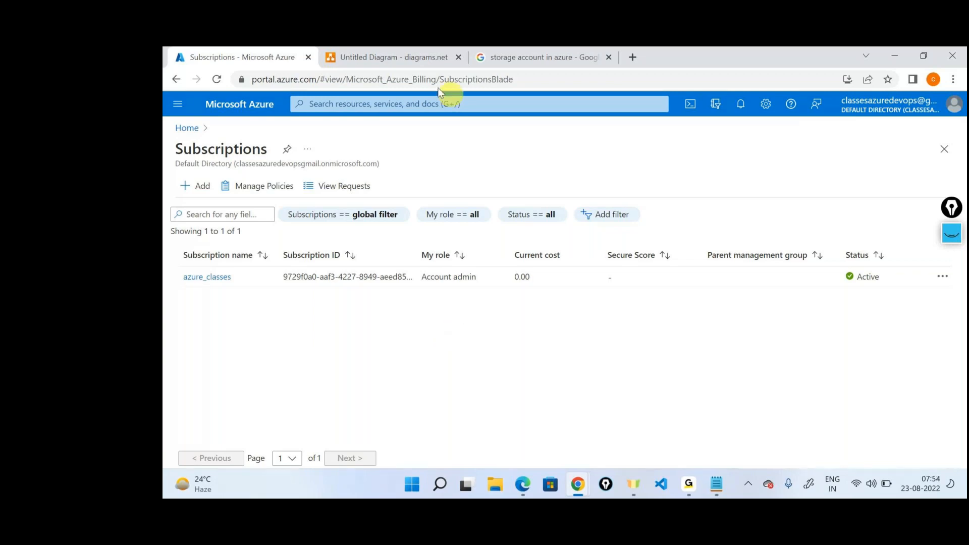
# Step: Switch the portal back to the Default Directory that holds the Visual Studio Enterprise Subscription
pyautogui.click(183, 130)
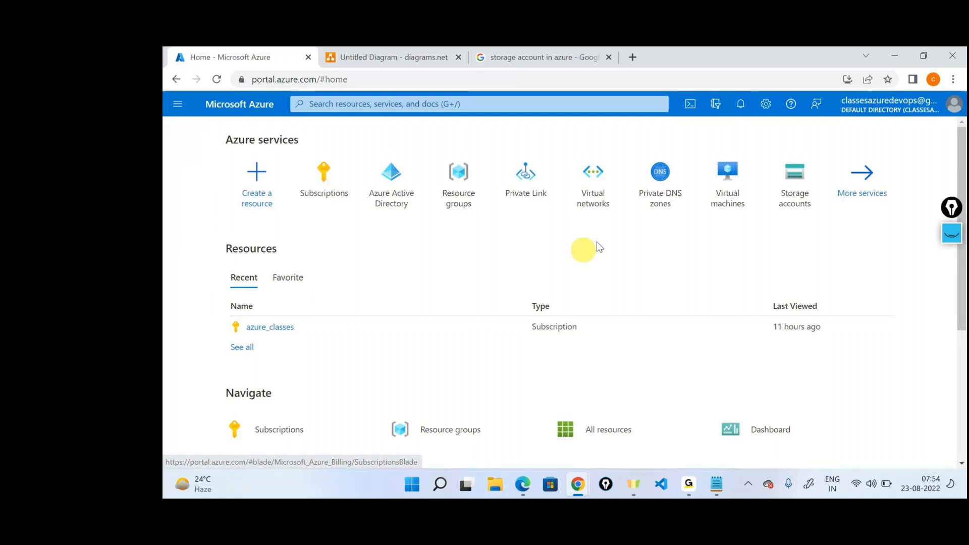
pyautogui.click(864, 107)
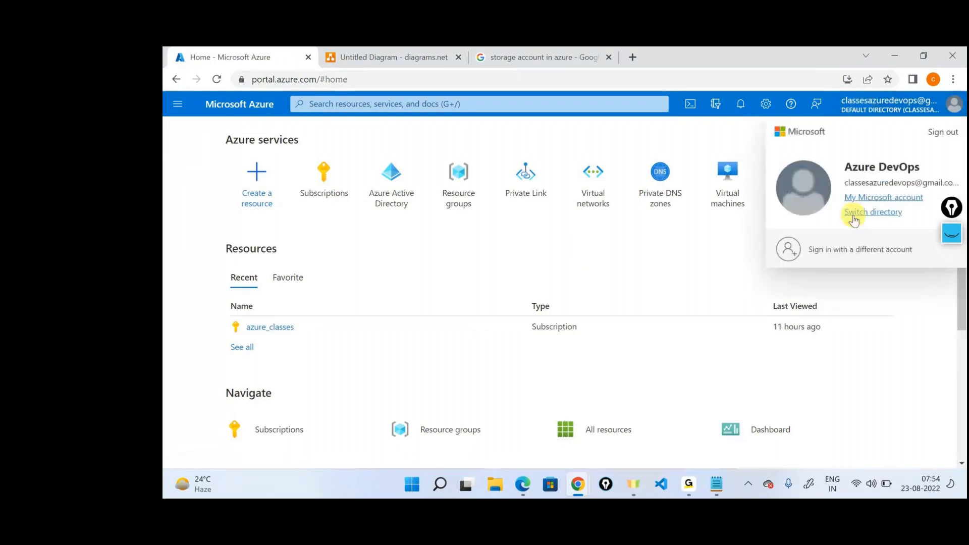
pyautogui.click(853, 213)
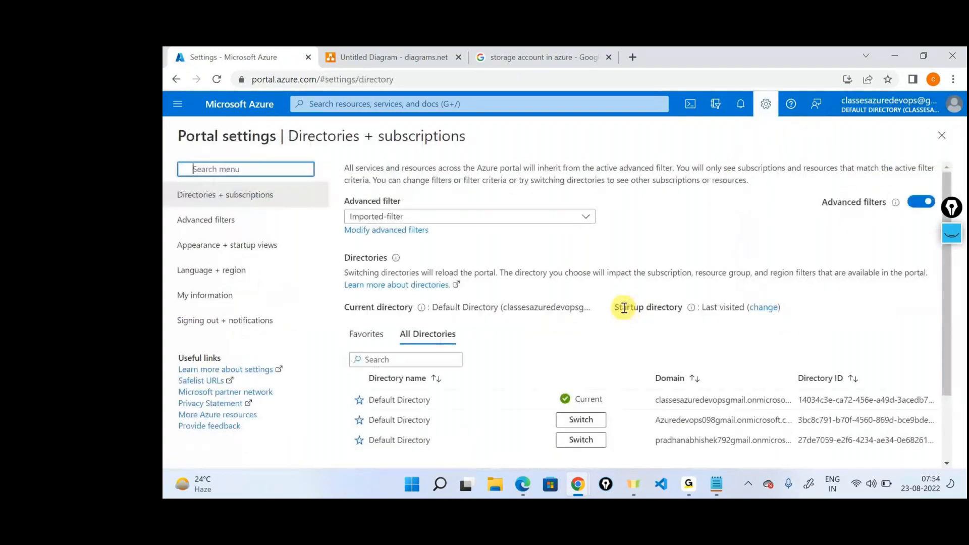
pyautogui.click(578, 484)
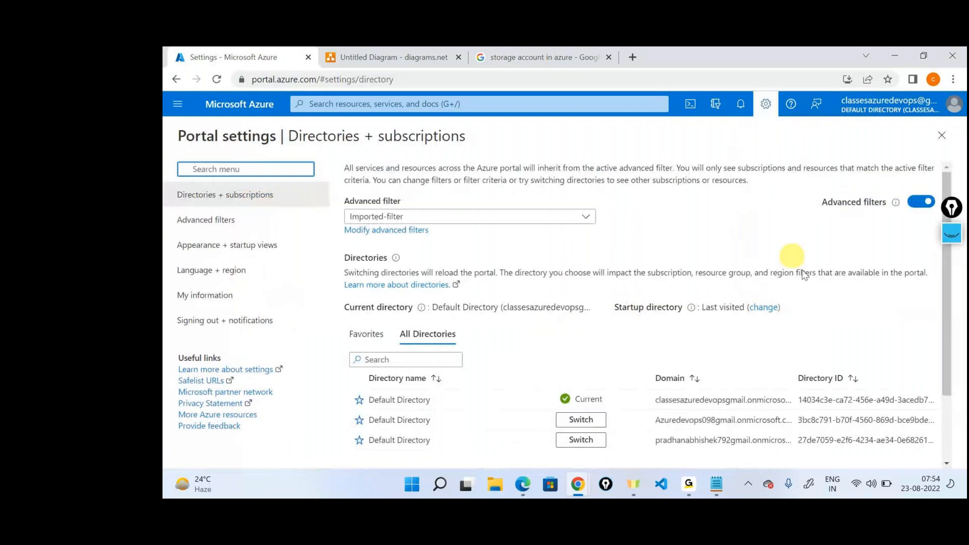
pyautogui.click(586, 439)
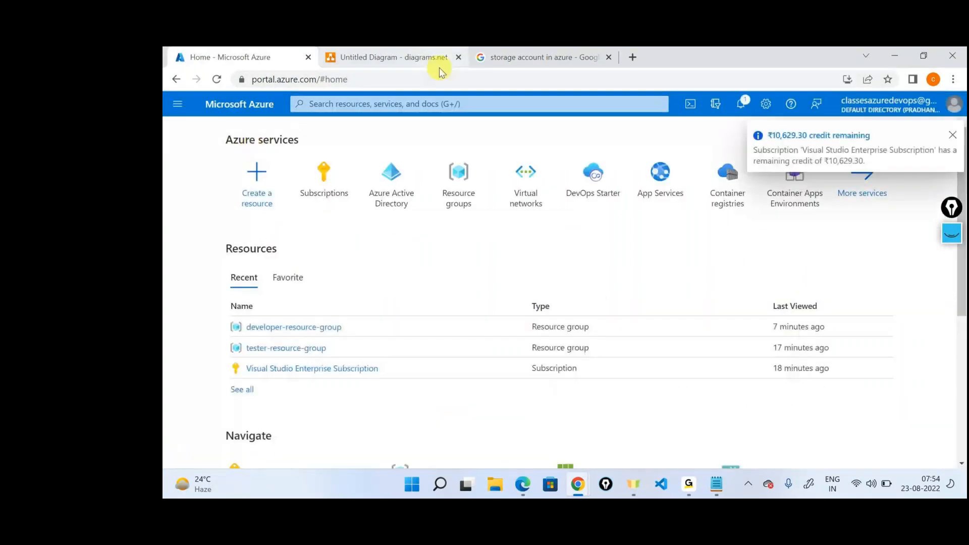
# Step: Open the list of resource groups in this directory and check the meeting window
pyautogui.click(458, 166)
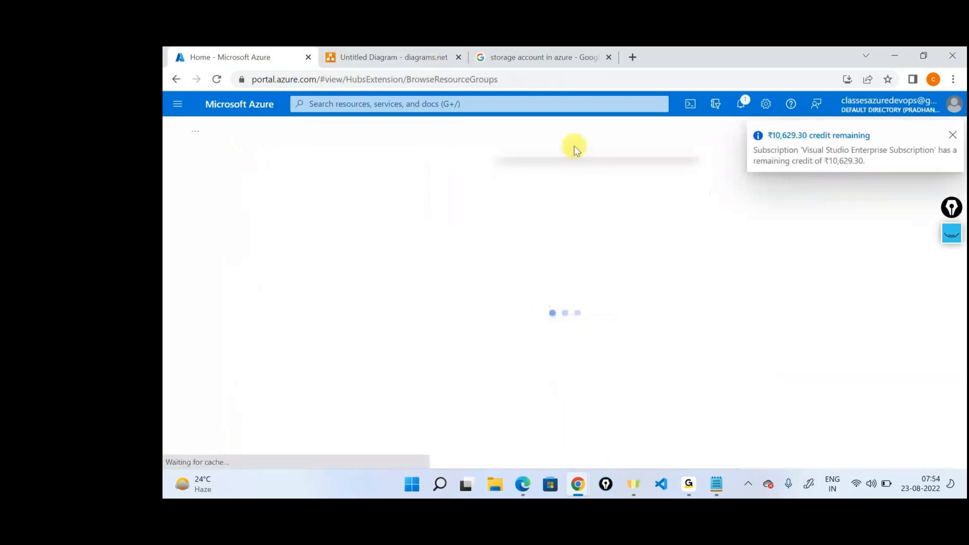
pyautogui.hotkey('alt', 'Tab')
pyautogui.click(446, 203)
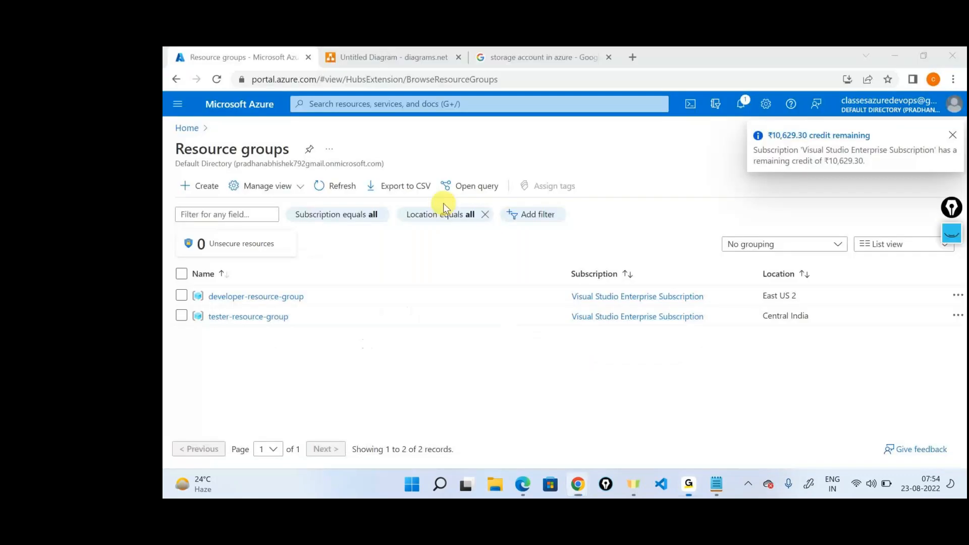